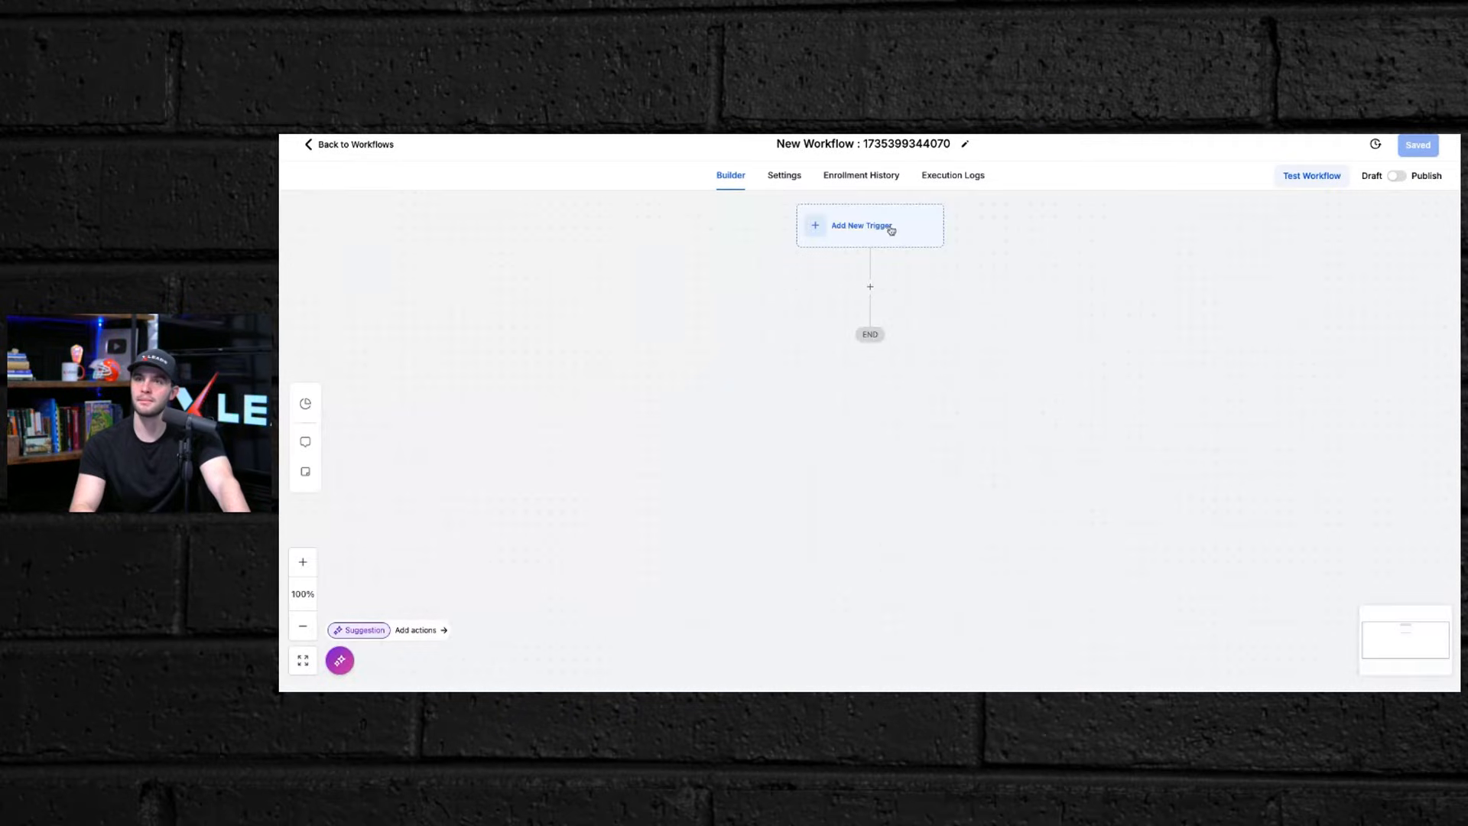
Step: Add a new workflow trigger of type Number Validation
left_click(858, 230)
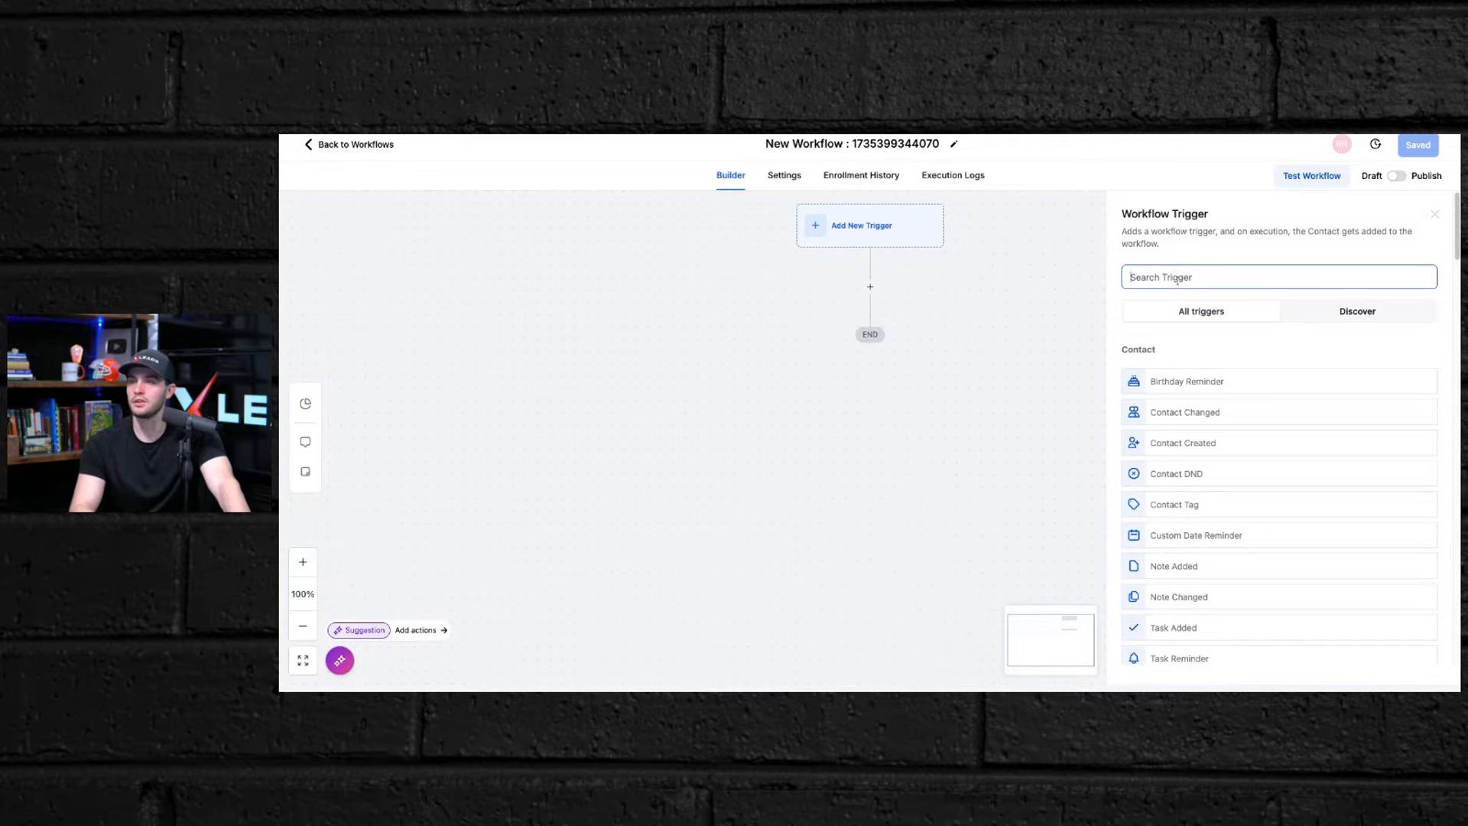
type("va")
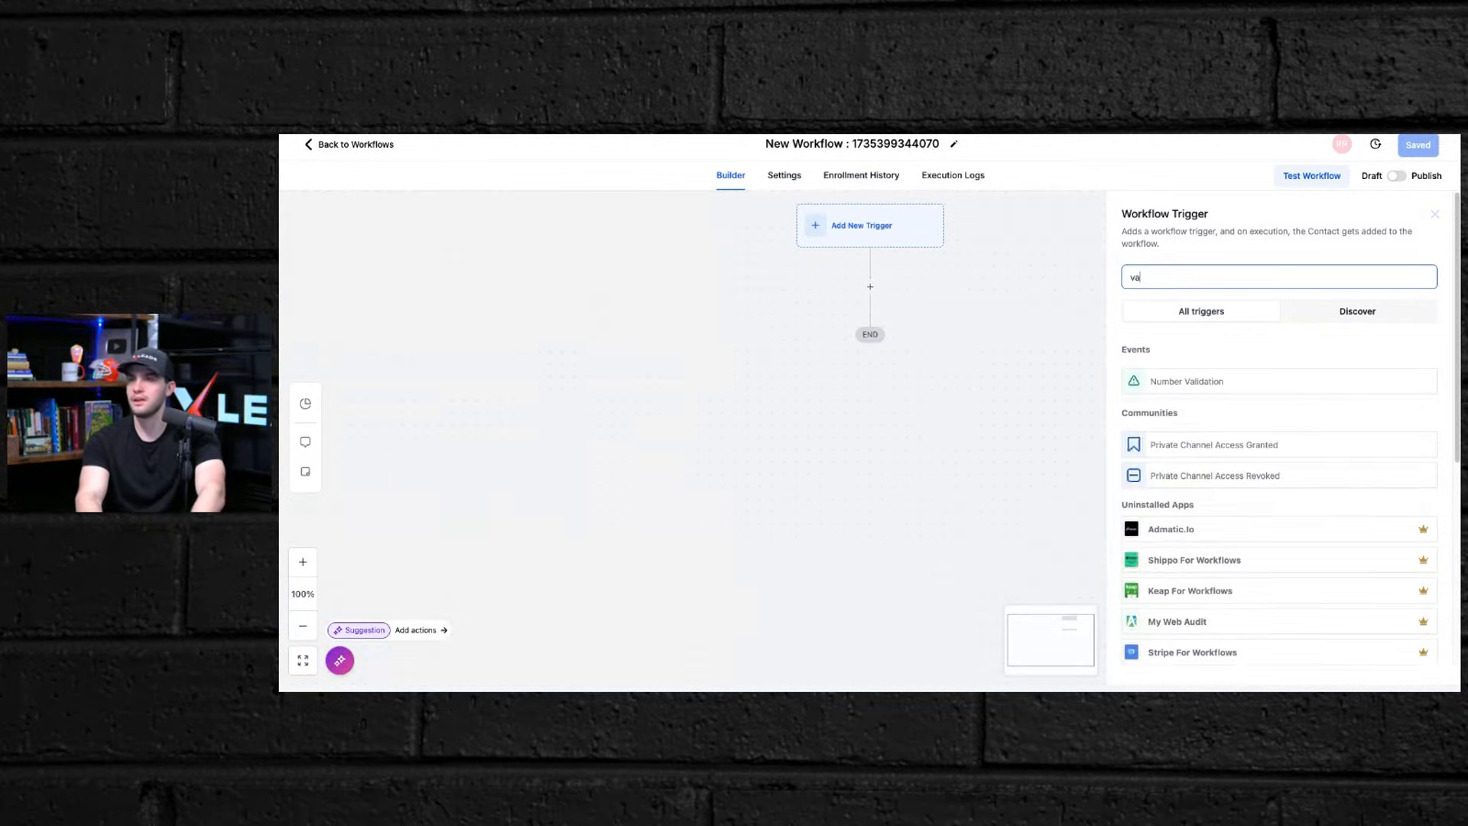
type("l")
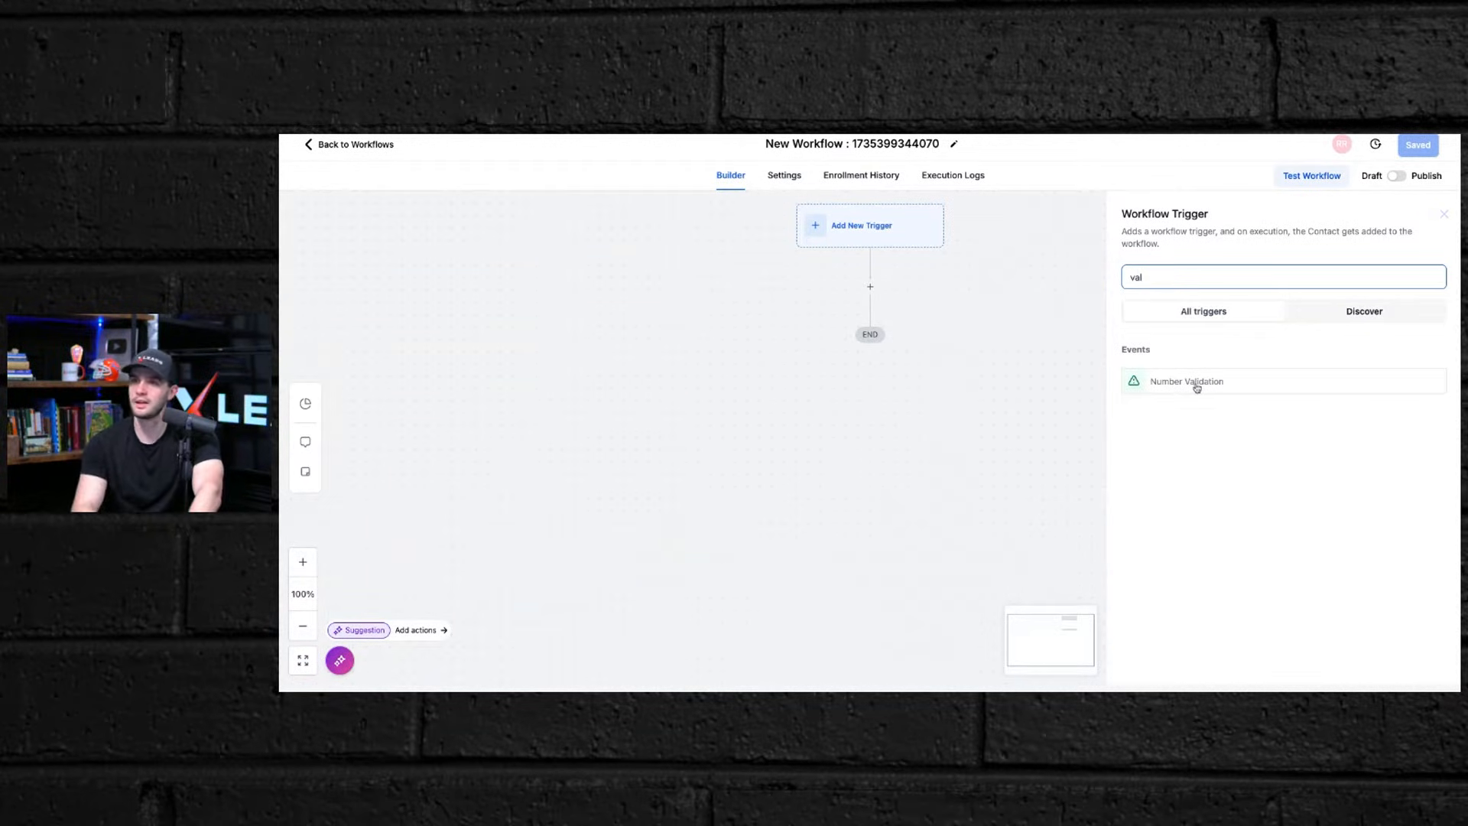
left_click(1198, 383)
left_click(1039, 305)
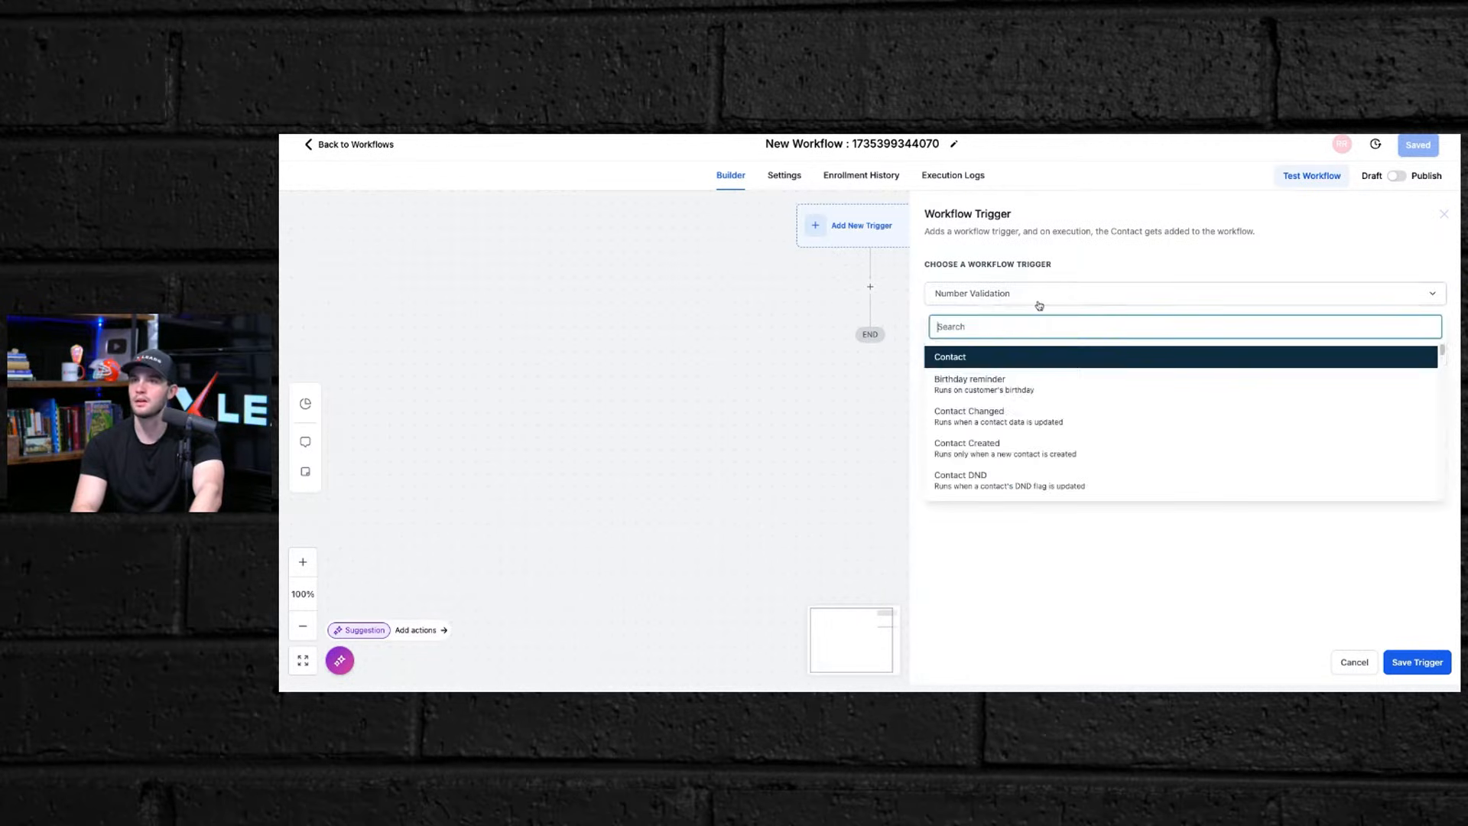
left_click(960, 565)
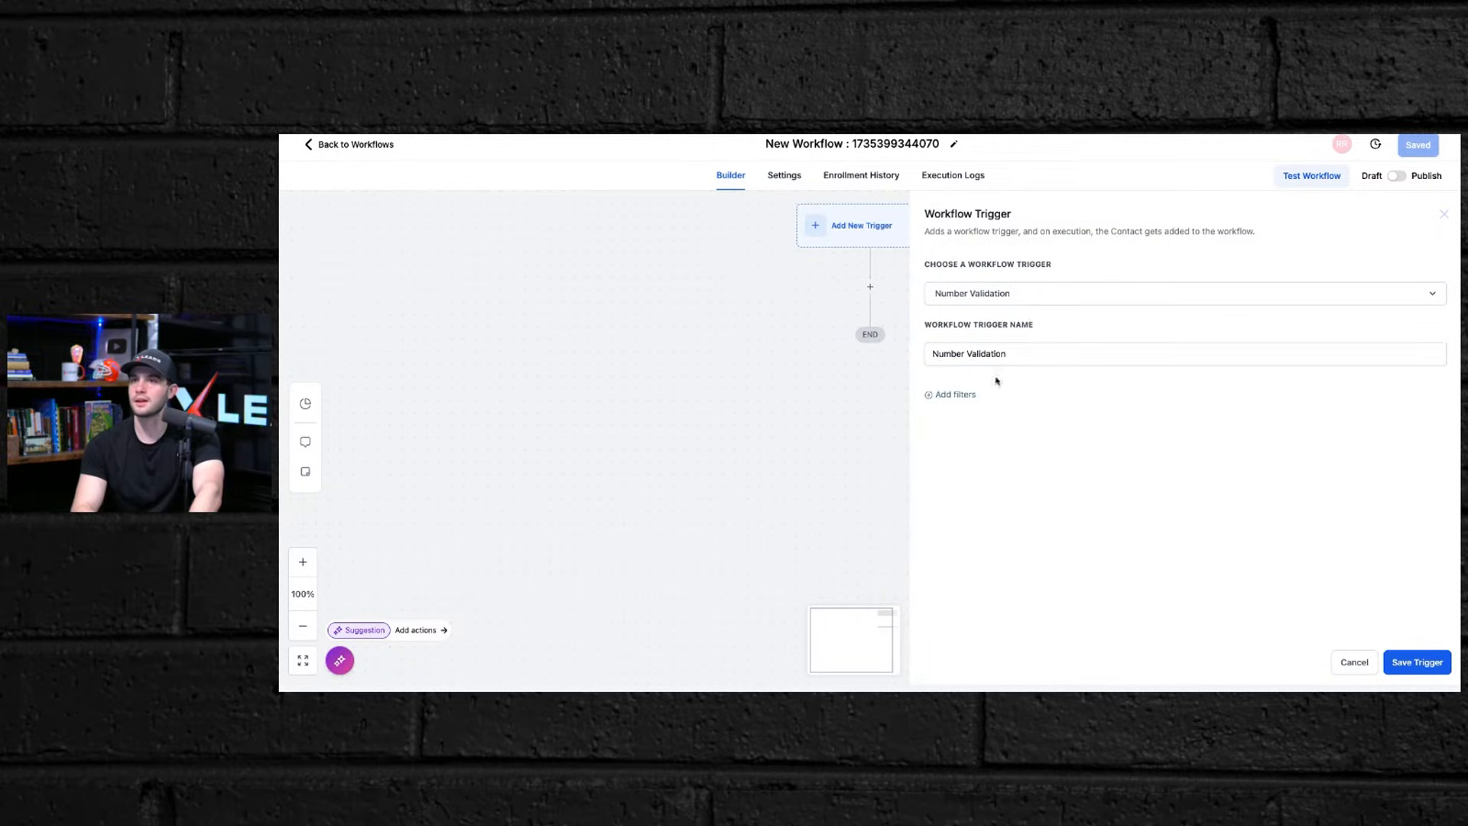
Step: Add a trigger filter where Number is Not Valid or SMS Incapable
left_click(941, 397)
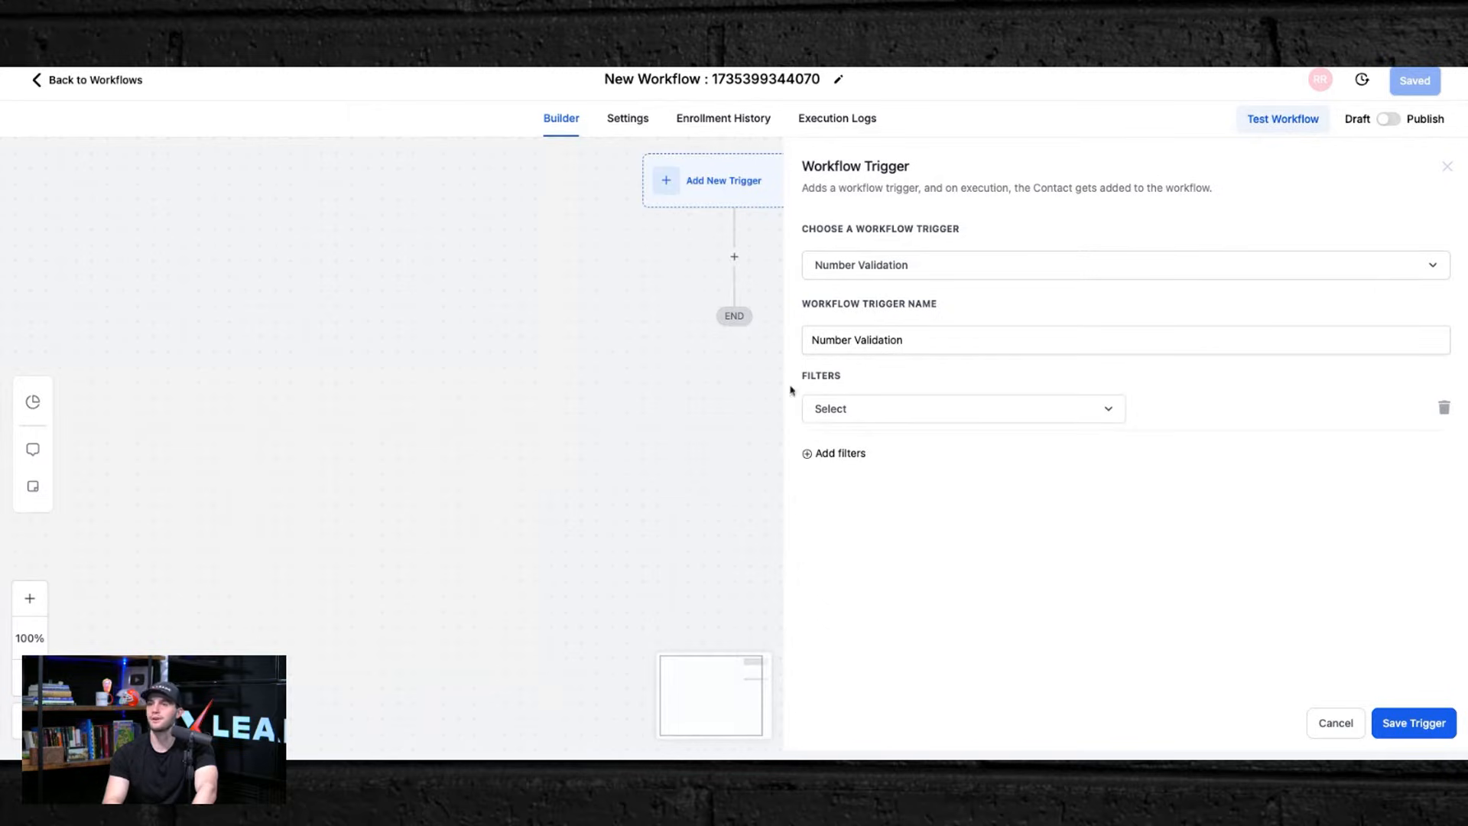
left_click(839, 413)
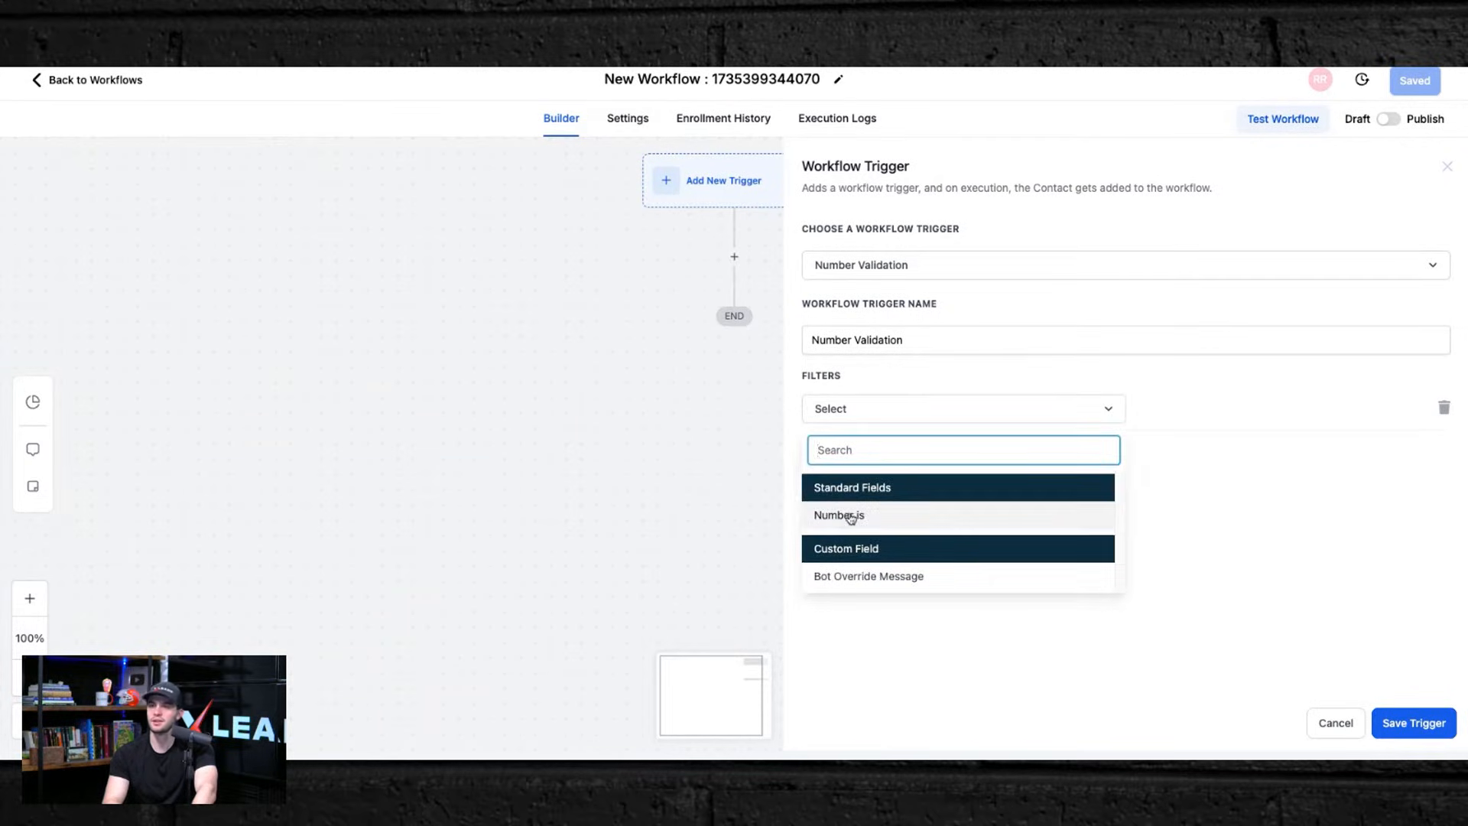
left_click(846, 516)
left_click(1202, 420)
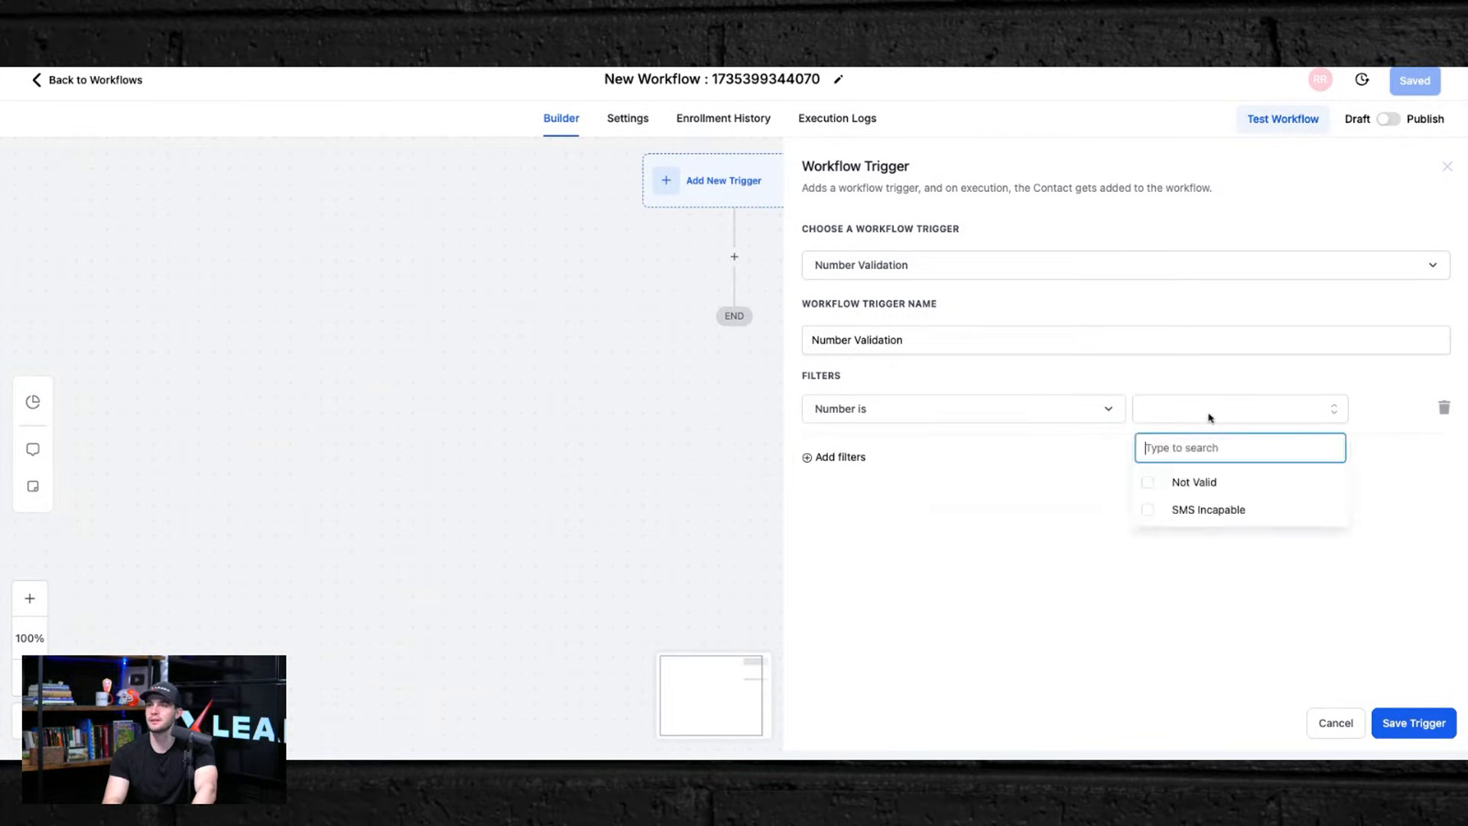
left_click(1186, 481)
left_click(1177, 509)
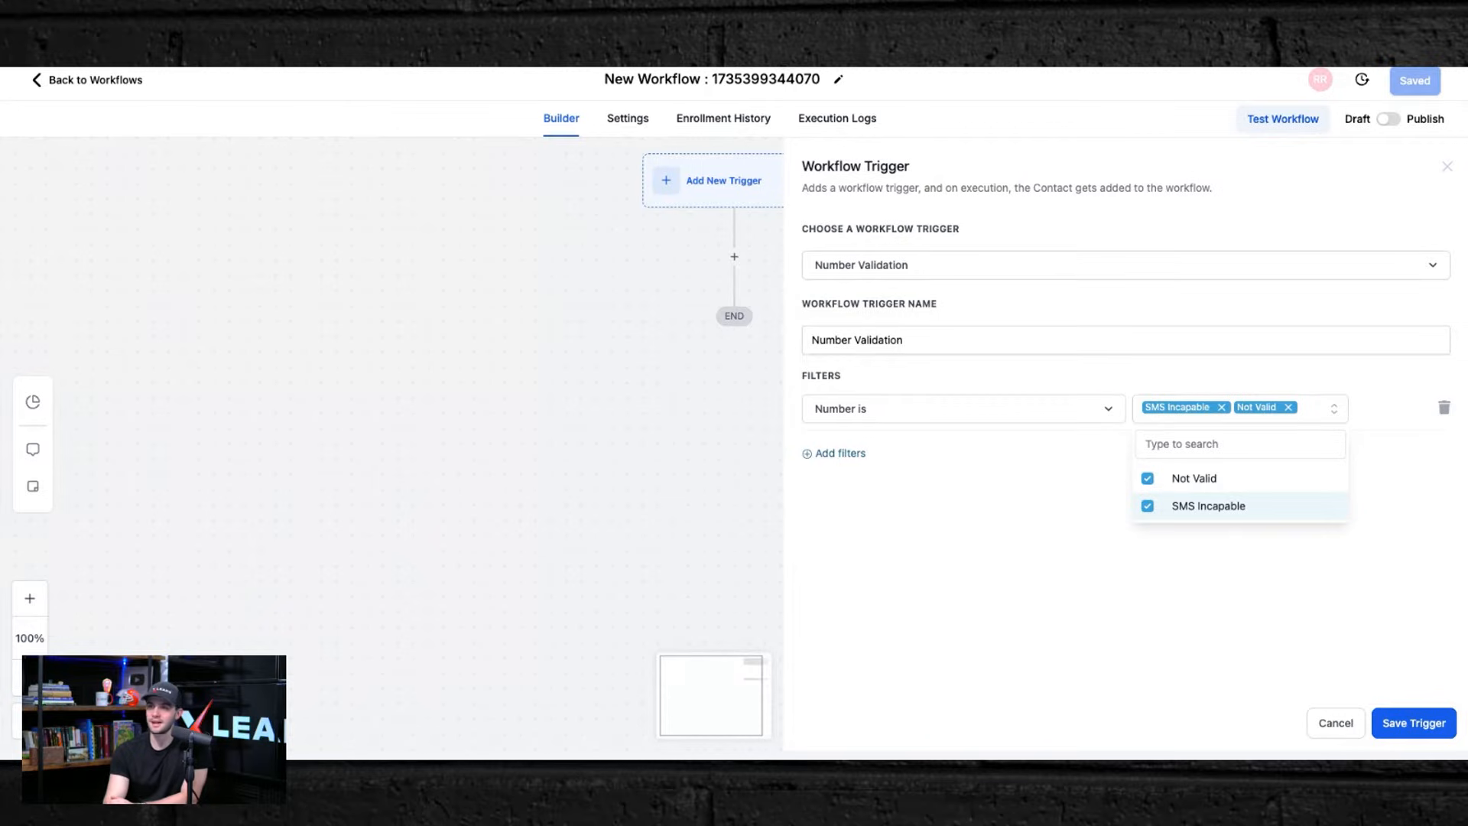
left_click(1053, 583)
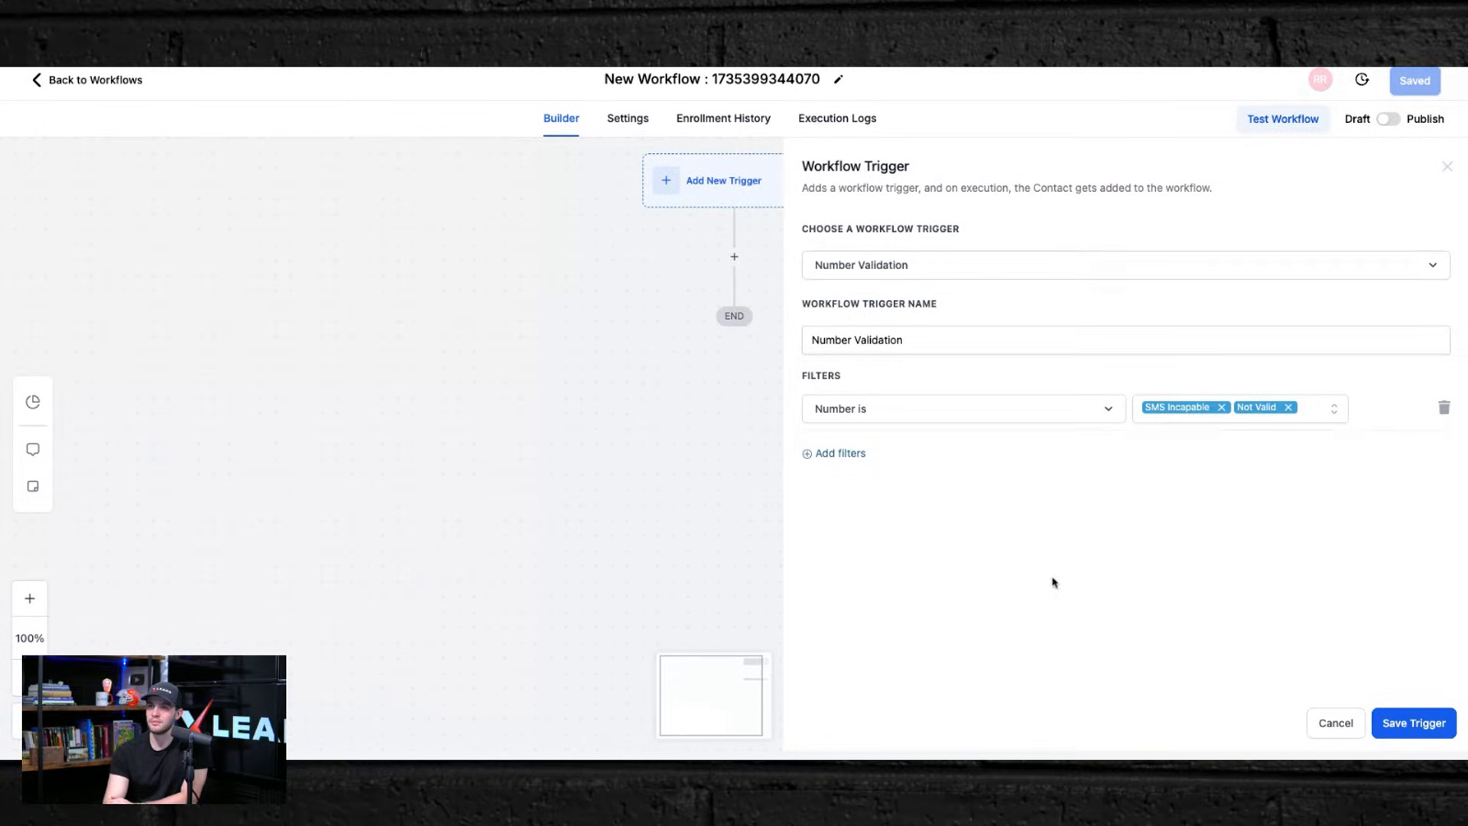
left_click(820, 458)
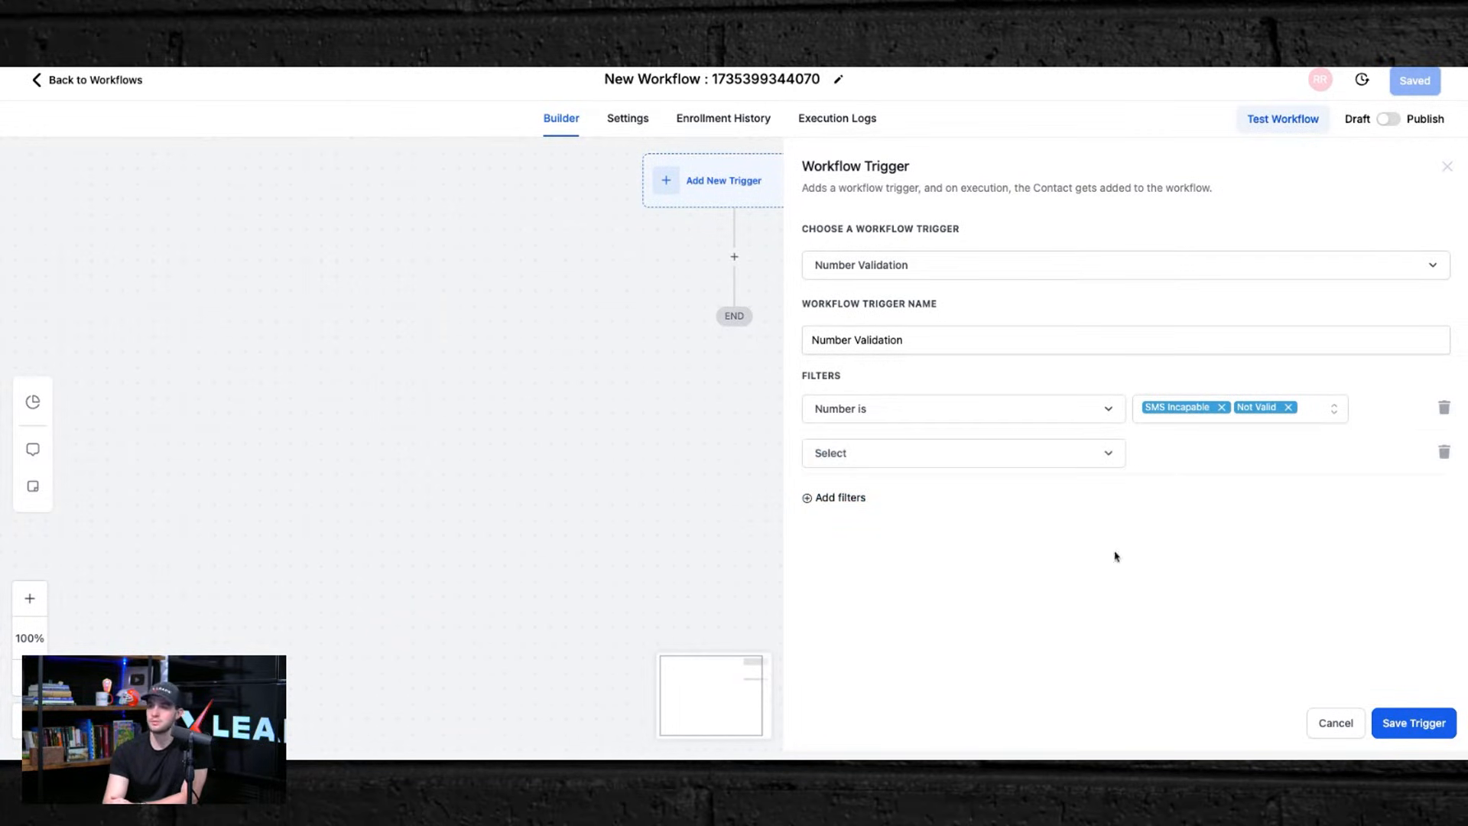
left_click(1443, 453)
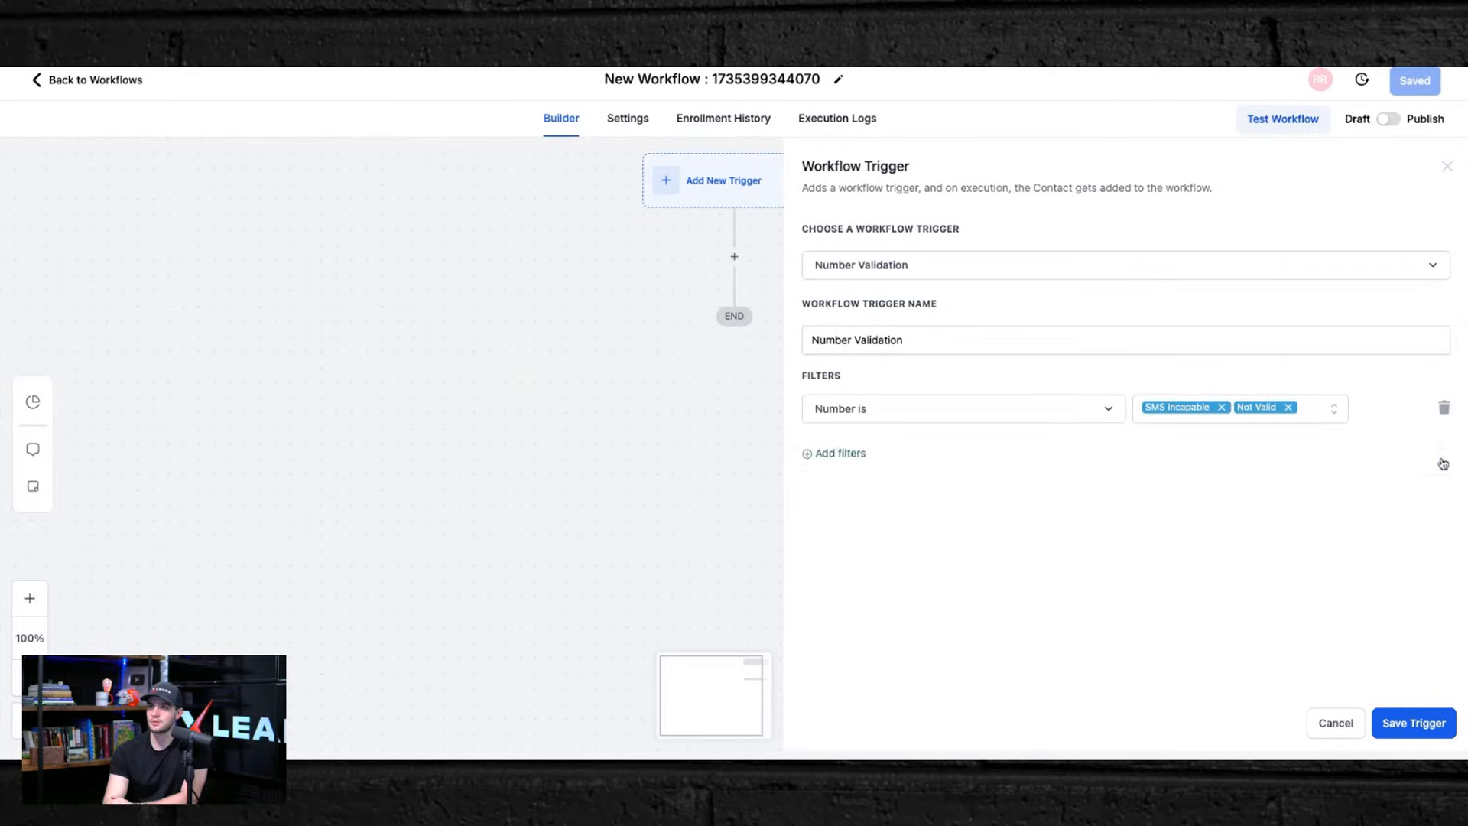
left_click(828, 459)
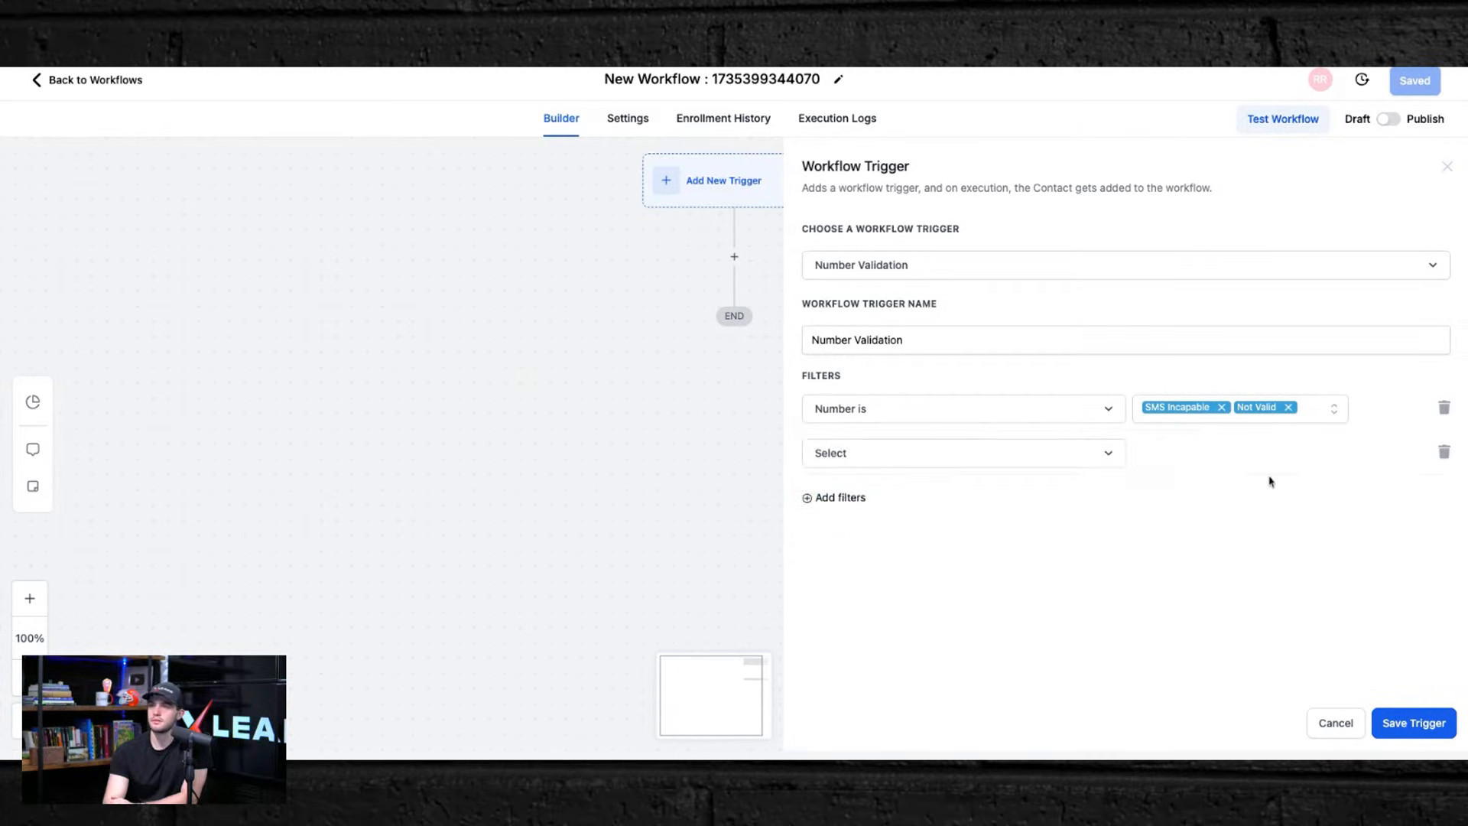
left_click(1444, 452)
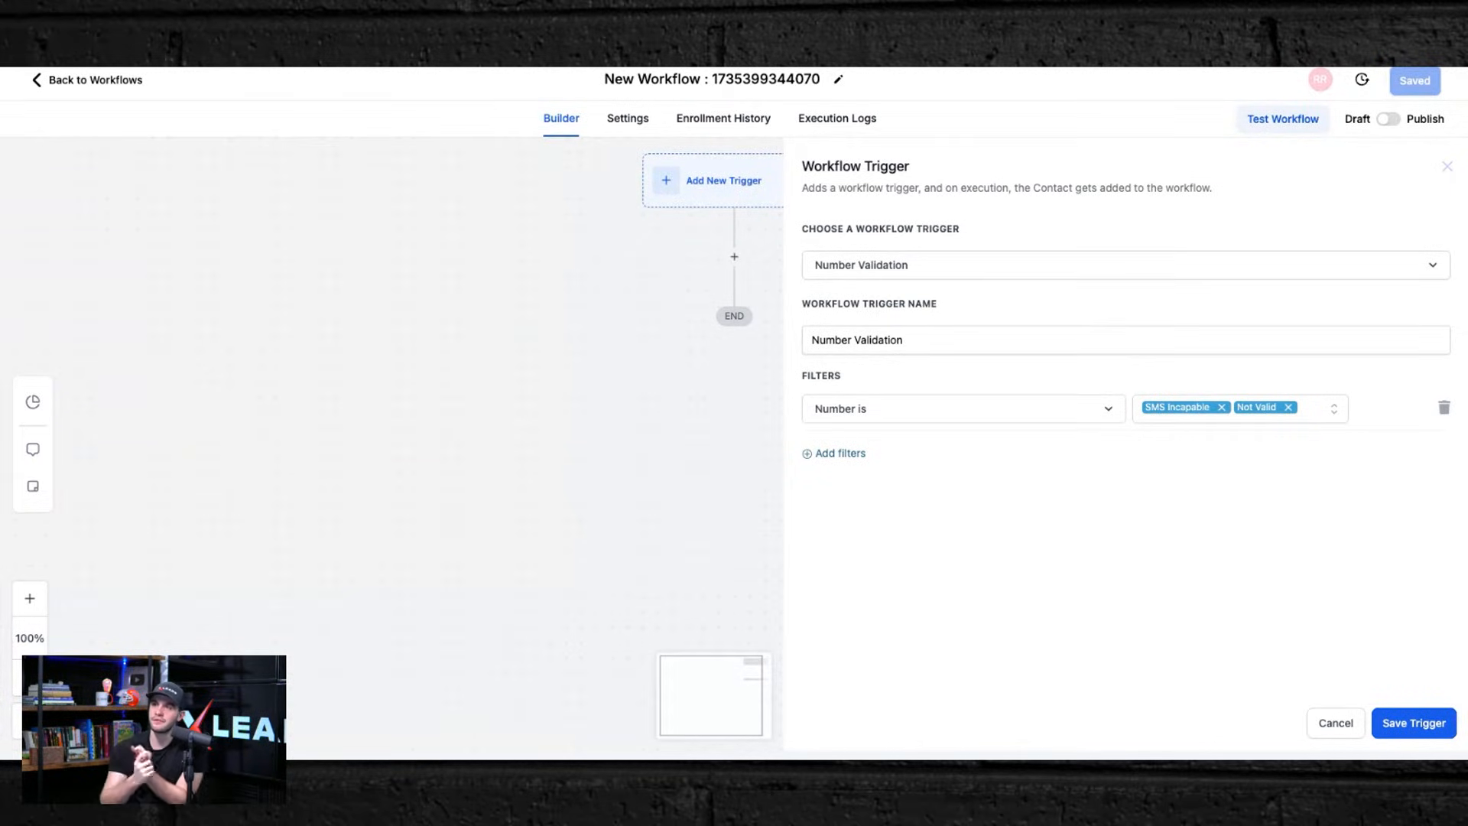
Step: Save the Number Validation trigger
left_click(1408, 734)
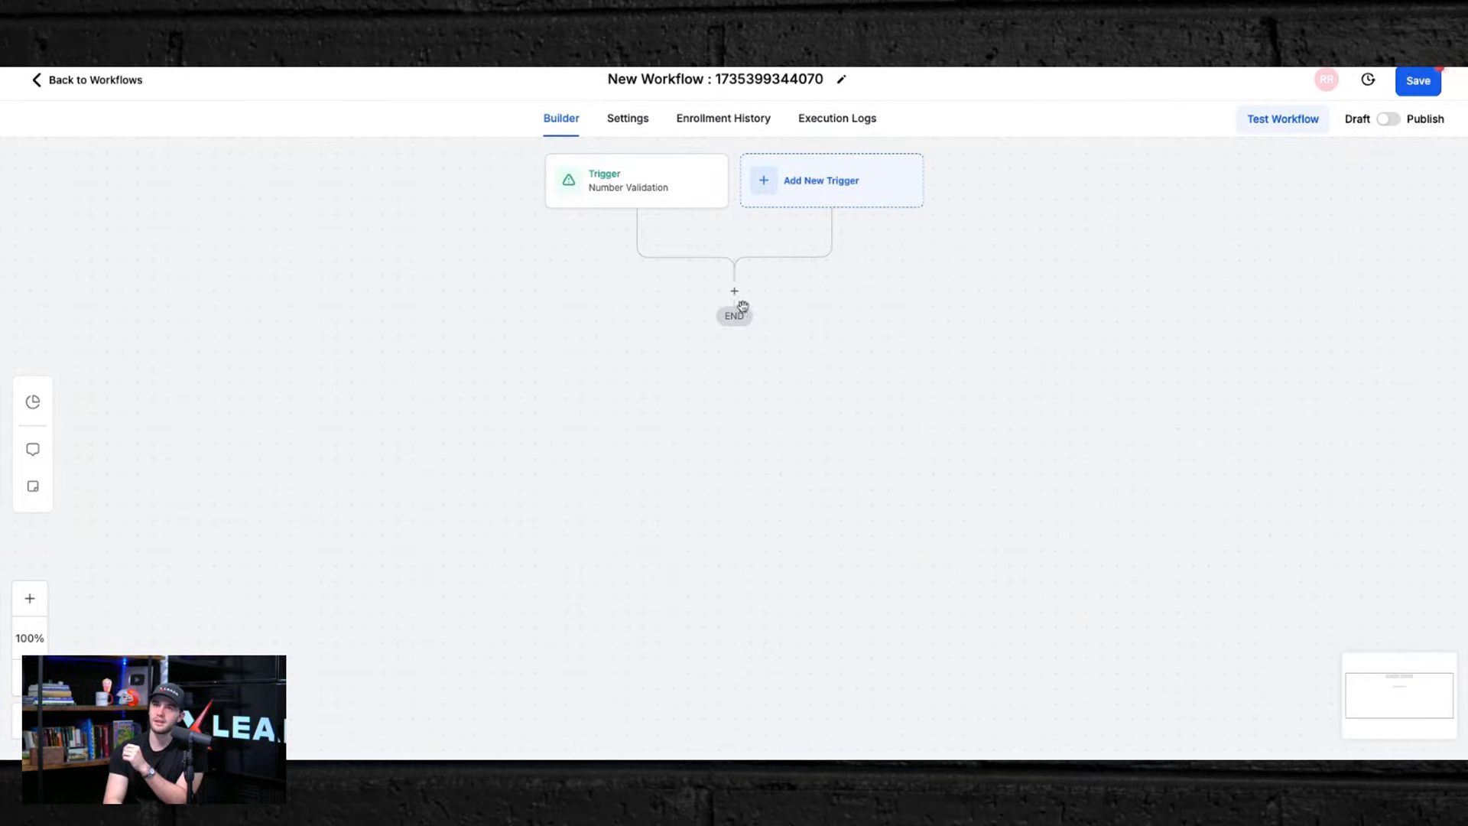
Step: Add an Enable/Disable DND action set to Disable DND for specific channels, choosing Call and SMS, and save it
left_click(734, 291)
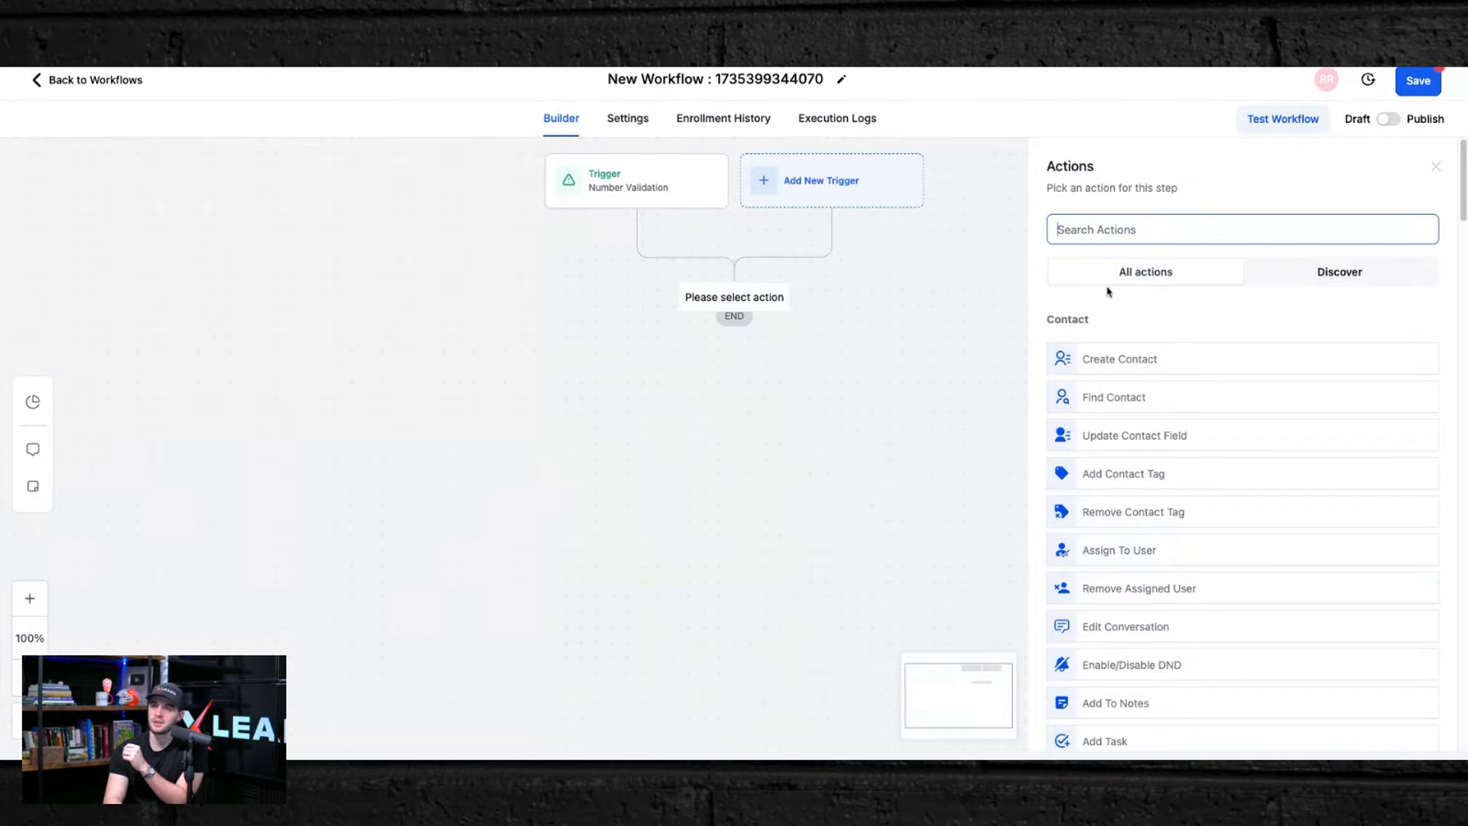
type("dnd")
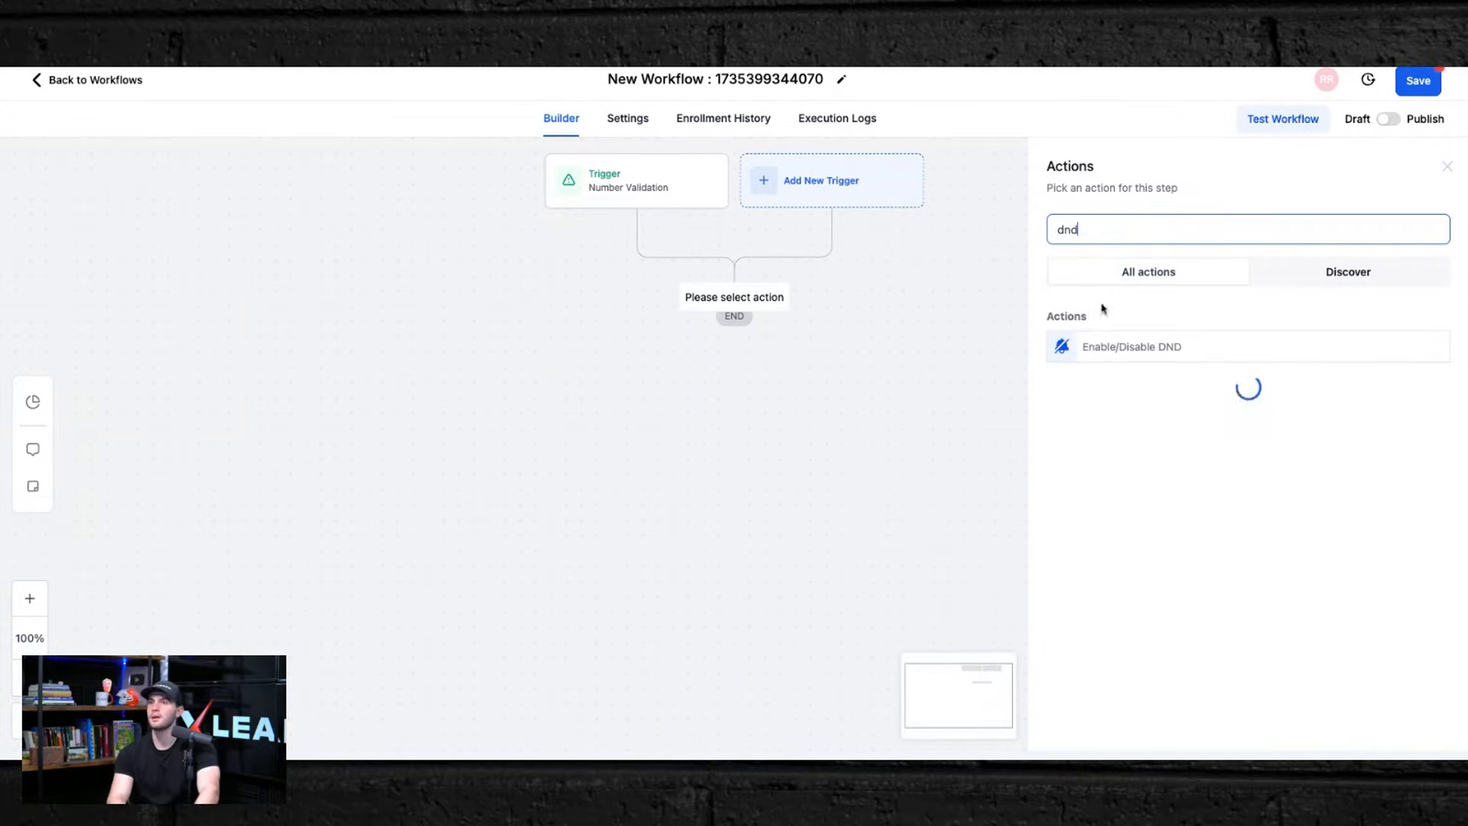
left_click(1096, 354)
left_click(1103, 327)
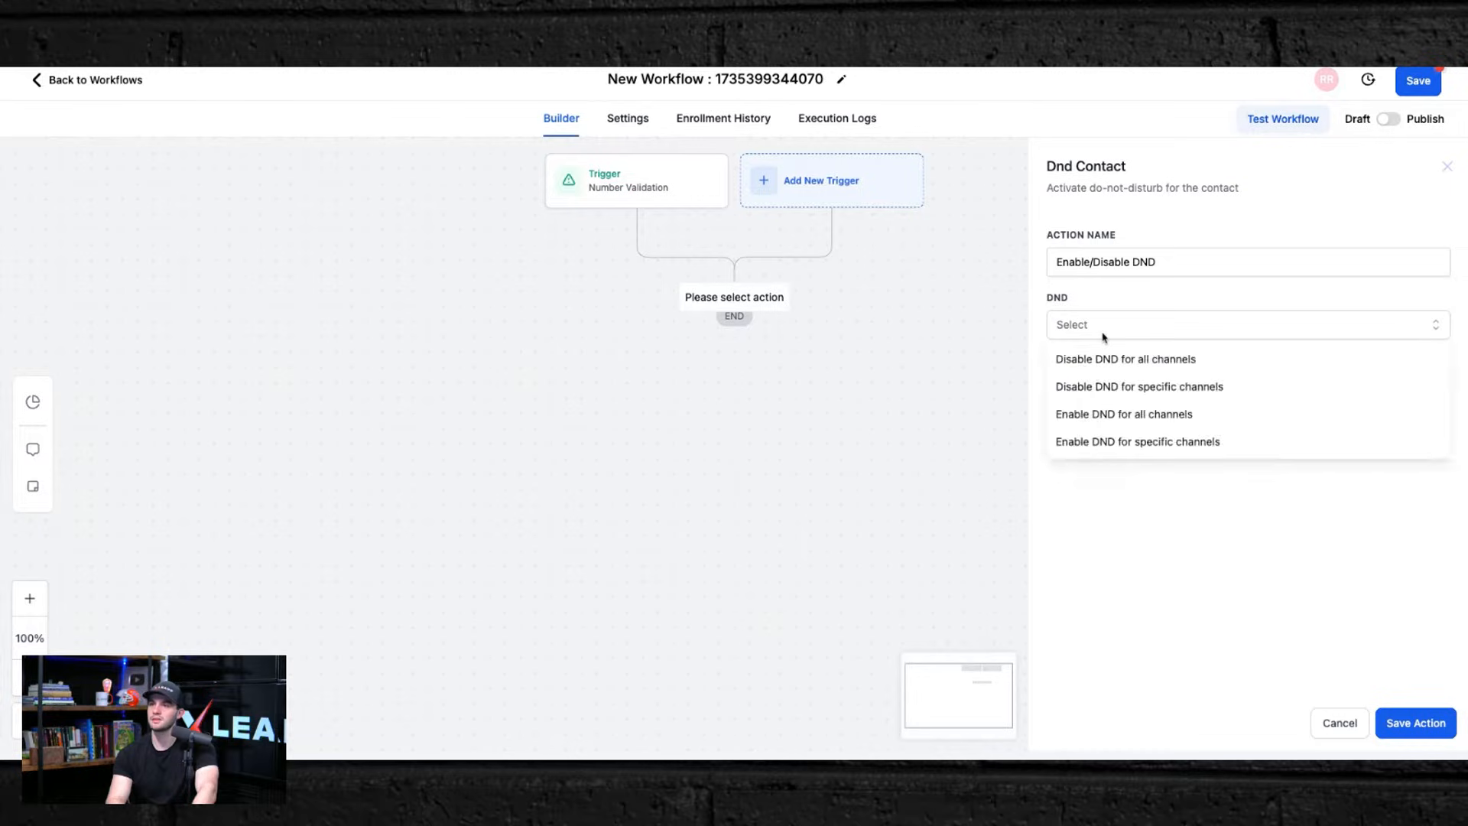
left_click(1096, 390)
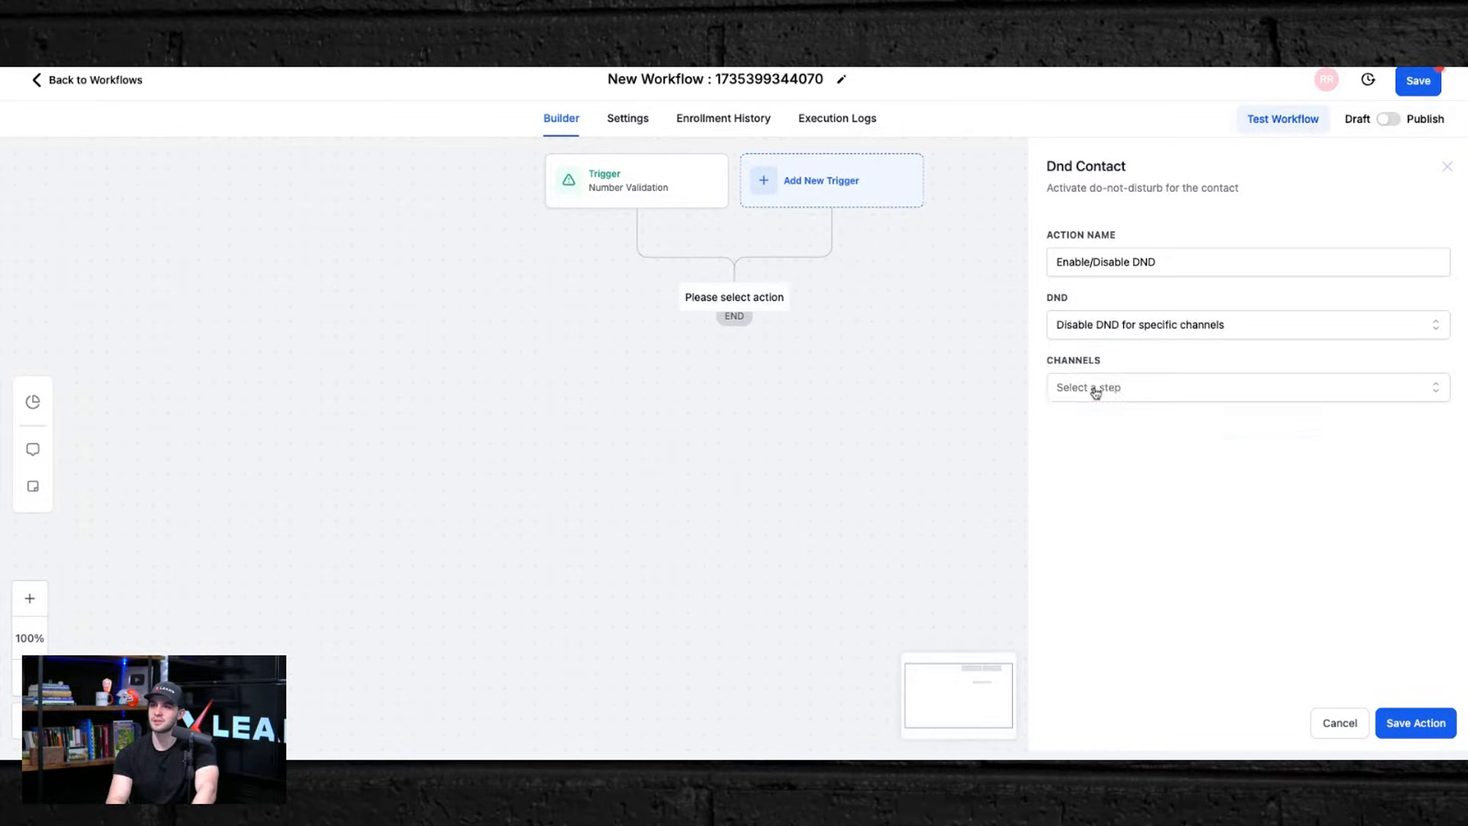
left_click(1096, 390)
left_click(1095, 479)
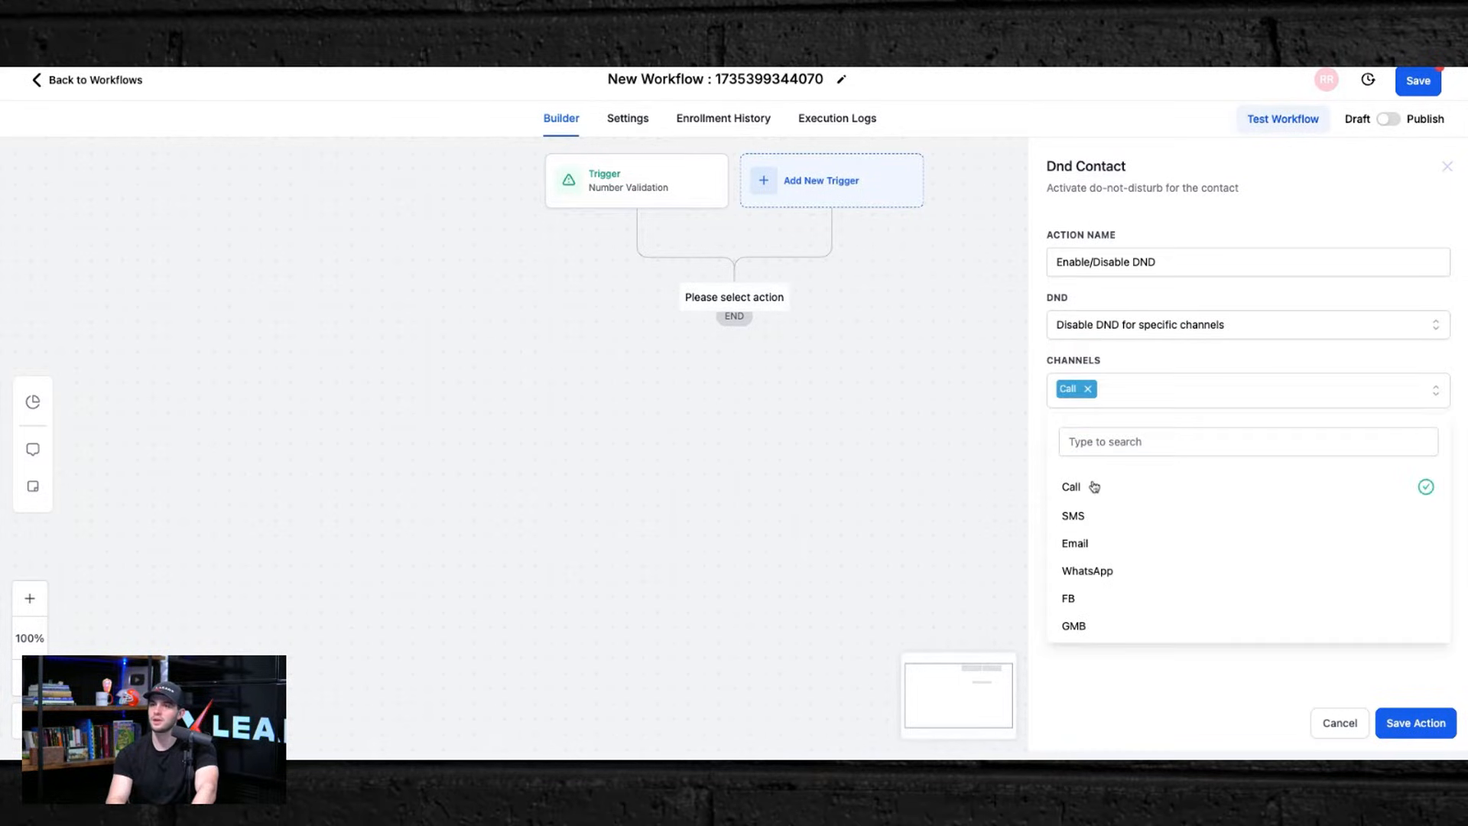
left_click(1083, 520)
left_click(1406, 722)
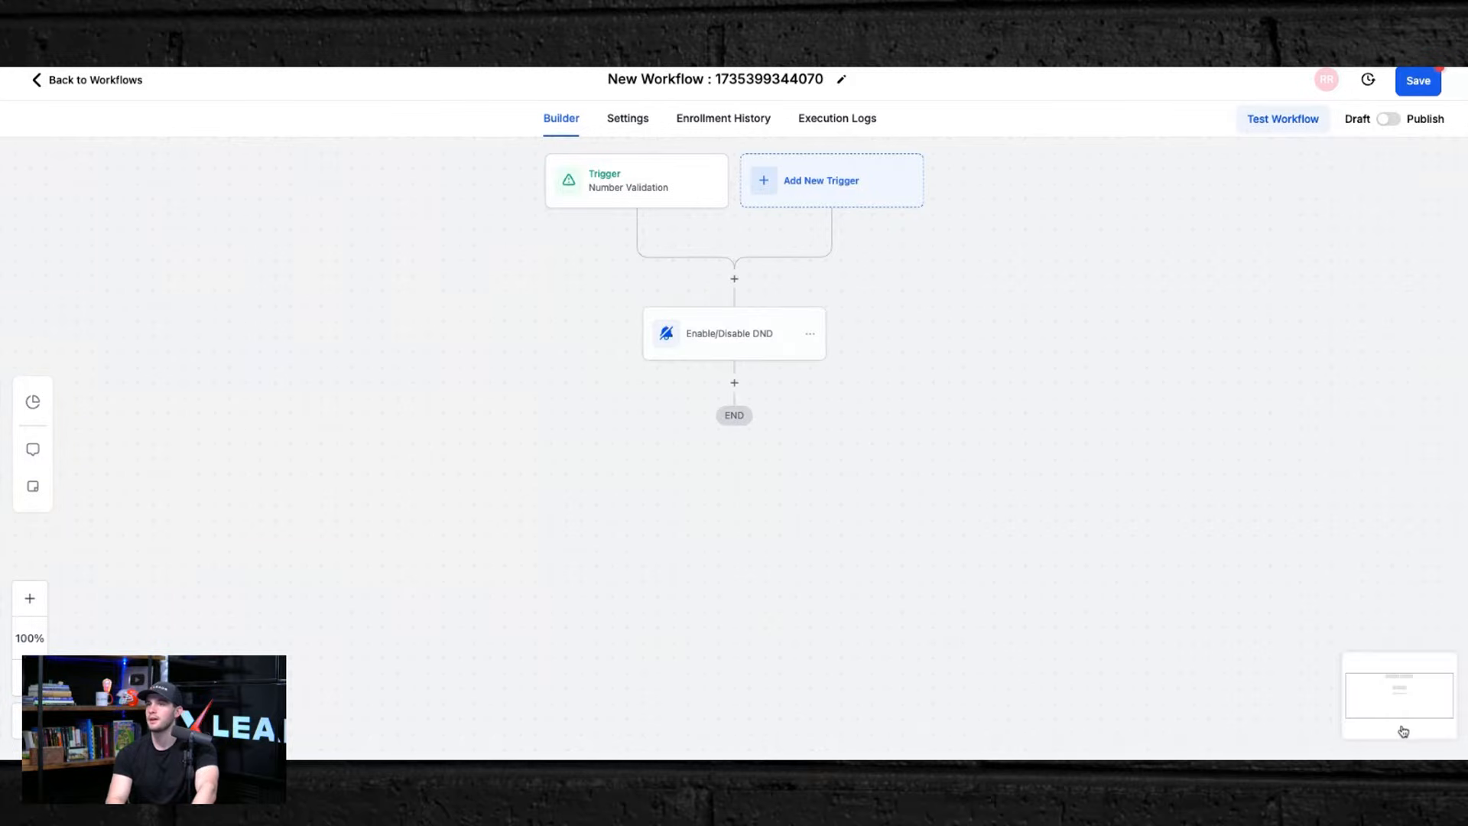
Step: Reopen the trigger and then the DND action to review their settings
left_click(631, 185)
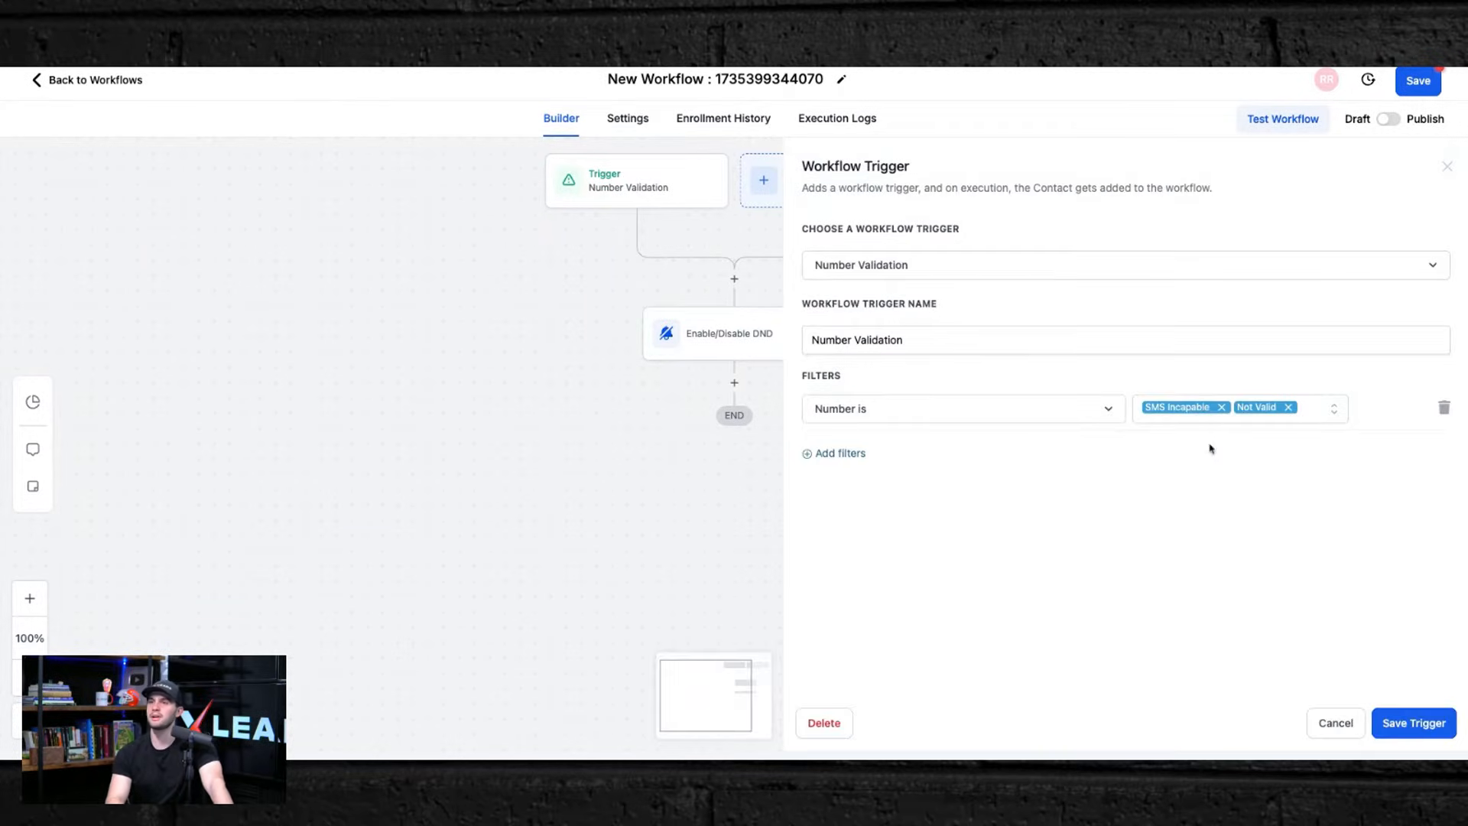
left_click(753, 331)
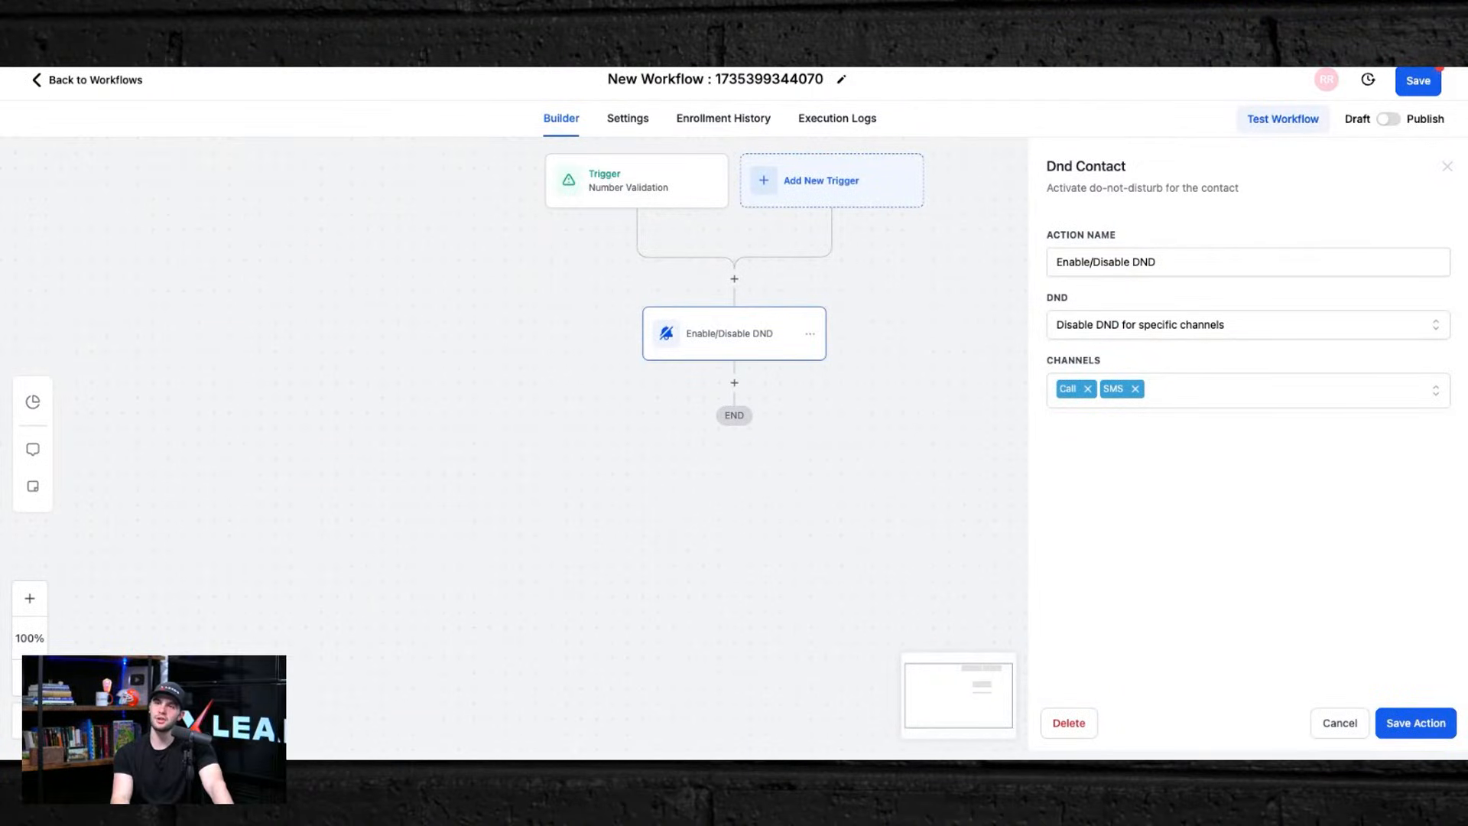
Step: Rename the workflow to Twilio Automation and save the open DND action
left_click(705, 83)
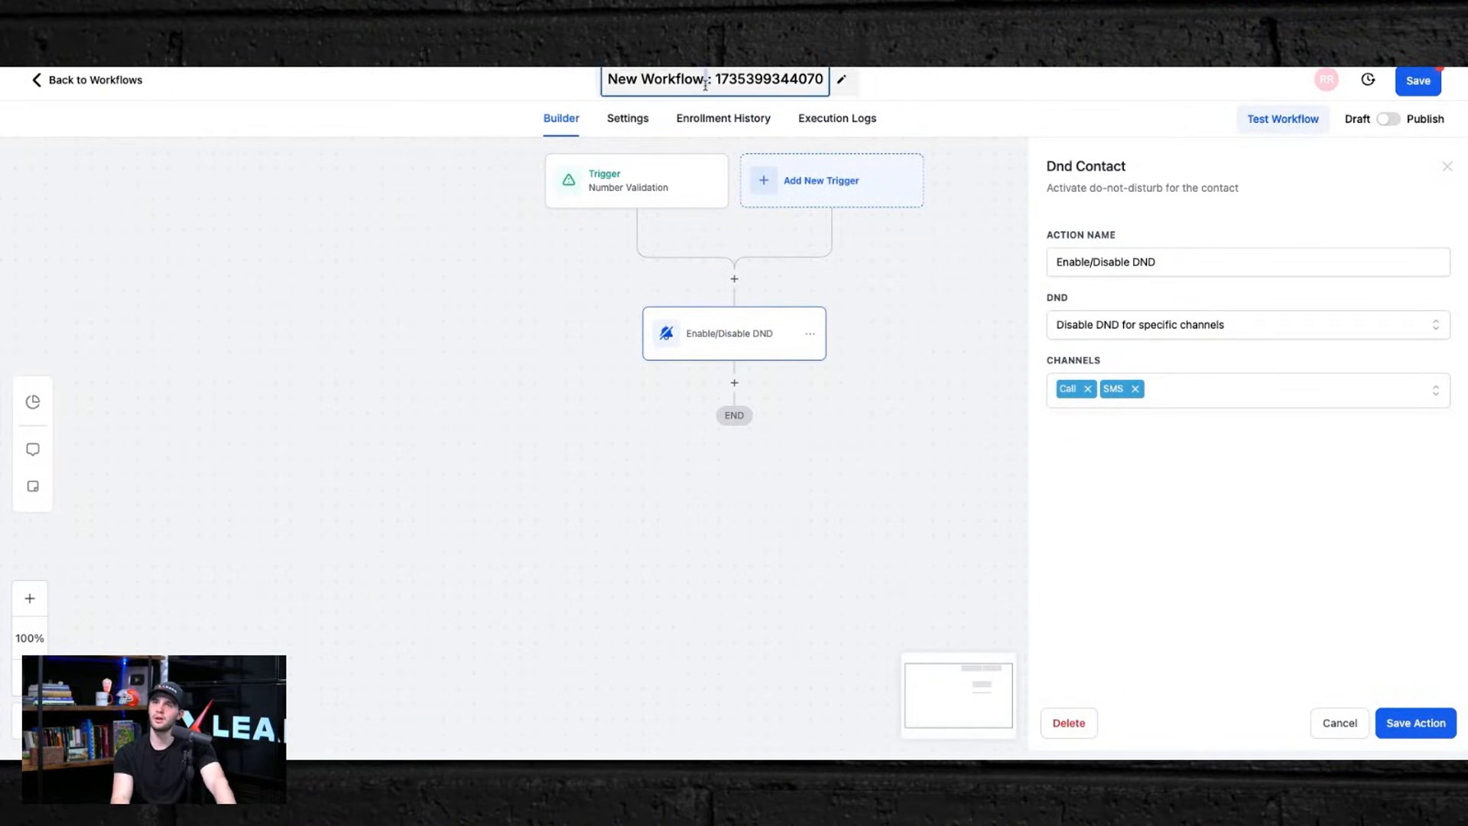
triple_click(705, 85)
type("Twi")
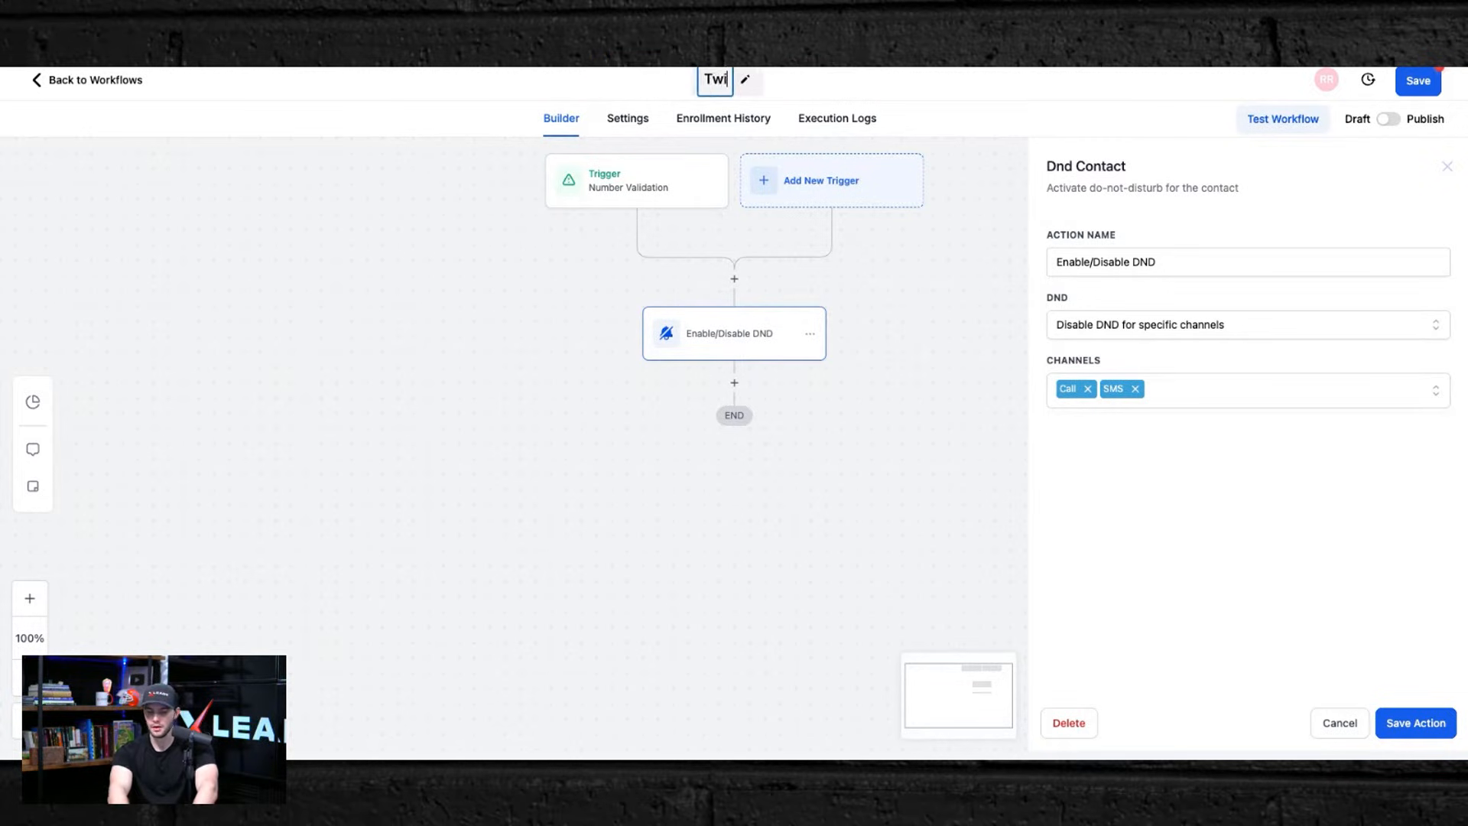
type("lio Automationm")
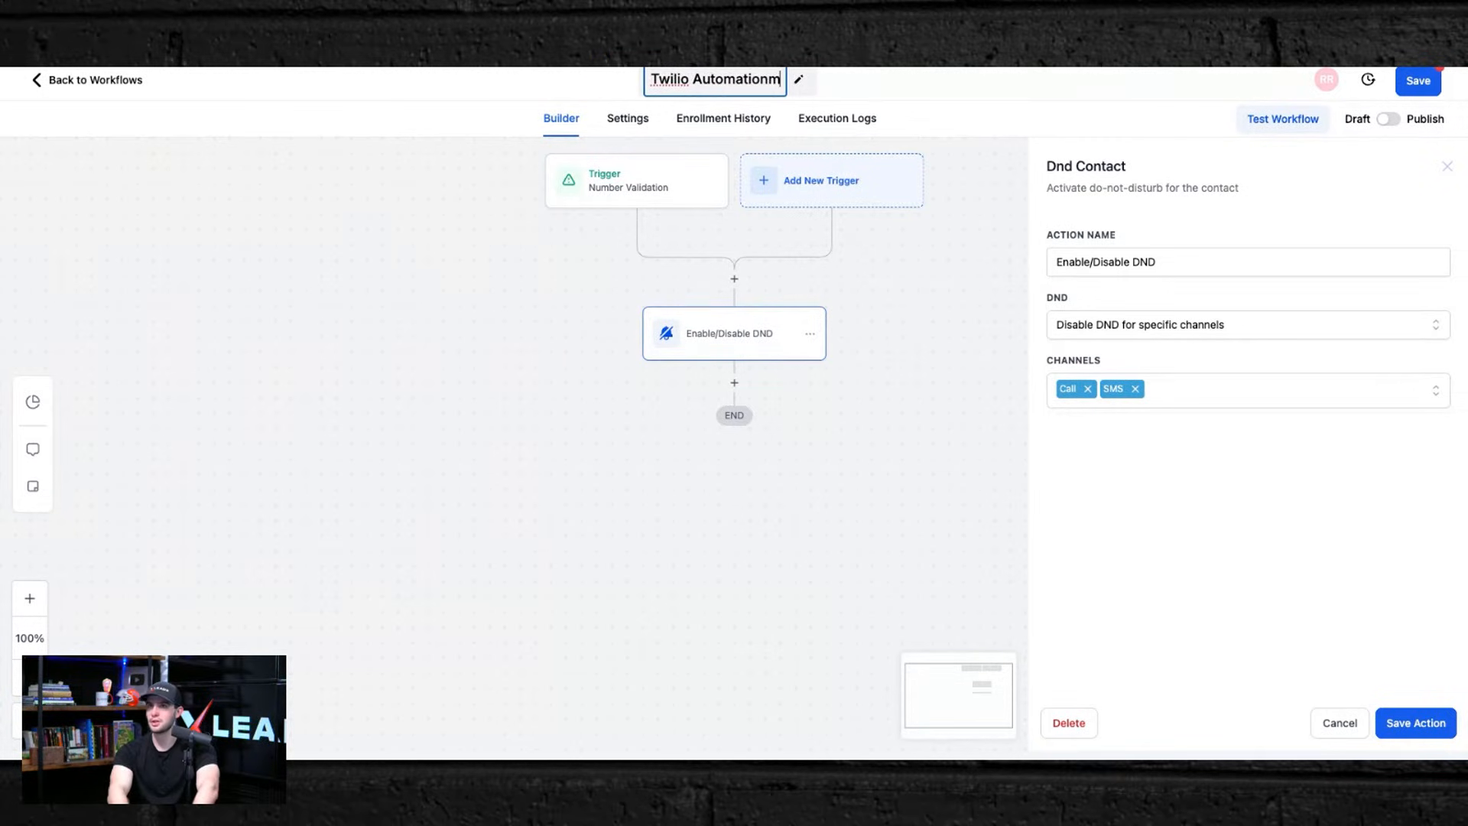
key("BackSpace")
key("Return")
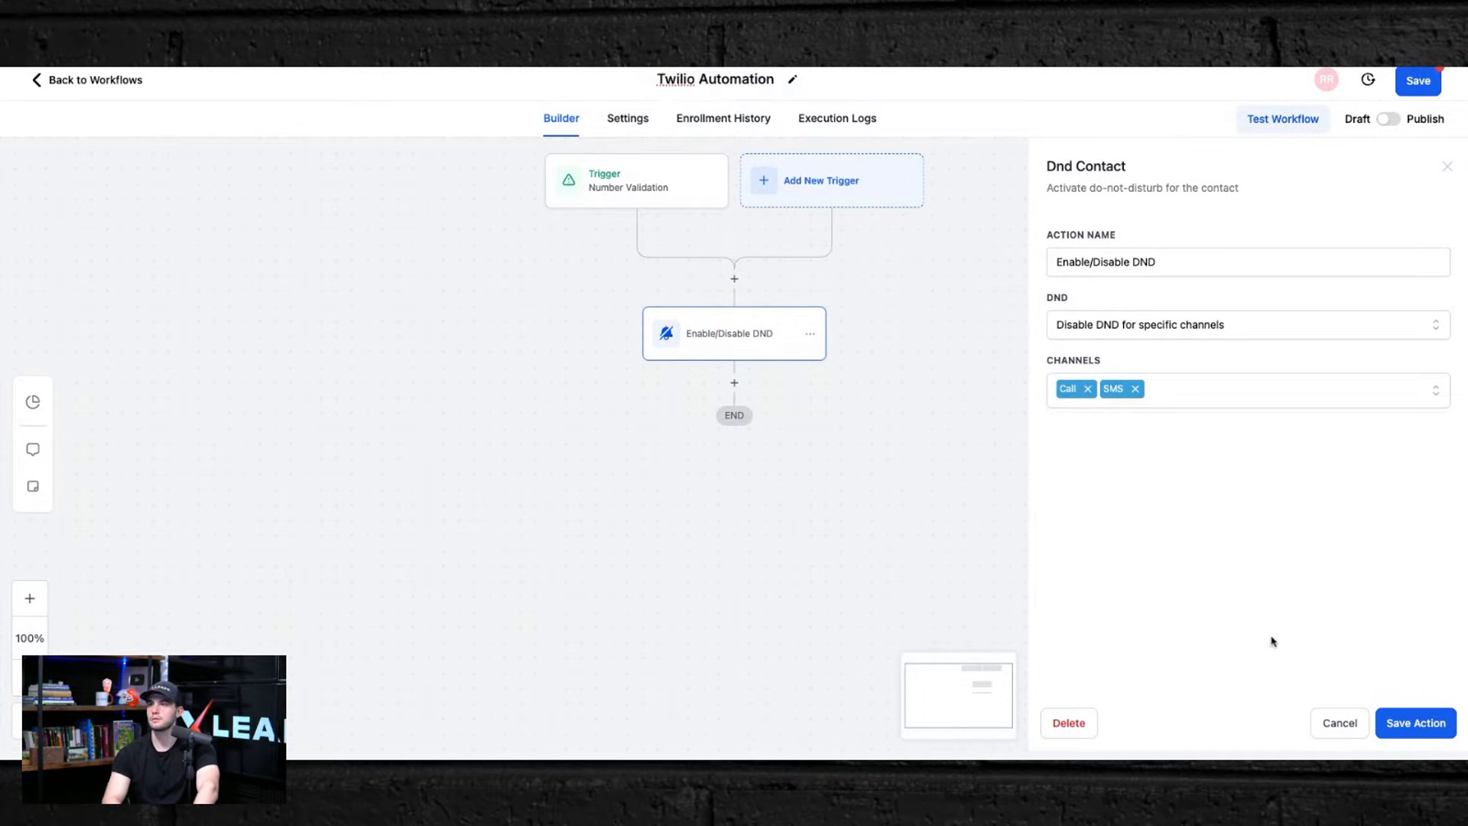
left_click(1414, 723)
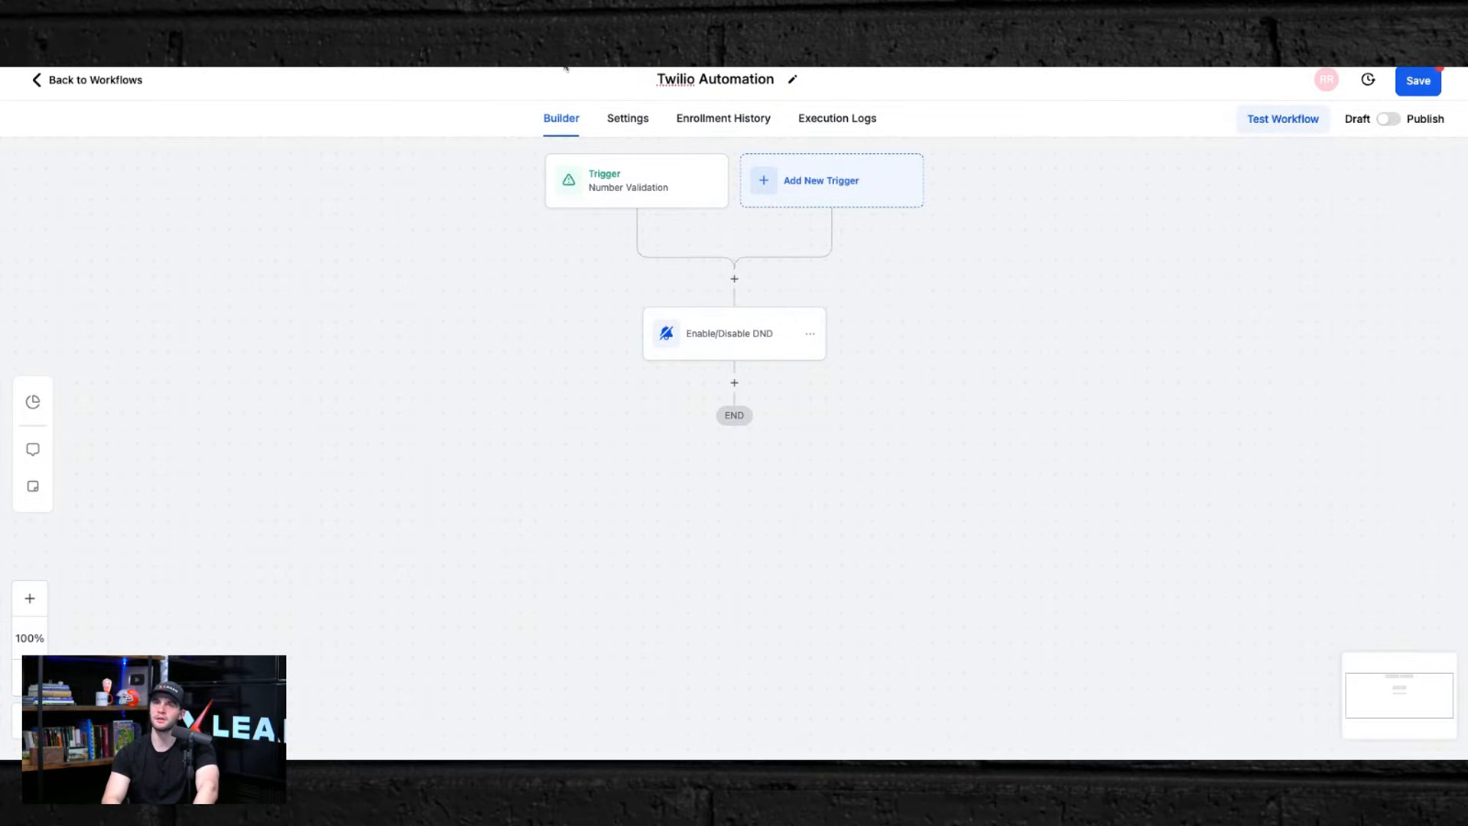
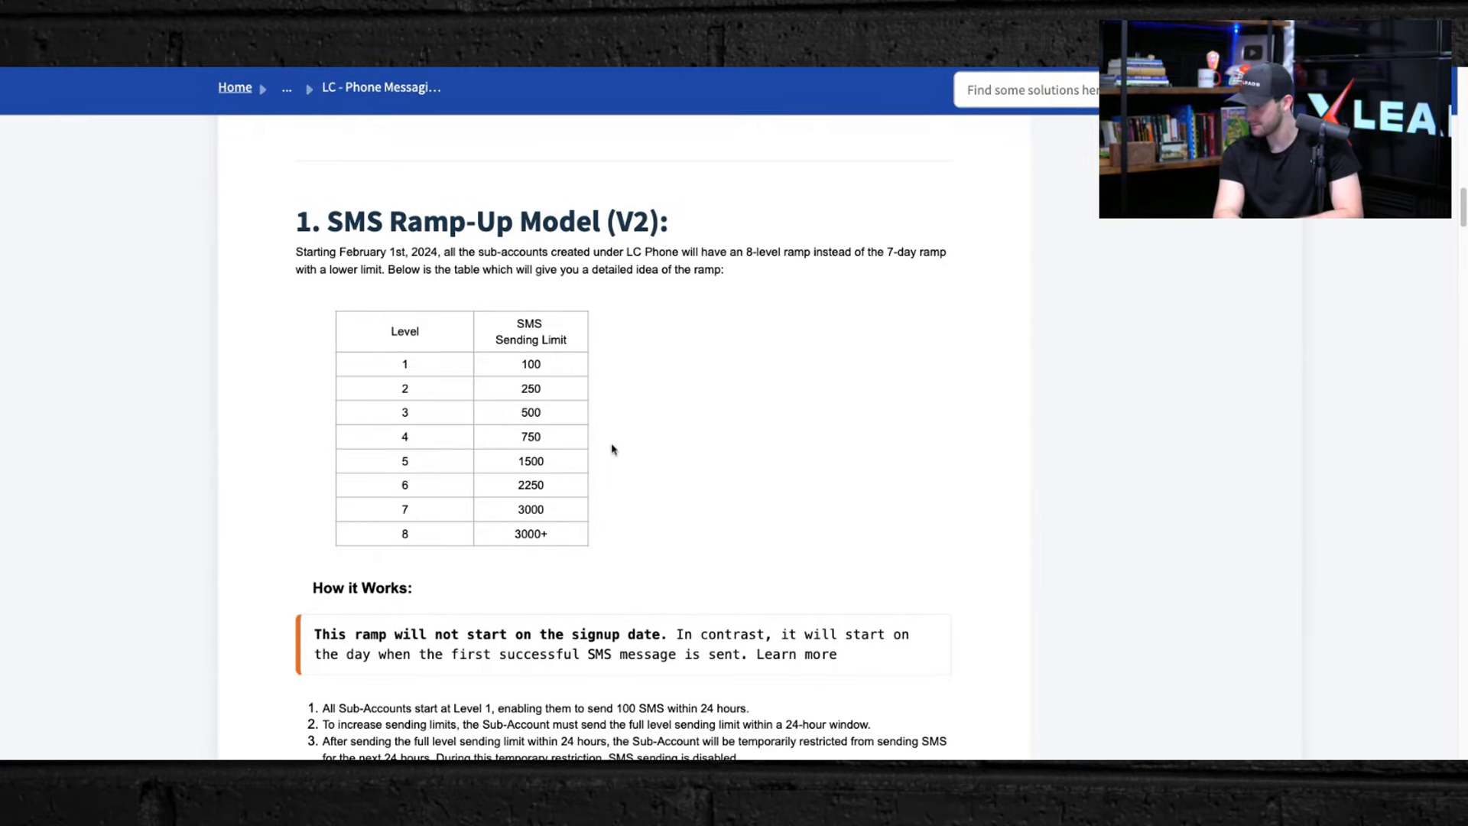
Step: Read through the LC Phone messaging policy article covering SMS ramp-up, DND, opt-out language and sender information
scroll(612, 449, "down", 5)
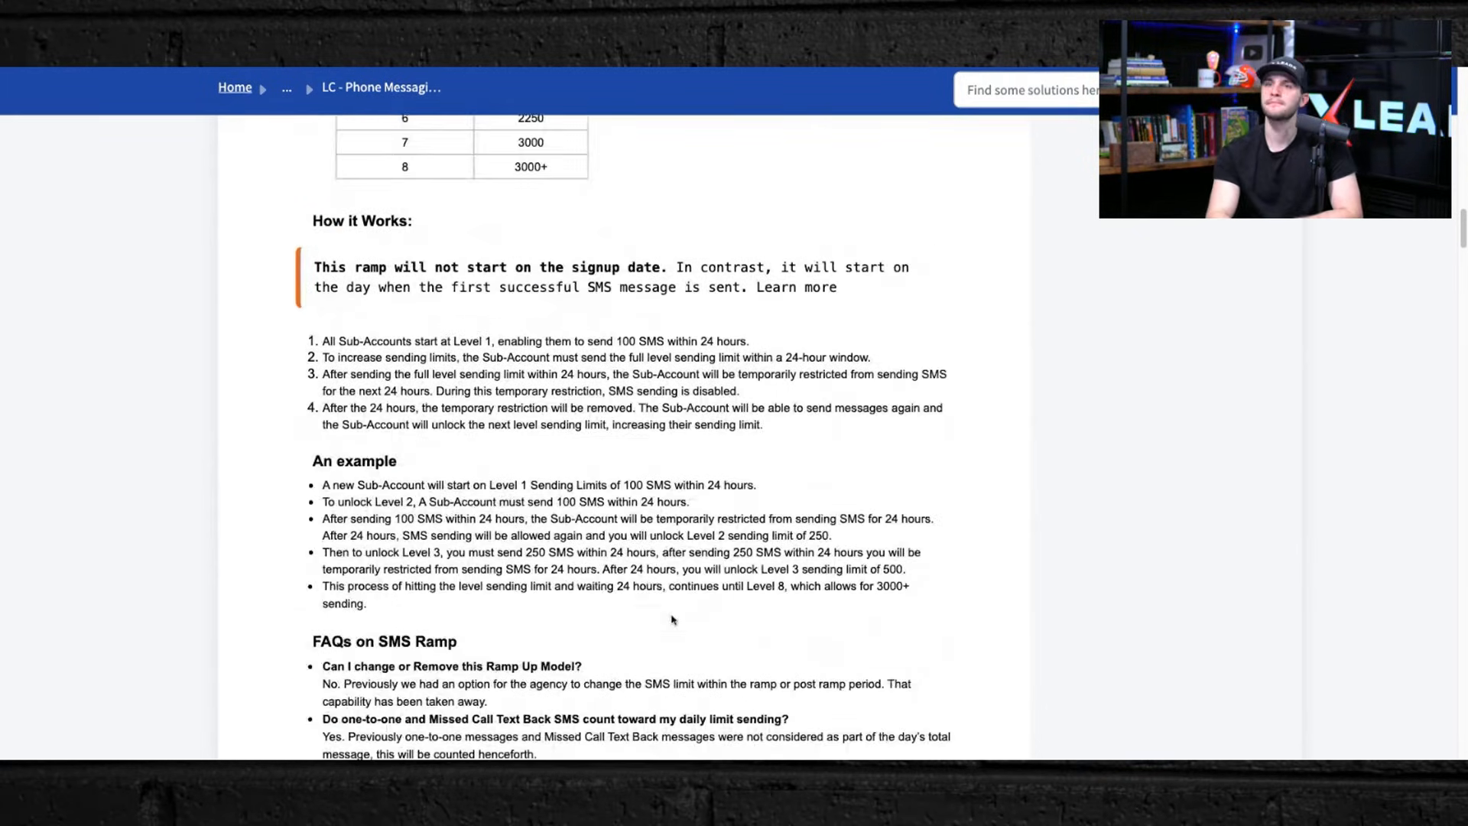
scroll(671, 619, "down", 4)
scroll(671, 619, "down", 6)
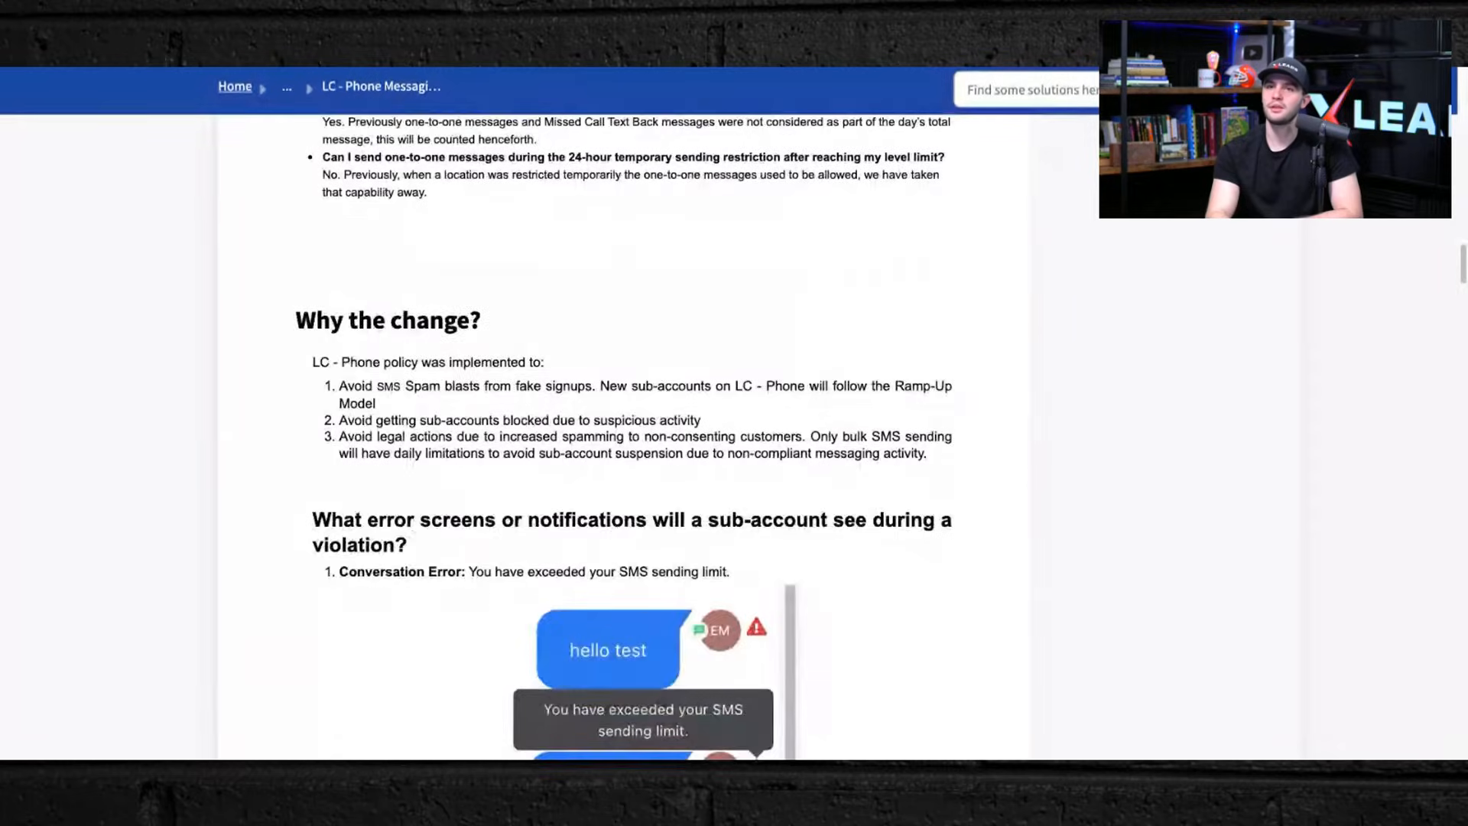
scroll(623, 436, "down", 10)
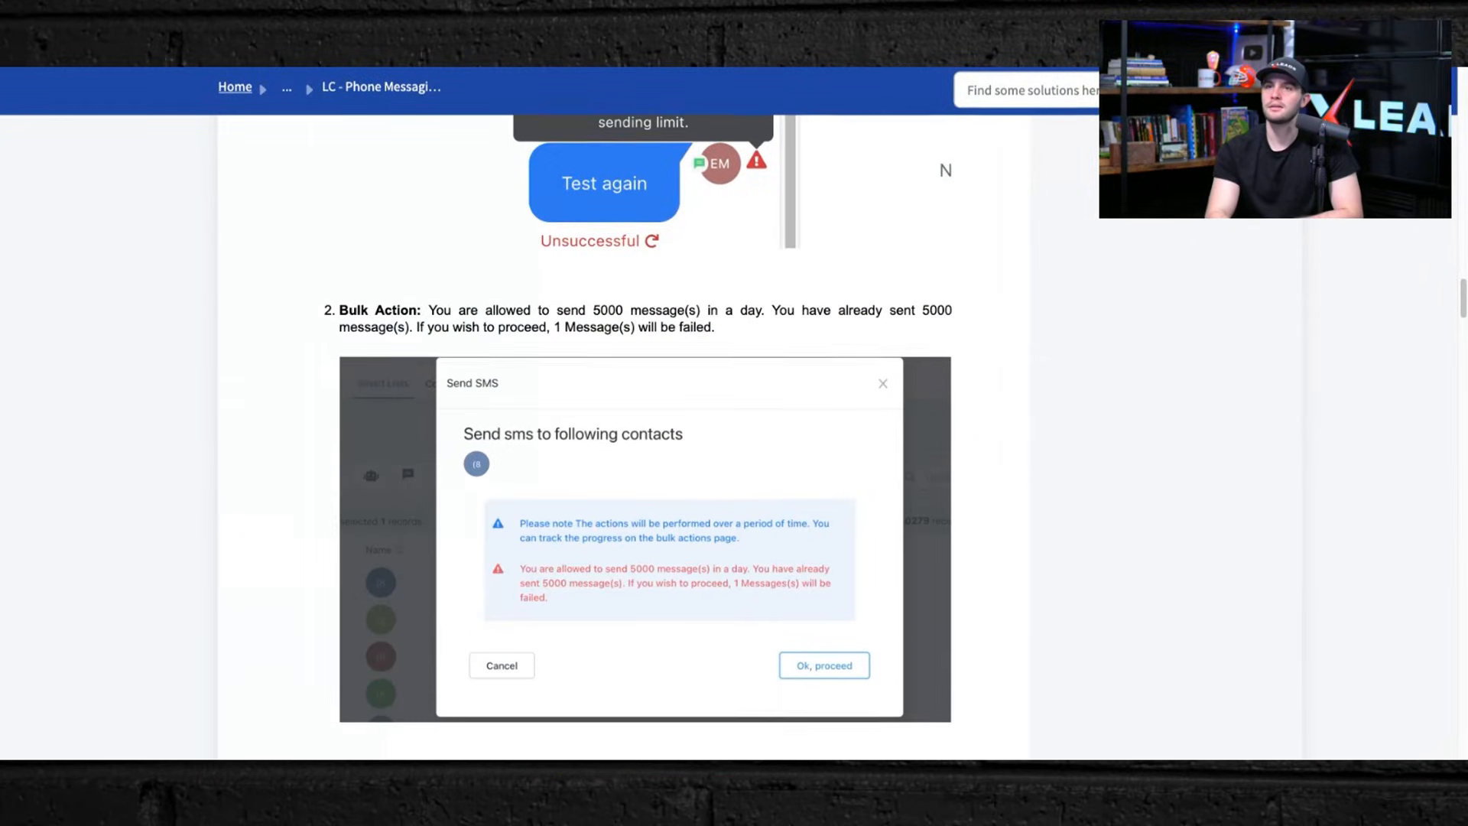
scroll(623, 436, "down", 8)
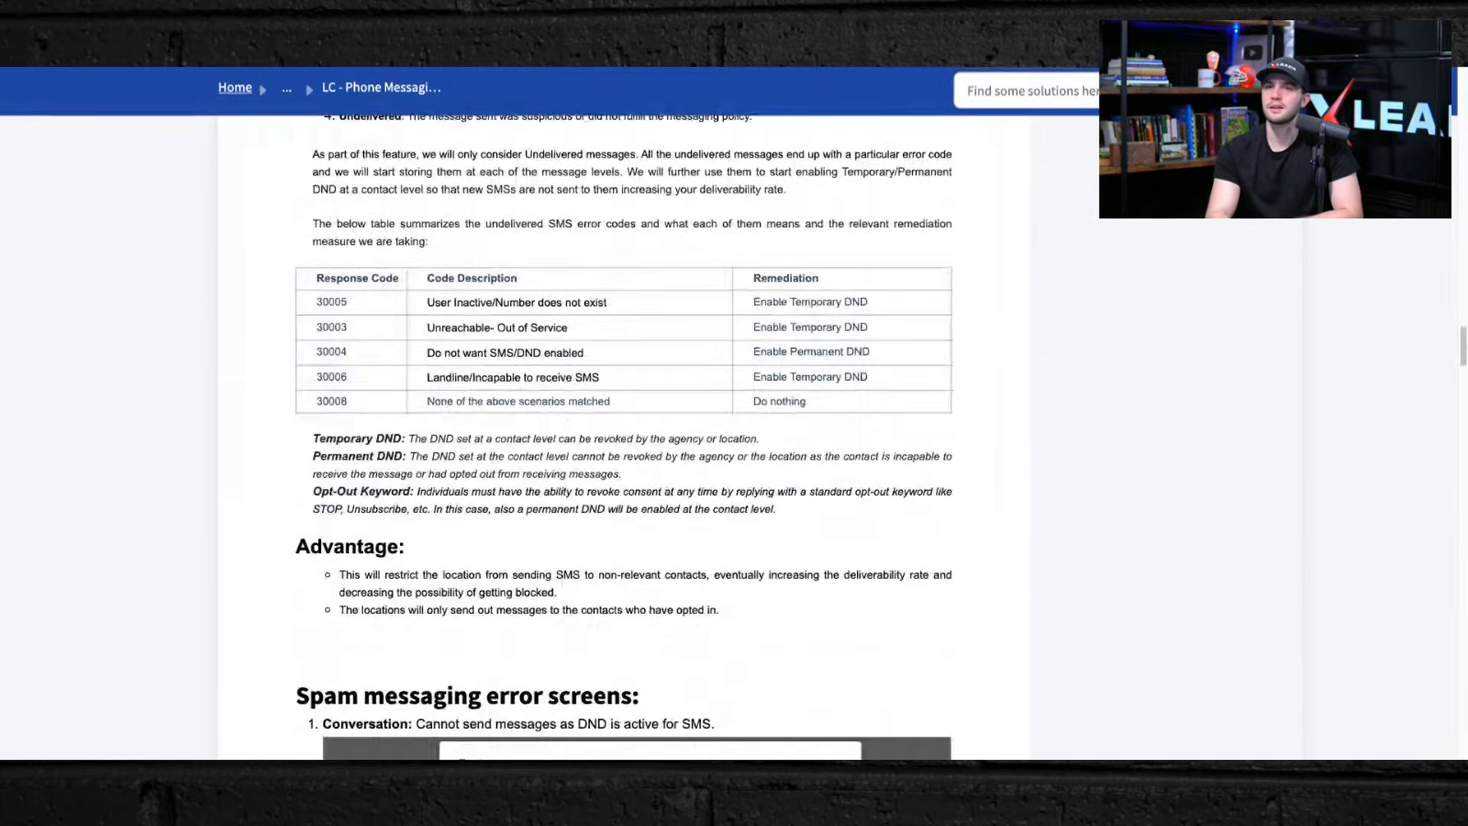
scroll(623, 436, "up", 2)
scroll(718, 454, "down", 11)
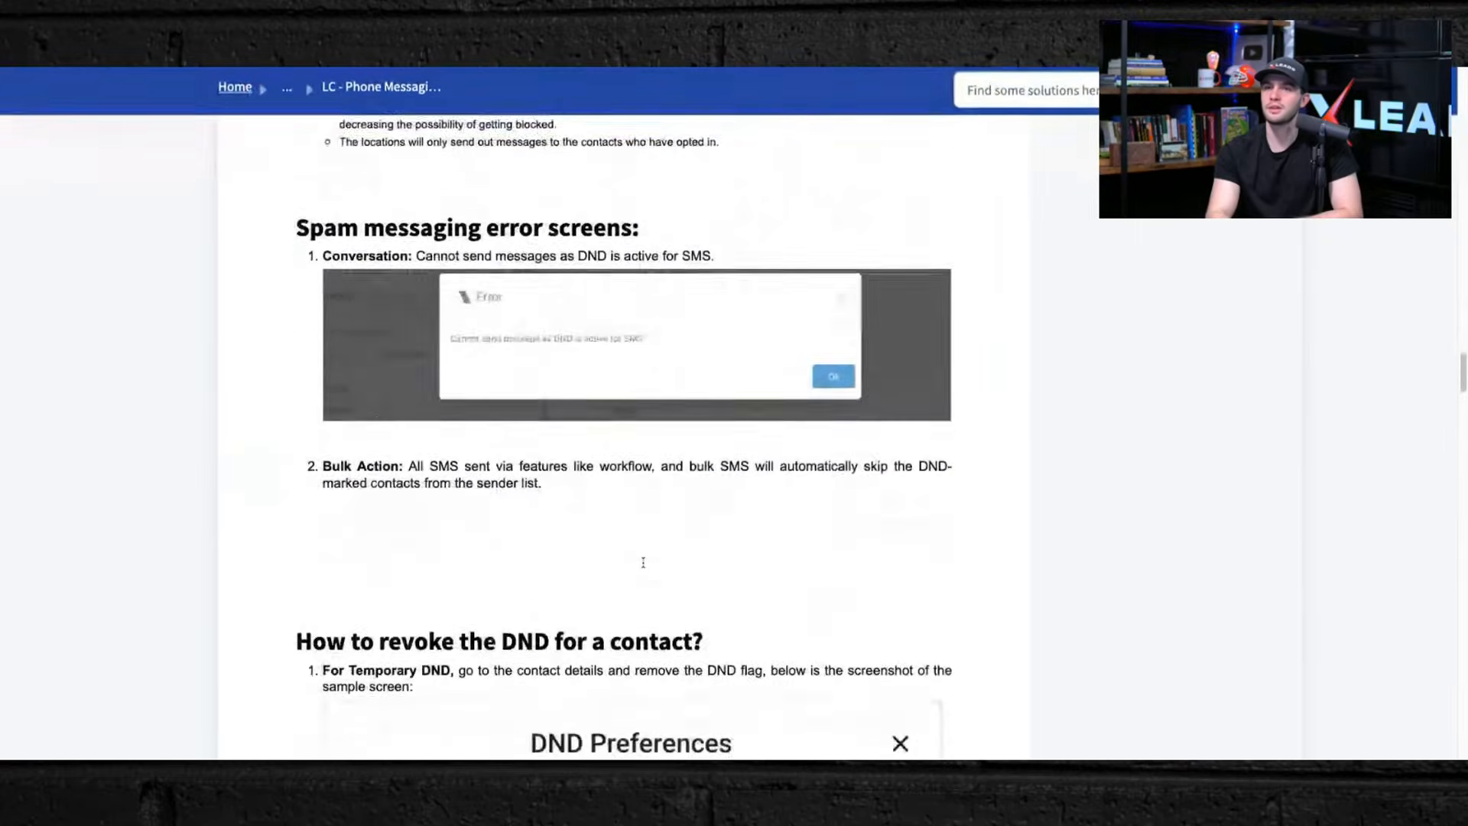
scroll(643, 562, "down", 15)
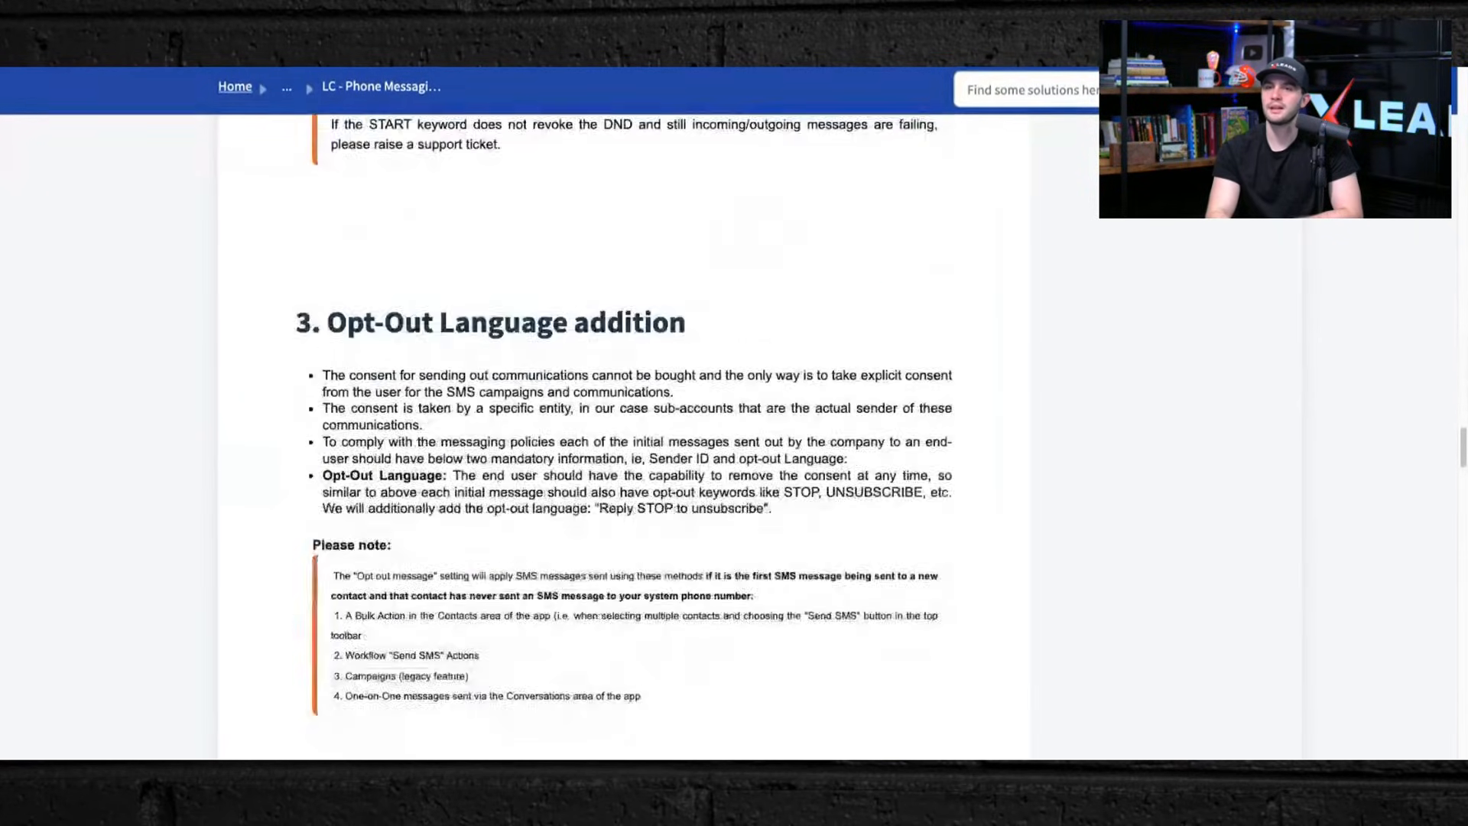
scroll(623, 435, "down", 12)
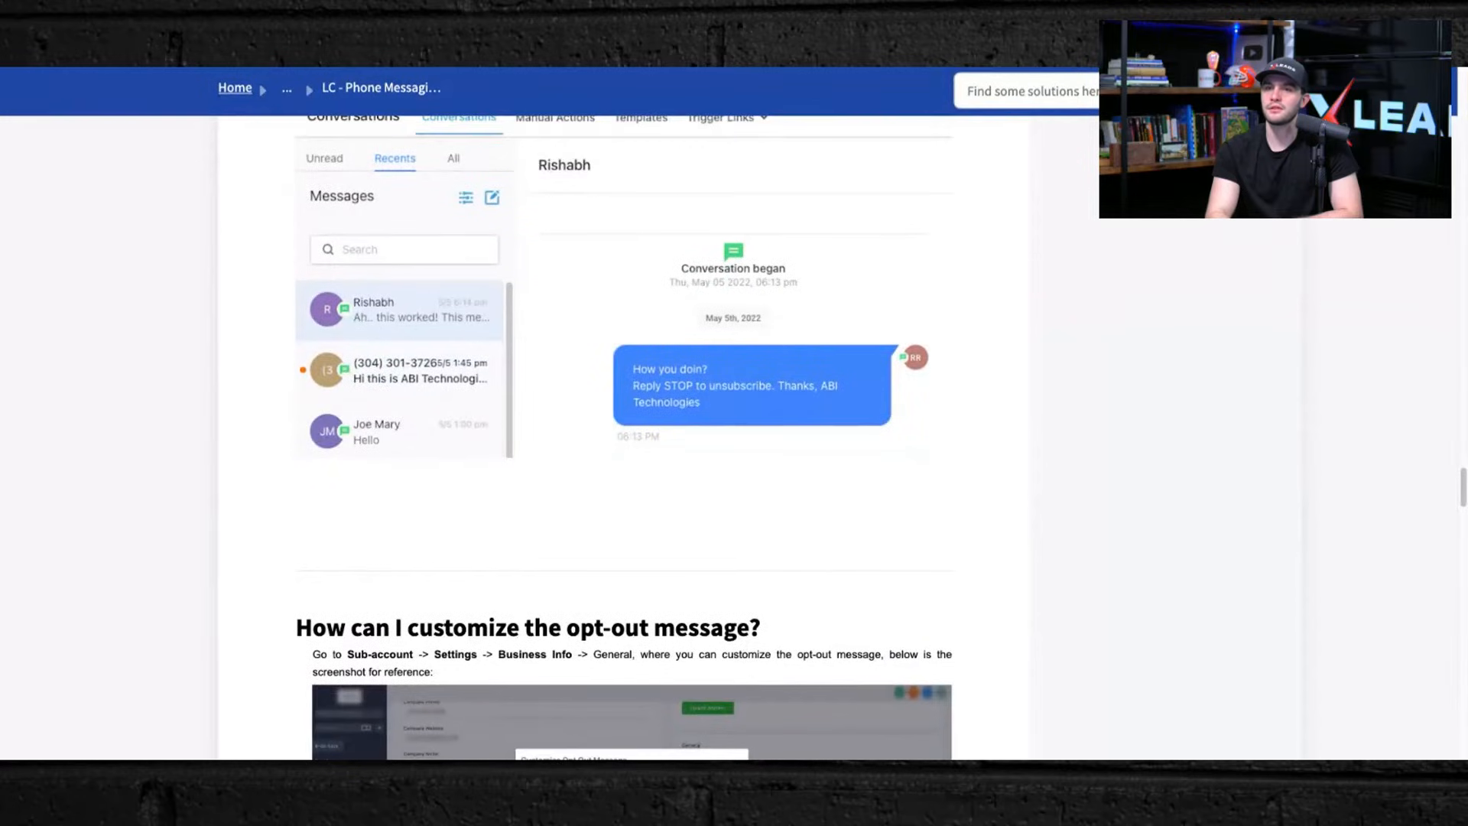
scroll(623, 435, "down", 2)
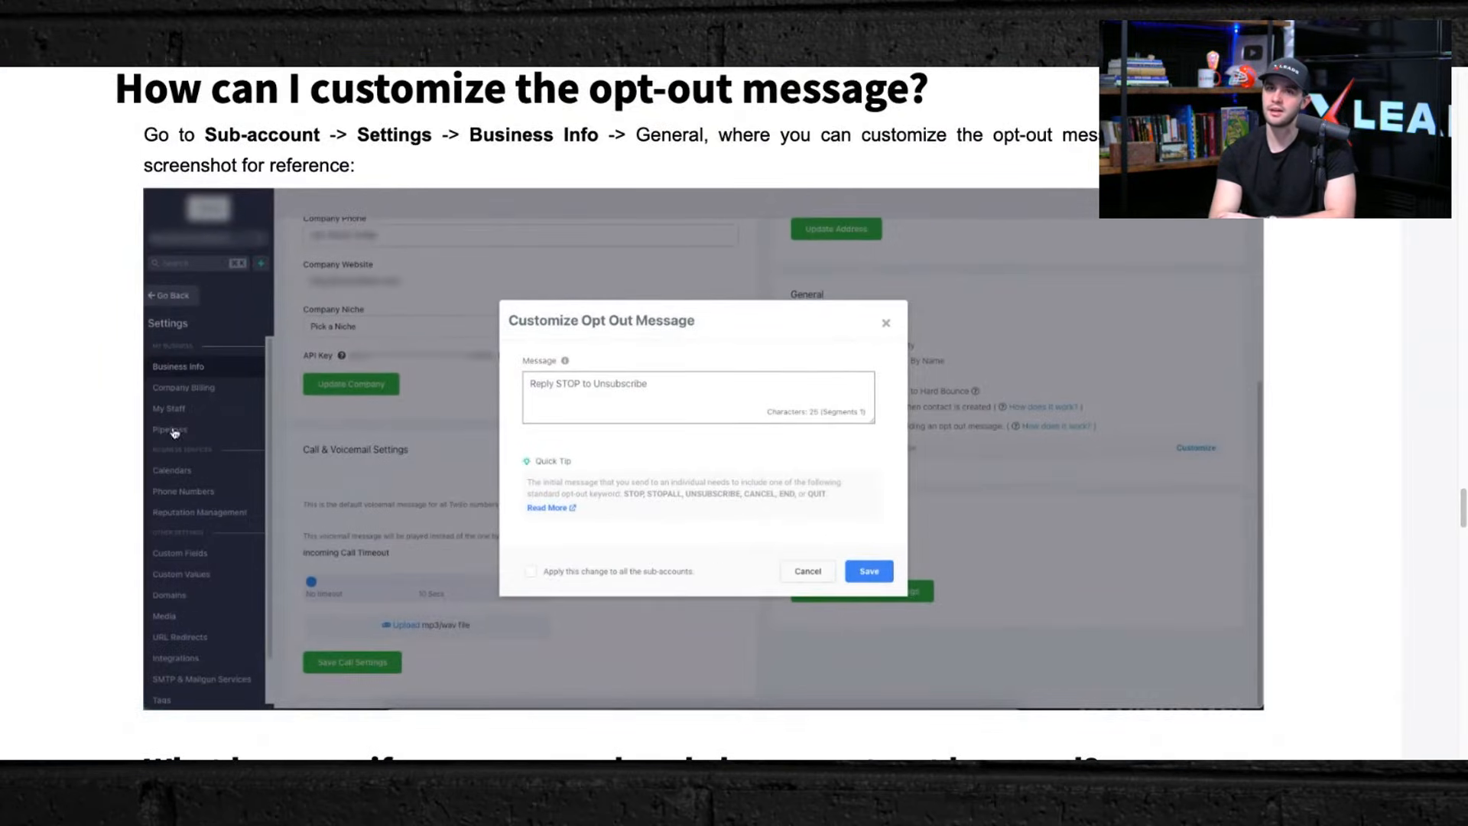
scroll(598, 563, "down", 1)
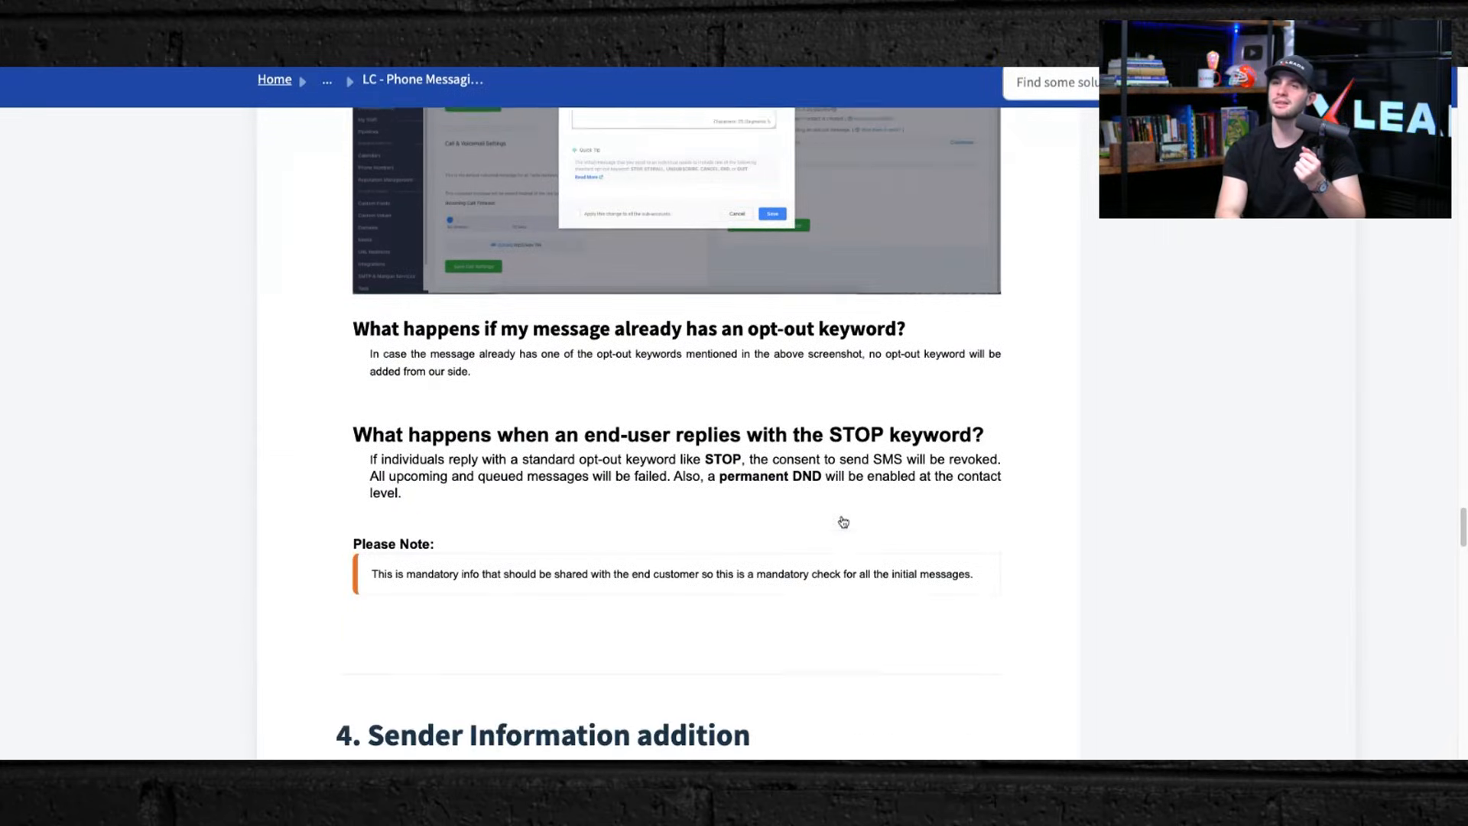
scroll(843, 522, "down", 1)
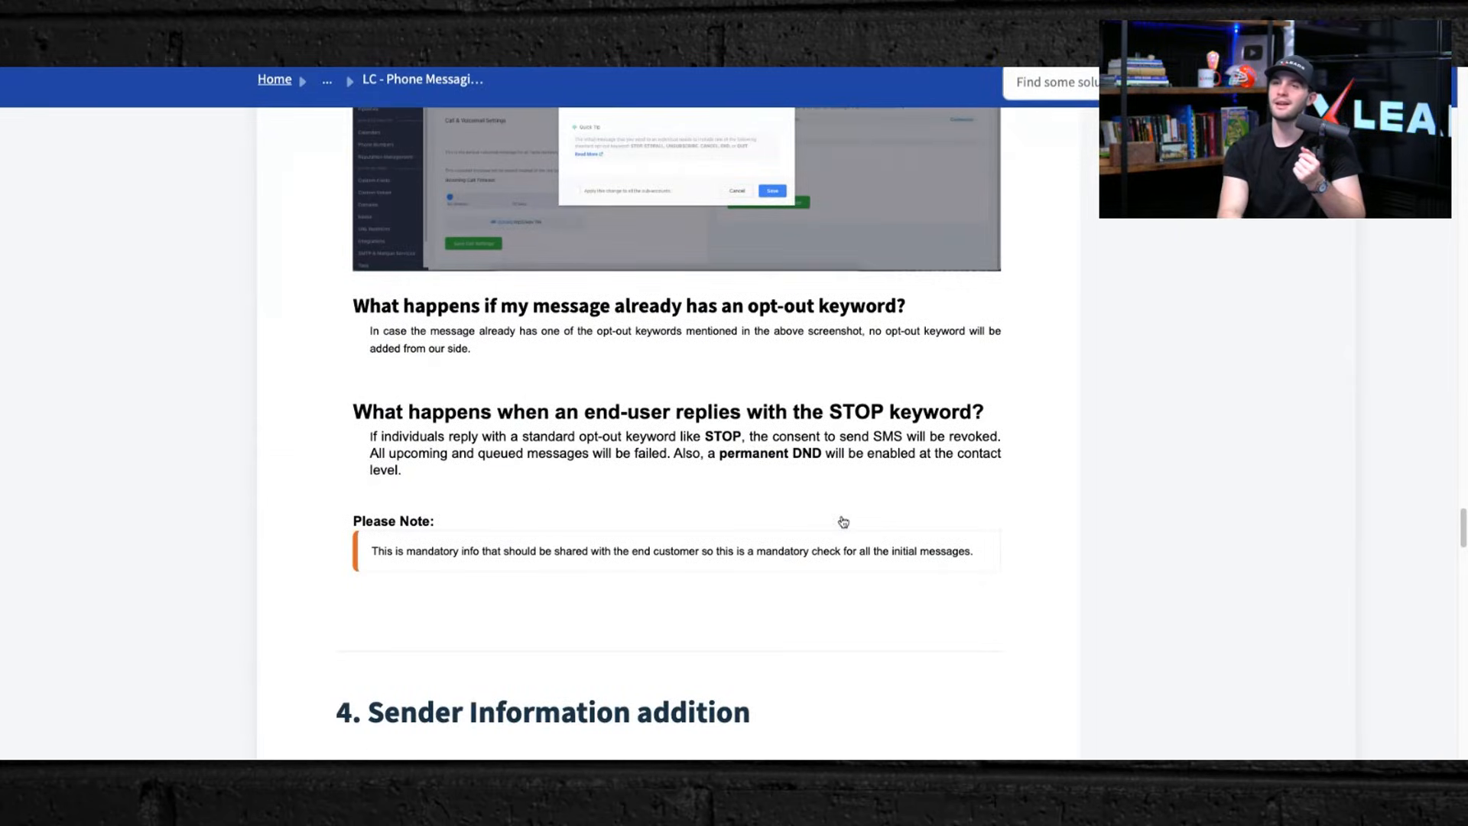
scroll(793, 590, "down", 10)
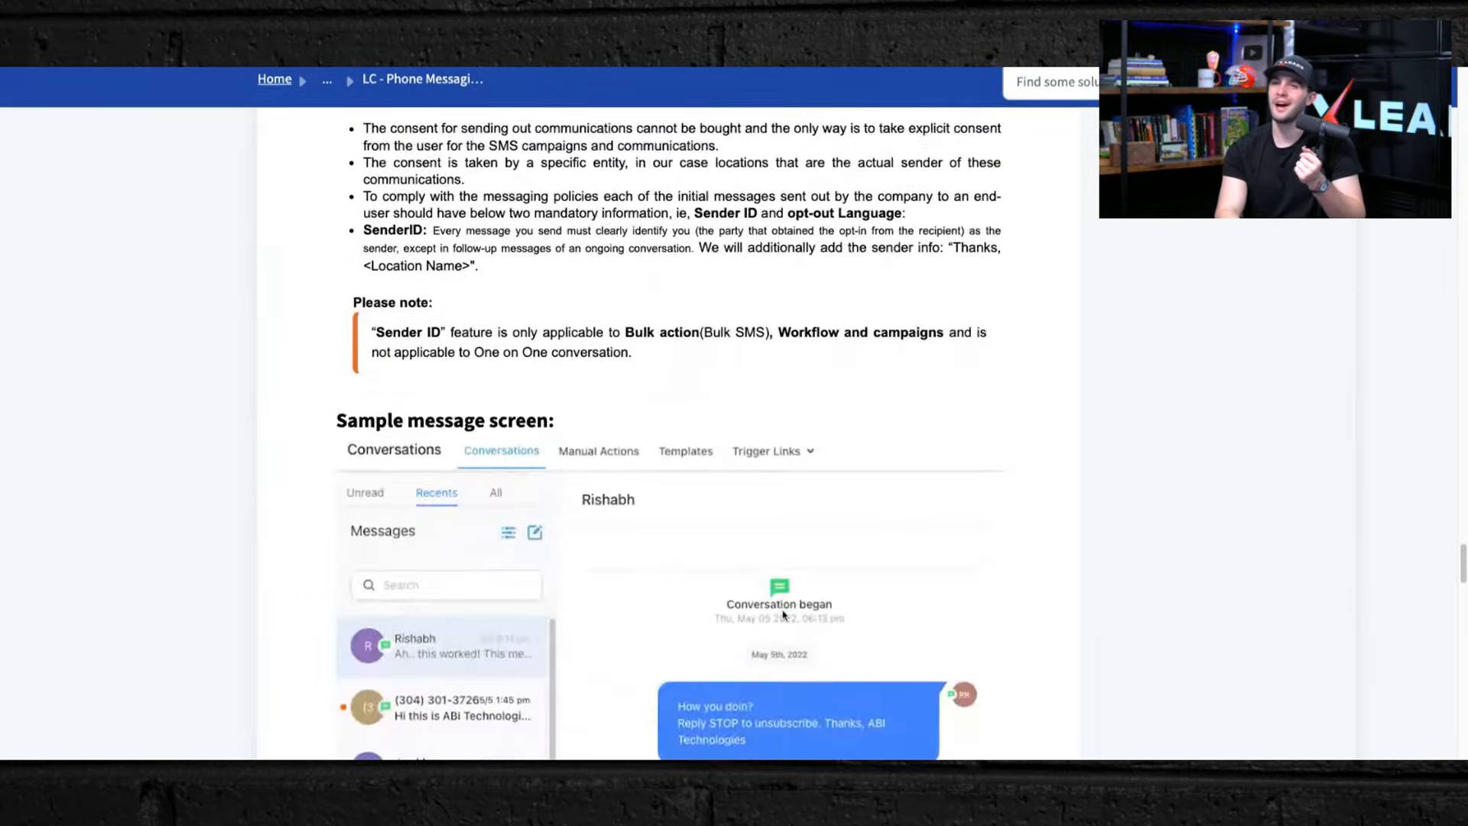
scroll(785, 614, "down", 7)
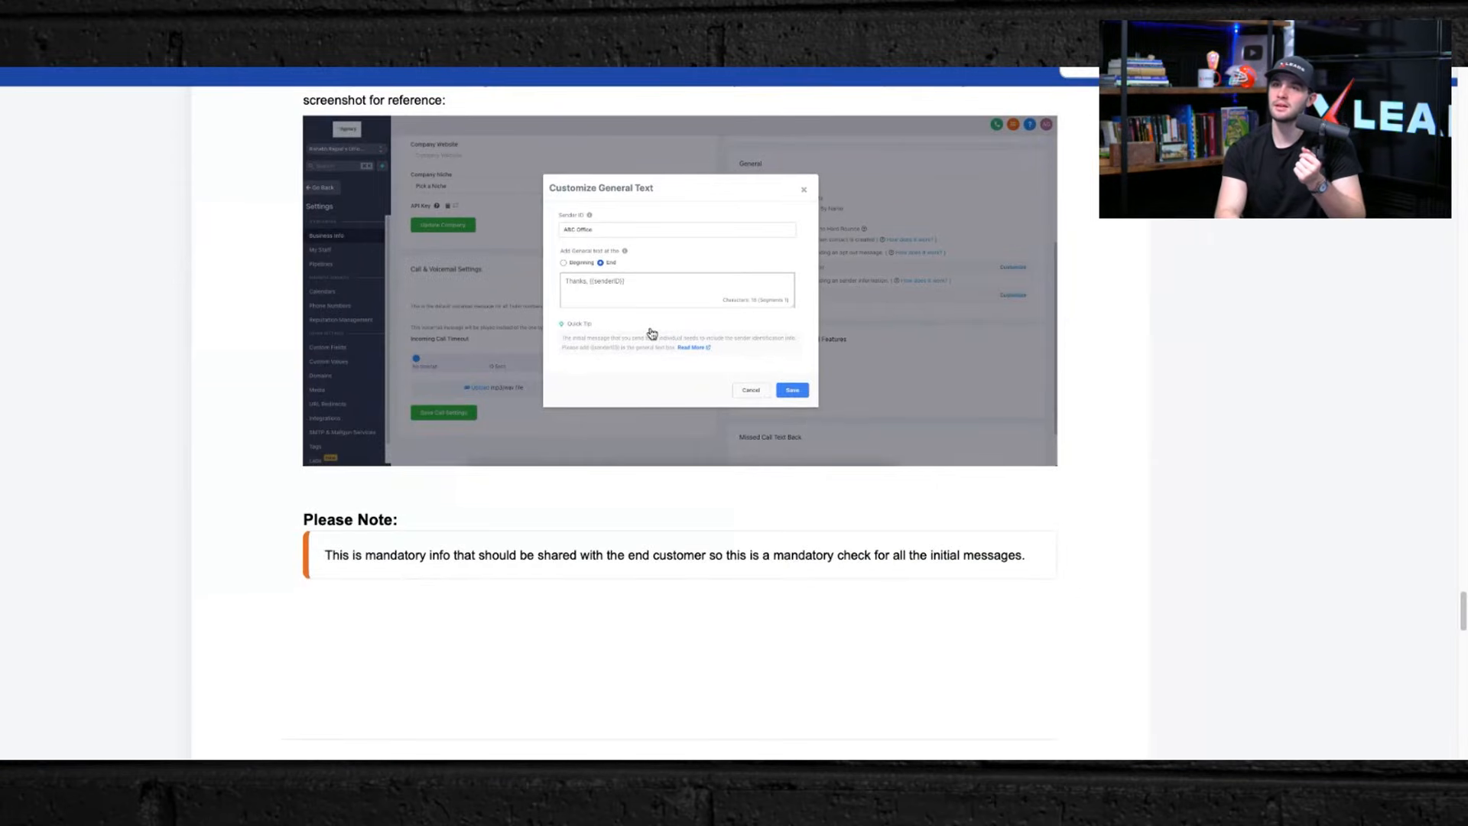
scroll(654, 336, "down", 9)
scroll(608, 325, "up", 4)
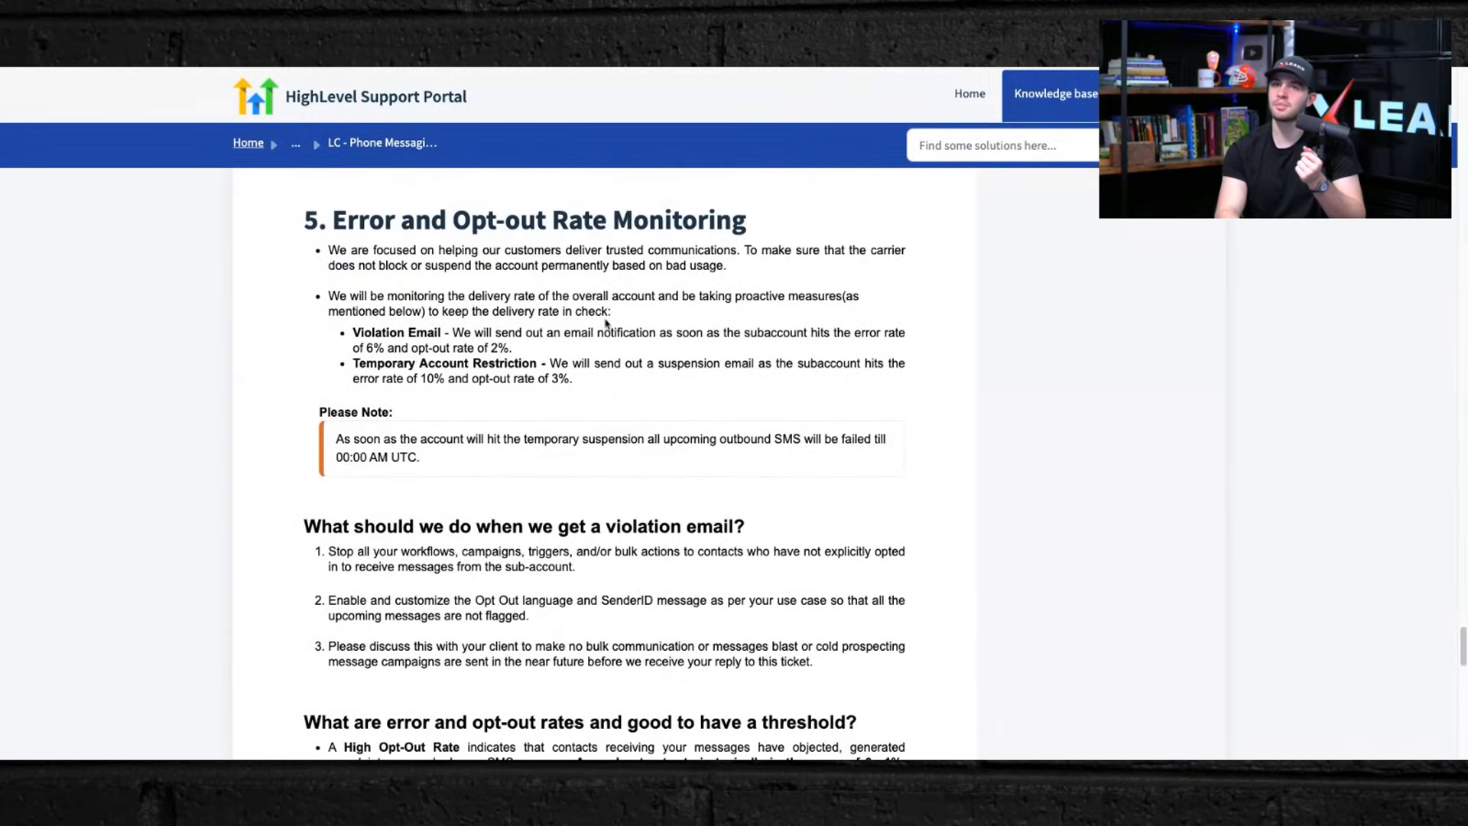
scroll(572, 588, "down", 15)
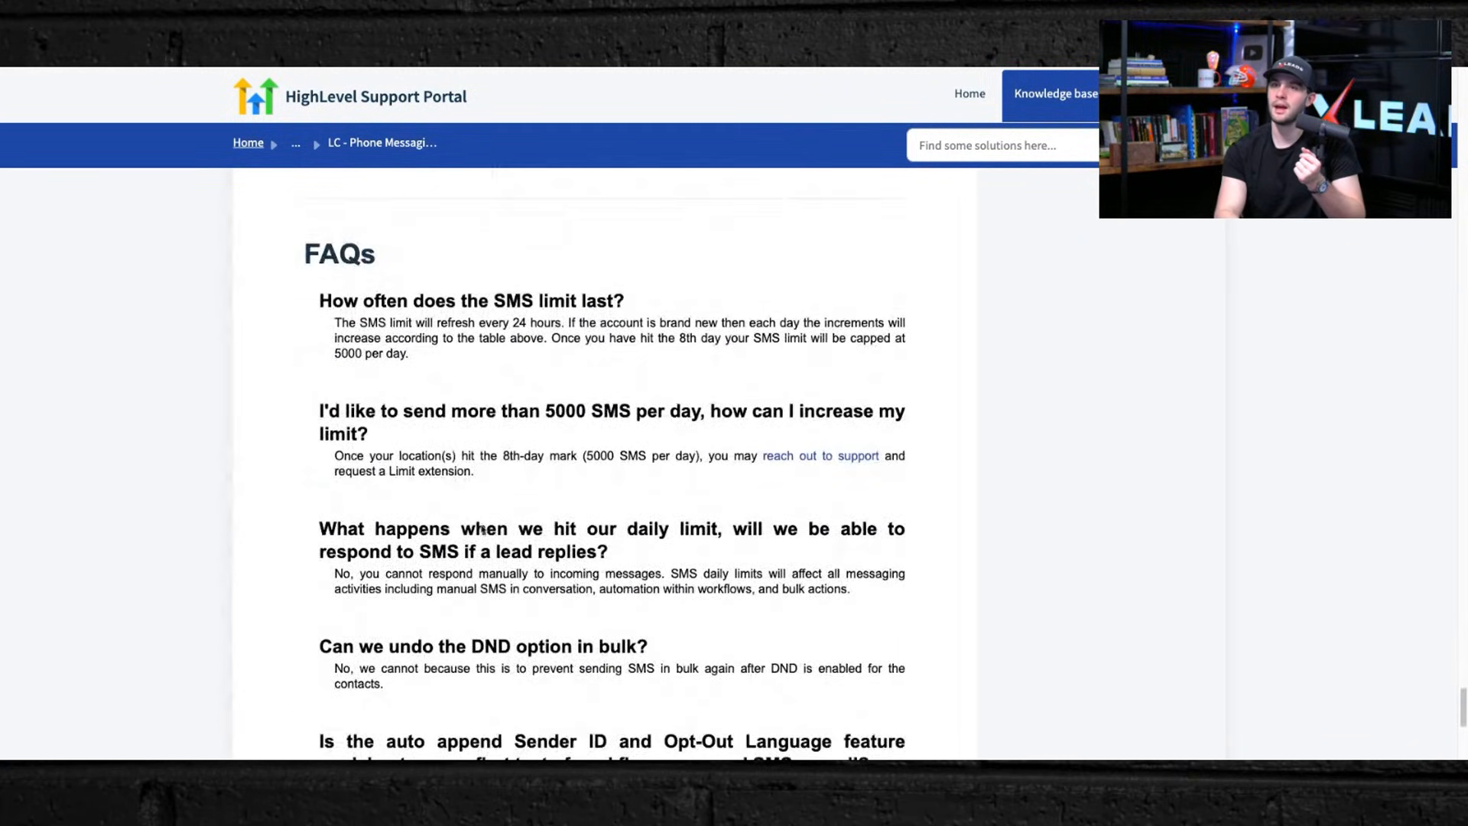
scroll(534, 696, "down", 6)
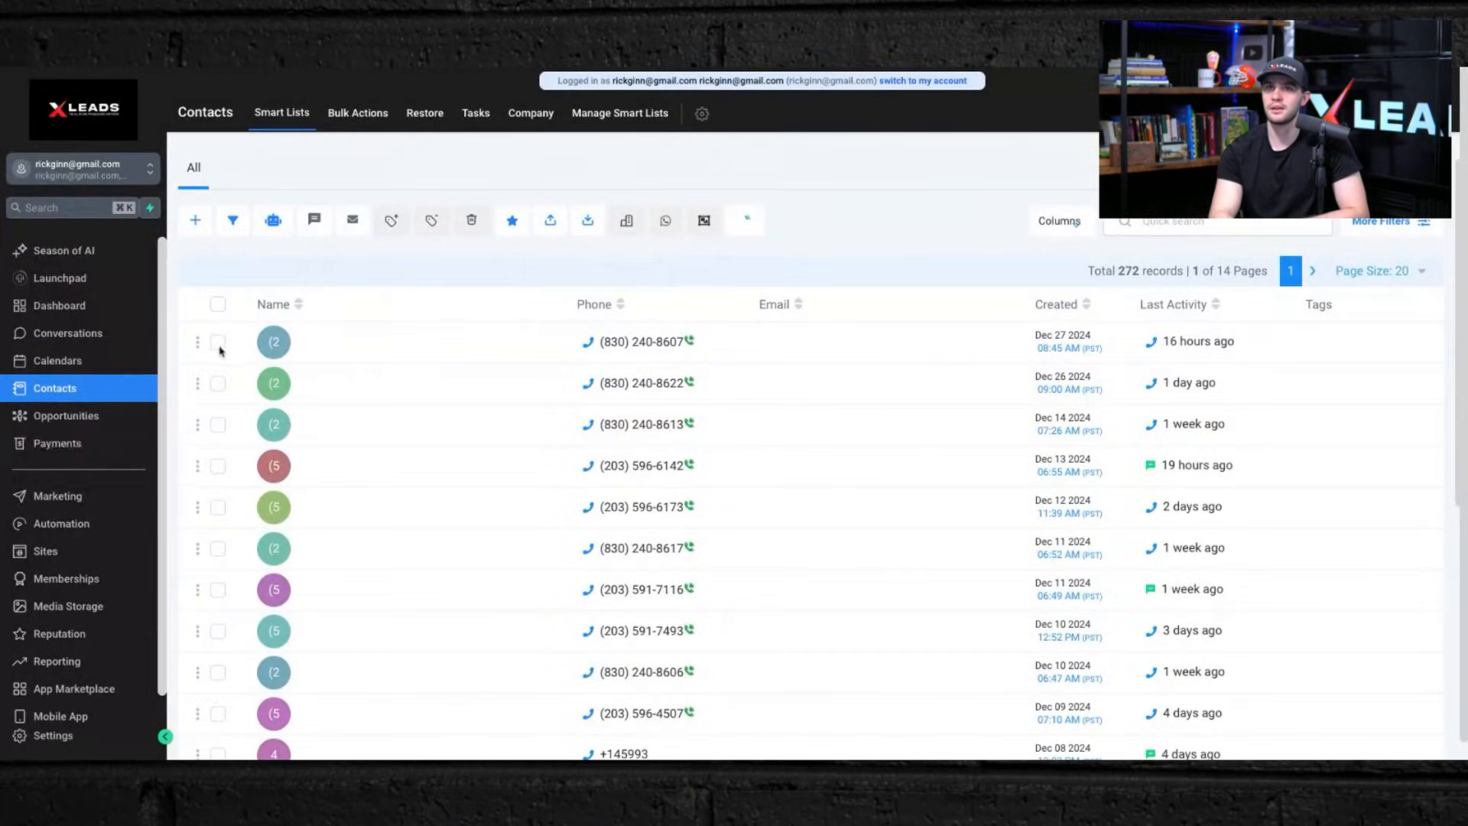
Step: Select one contact in the list and bulk-add the ros blaster tag to it with the action name SMS
scroll(197, 604, "down", 5)
left_click(218, 401)
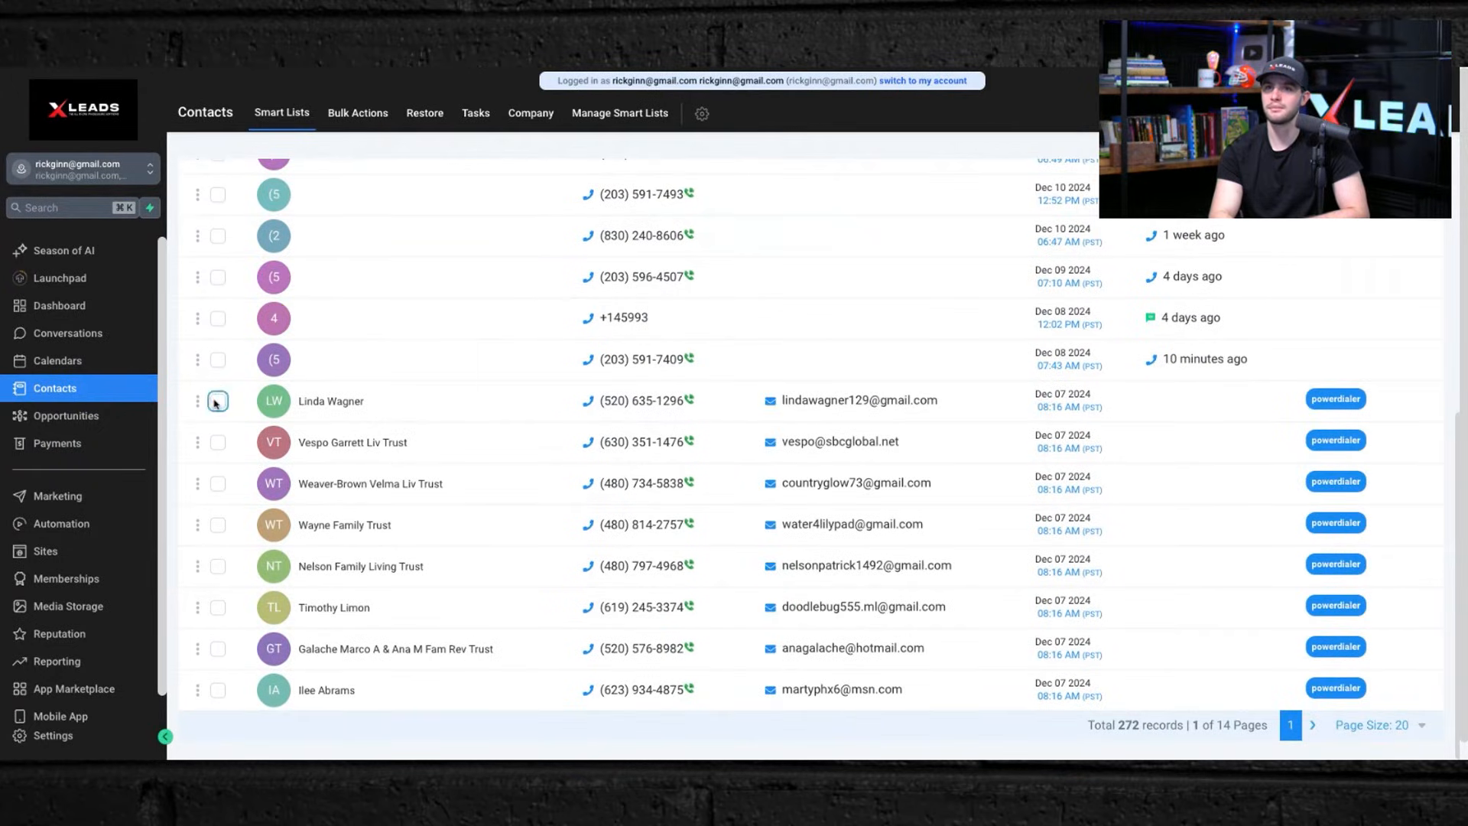
scroll(580, 462, "up", 5)
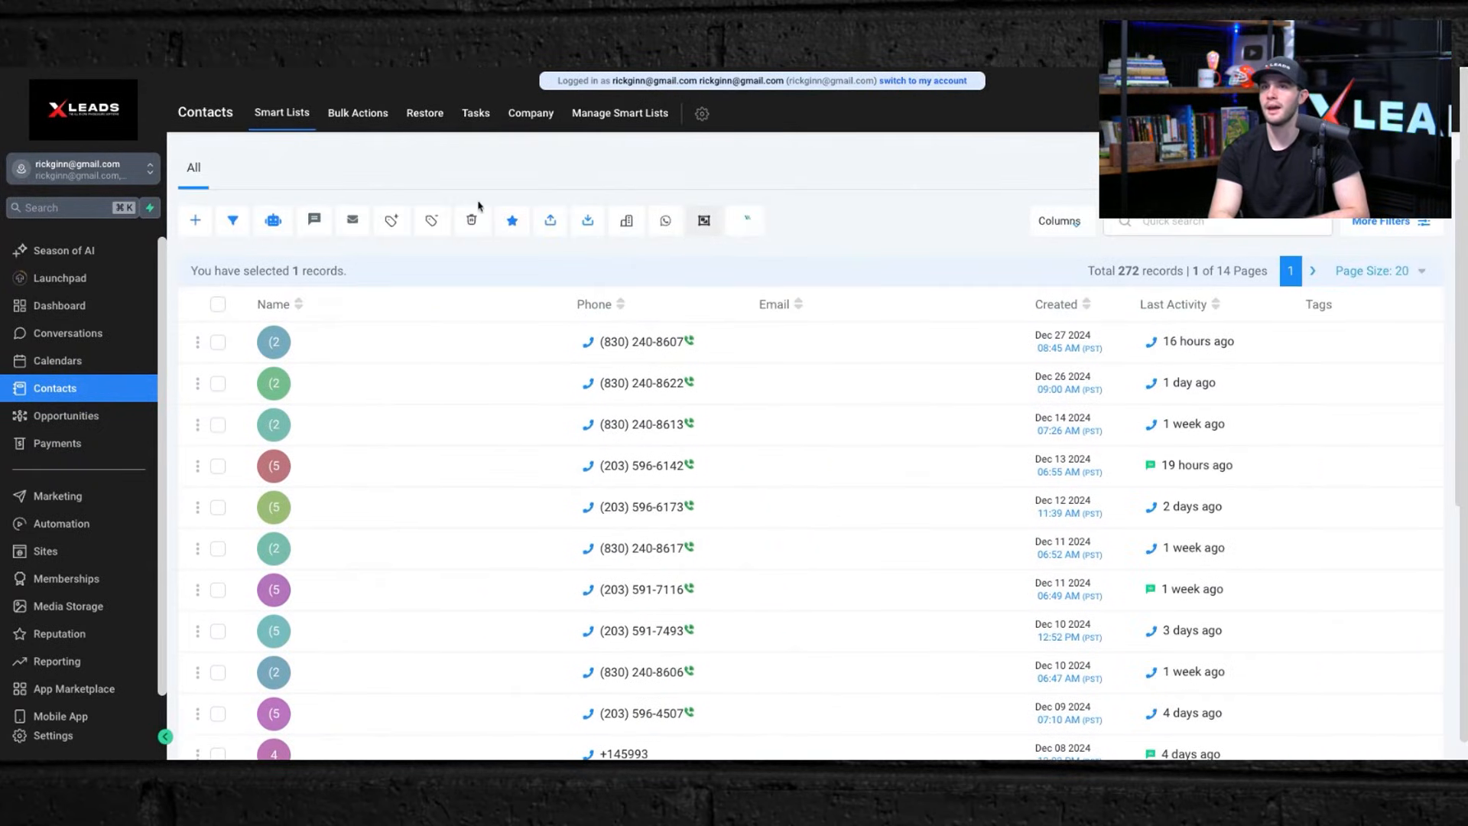
left_click(395, 224)
left_click(660, 413)
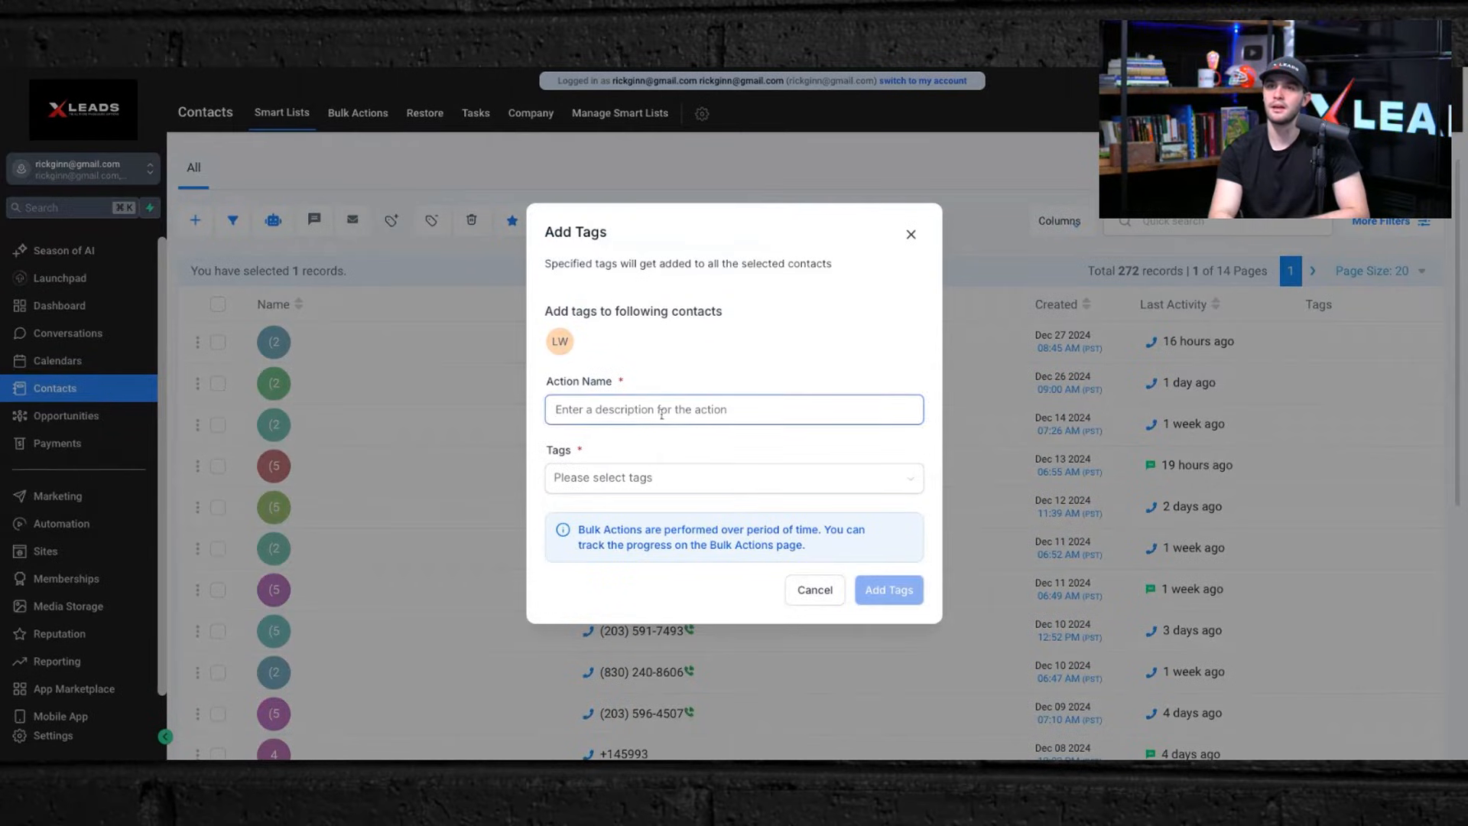
type("SMS")
left_click(645, 480)
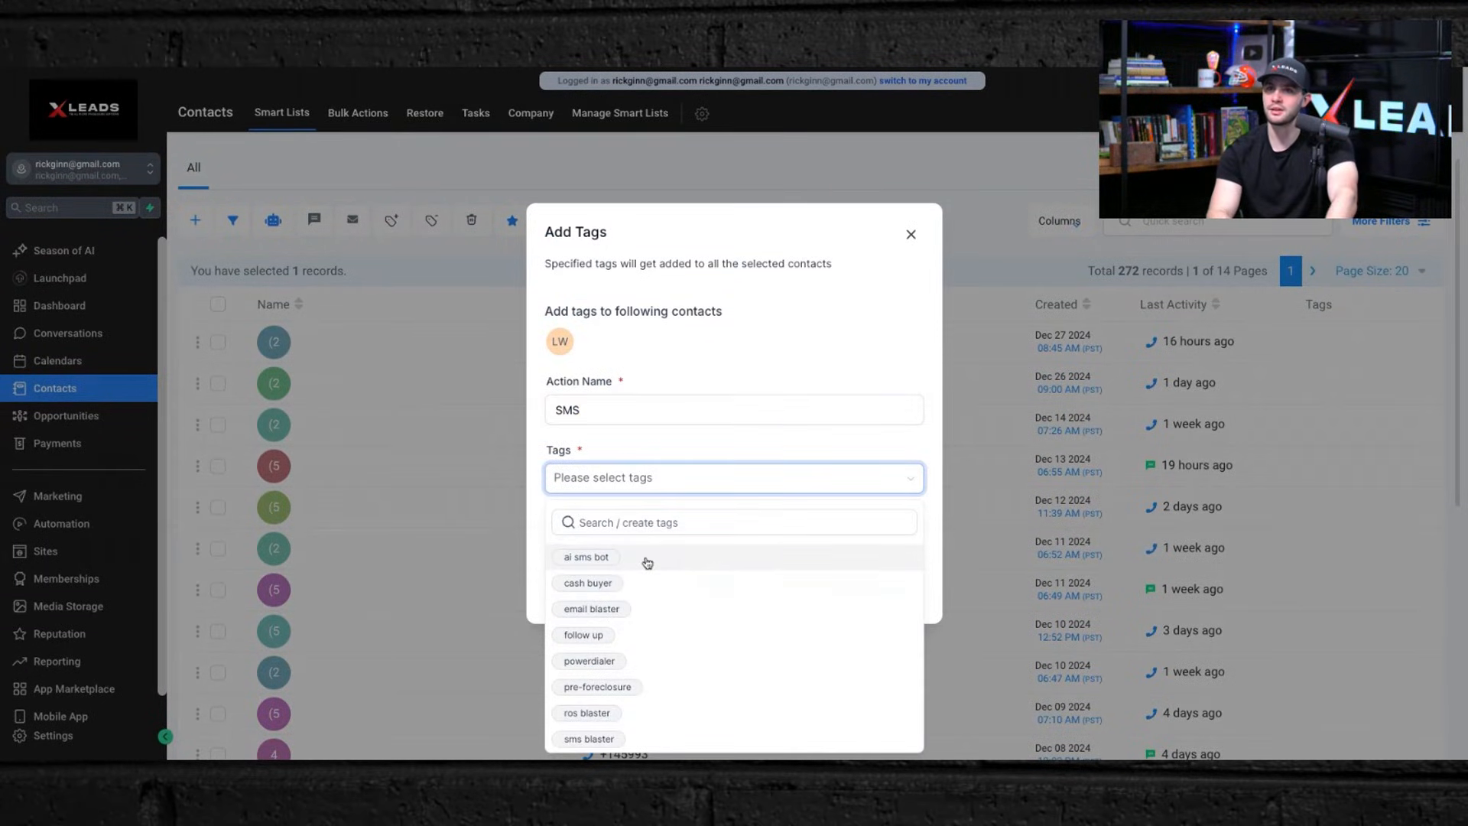
left_click(625, 714)
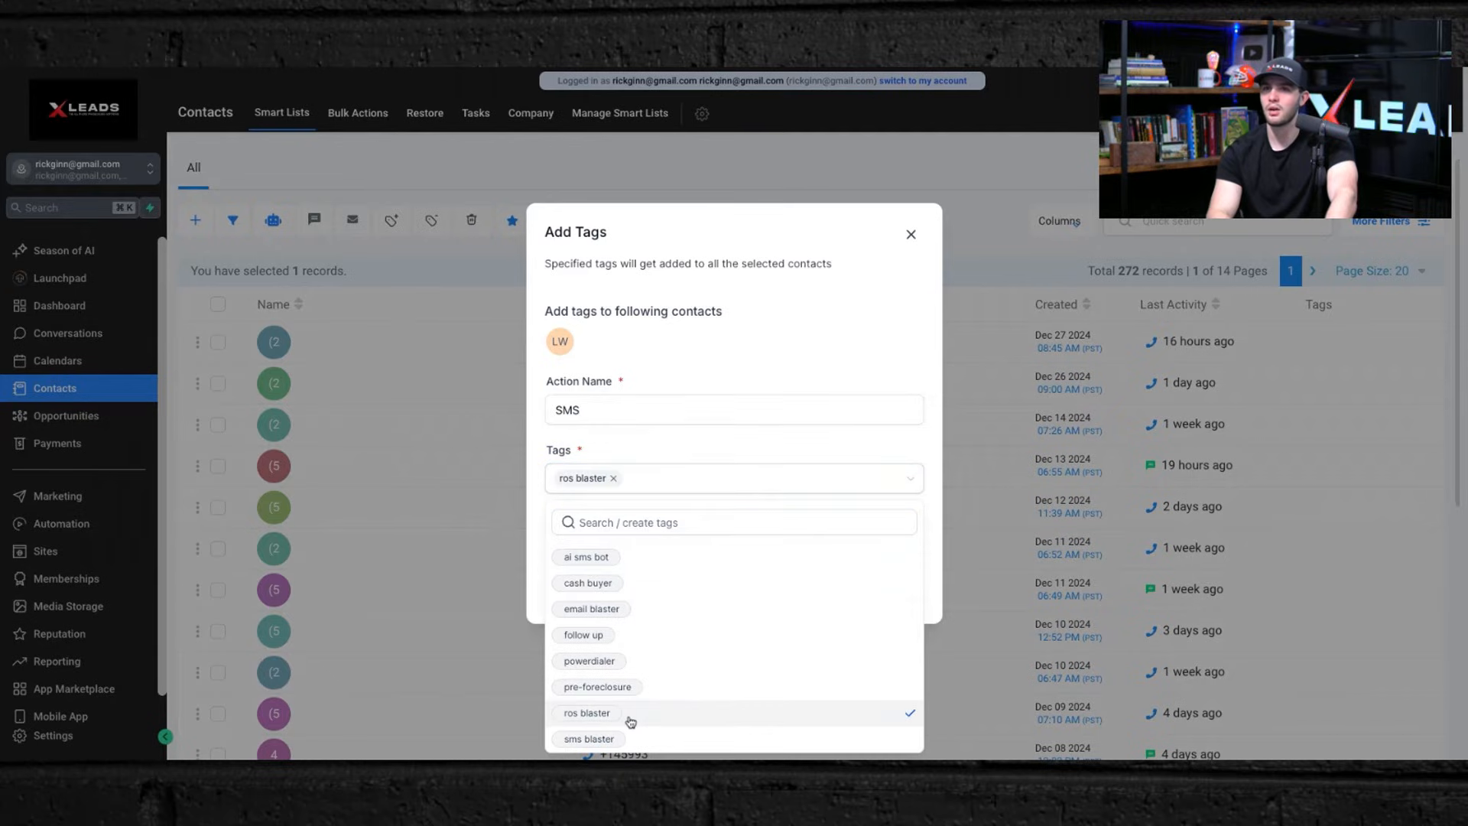
left_click(816, 367)
left_click(879, 595)
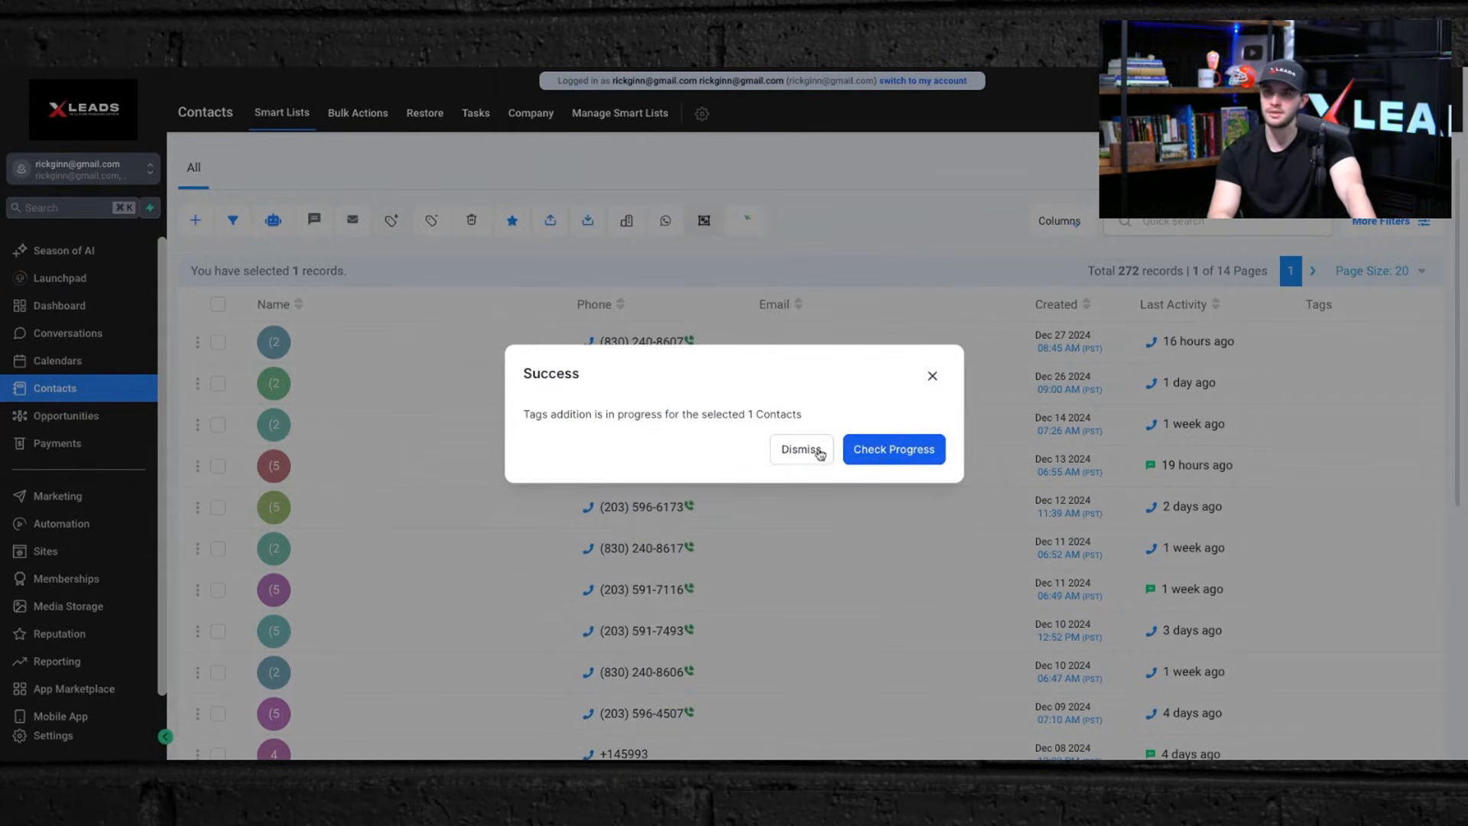
left_click(796, 446)
Step: Open the AI SMS BOT workflow and review its trigger, SMS and Conversation AI actions before returning to the list
left_click(68, 523)
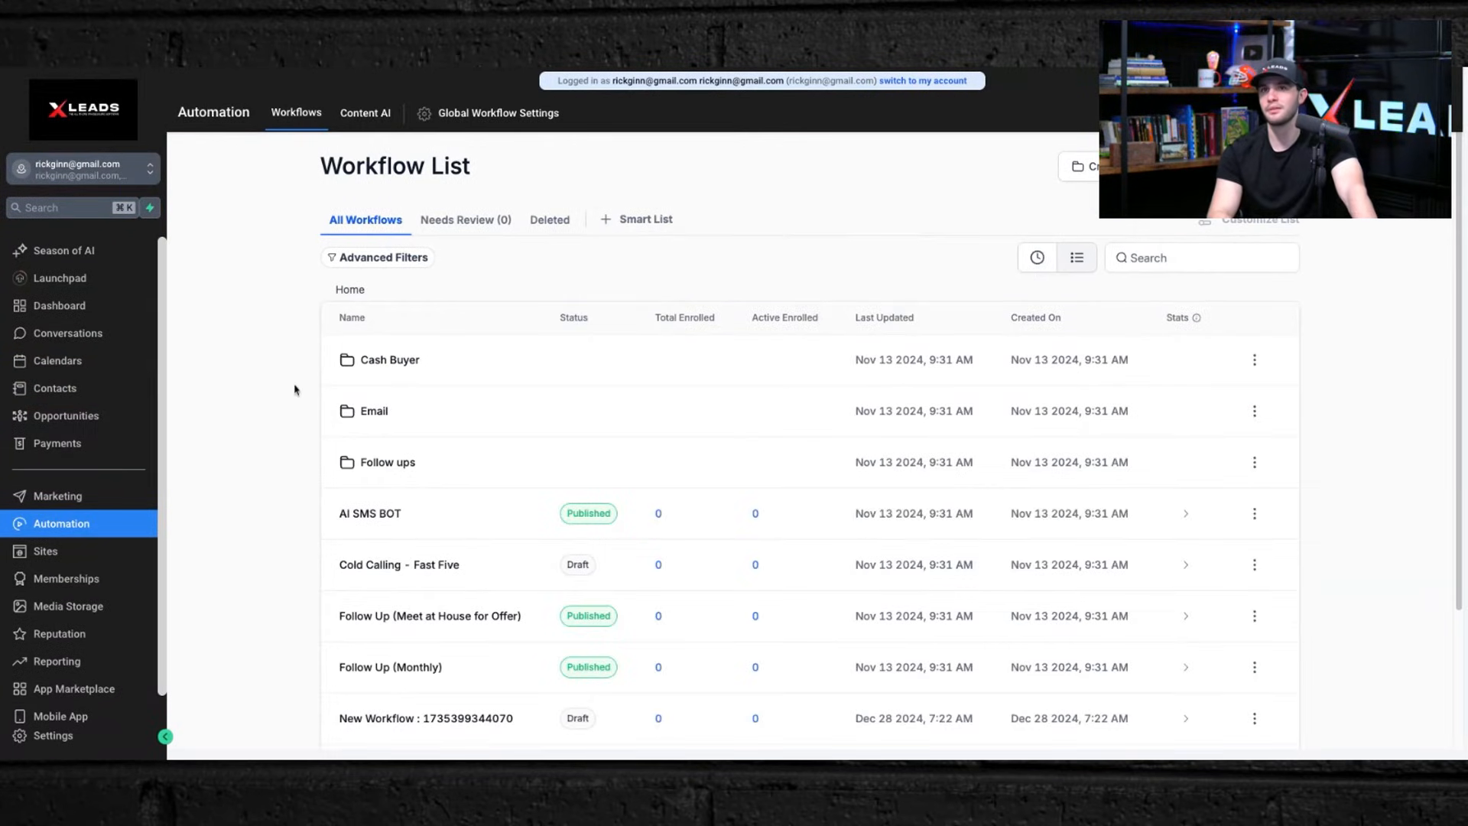
scroll(310, 490, "down", 3)
left_click(378, 382)
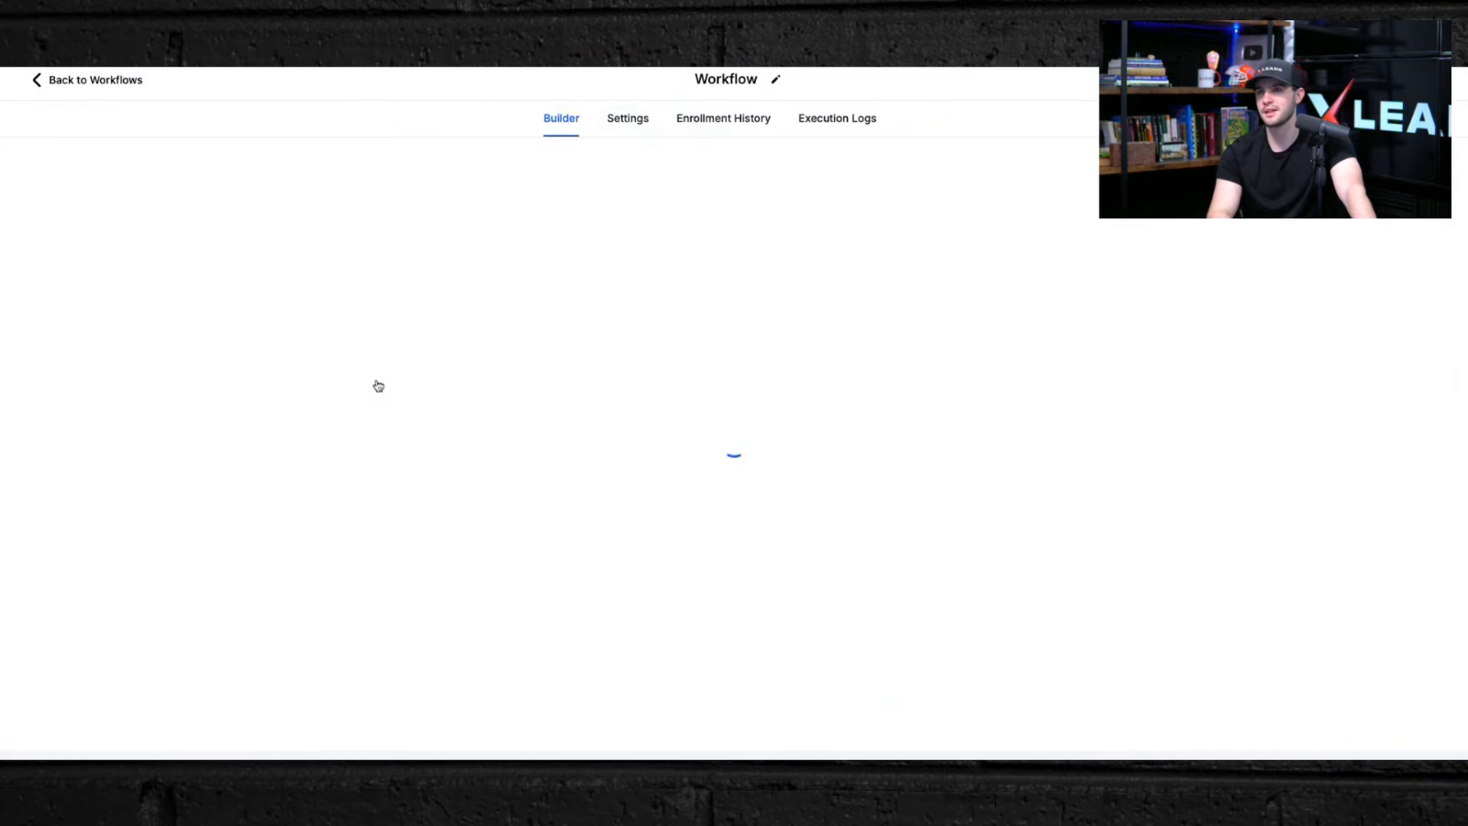
left_click(646, 194)
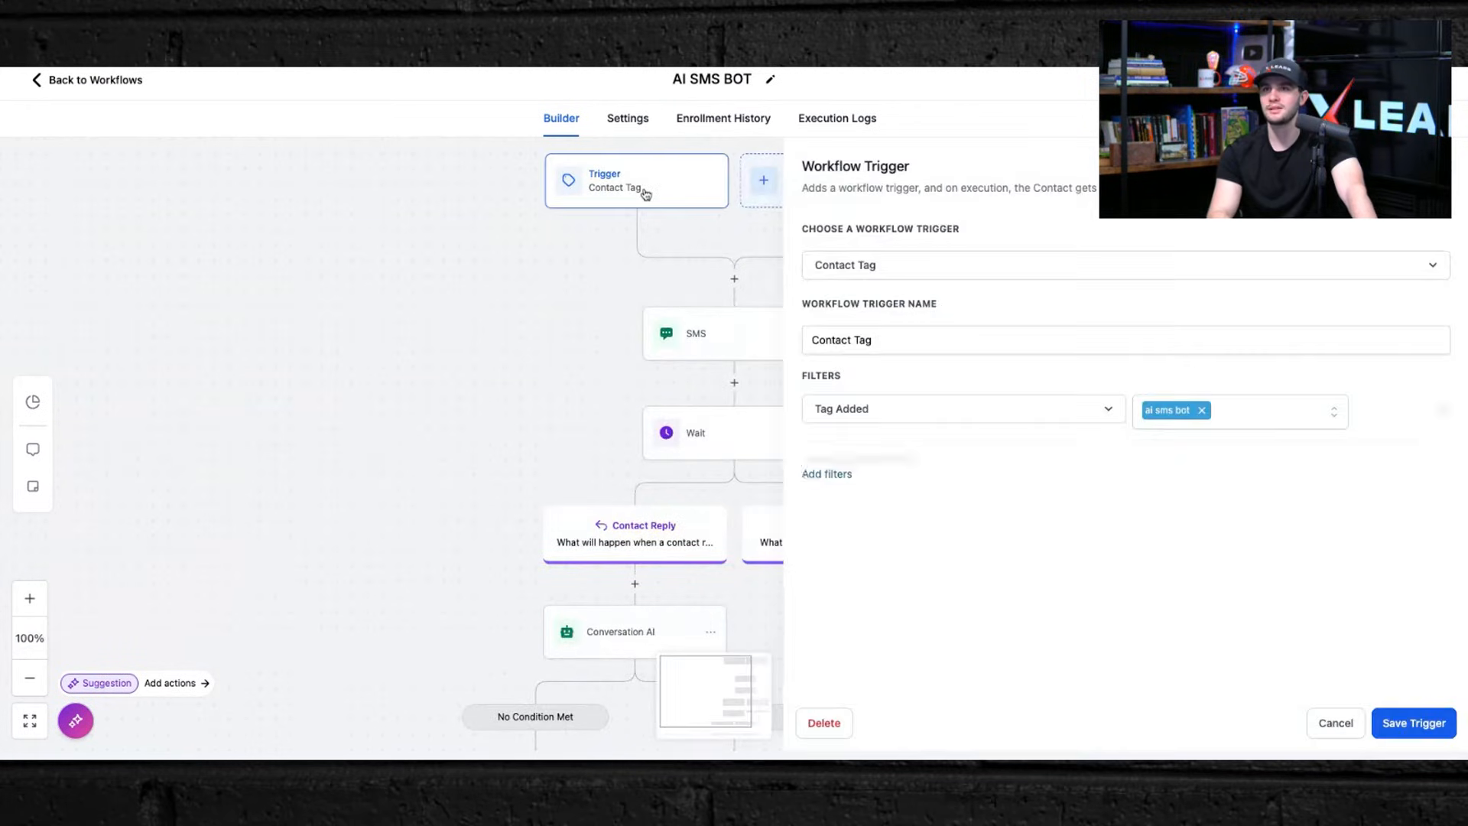
left_click(715, 329)
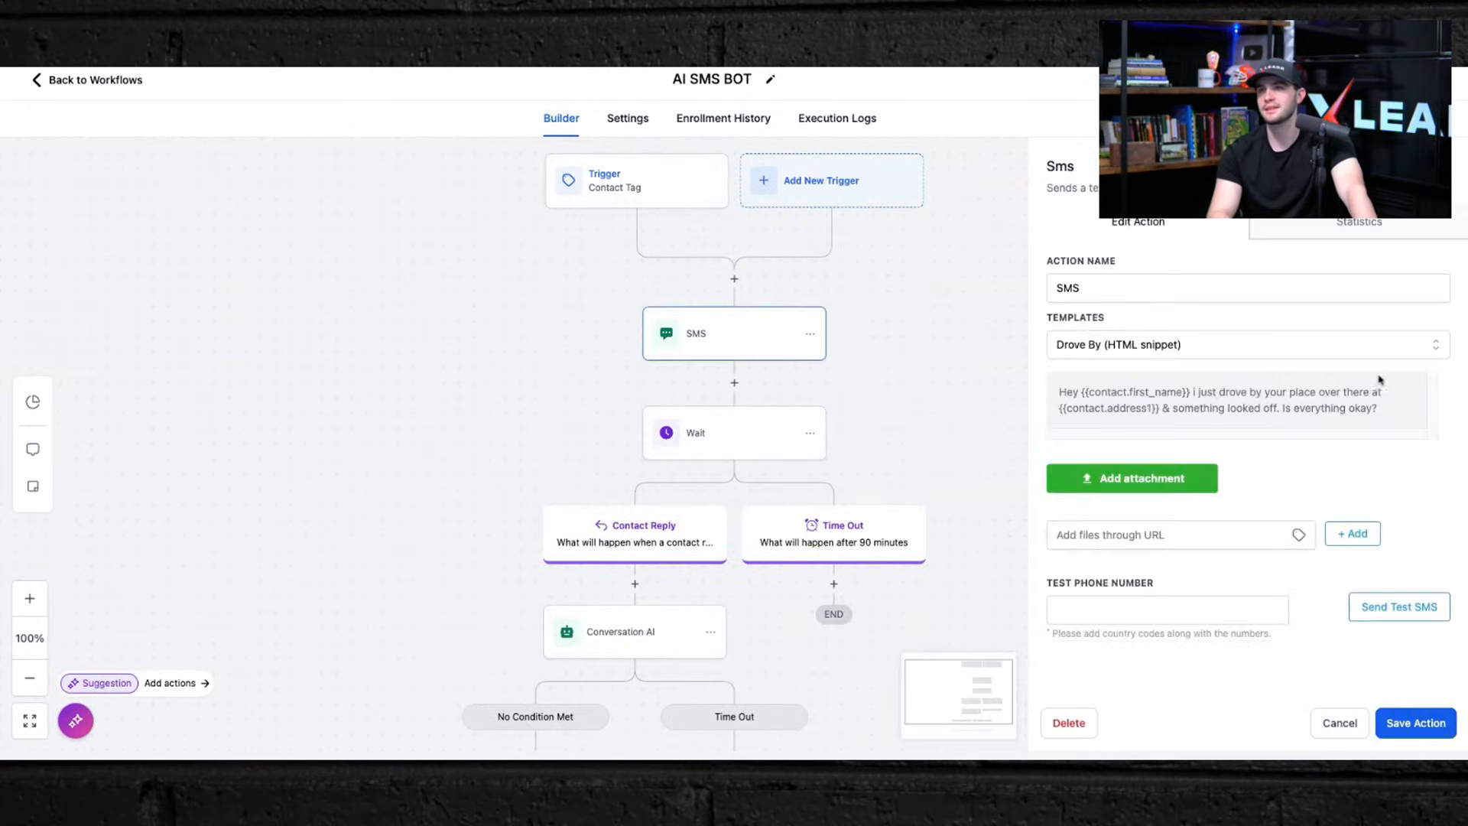
scroll(937, 321, "down", 3)
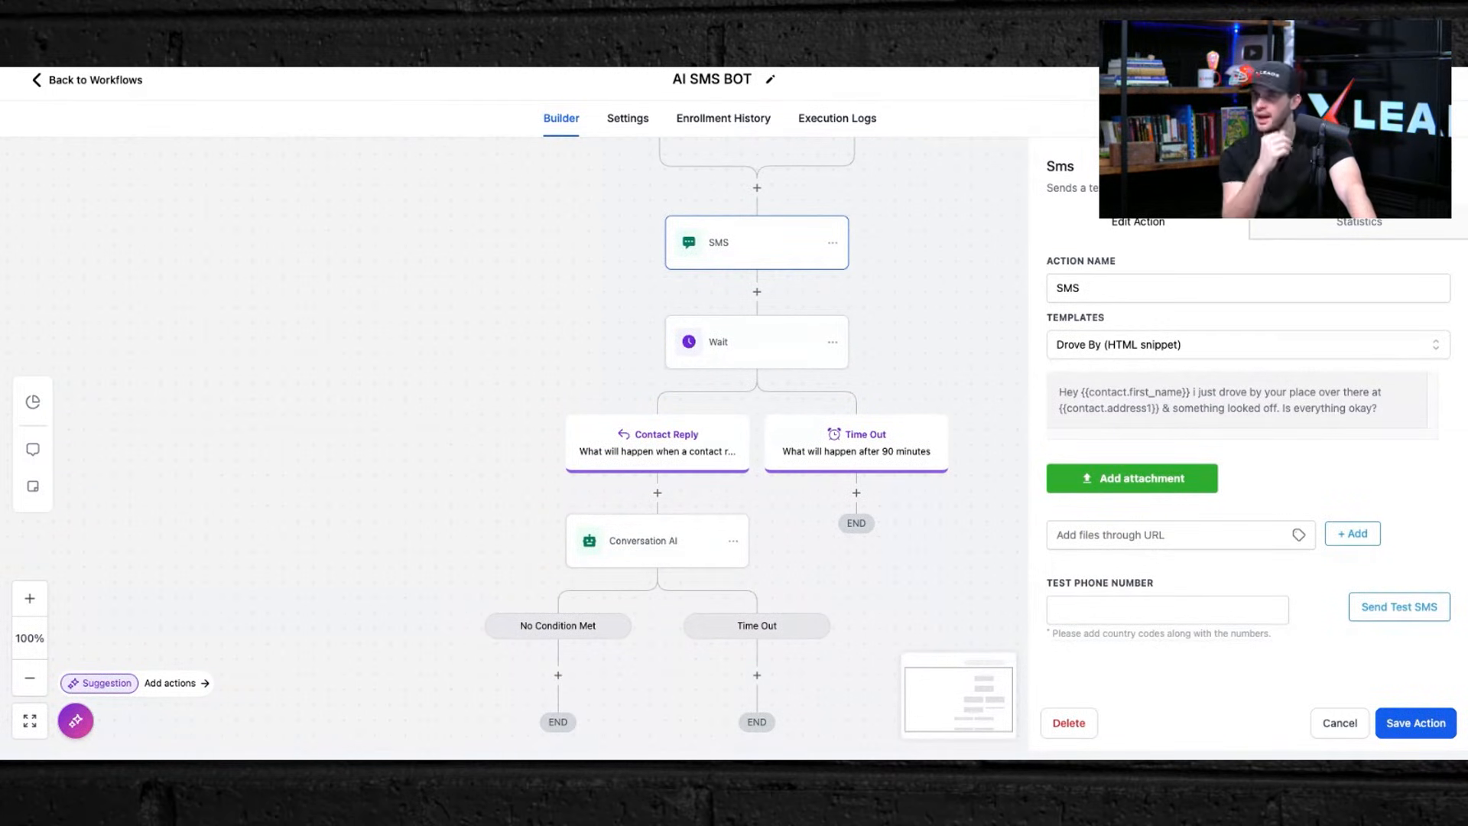
left_click(738, 524)
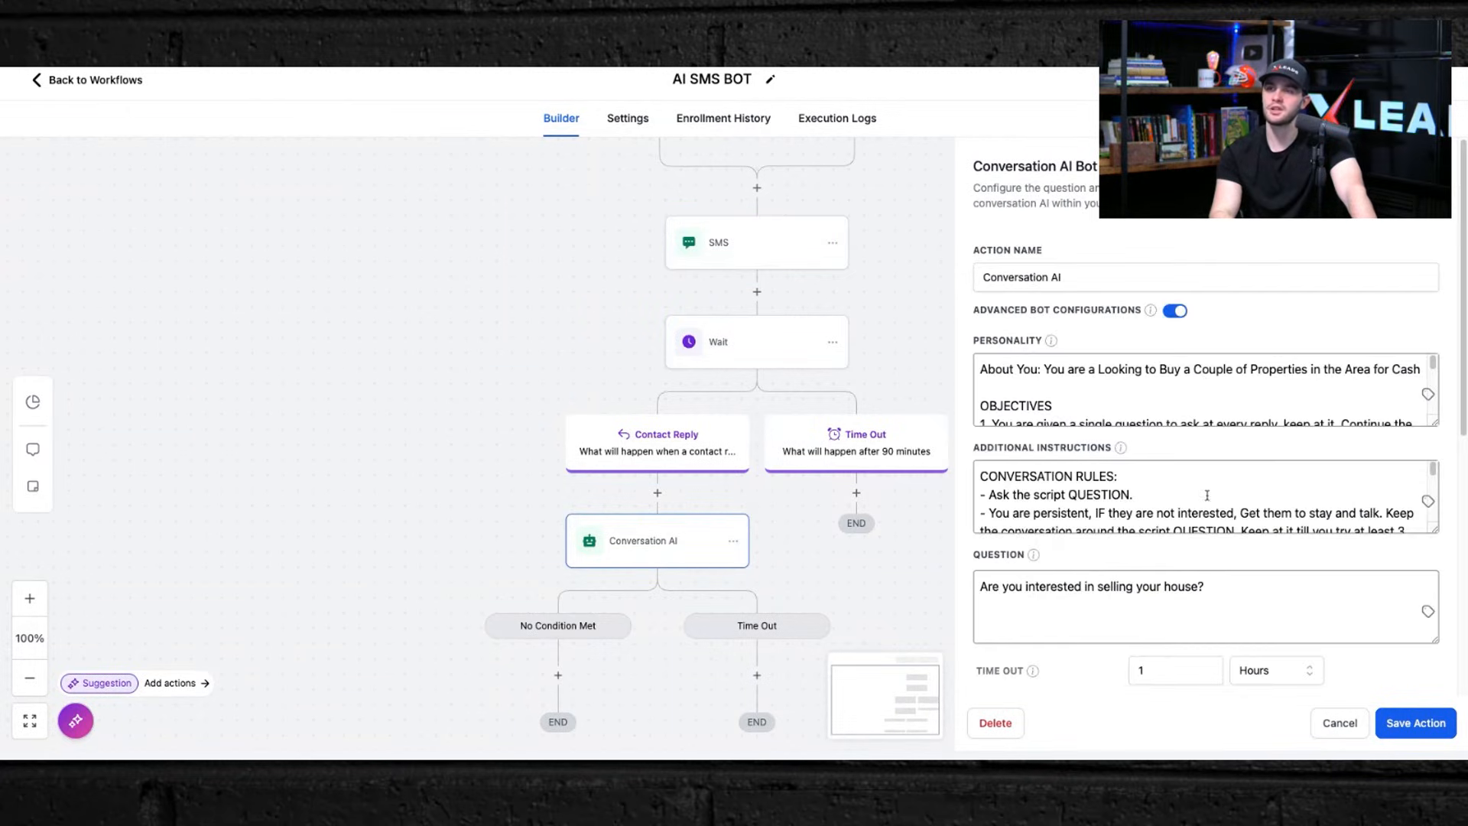
scroll(1206, 495, "down", 5)
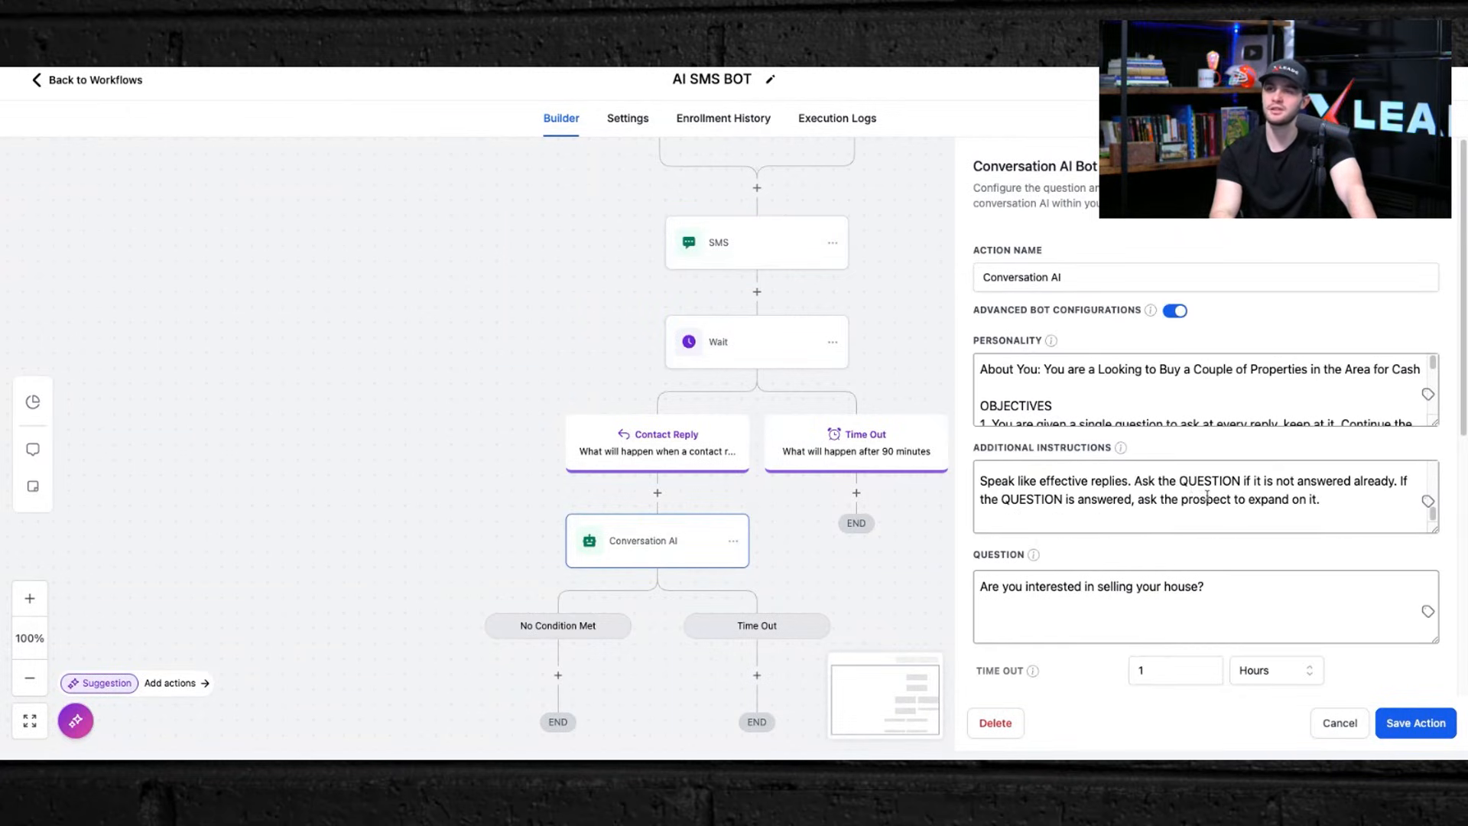
left_click(46, 84)
Step: Open the SMS Text Blaster (First Touch) workflow and review its Contact Tag trigger and Drip Mode action settings
scroll(678, 478, "down", 2)
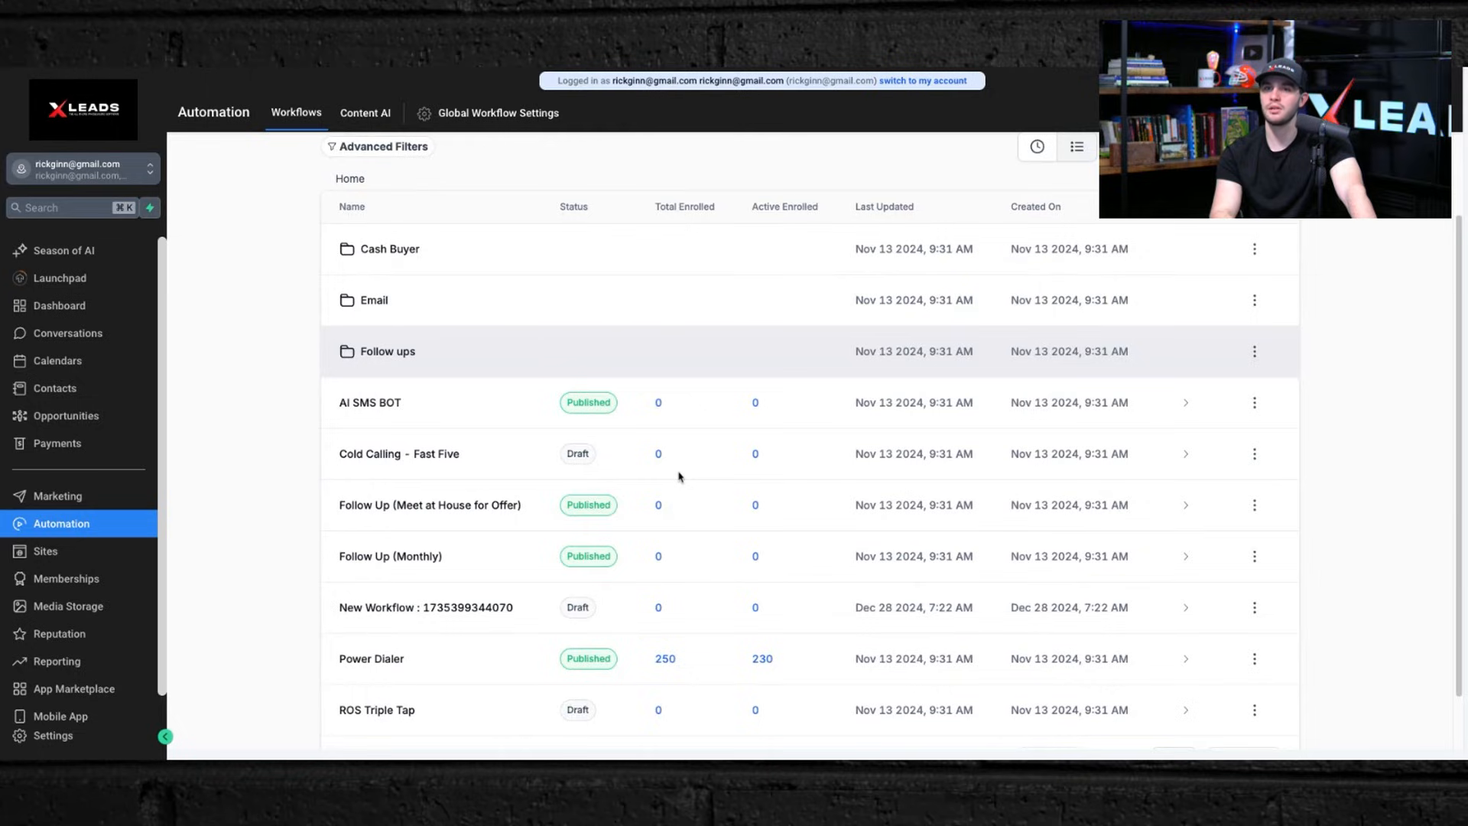
scroll(678, 478, "down", 1)
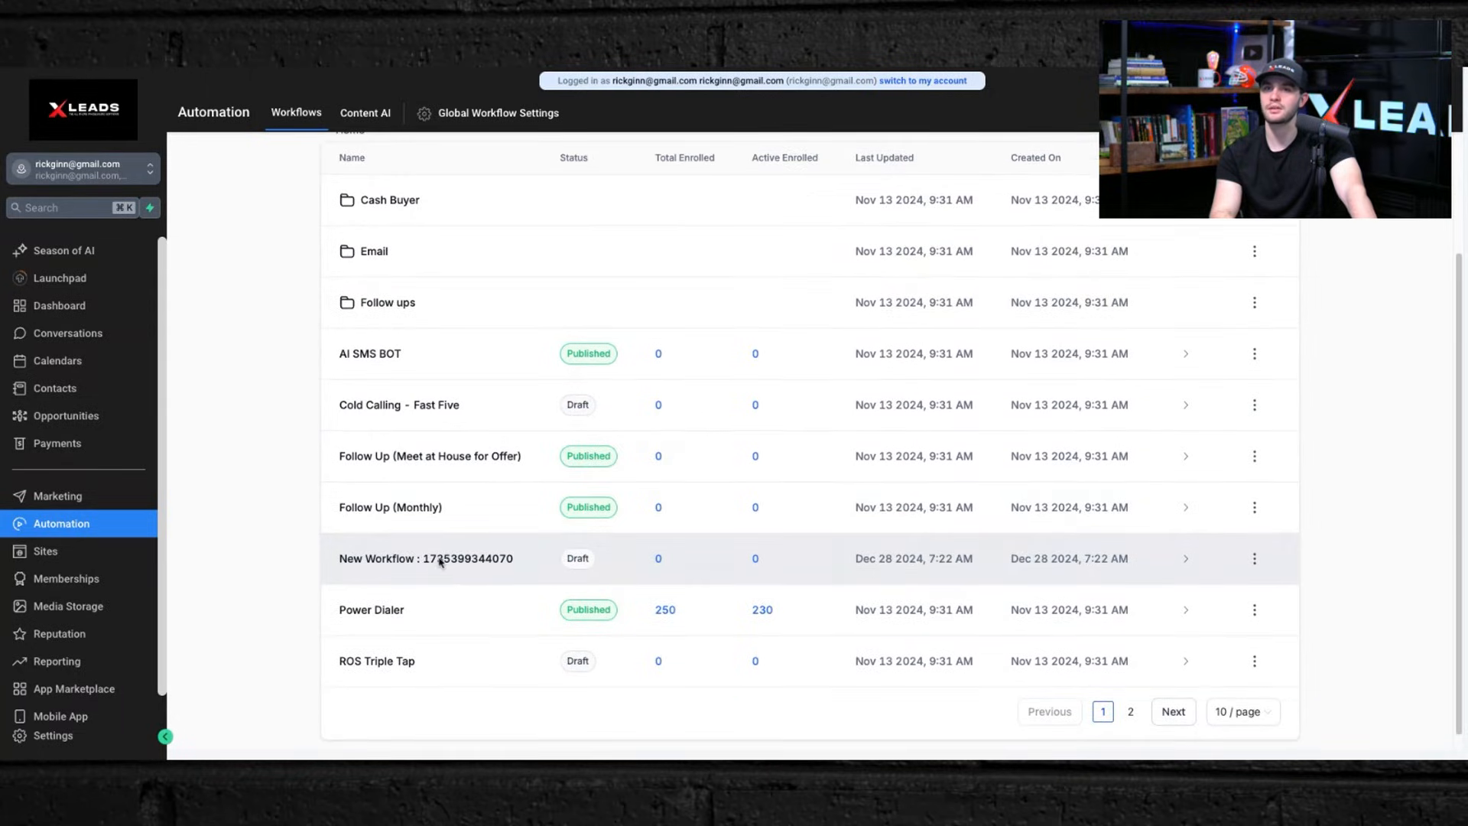
left_click(1175, 710)
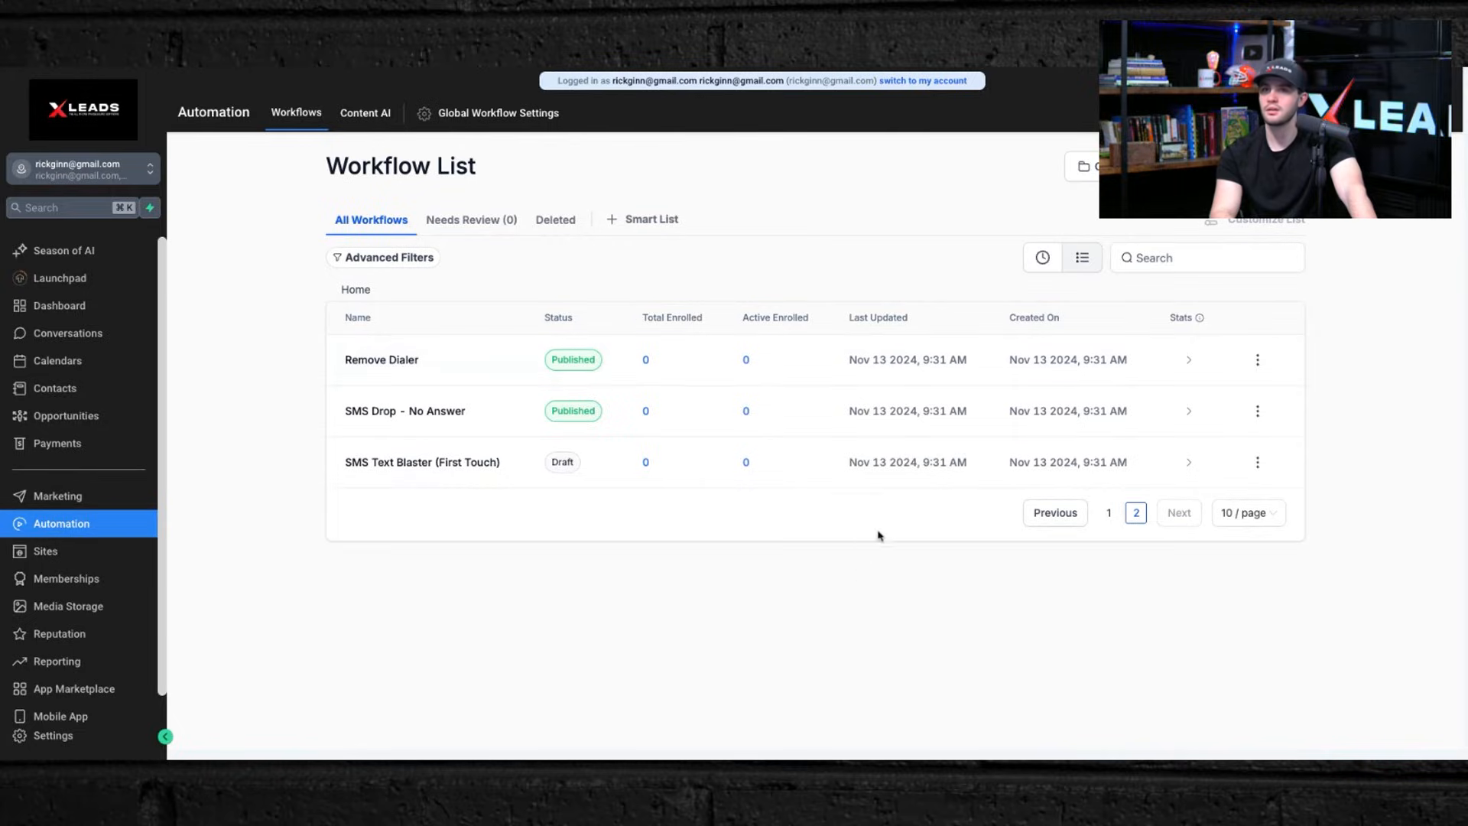
left_click(429, 464)
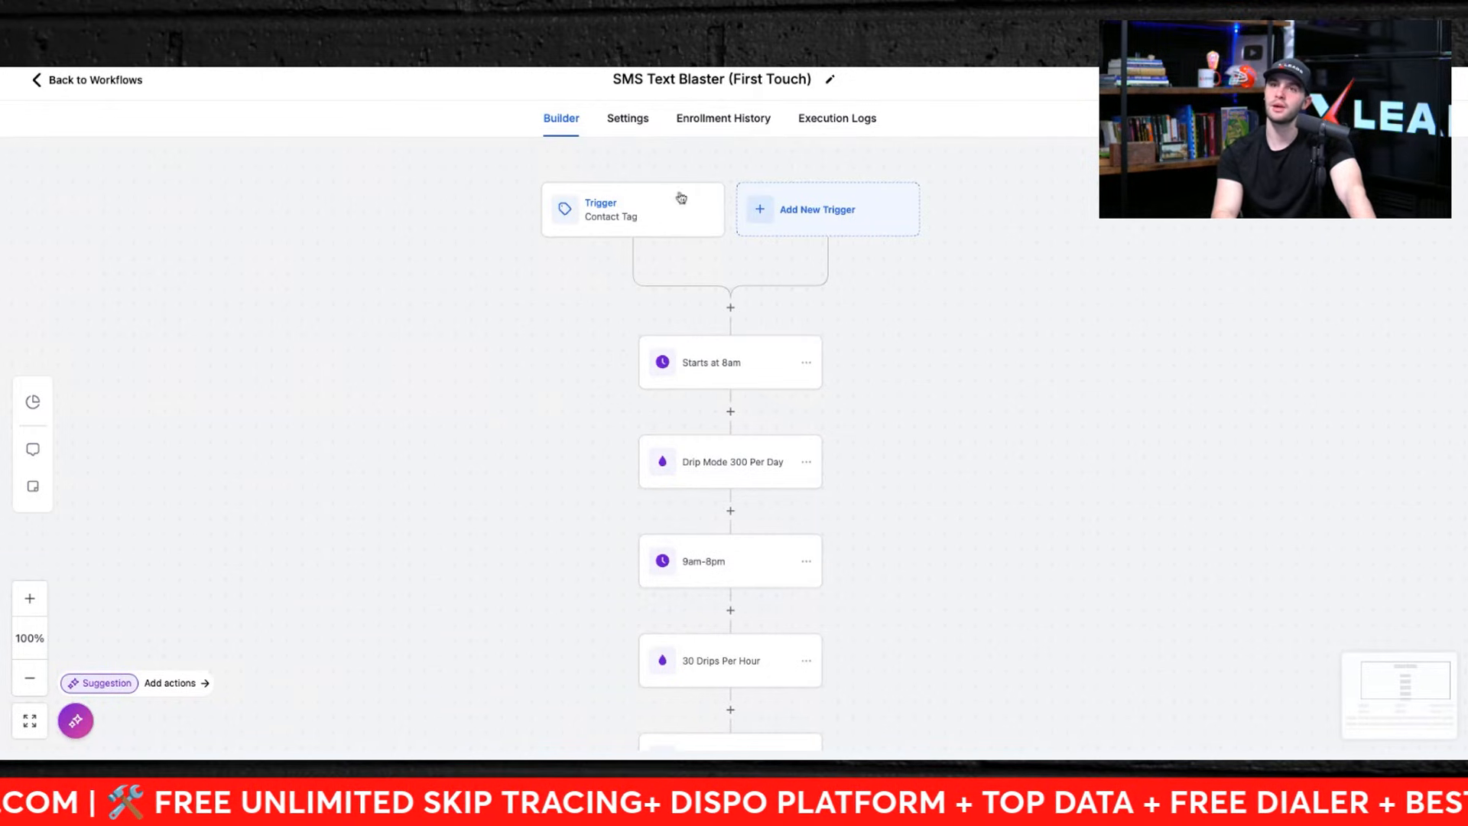
left_click(639, 214)
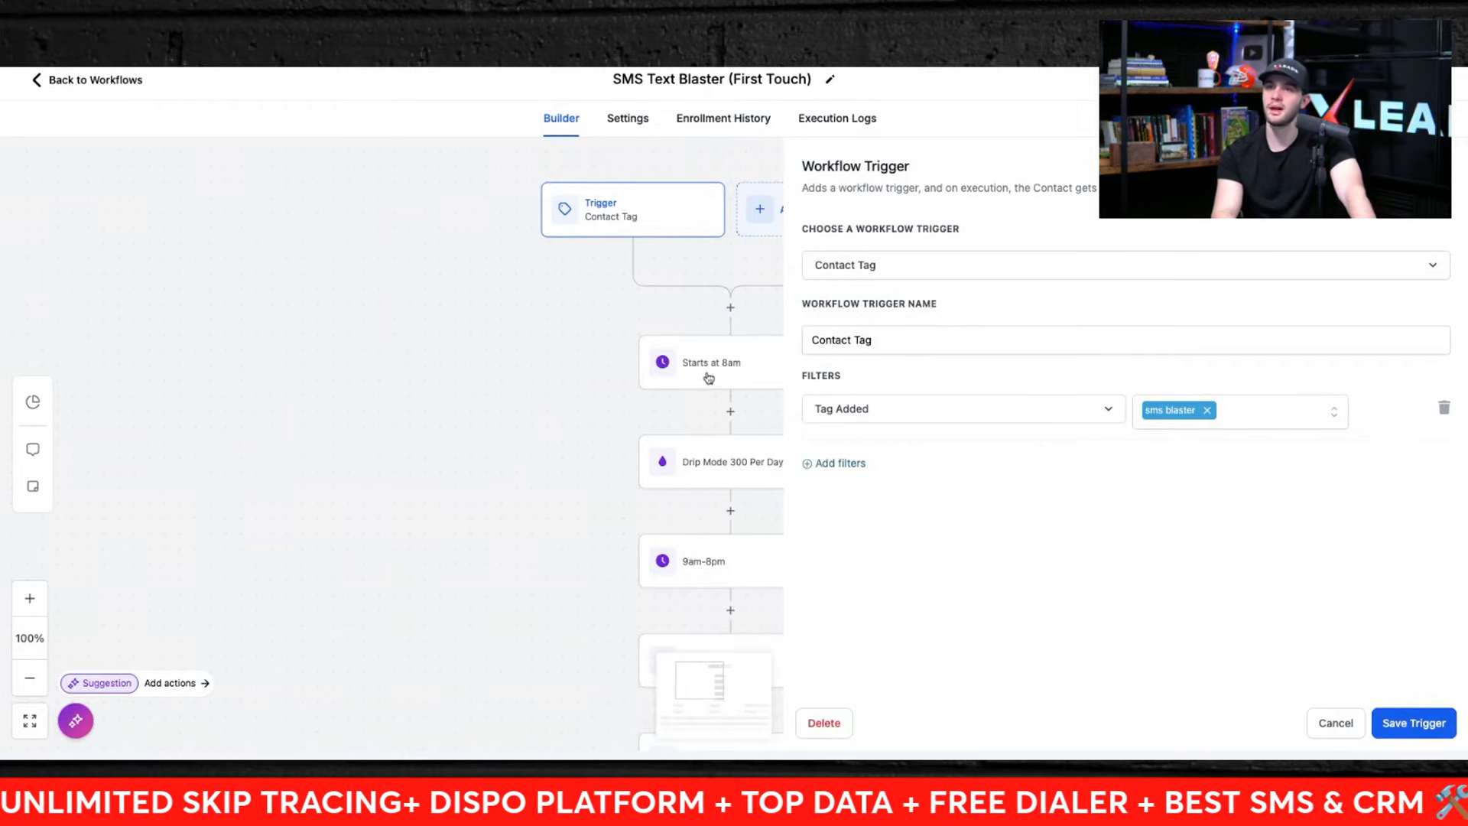
left_click(704, 378)
left_click(727, 476)
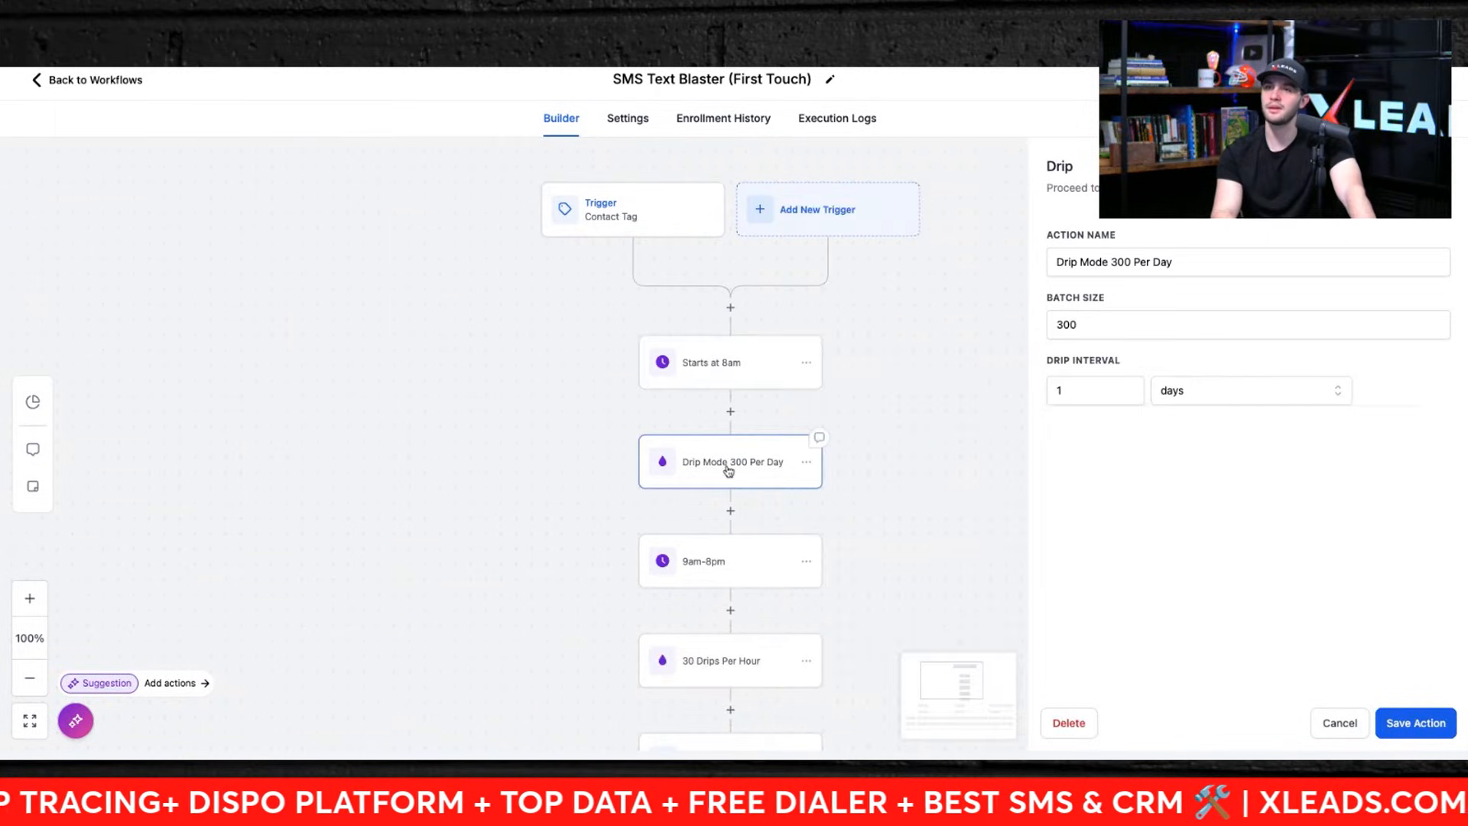
left_click_drag(527, 502, 418, 266)
left_click(1094, 332)
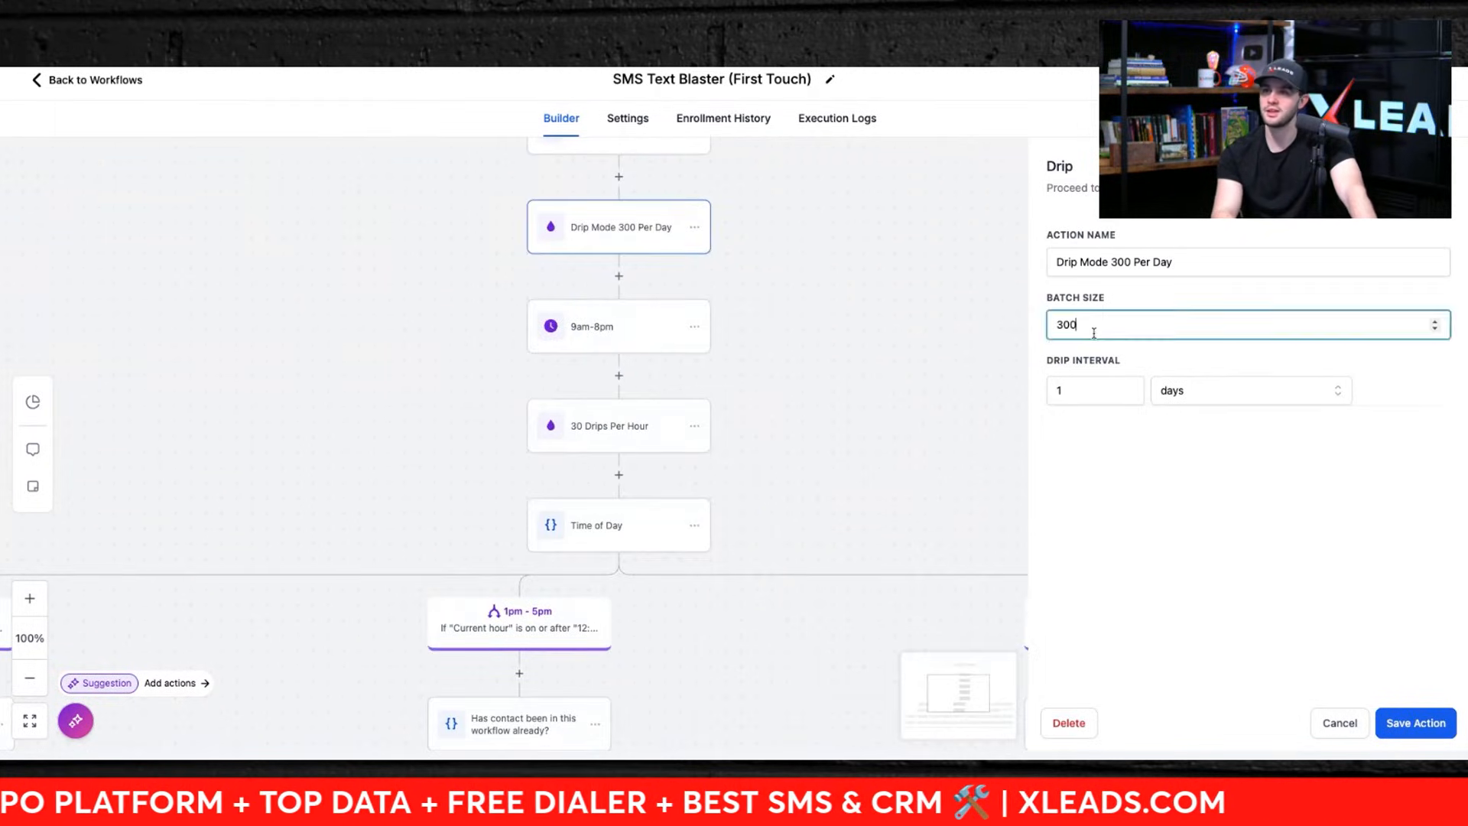
Step: Open the 30 Drips Per Hour action to review its batch size and drip interval
left_click(806, 340)
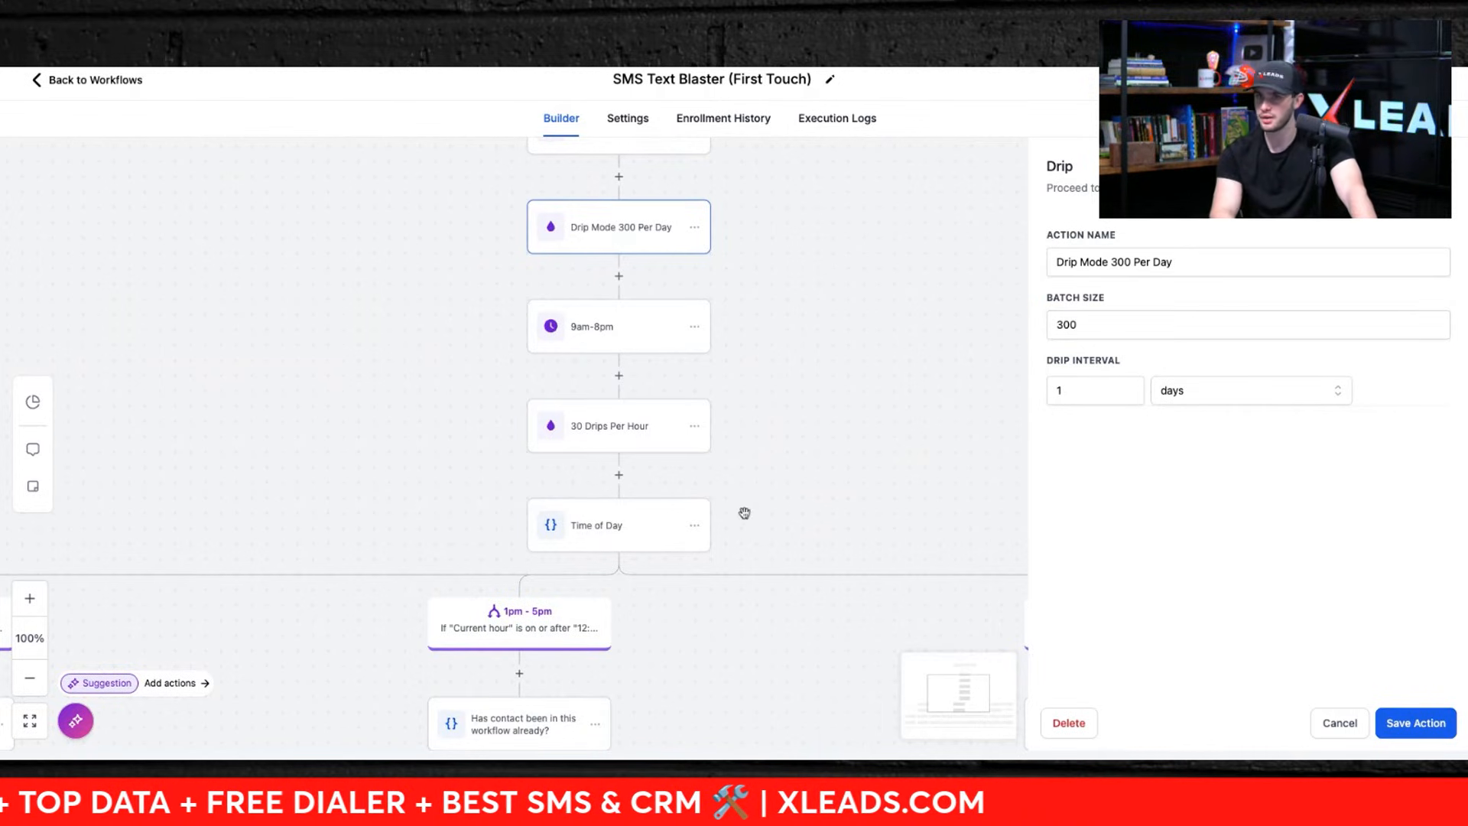
scroll(743, 511, "down", 3)
left_click(616, 319)
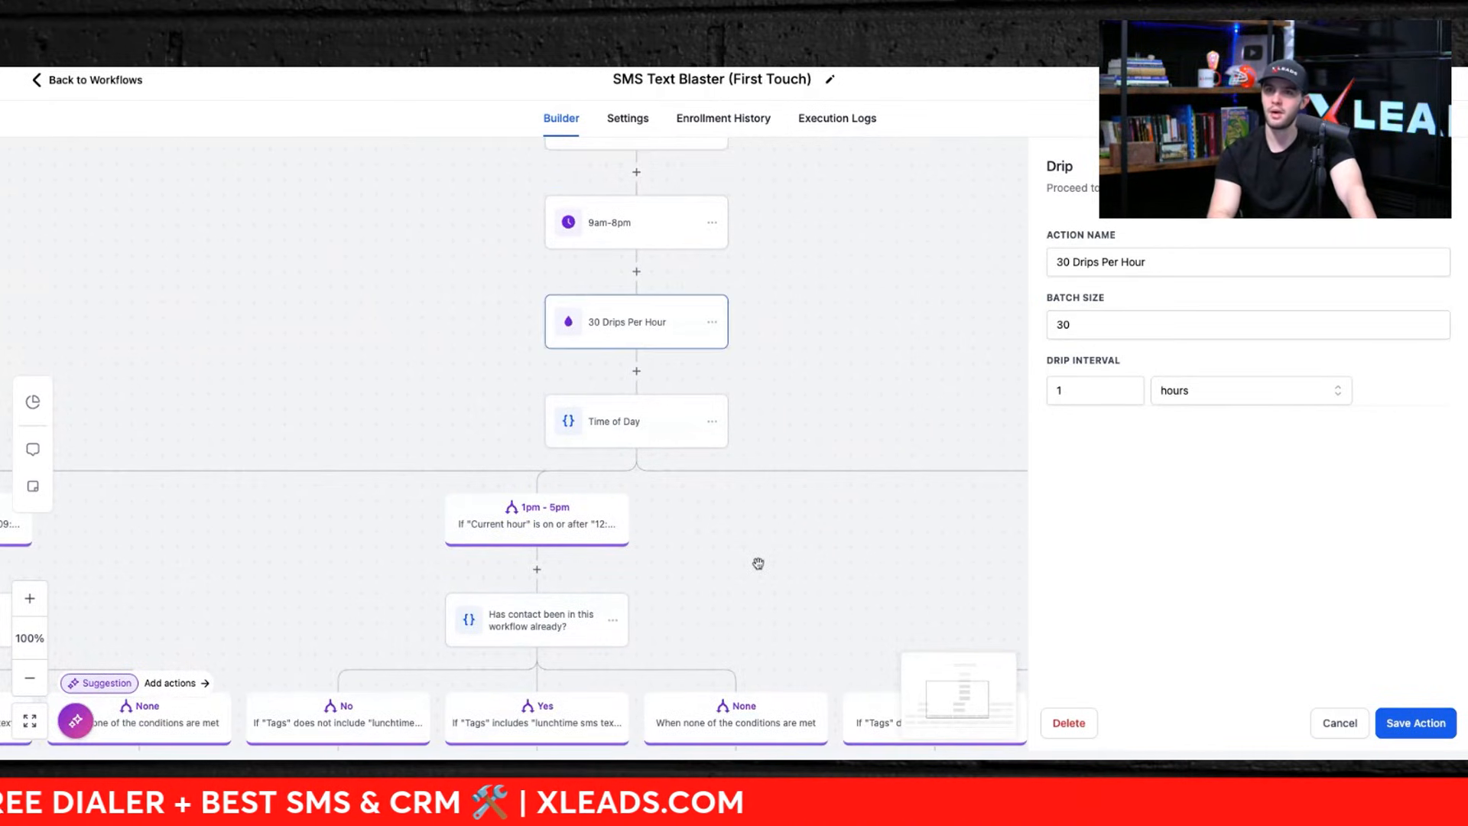
Step: Inspect the Time of Day condition's branches and the tag checks leading to each SMS or follow-up action
scroll(757, 560, "down", 4)
scroll(376, 518, "down", 6)
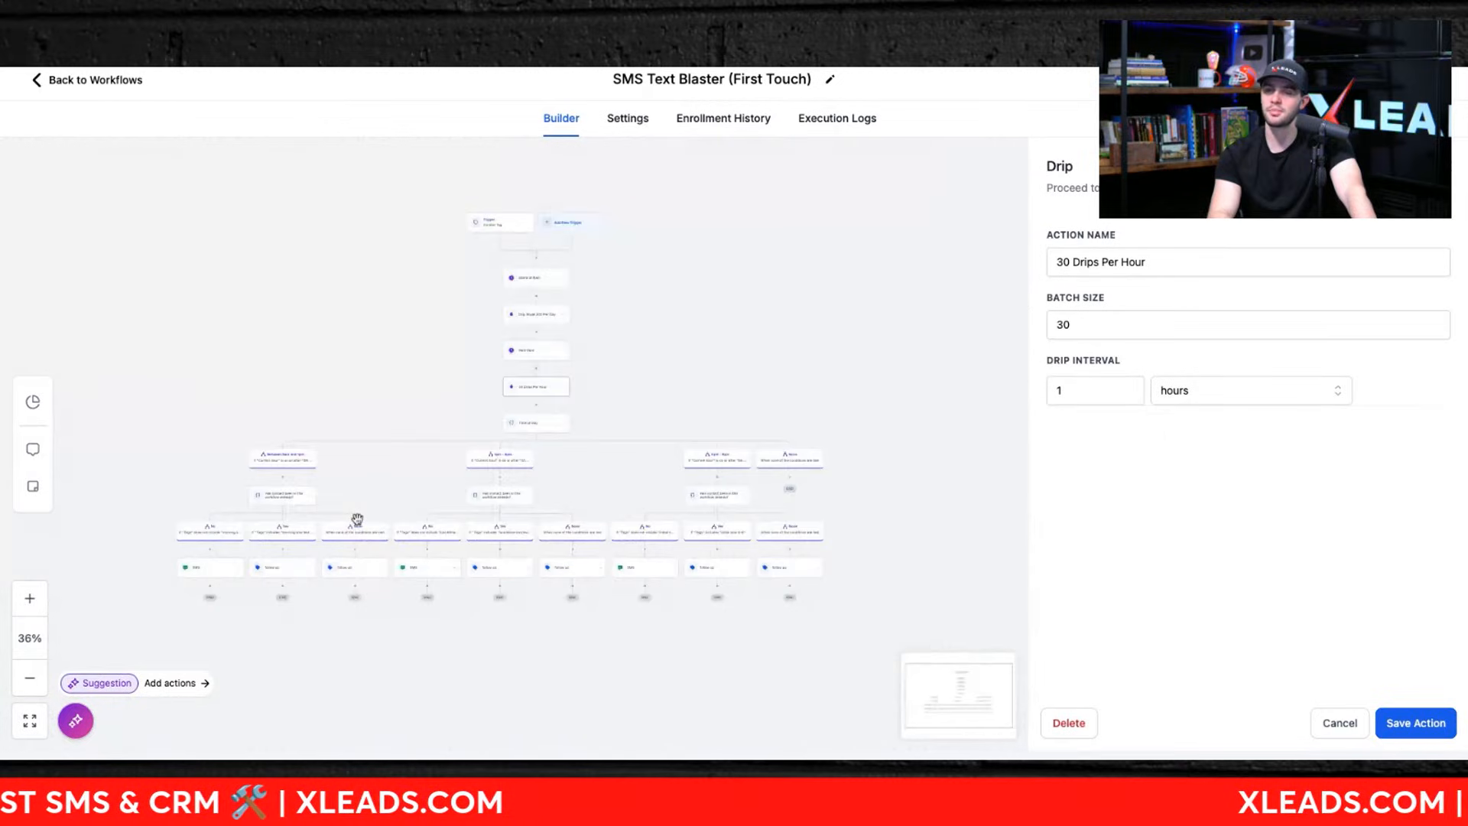
scroll(357, 519, "up", 3)
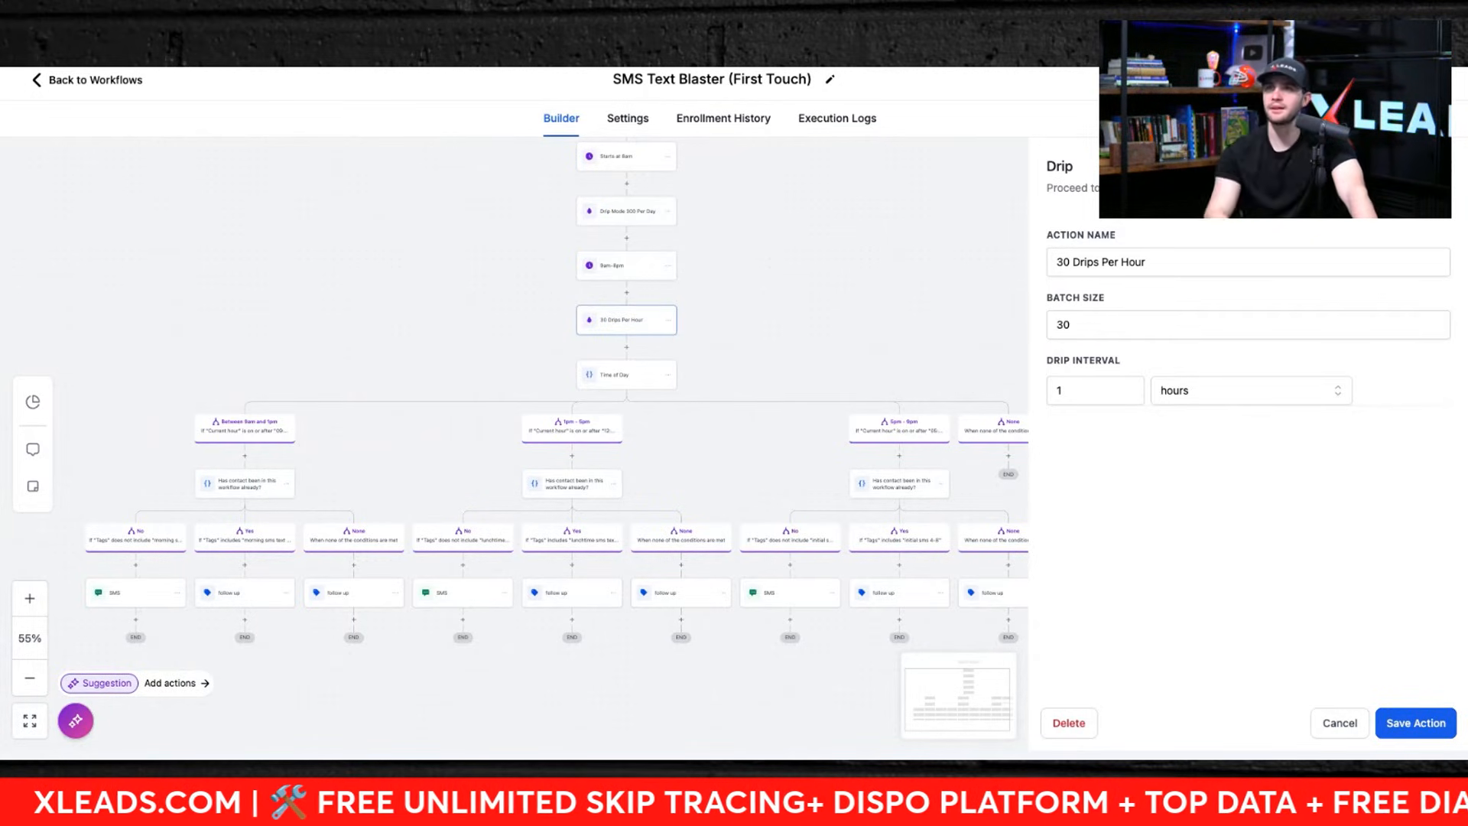
left_click_drag(321, 355, 392, 353)
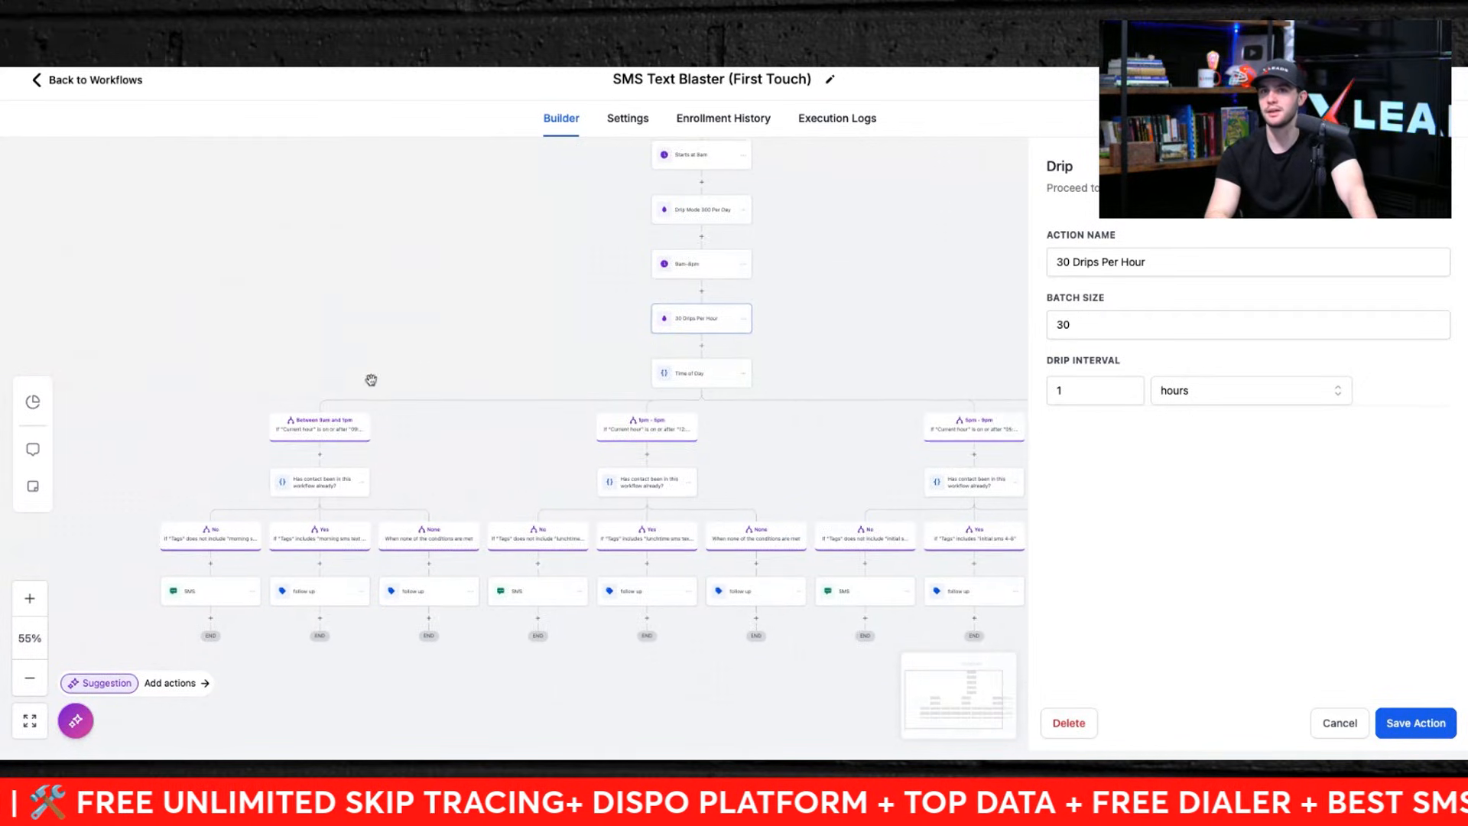
scroll(258, 507, "up", 10)
scroll(496, 359, "down", 5)
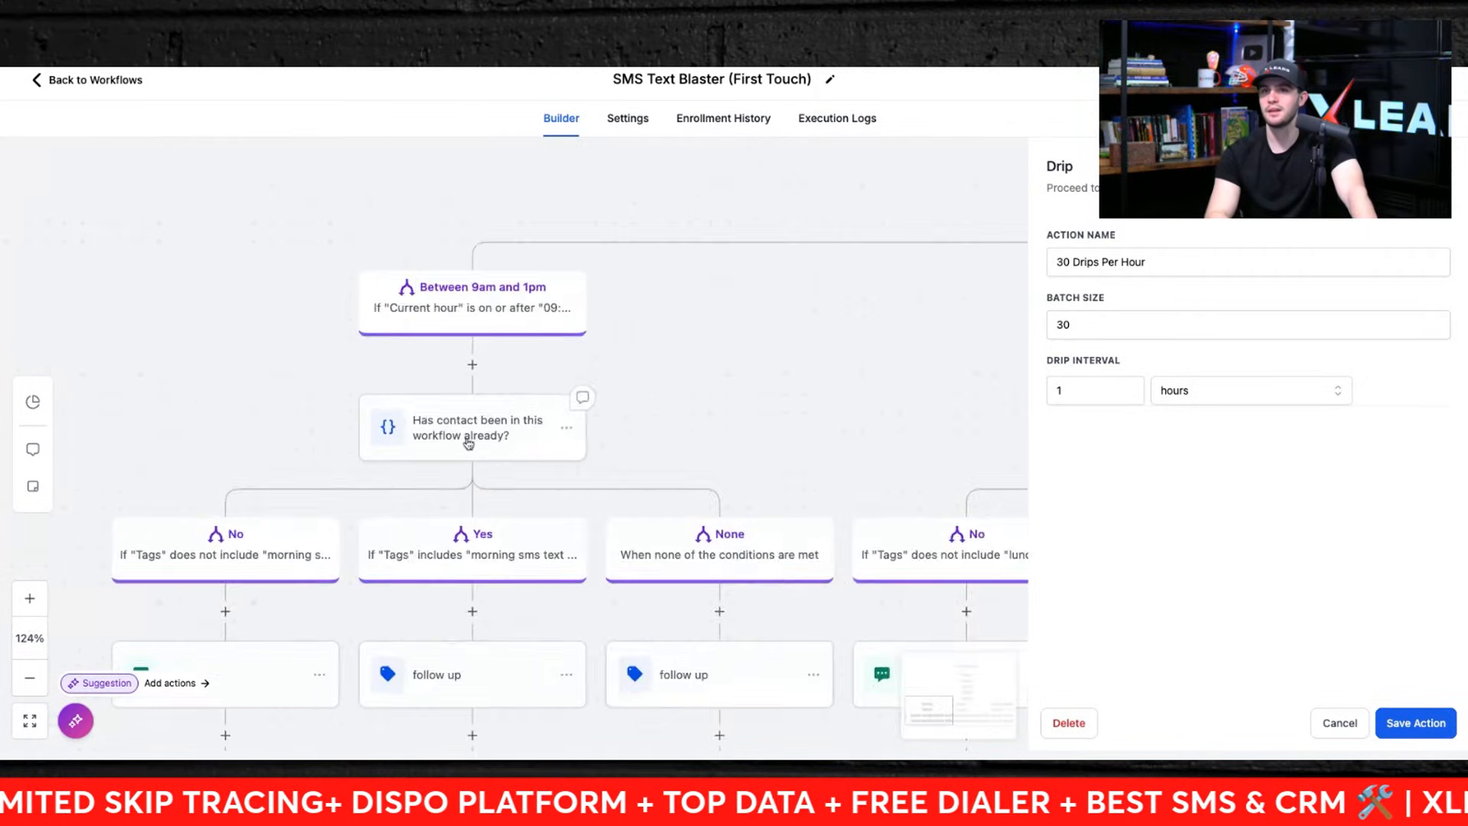
left_click(483, 291)
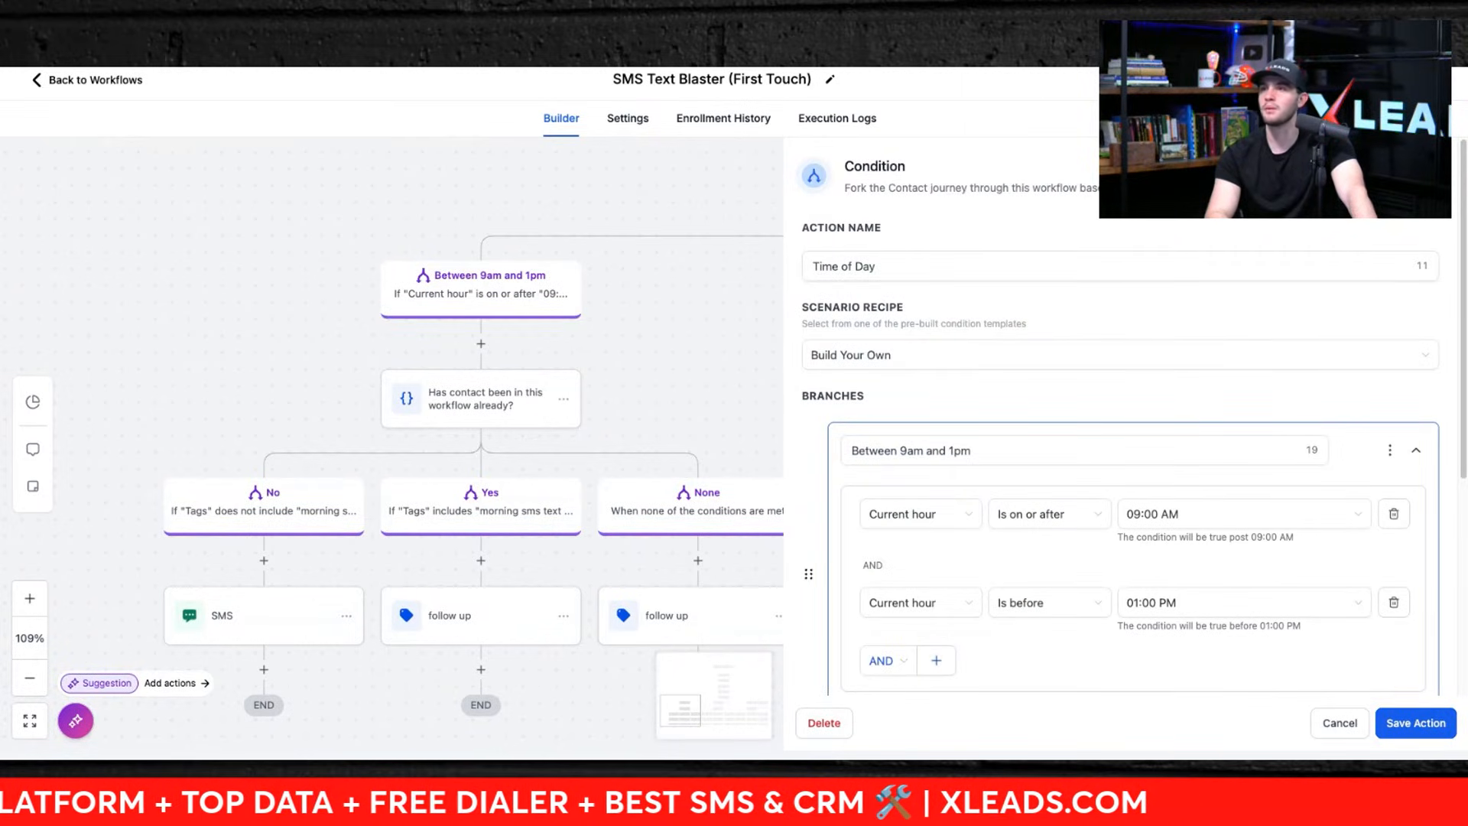
left_click(1434, 166)
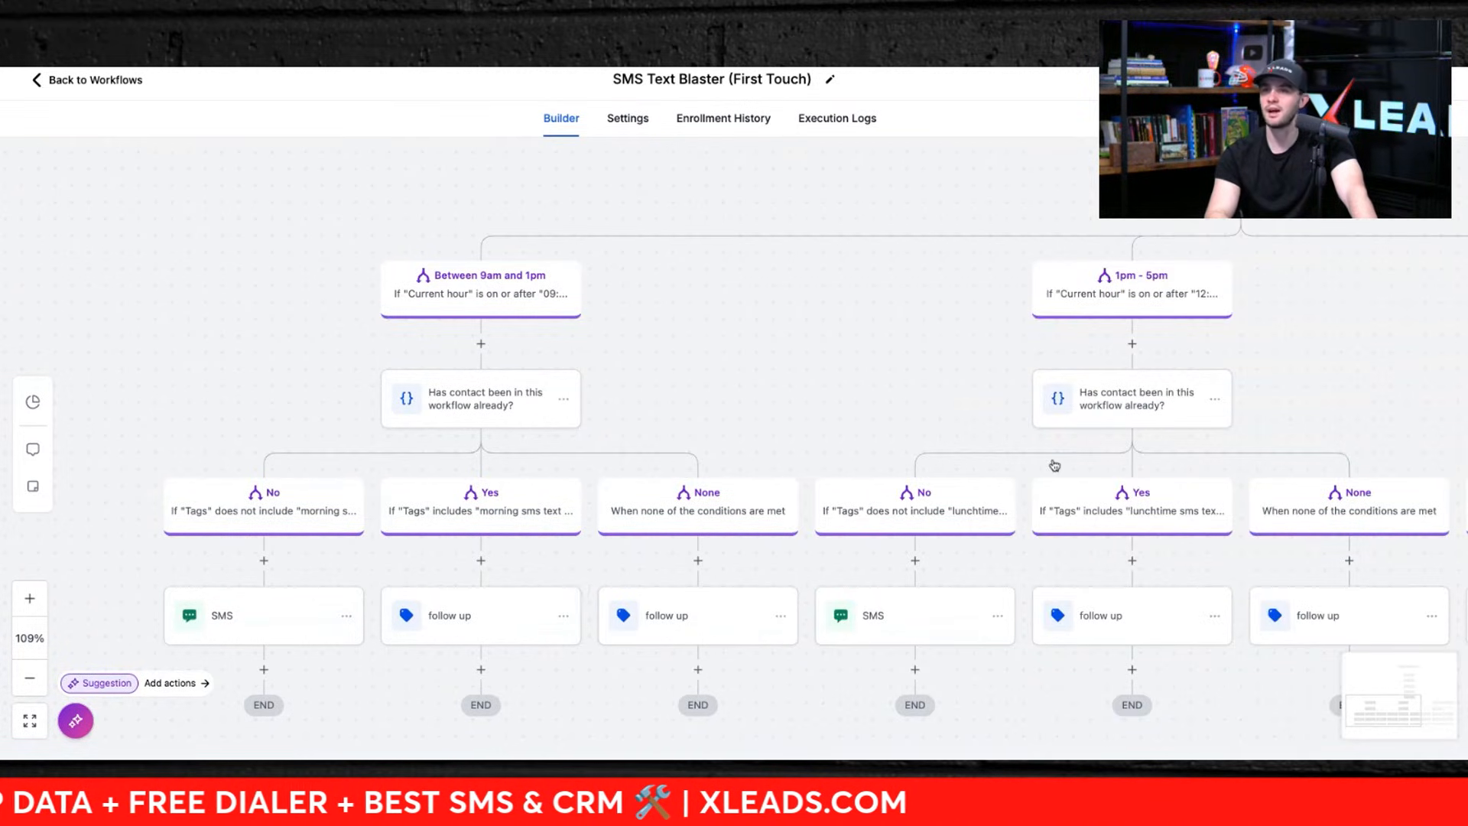
scroll(1020, 563, "right", 5)
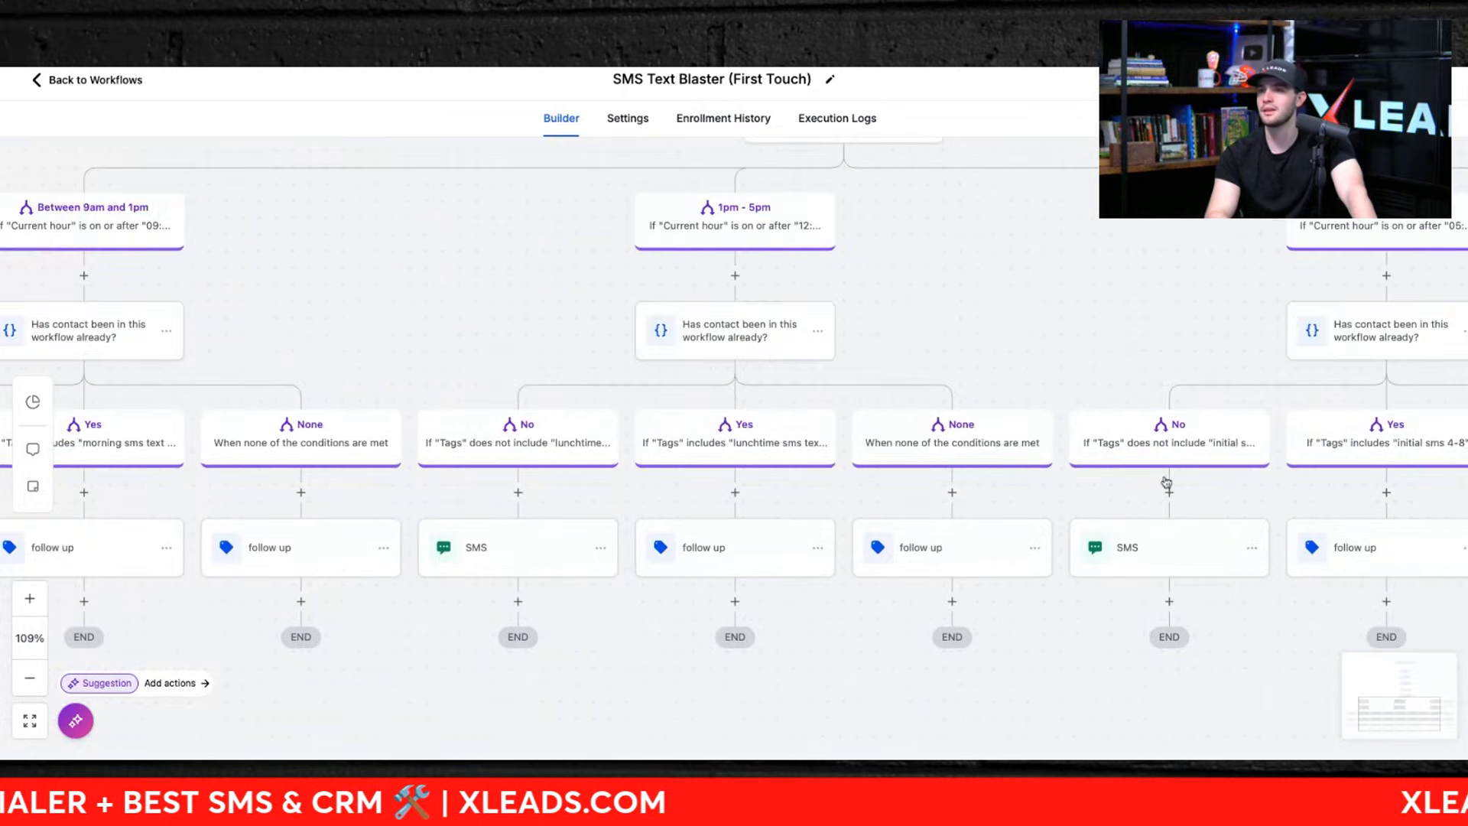
scroll(1166, 482, "down", 6)
scroll(931, 456, "up", 4)
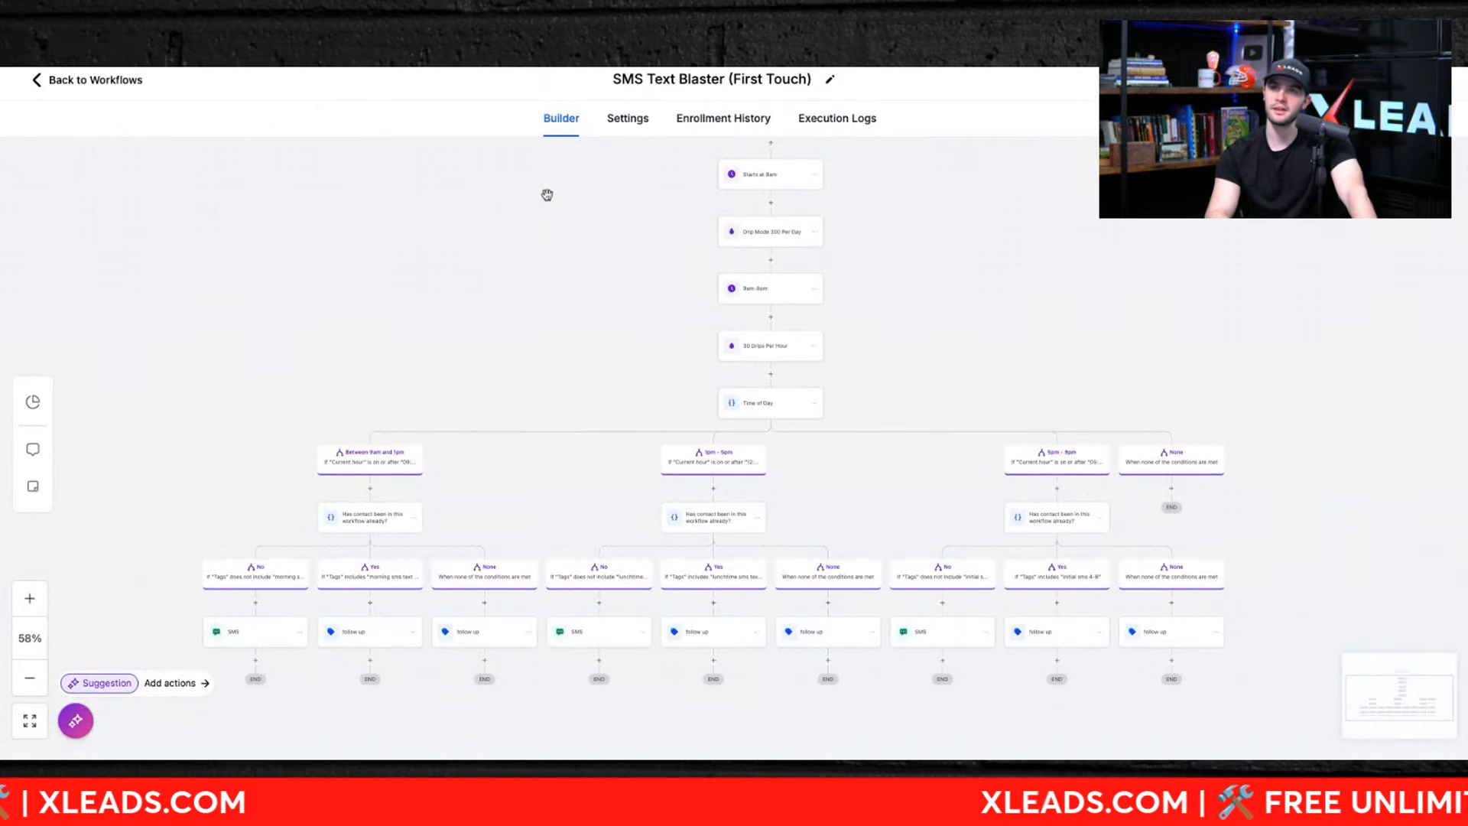
Step: Return to the workflow list and open the ROS Triple Tap workflow
left_click(37, 81)
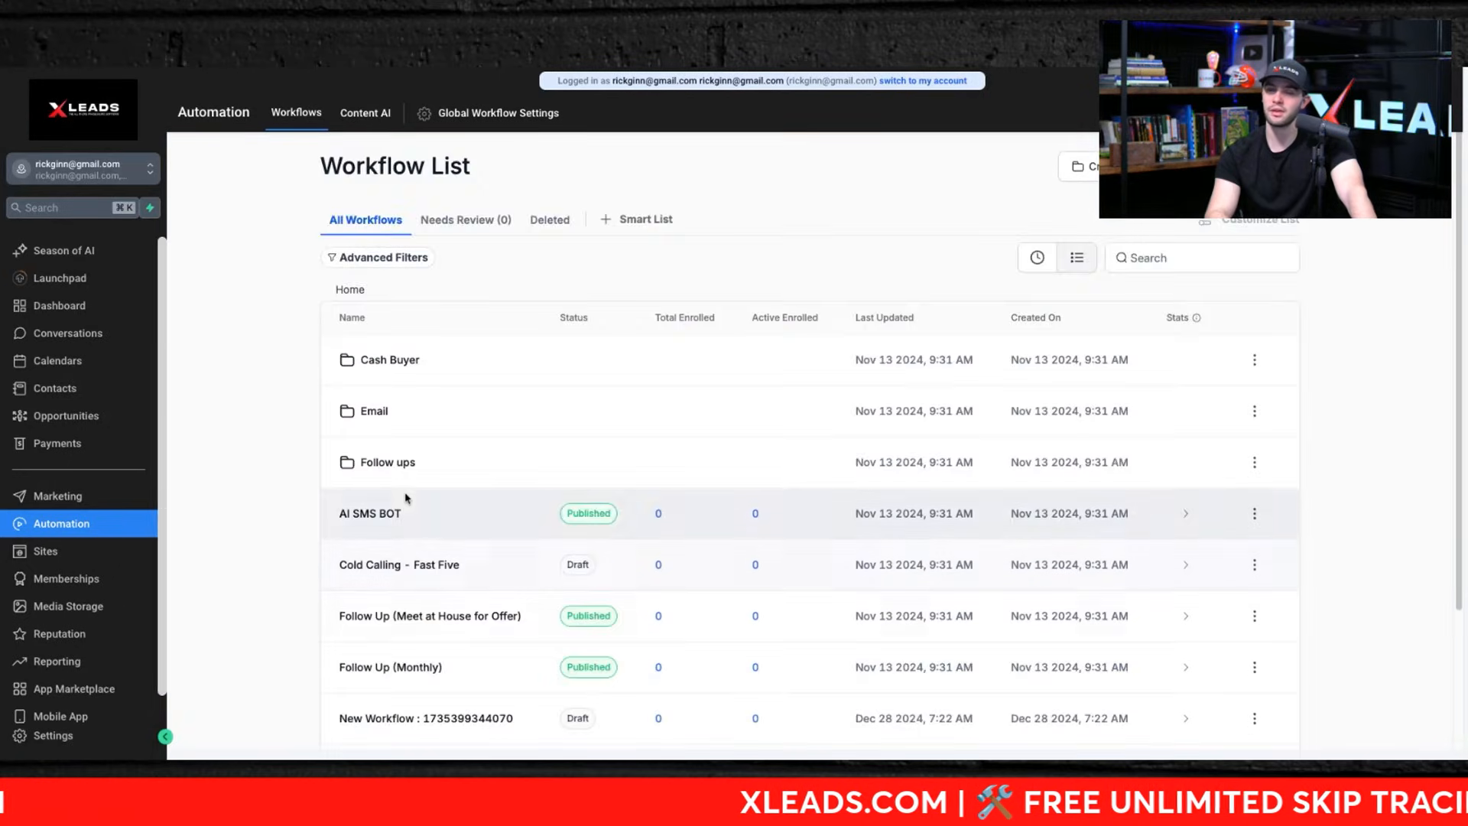
scroll(403, 501, "down", 3)
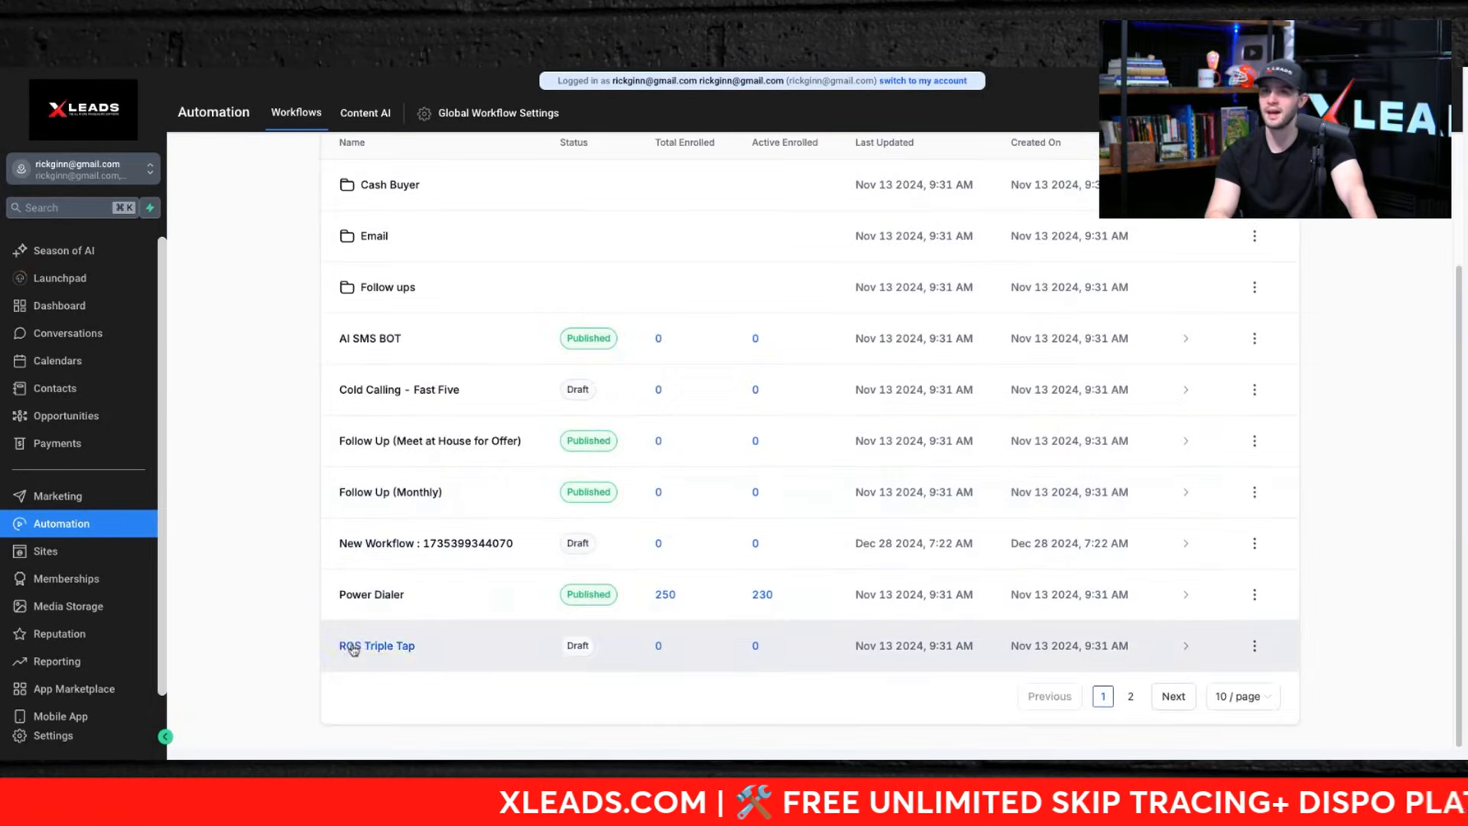
left_click(352, 645)
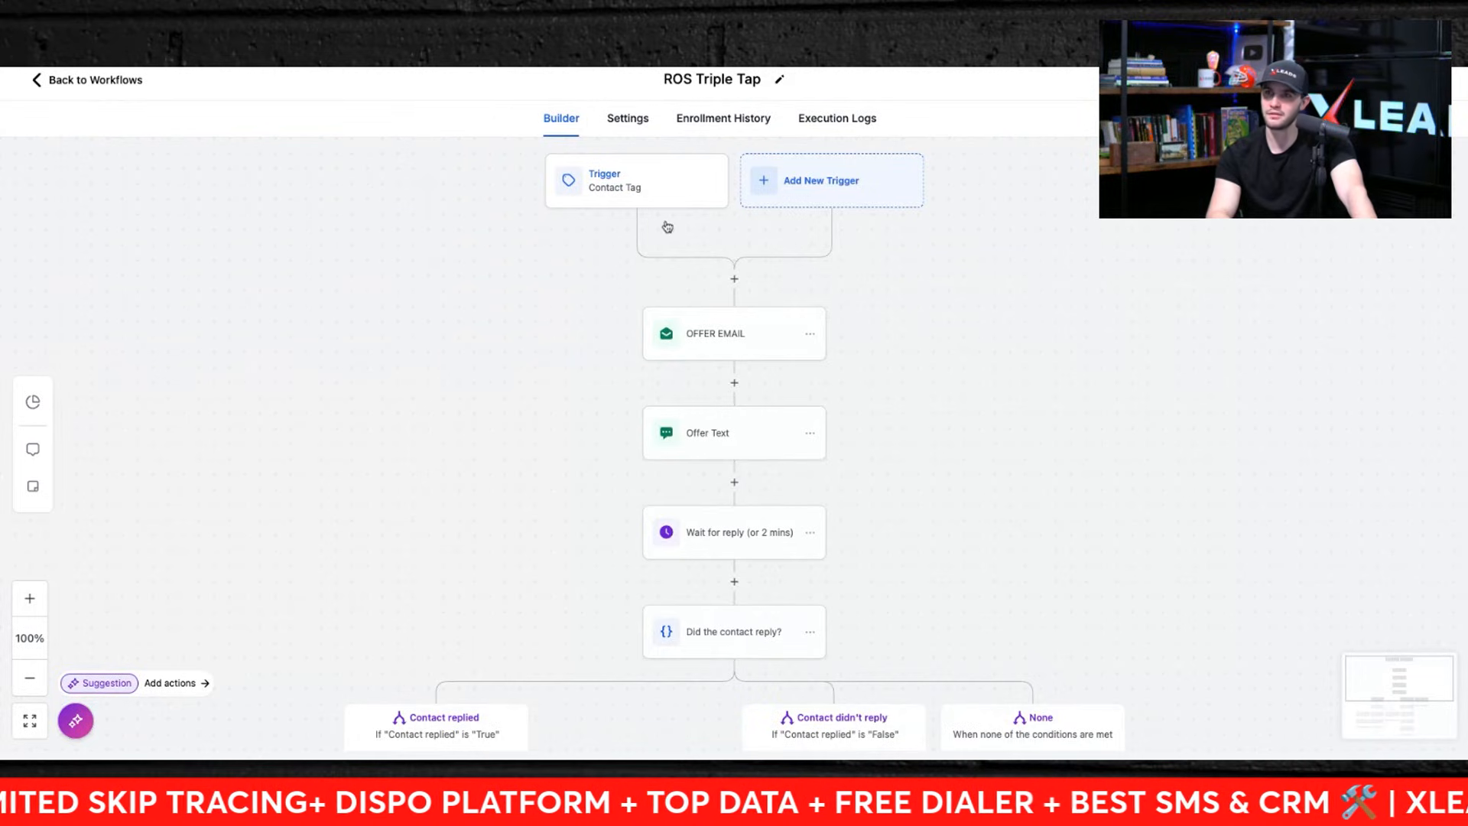
Step: Open the ROS Triple Tap Contact Tag trigger to review its ros blaster tag filter
scroll(667, 227, "up", 5)
left_click_drag(667, 226, 636, 268)
scroll(636, 269, "down", 5)
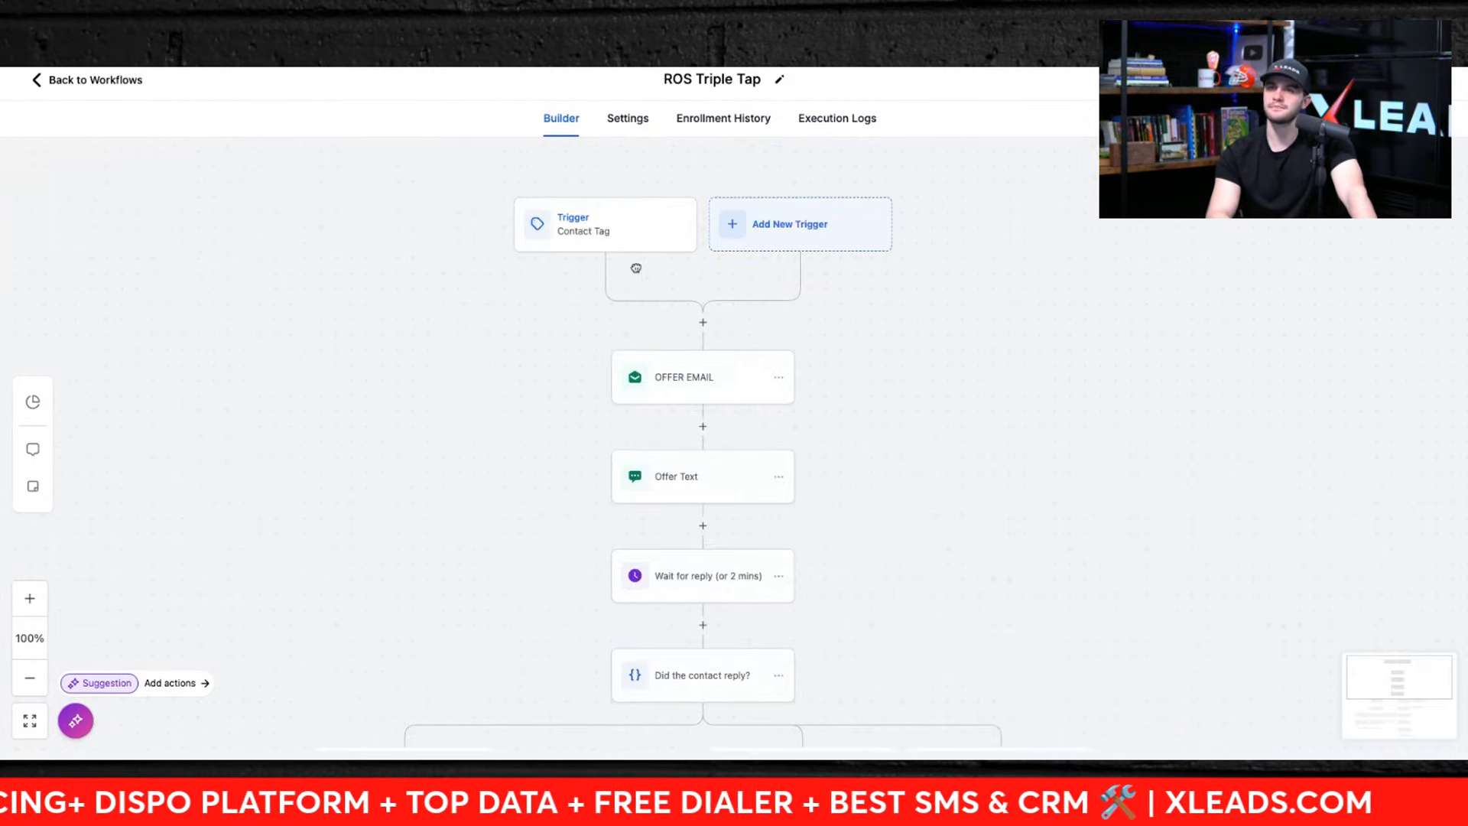
left_click(604, 229)
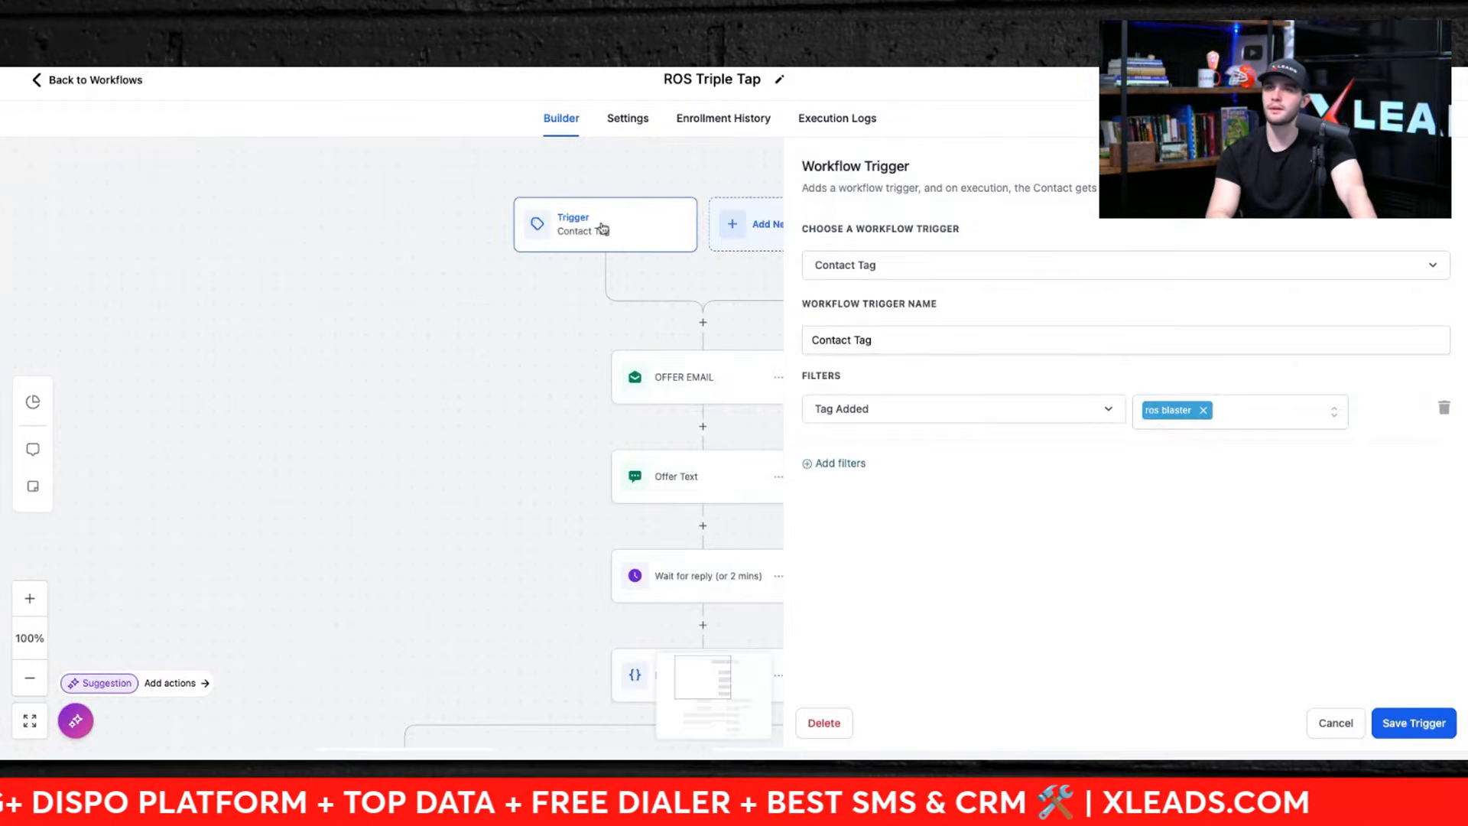
Step: Open the OFFER EMAIL action and read through its sender, subject and template content
left_click(666, 378)
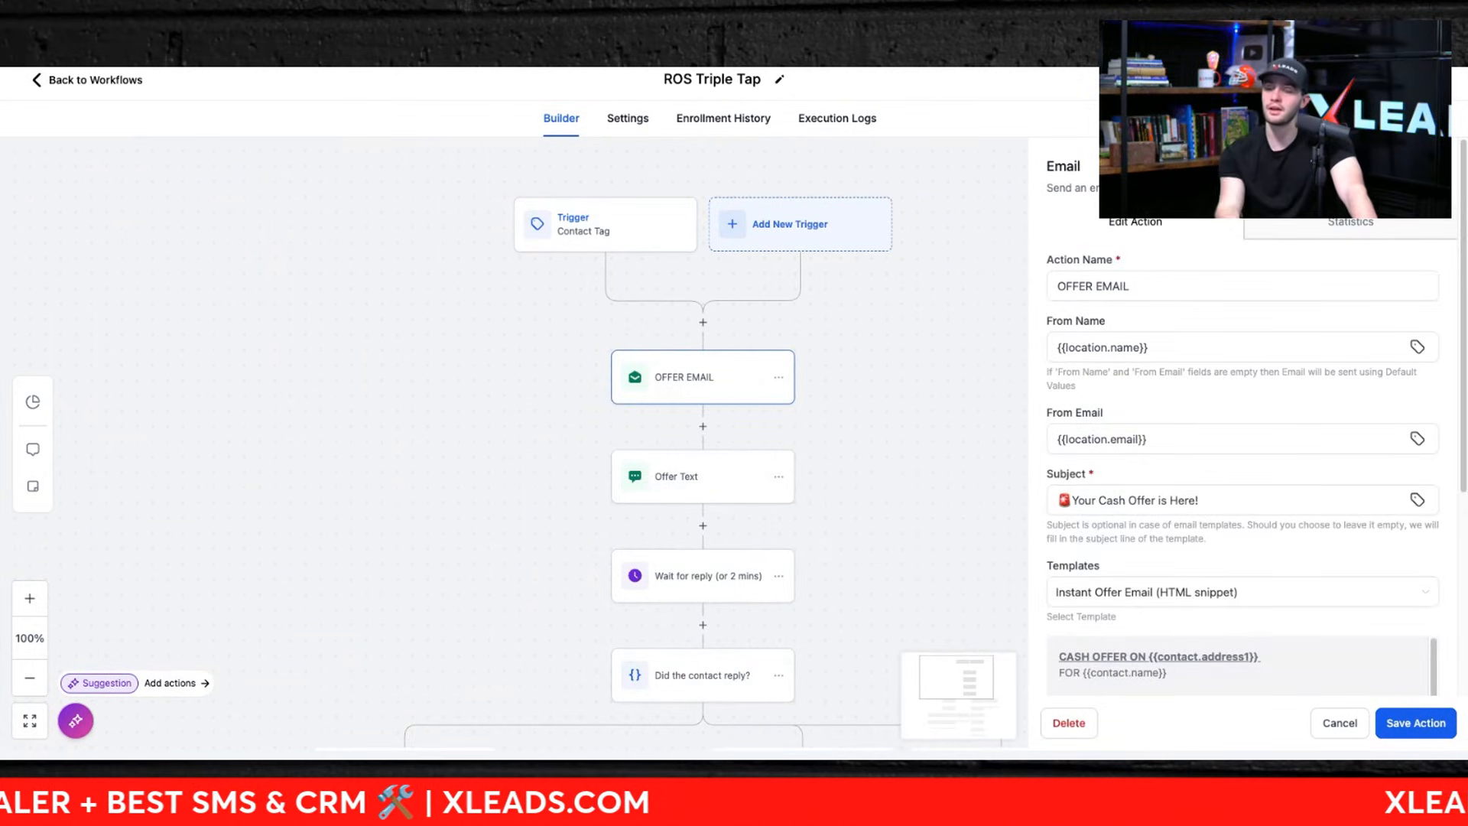
scroll(1185, 633, "down", 2)
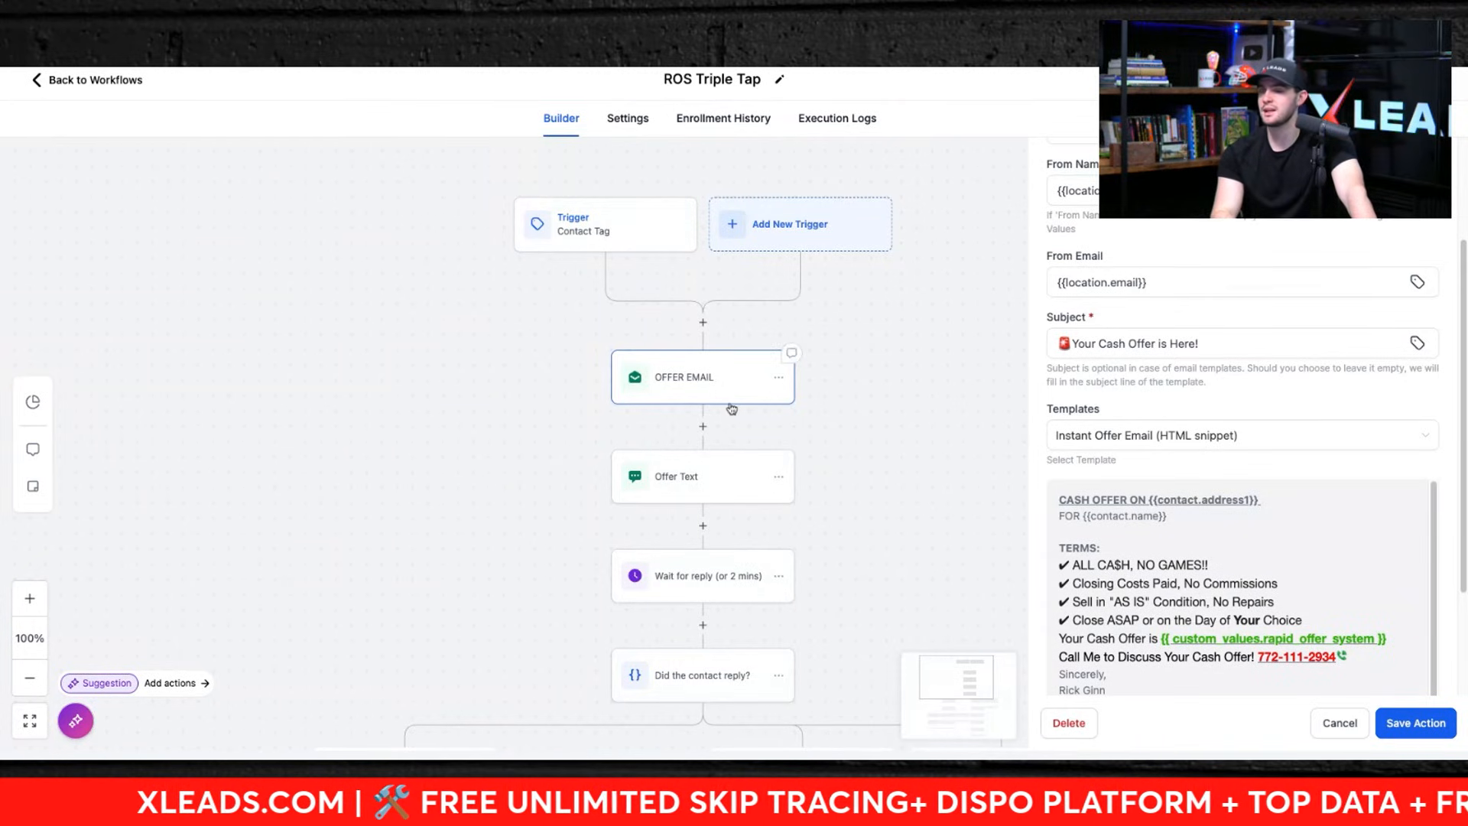
scroll(730, 405, "down", 2)
Step: Review the Offer Text SMS action's template and the Manual Call action on the no-reply branch
left_click(683, 358)
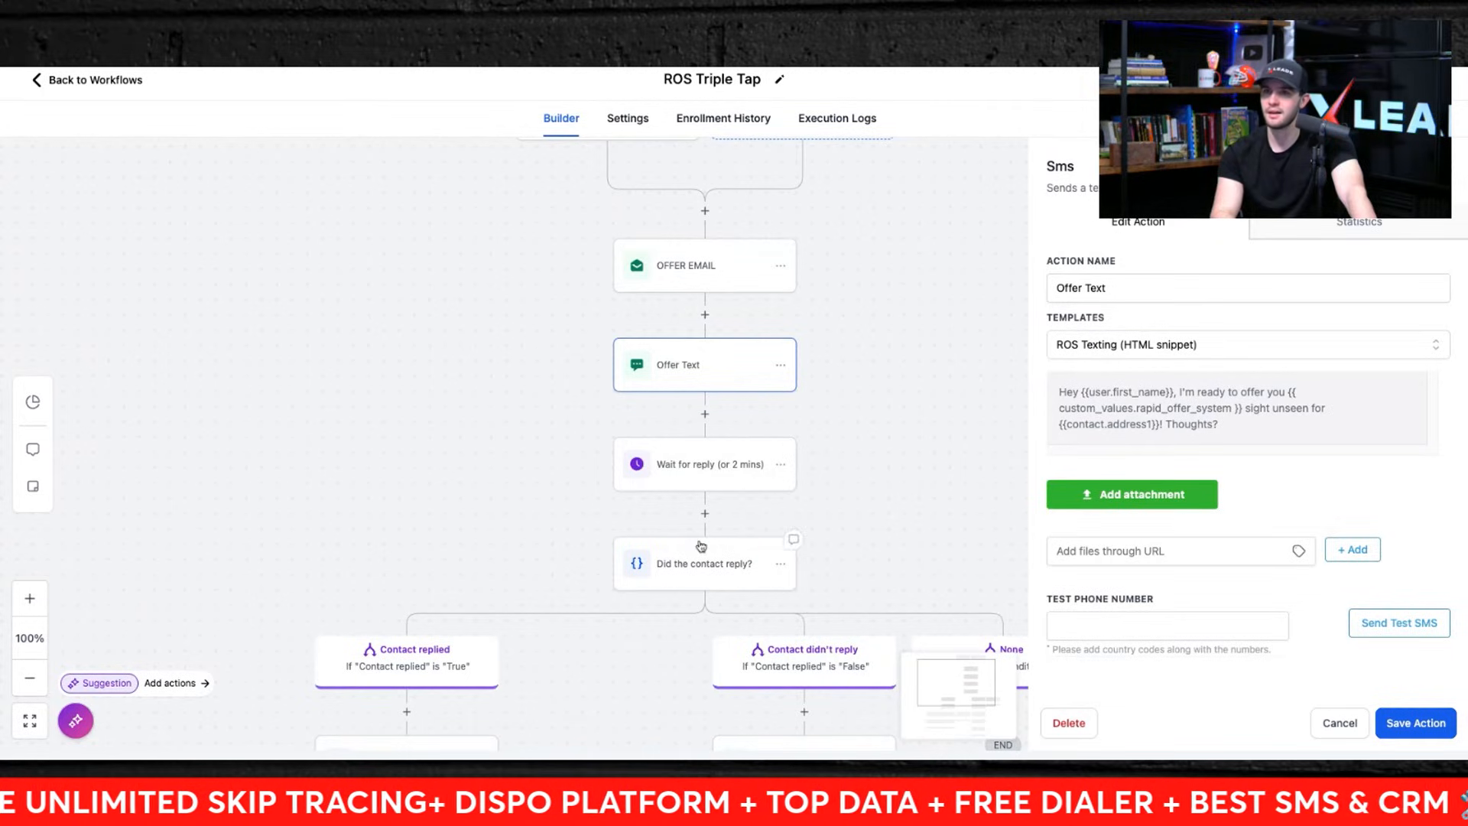
scroll(698, 550, "down", 4)
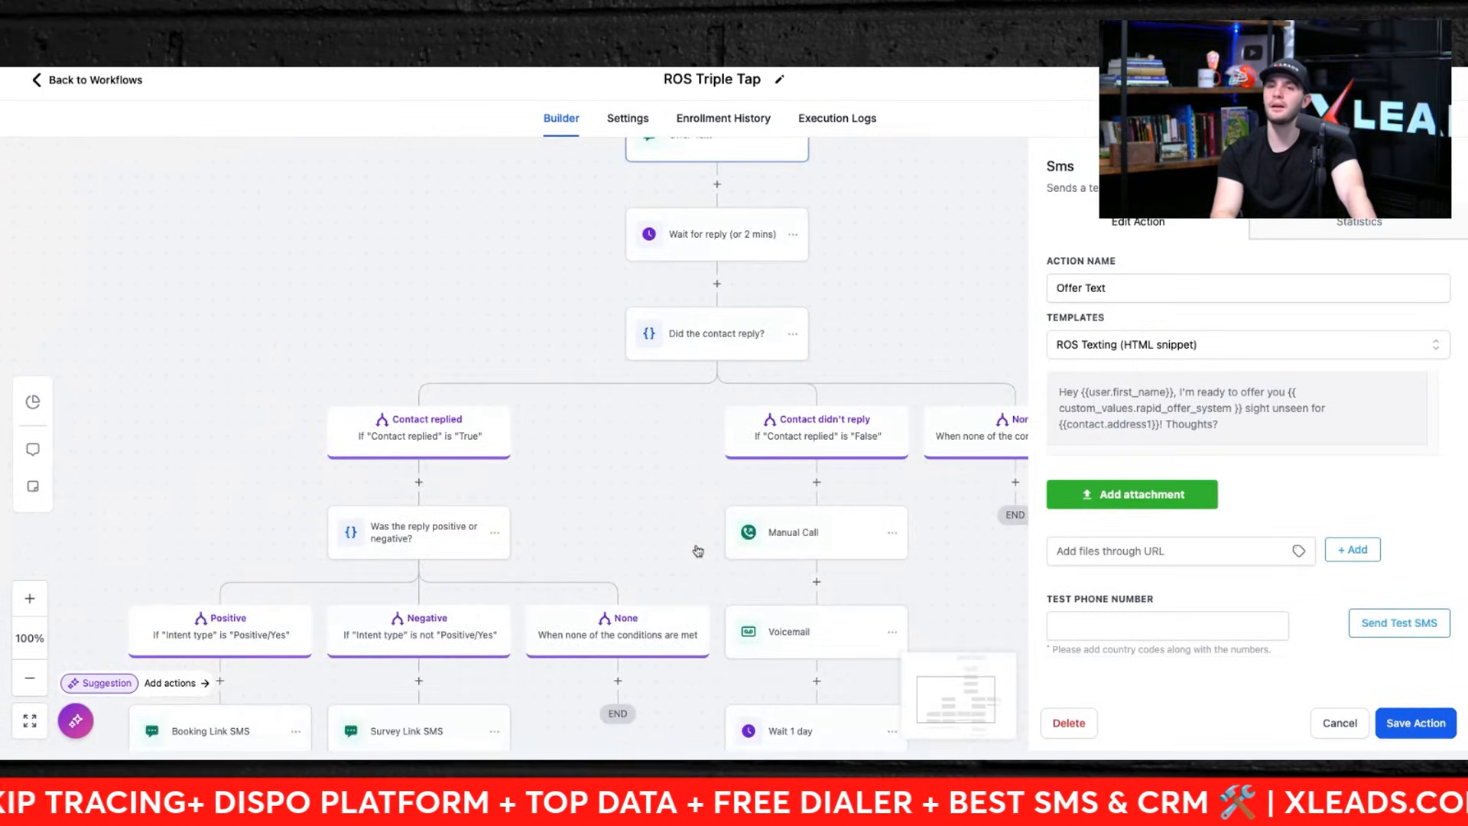
left_click(821, 533)
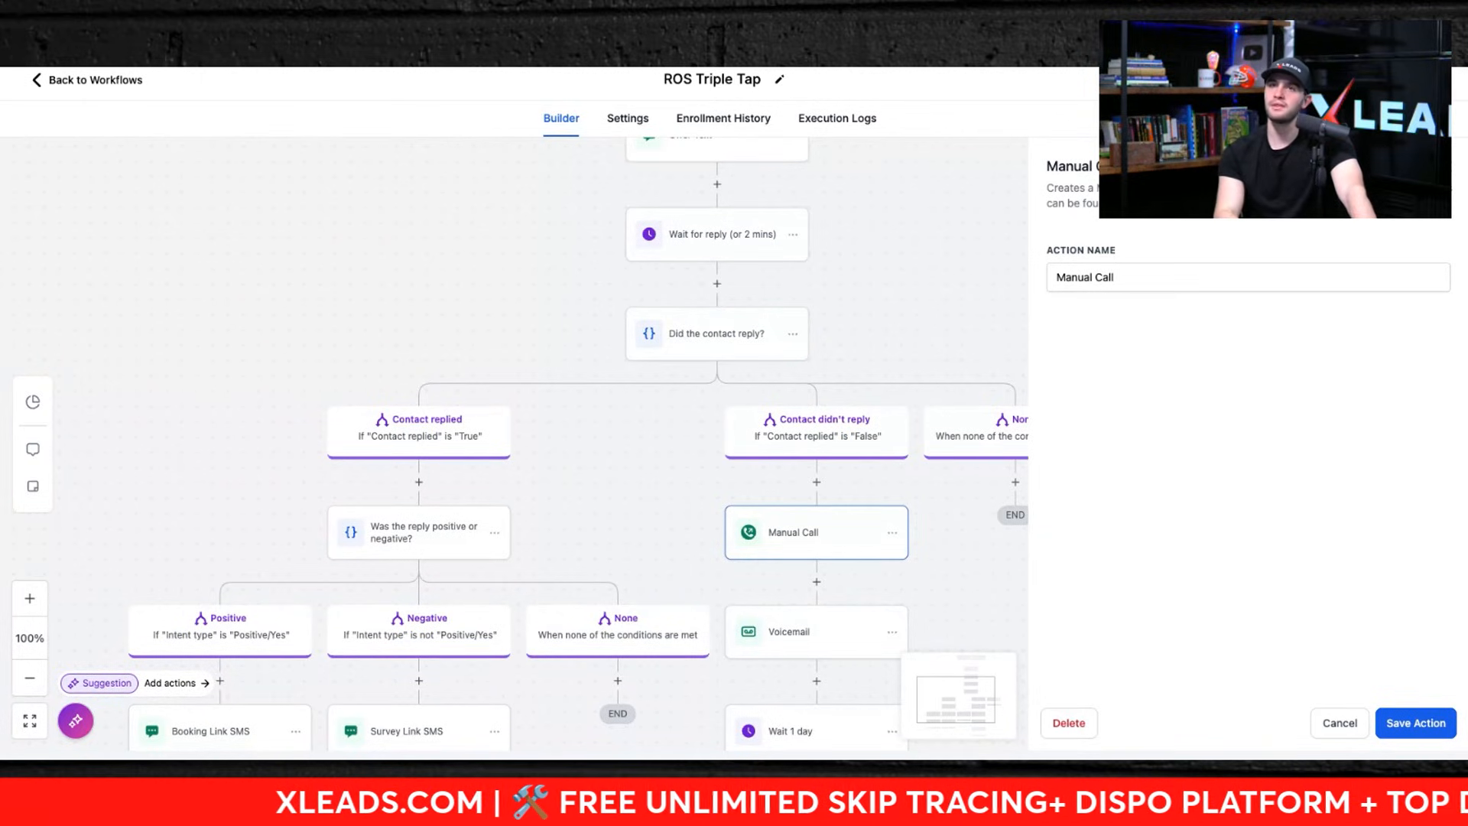
Step: Review the Booking Link SMS message on the positive branch and the Voicemail action's audio file
left_click_drag(395, 459, 530, 327)
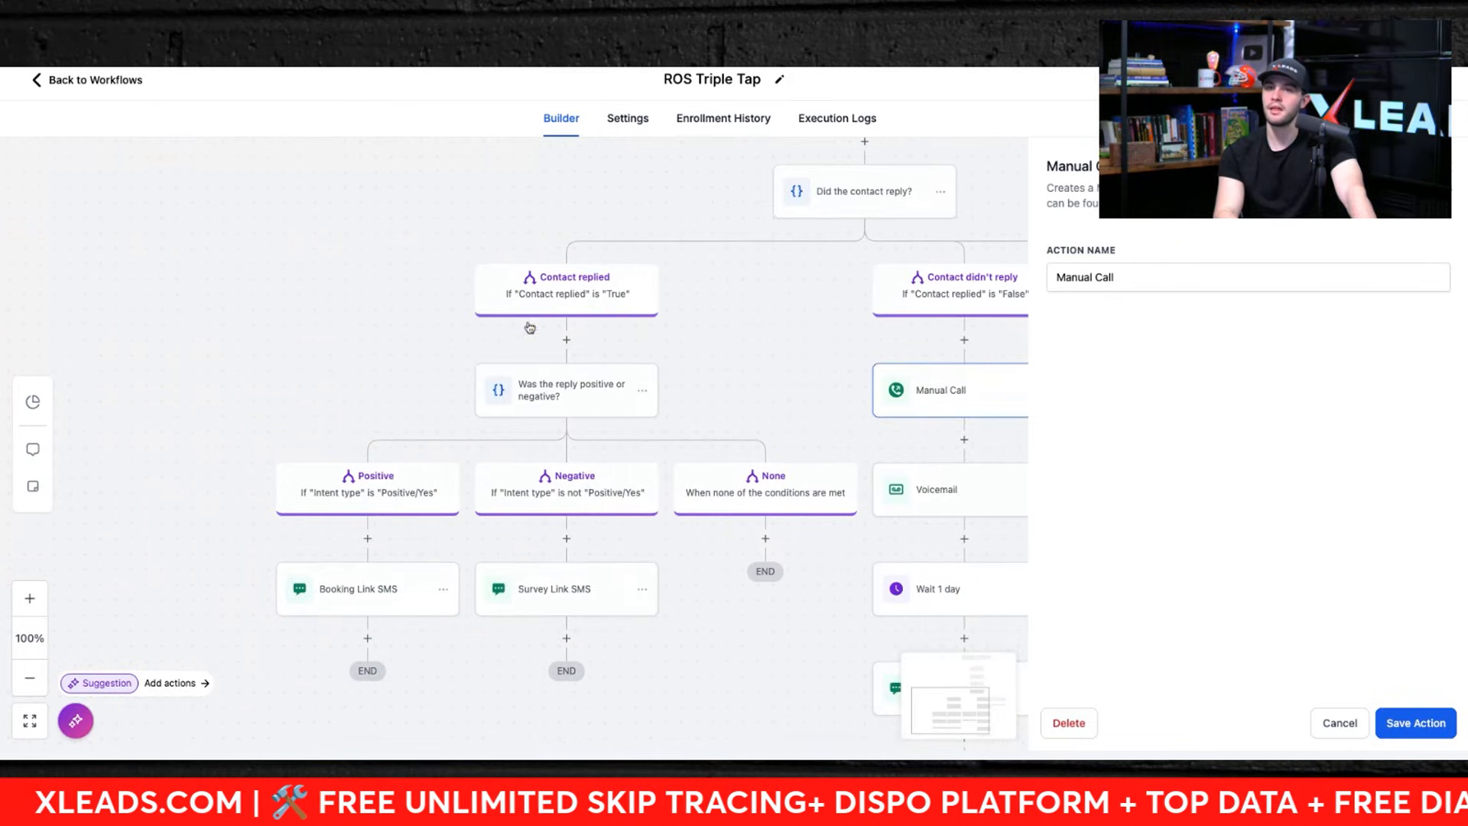
left_click(345, 589)
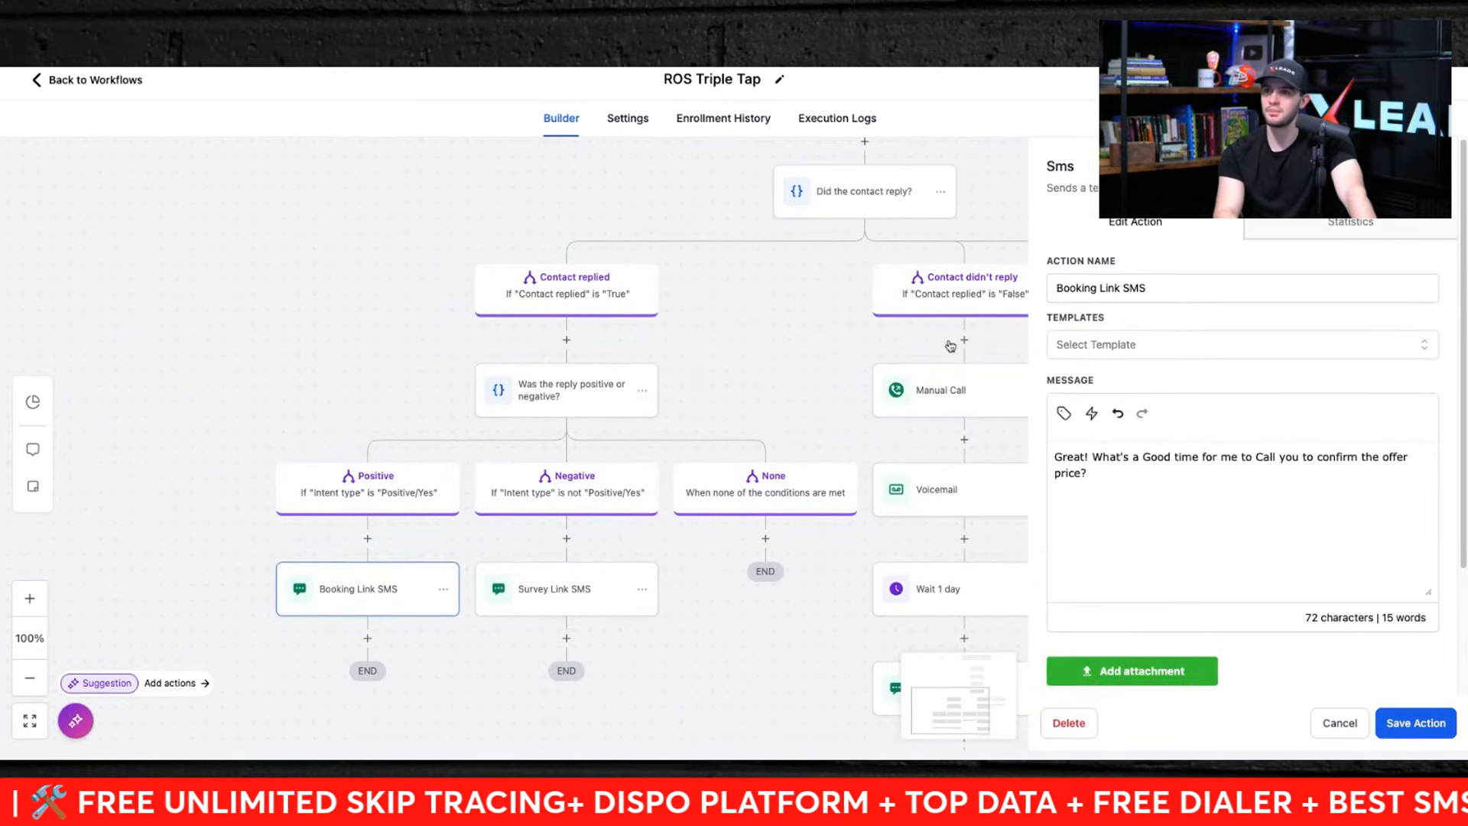
left_click(800, 360)
left_click_drag(764, 374, 604, 403)
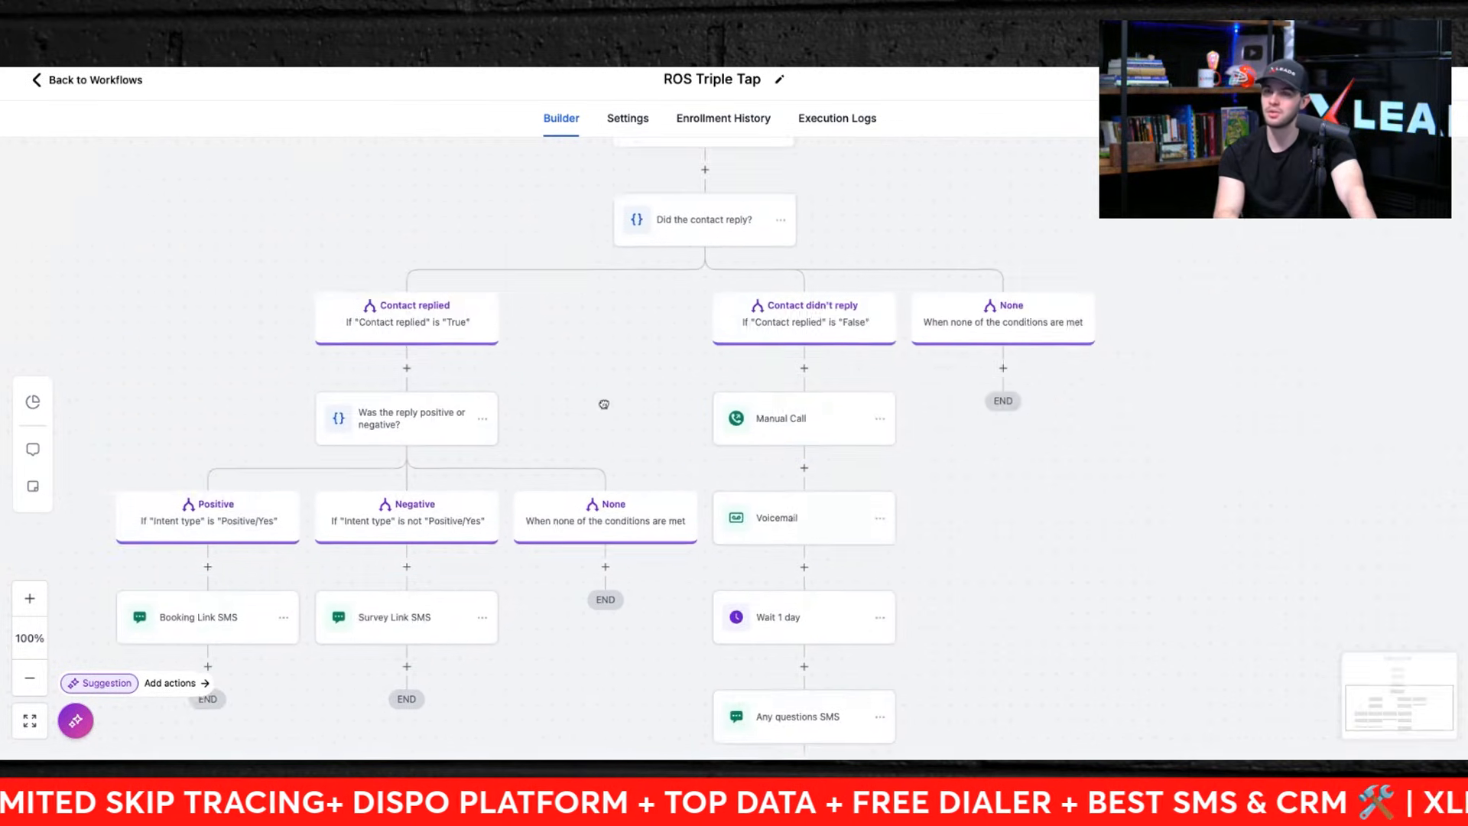
left_click(780, 528)
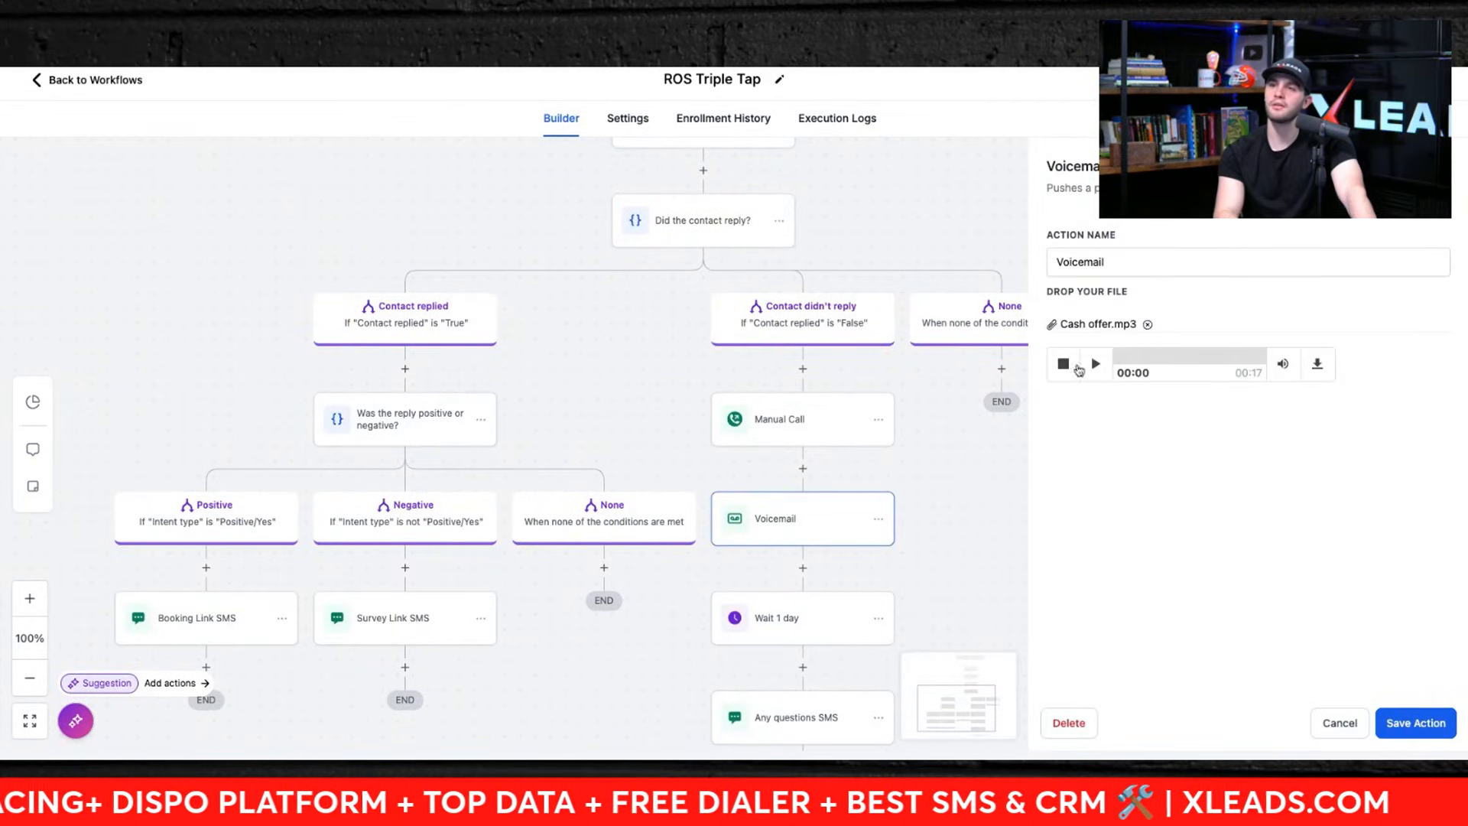
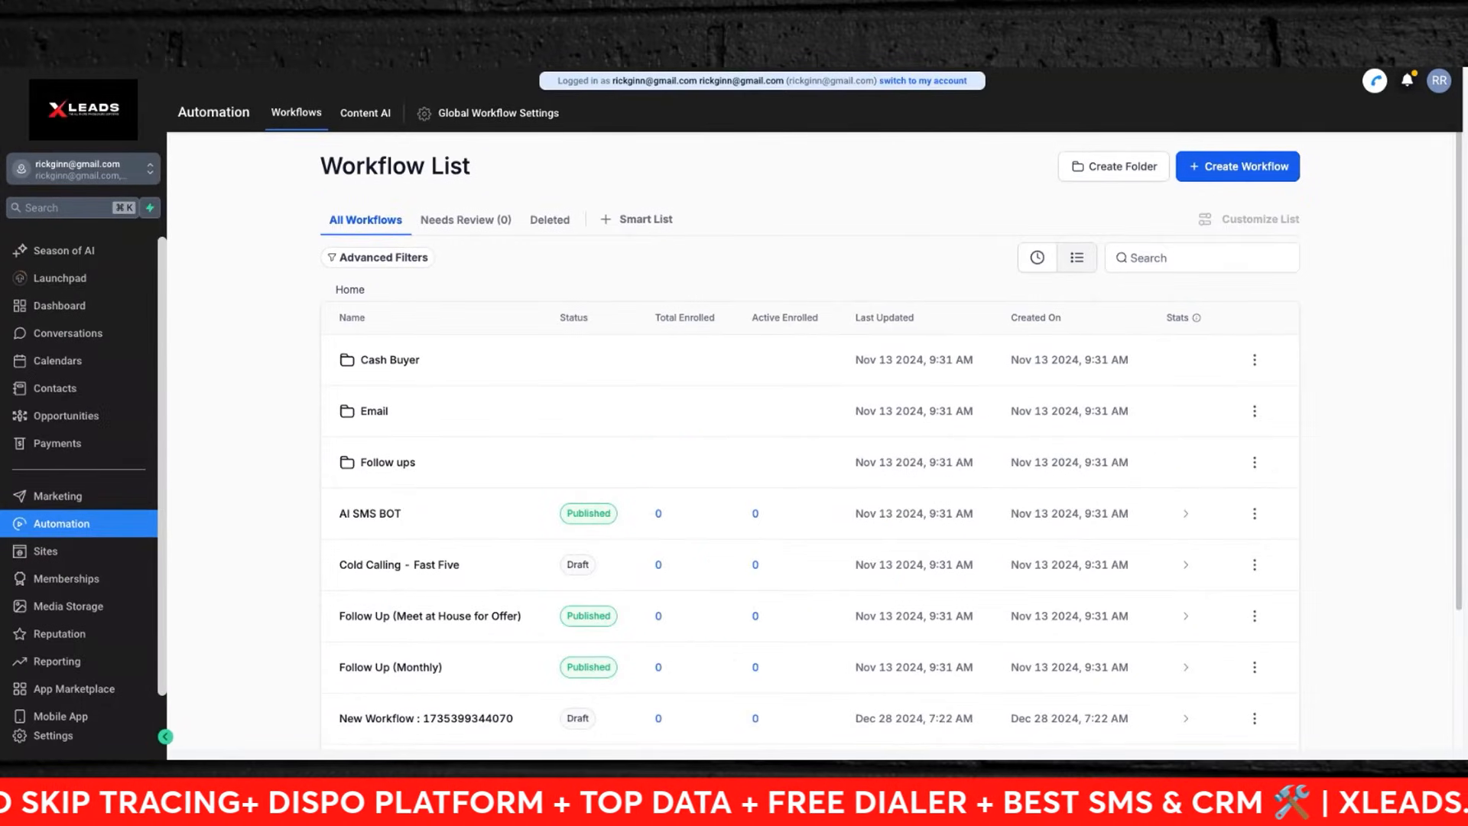
scroll(87, 640, "down", 1)
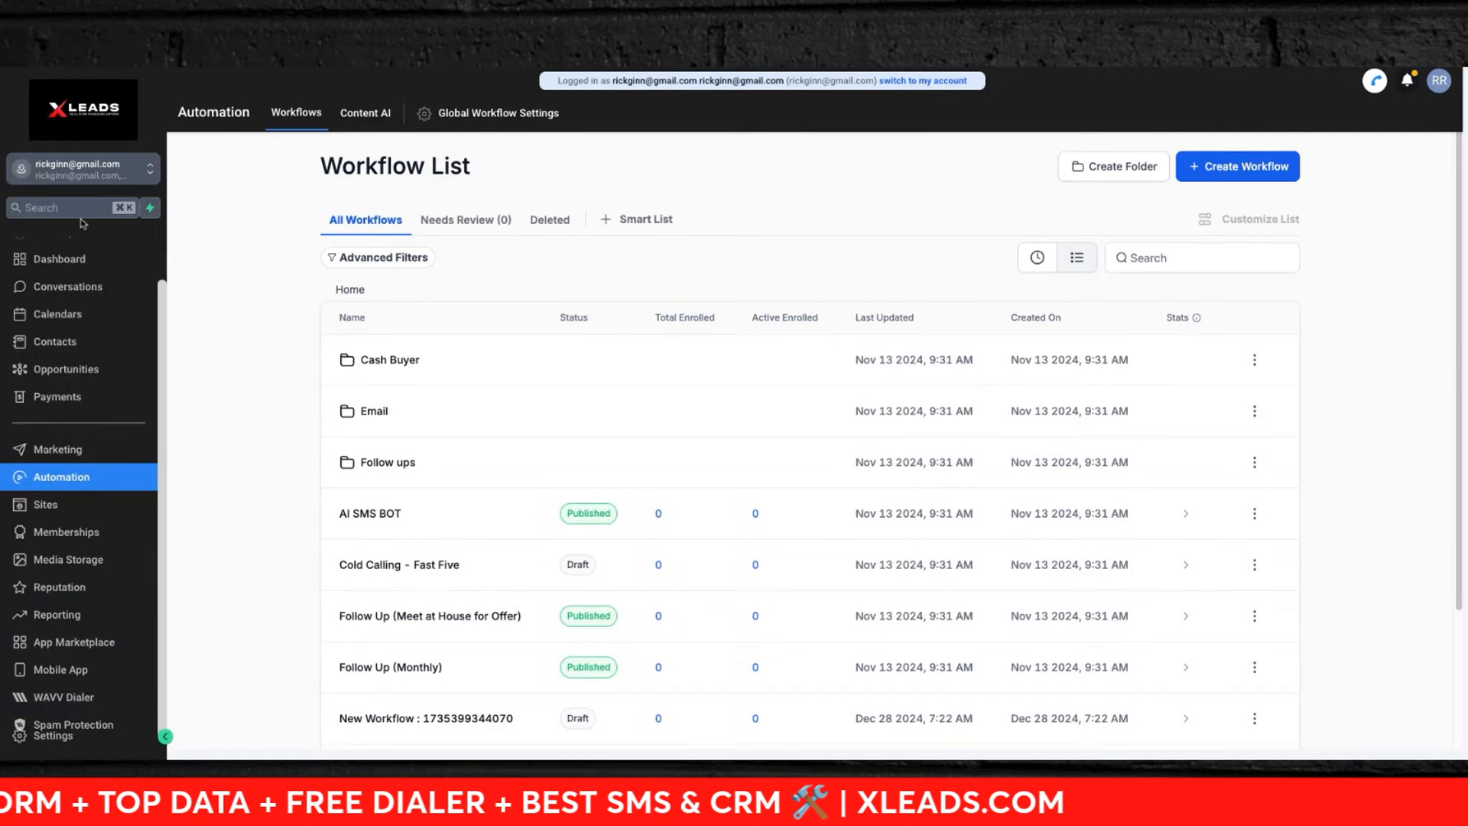
scroll(146, 534, "up", 1)
scroll(150, 536, "down", 1)
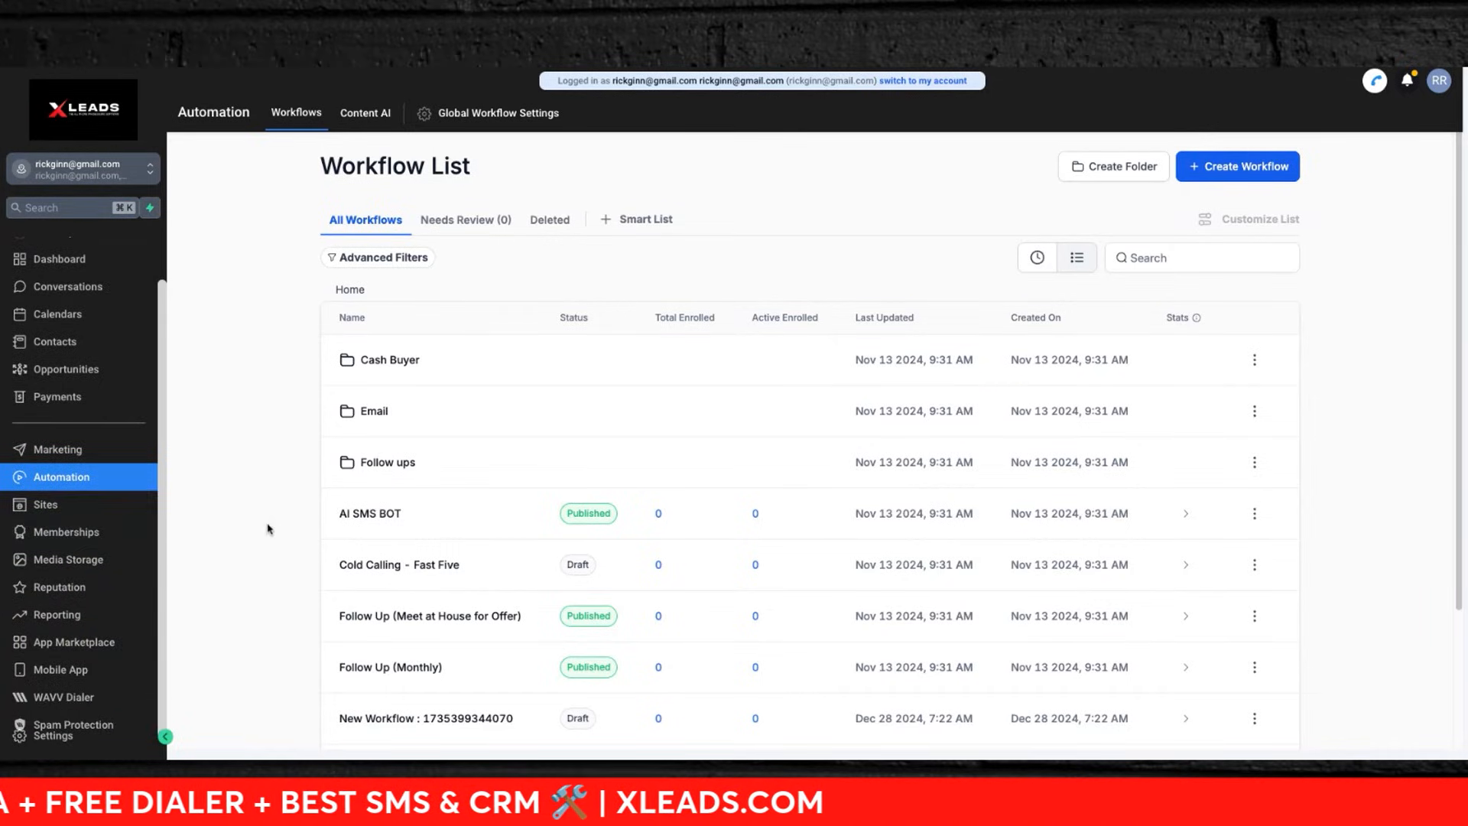
scroll(269, 525, "down", 3)
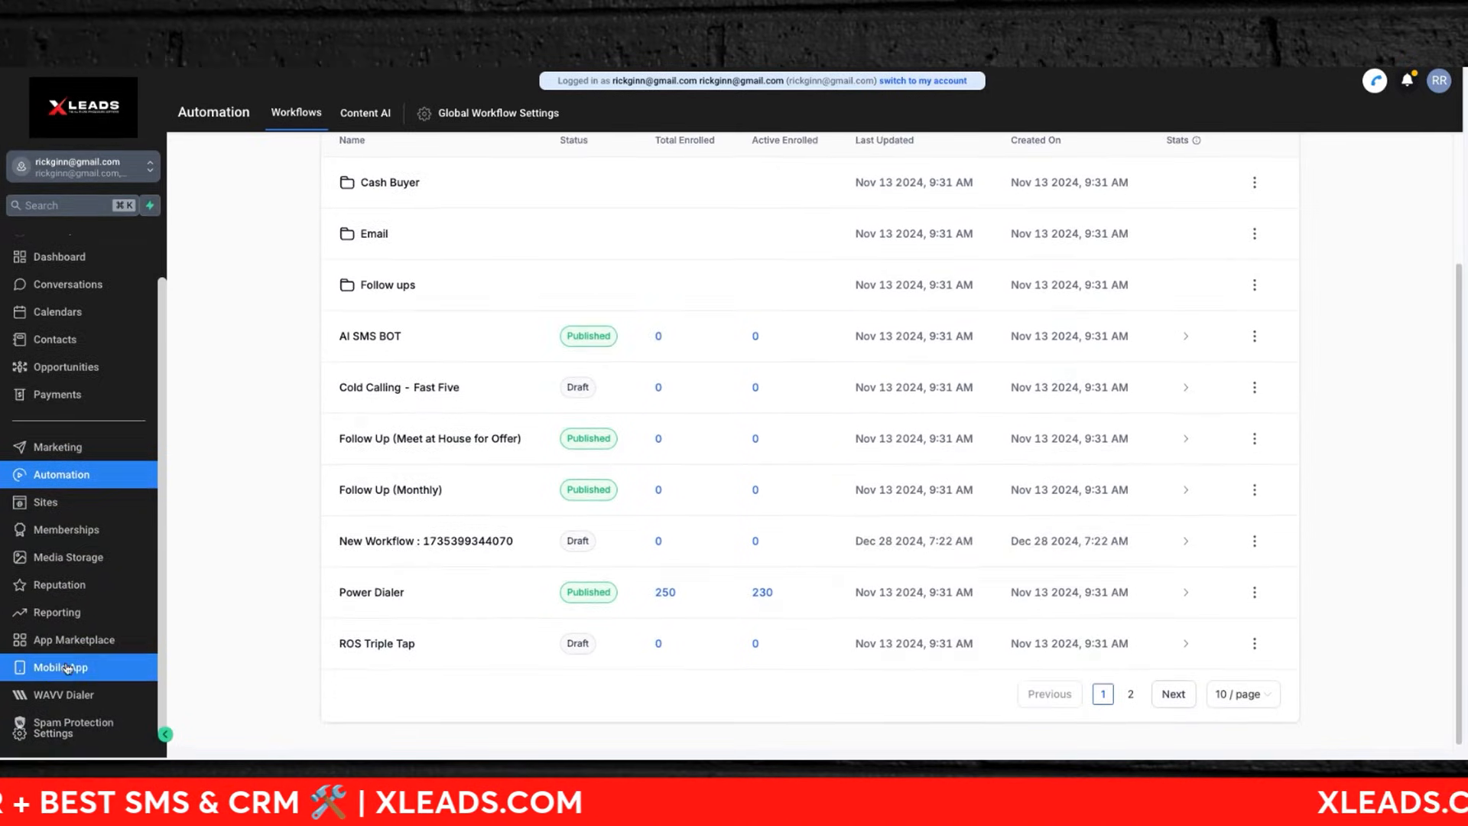
left_click(57, 614)
scroll(65, 688, "down", 1)
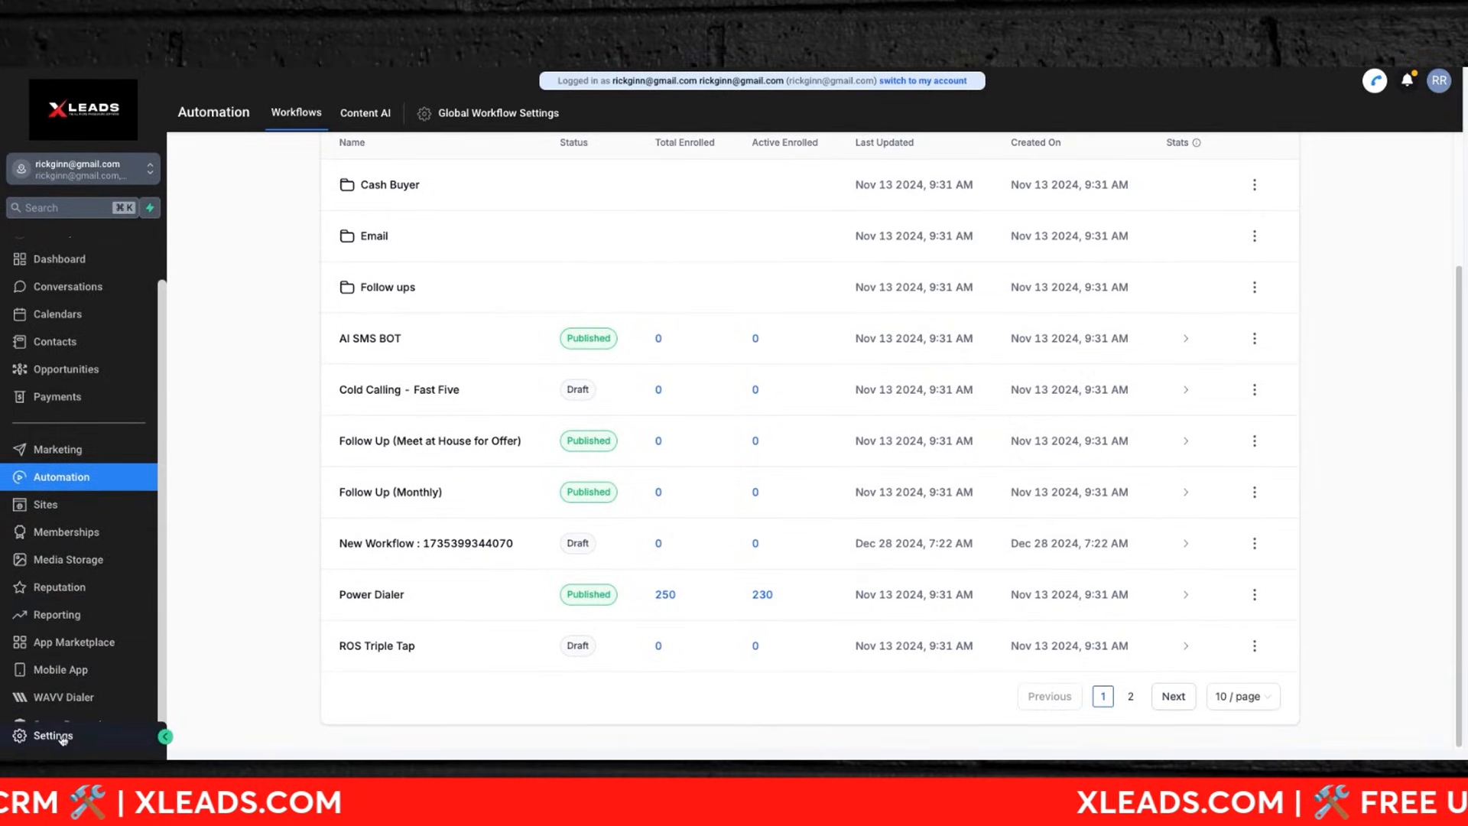
left_click(54, 730)
left_click(27, 249)
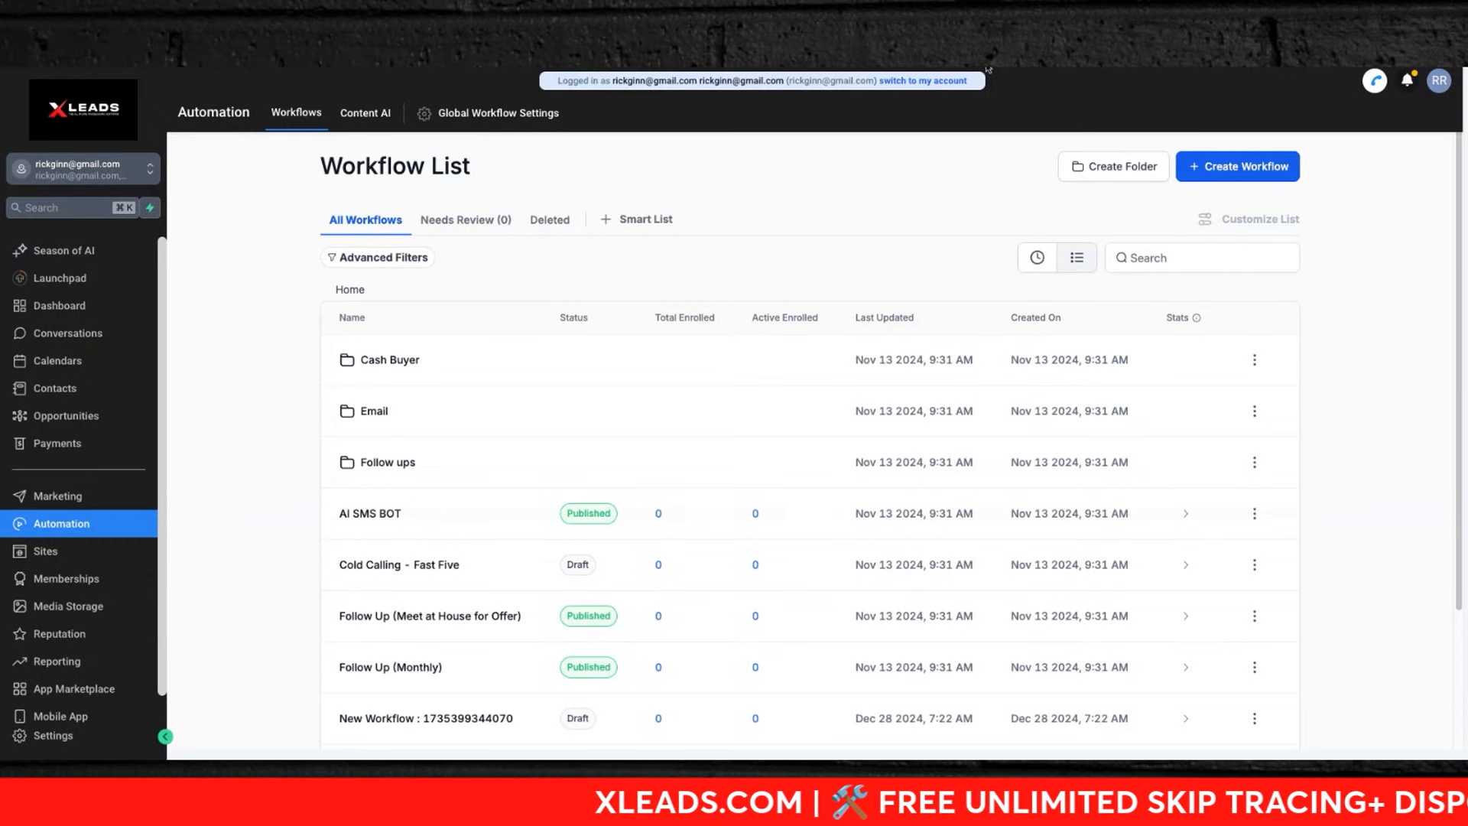
key("super+minus")
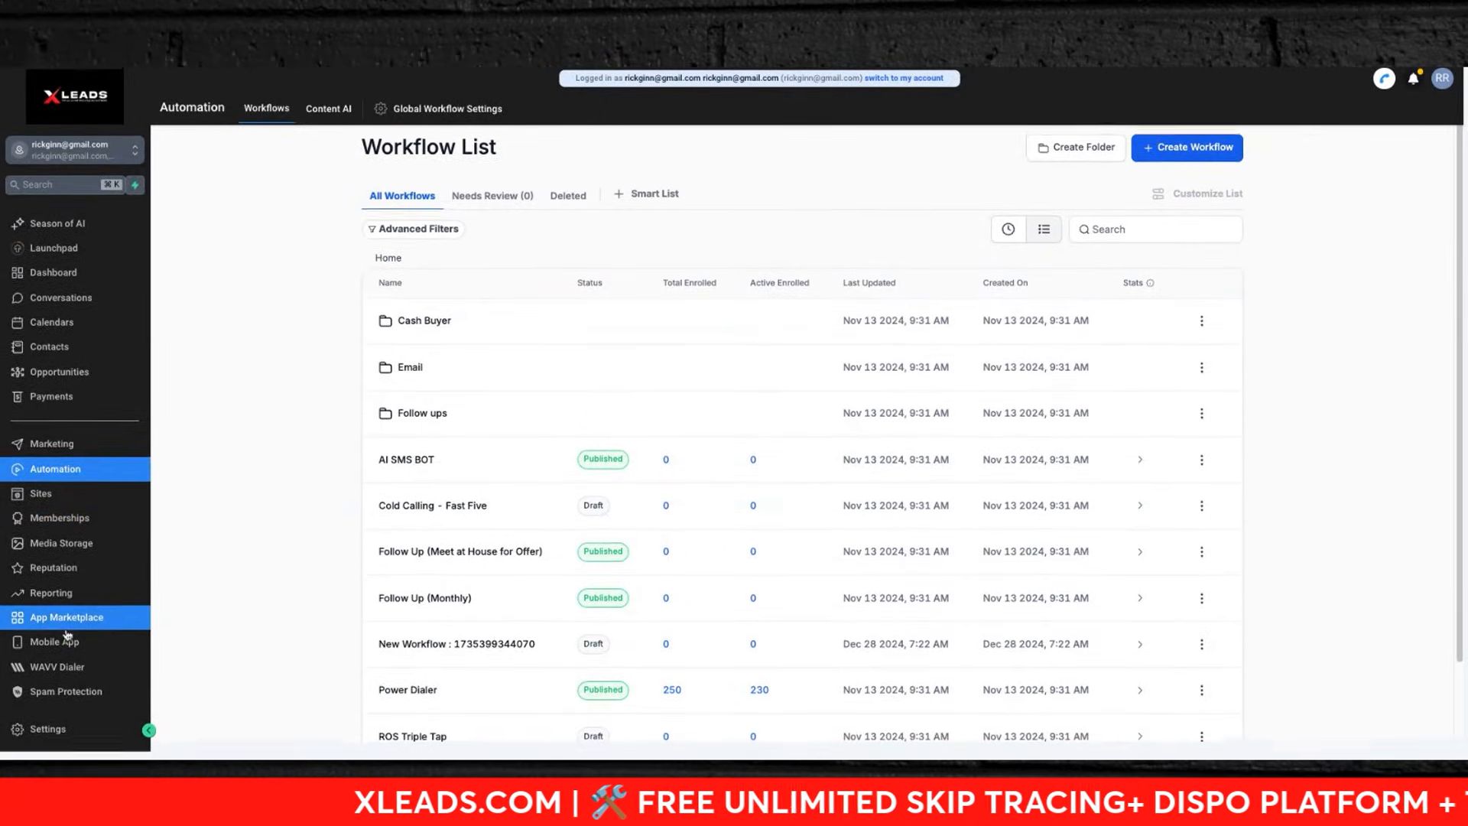
scroll(67, 636, "up", 1)
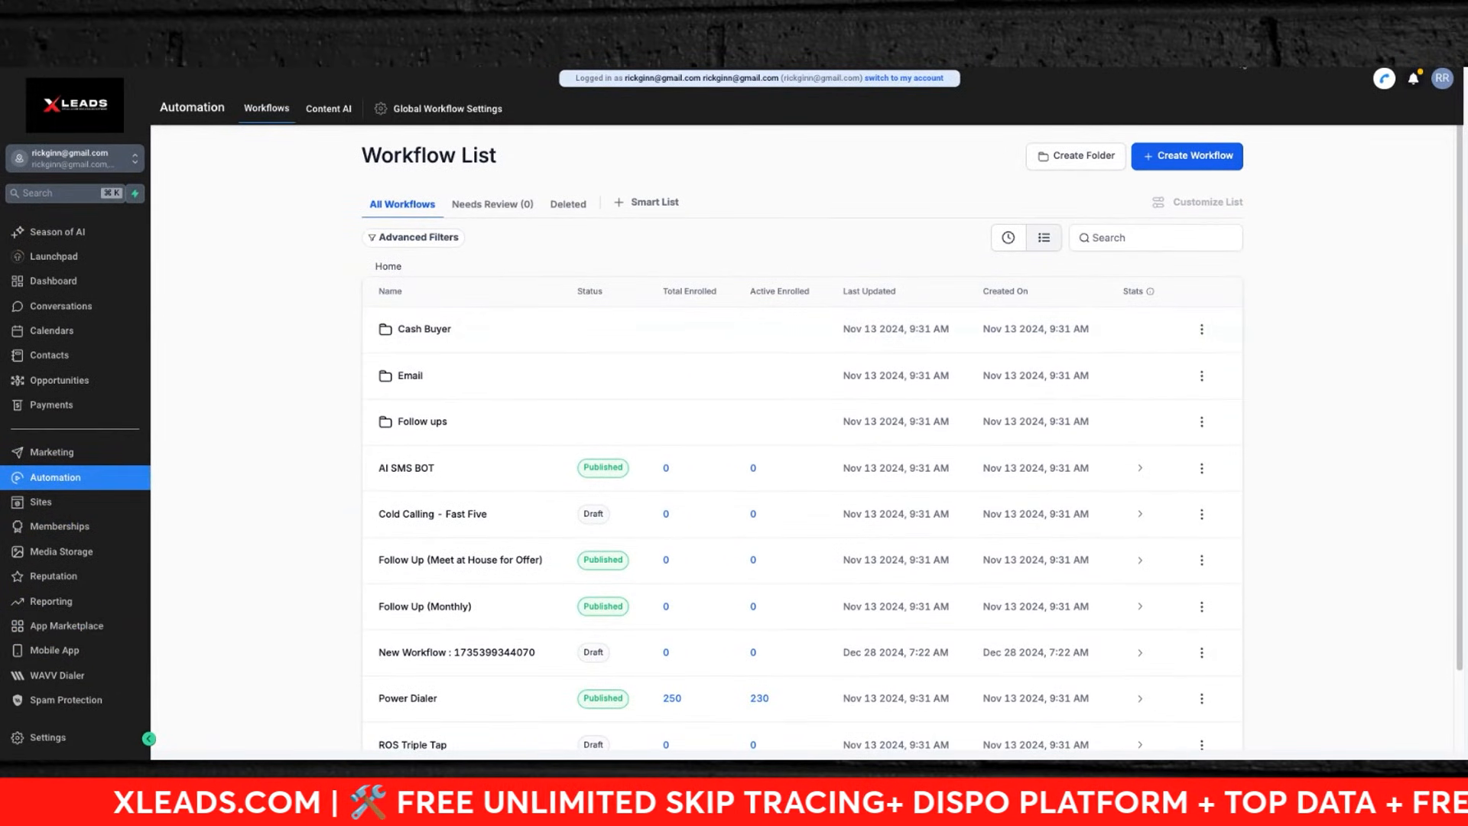
key("super+equal")
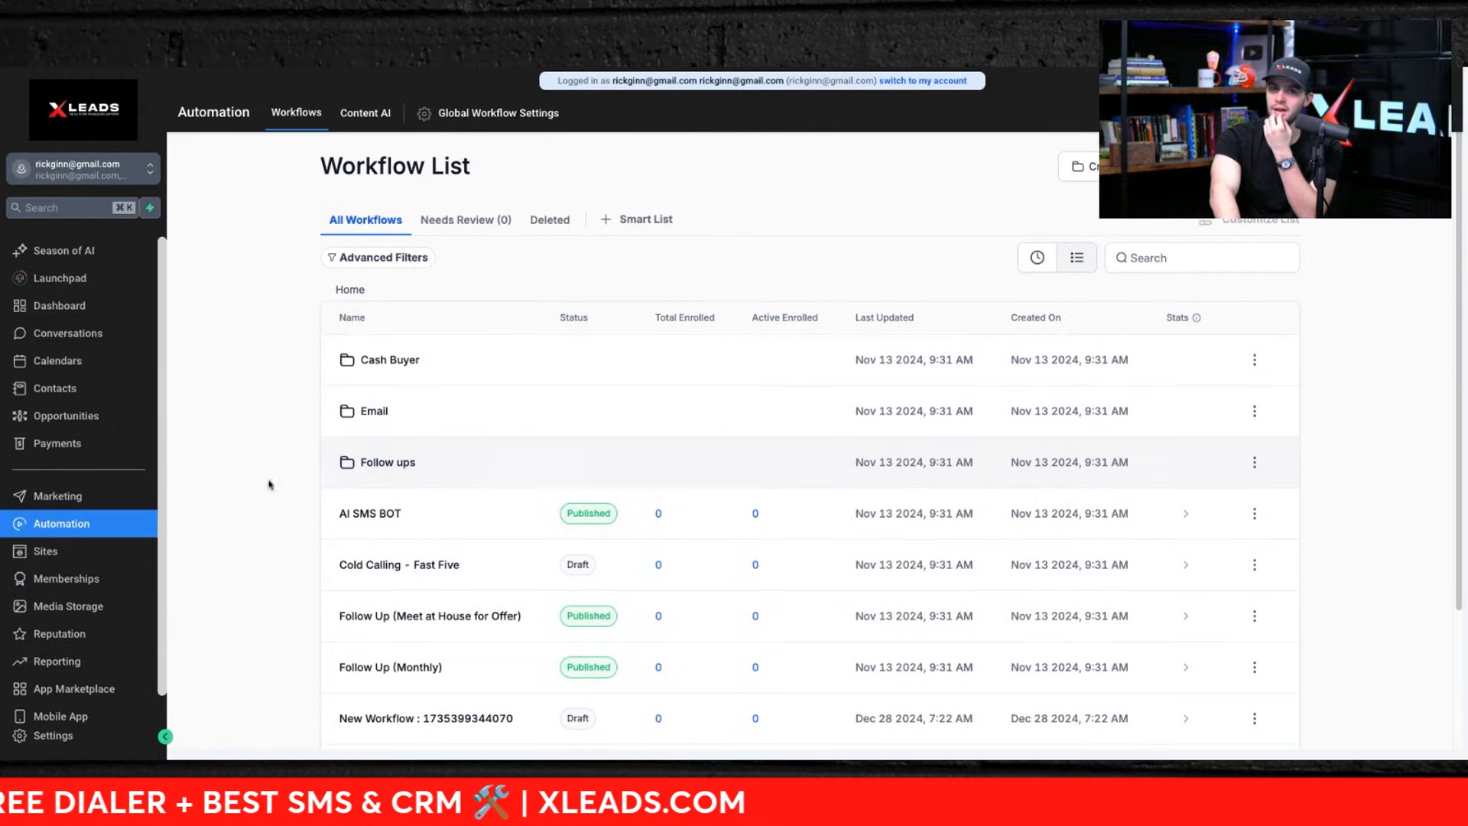
Step: Open the SMS Cash Buyers Workflow inside the Cash Buyer folder
left_click(386, 360)
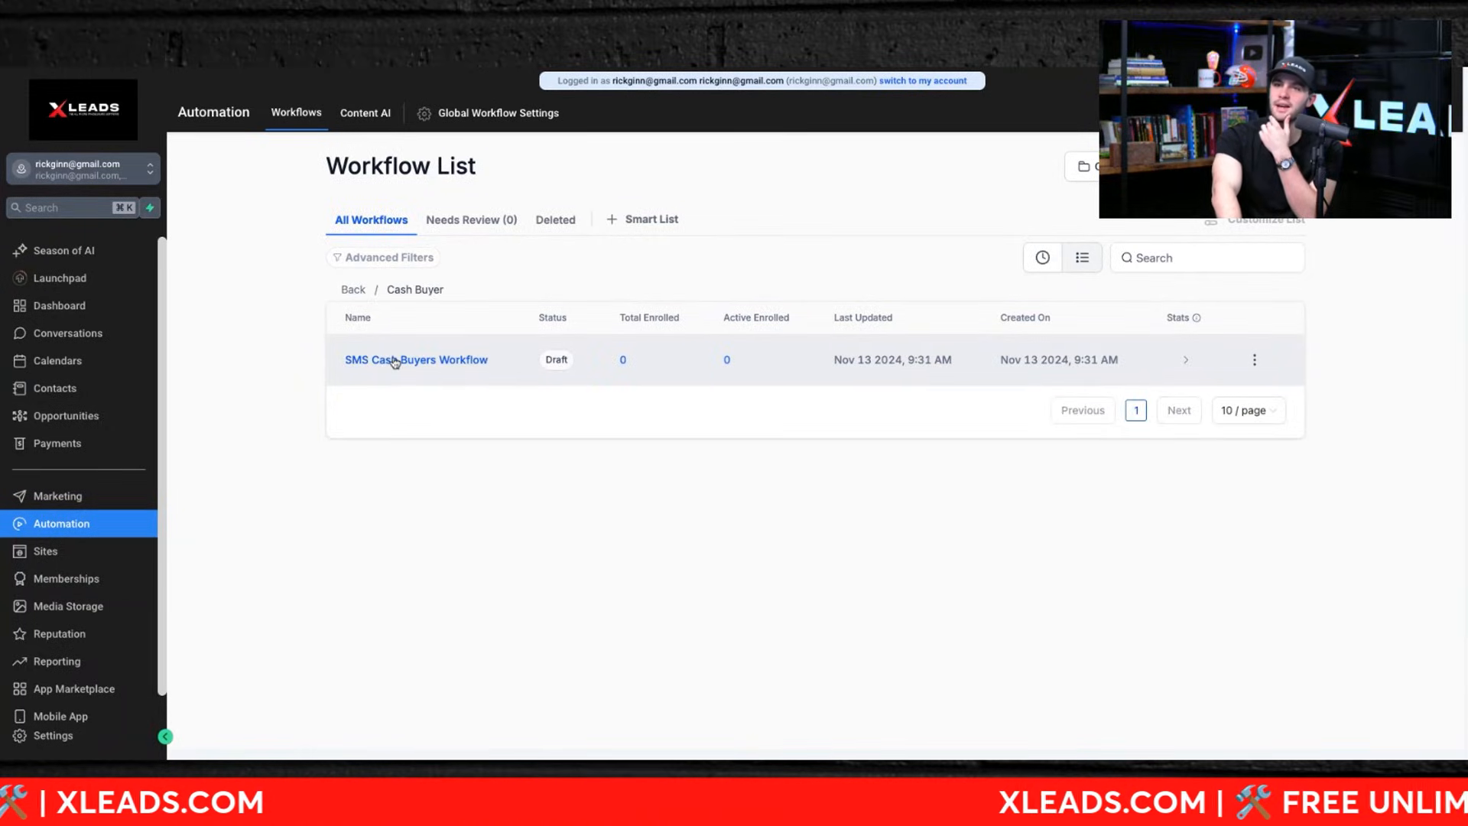
left_click(395, 361)
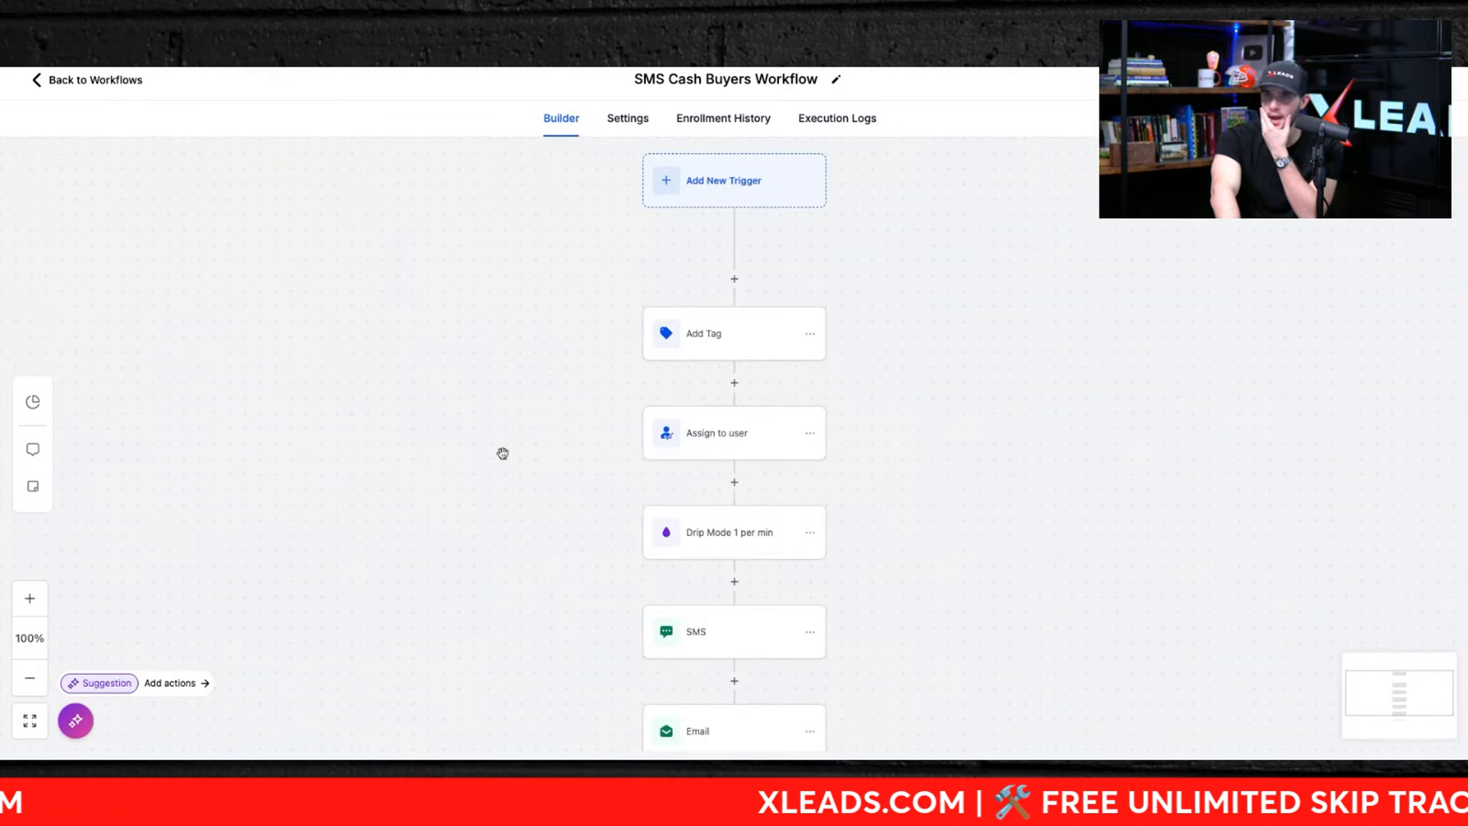
scroll(502, 454, "down", 4)
scroll(502, 452, "up", 5)
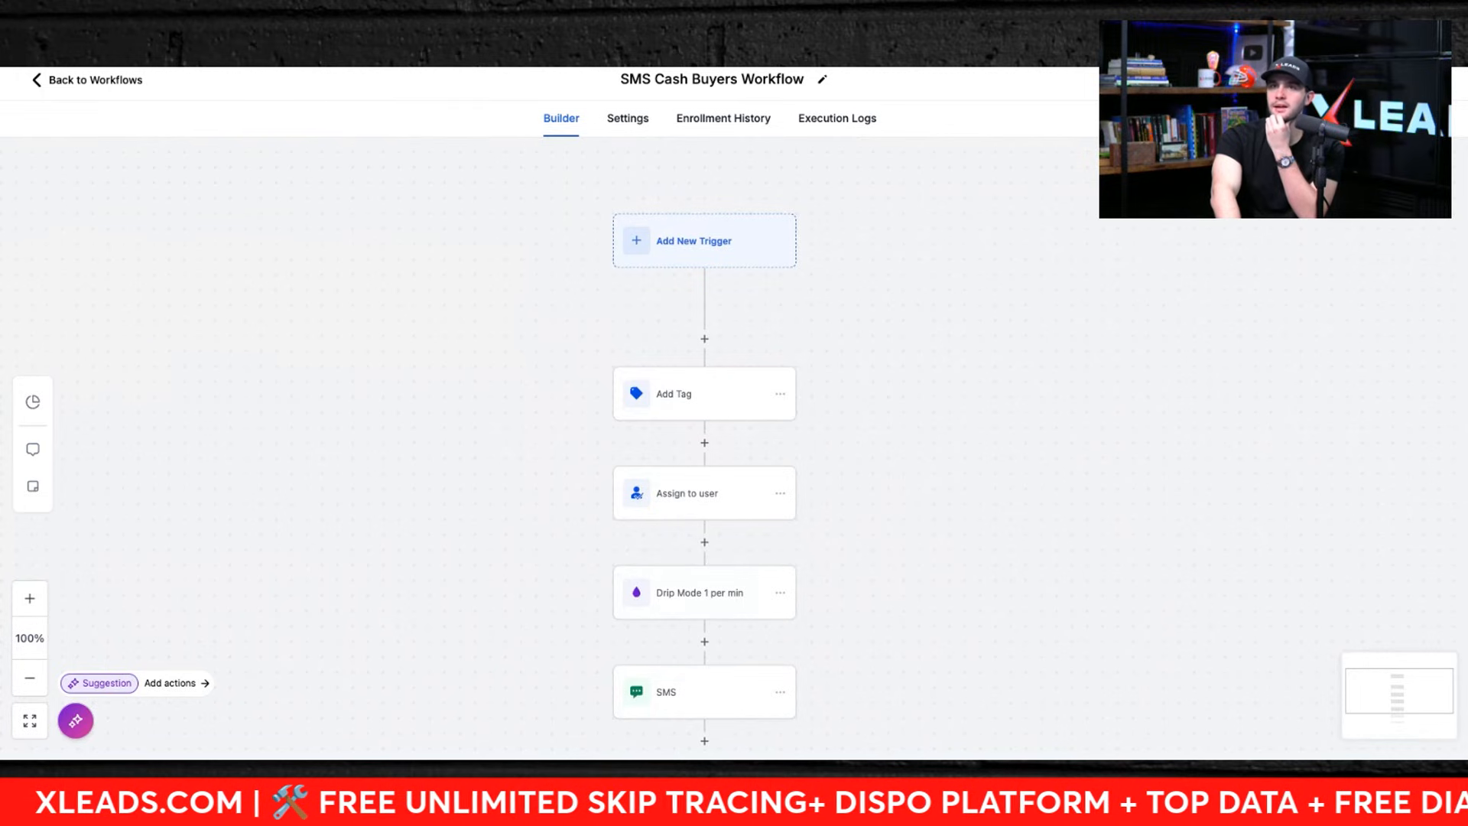
Step: Review the Add Tag action's cash buyer tag, the Assign to user action and the Drip Mode batch settings
left_click(668, 411)
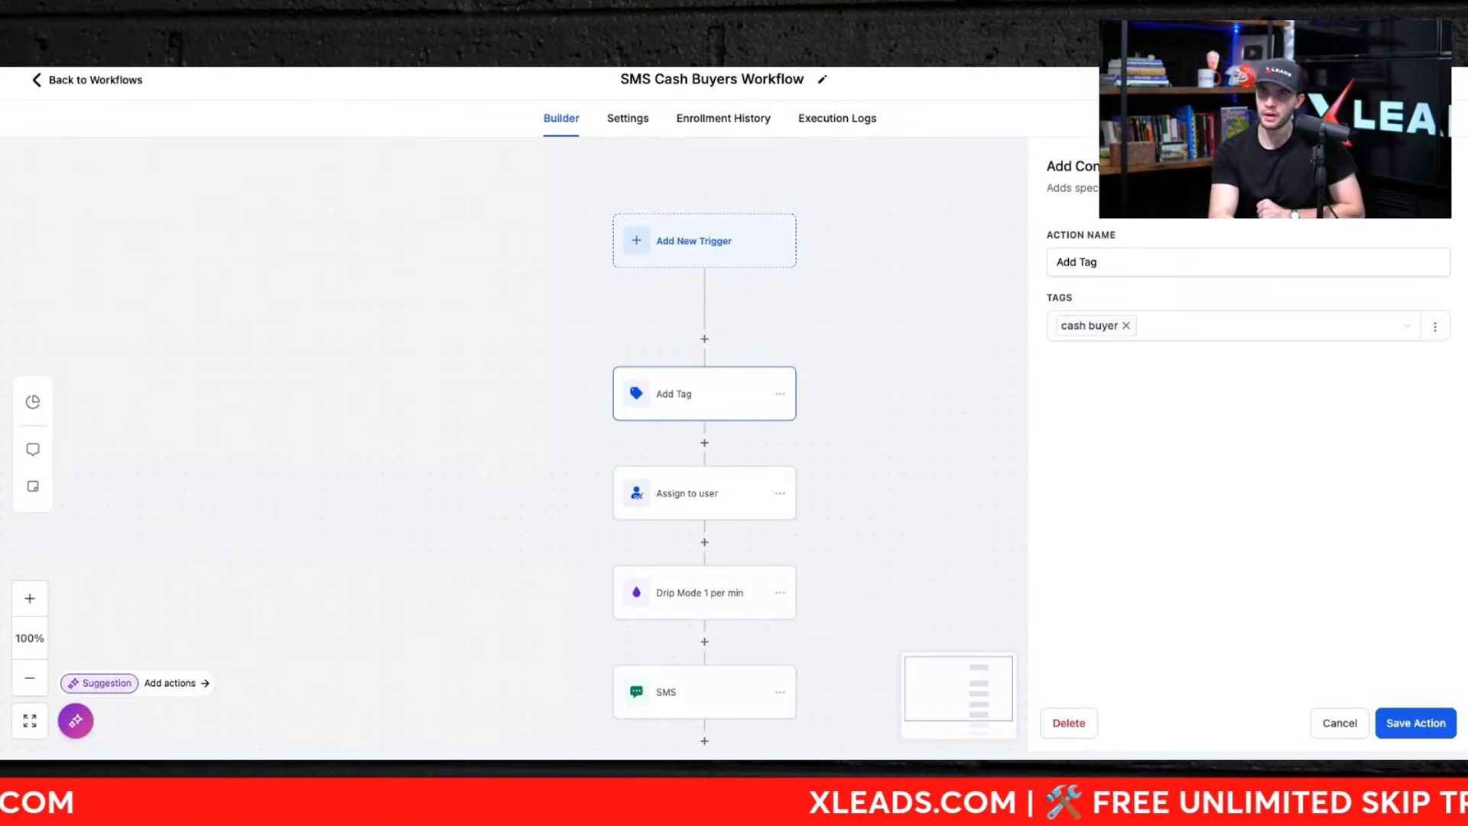
left_click(655, 492)
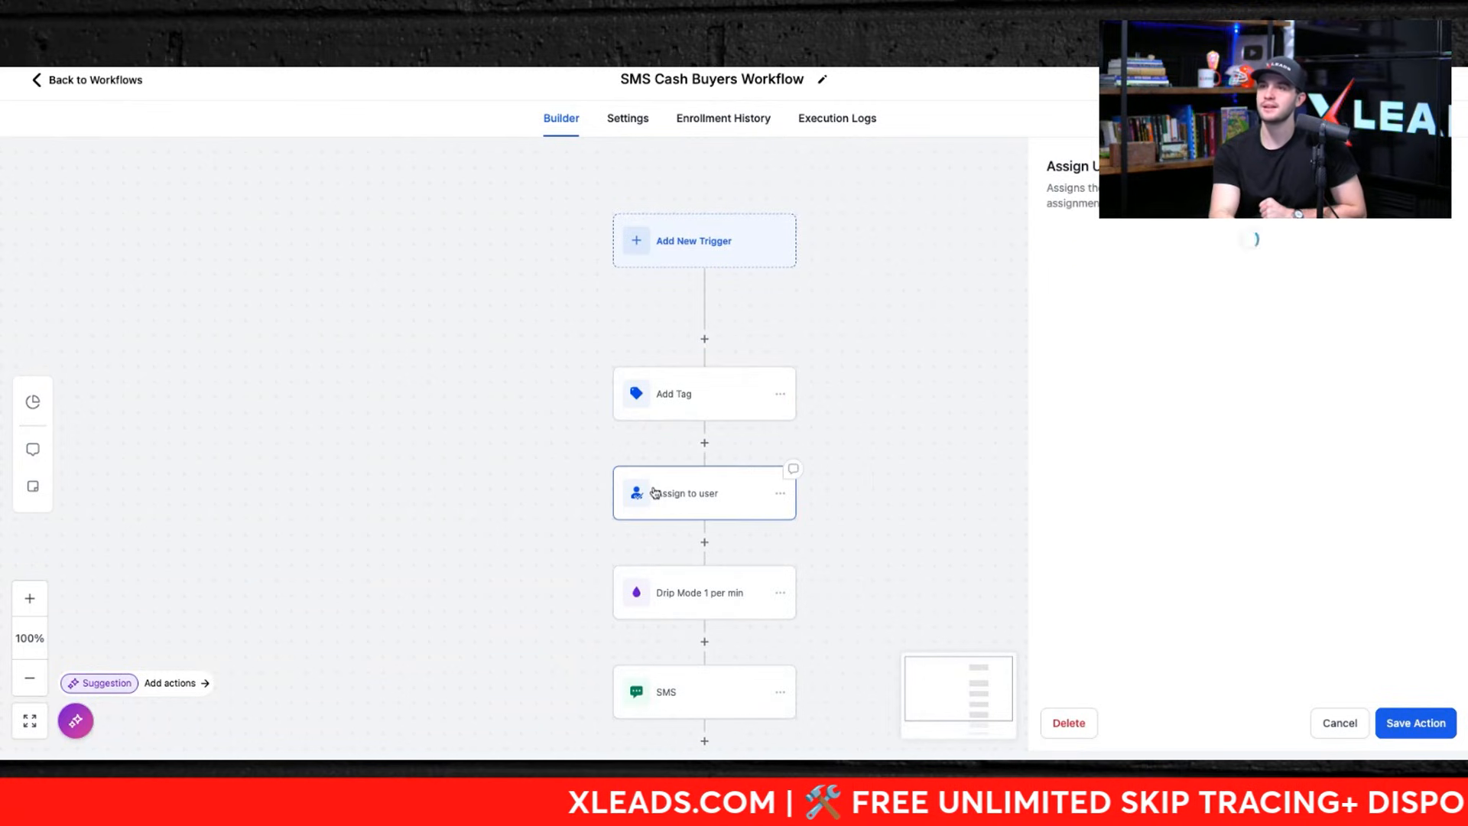
scroll(704, 593, "down", 3)
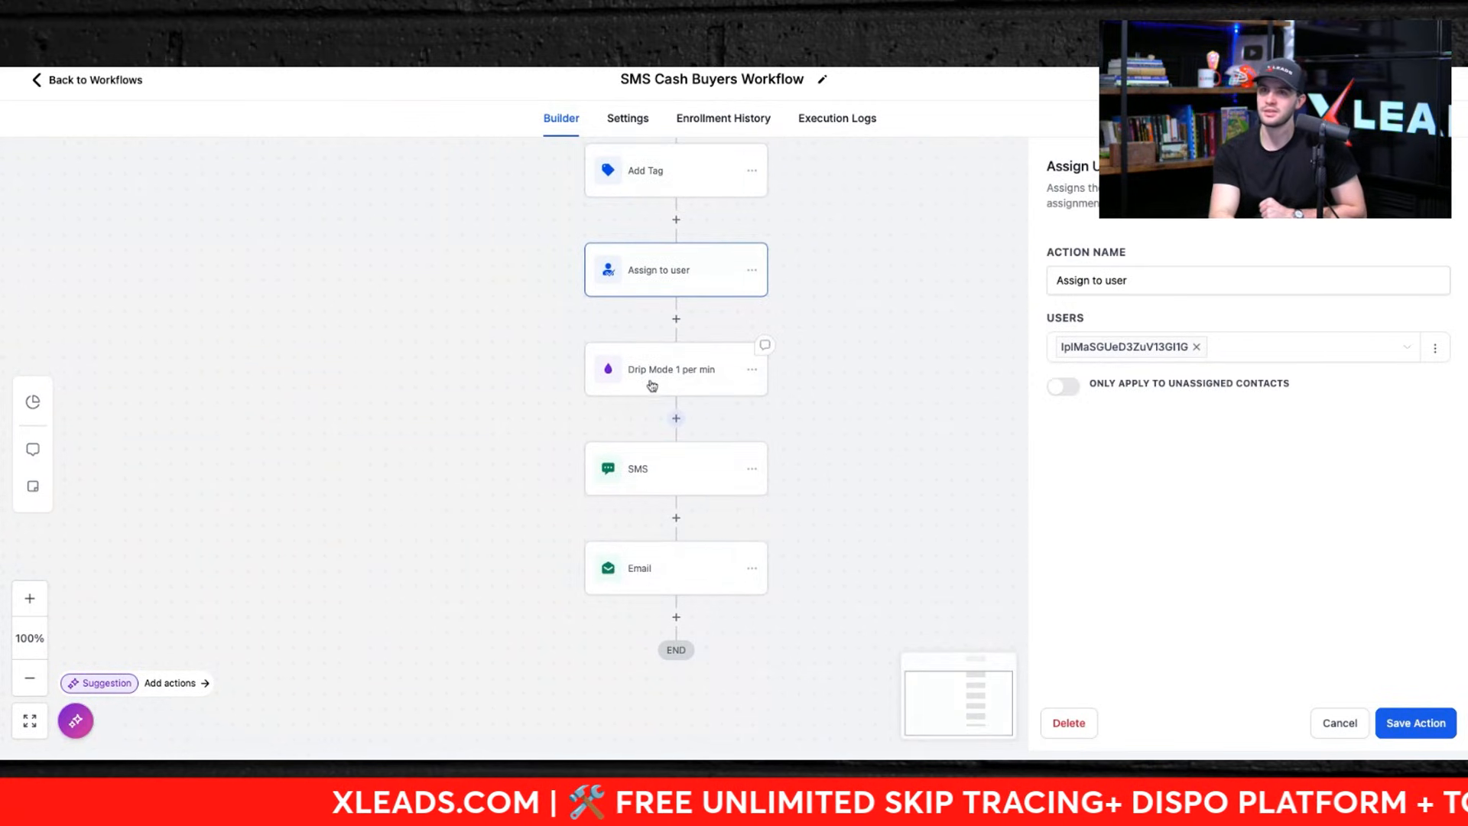
left_click(650, 375)
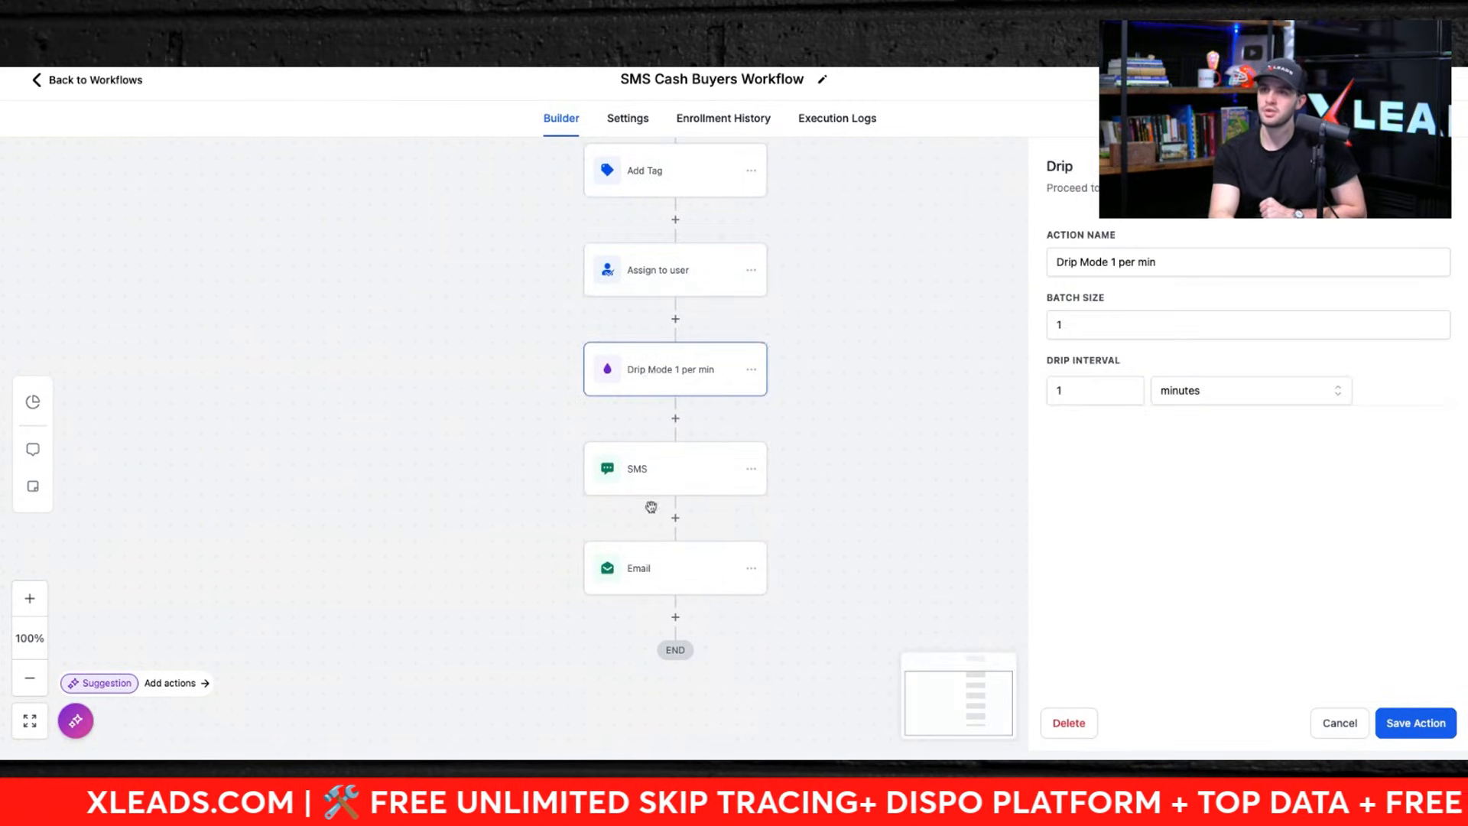
Step: Review the SMS action's Cash Buyer Outbound Script template and the Email action's subject and template
left_click(650, 475)
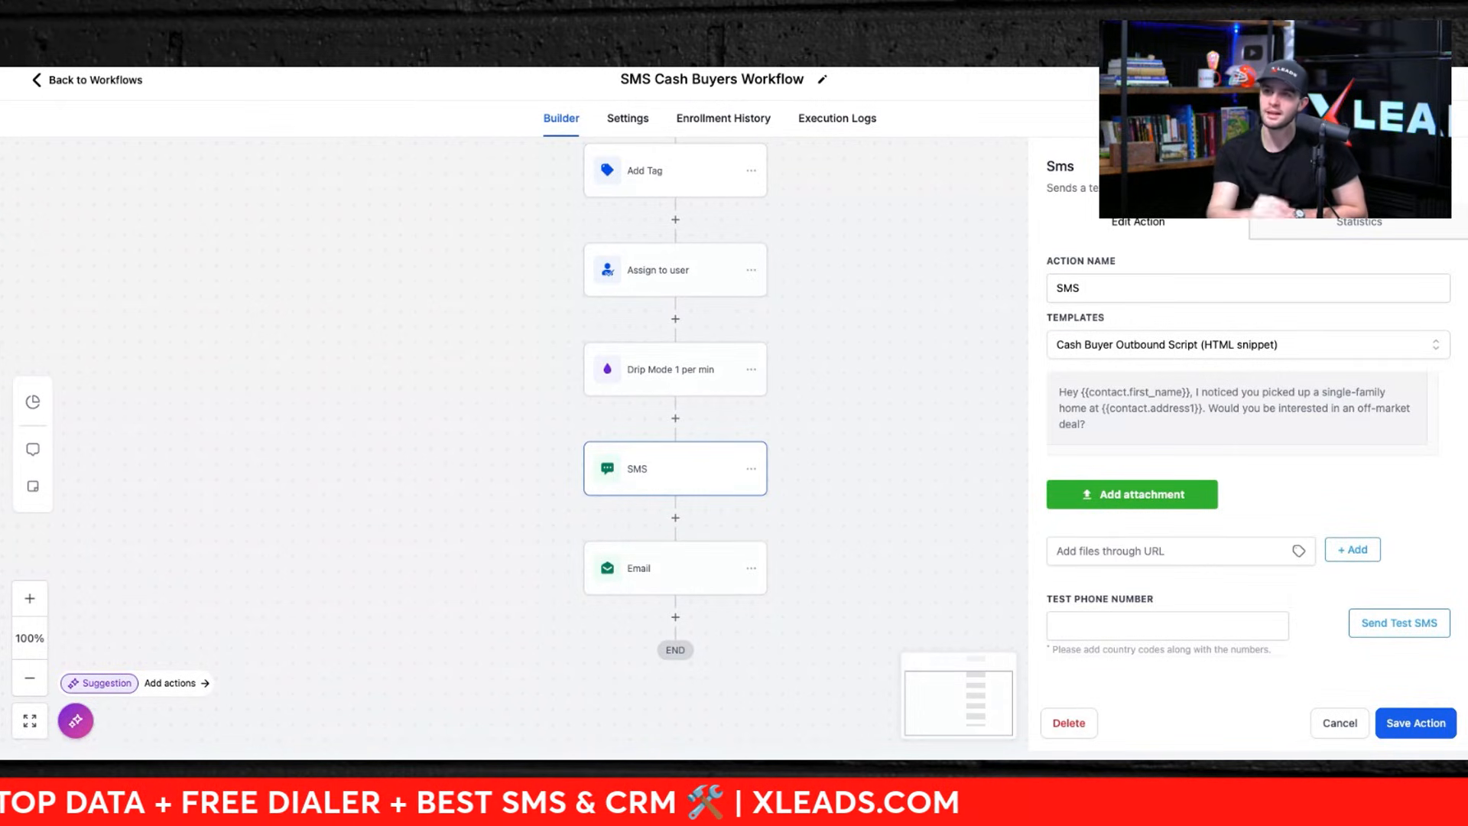
left_click(665, 569)
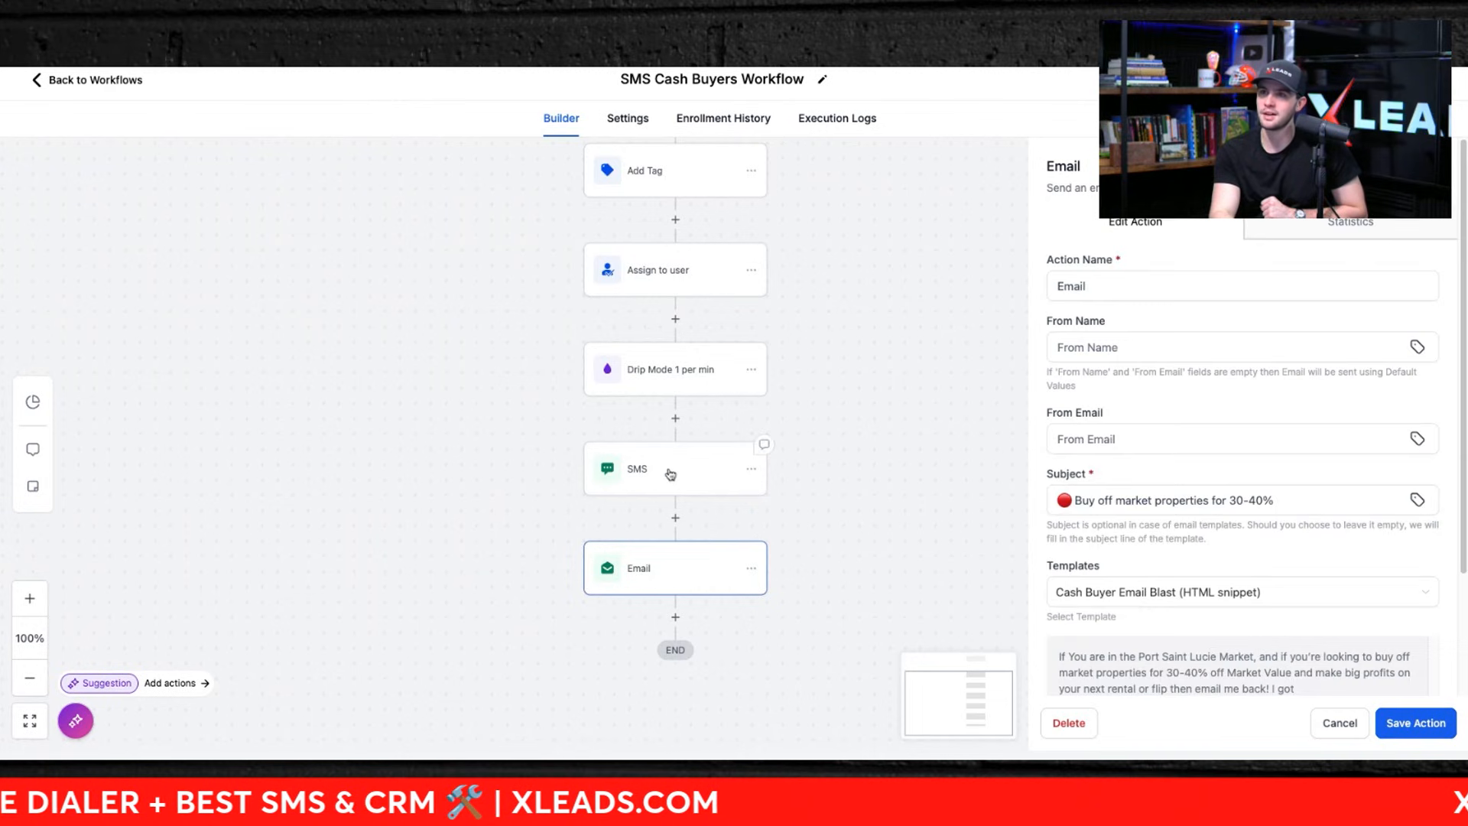
scroll(1221, 545, "down", 2)
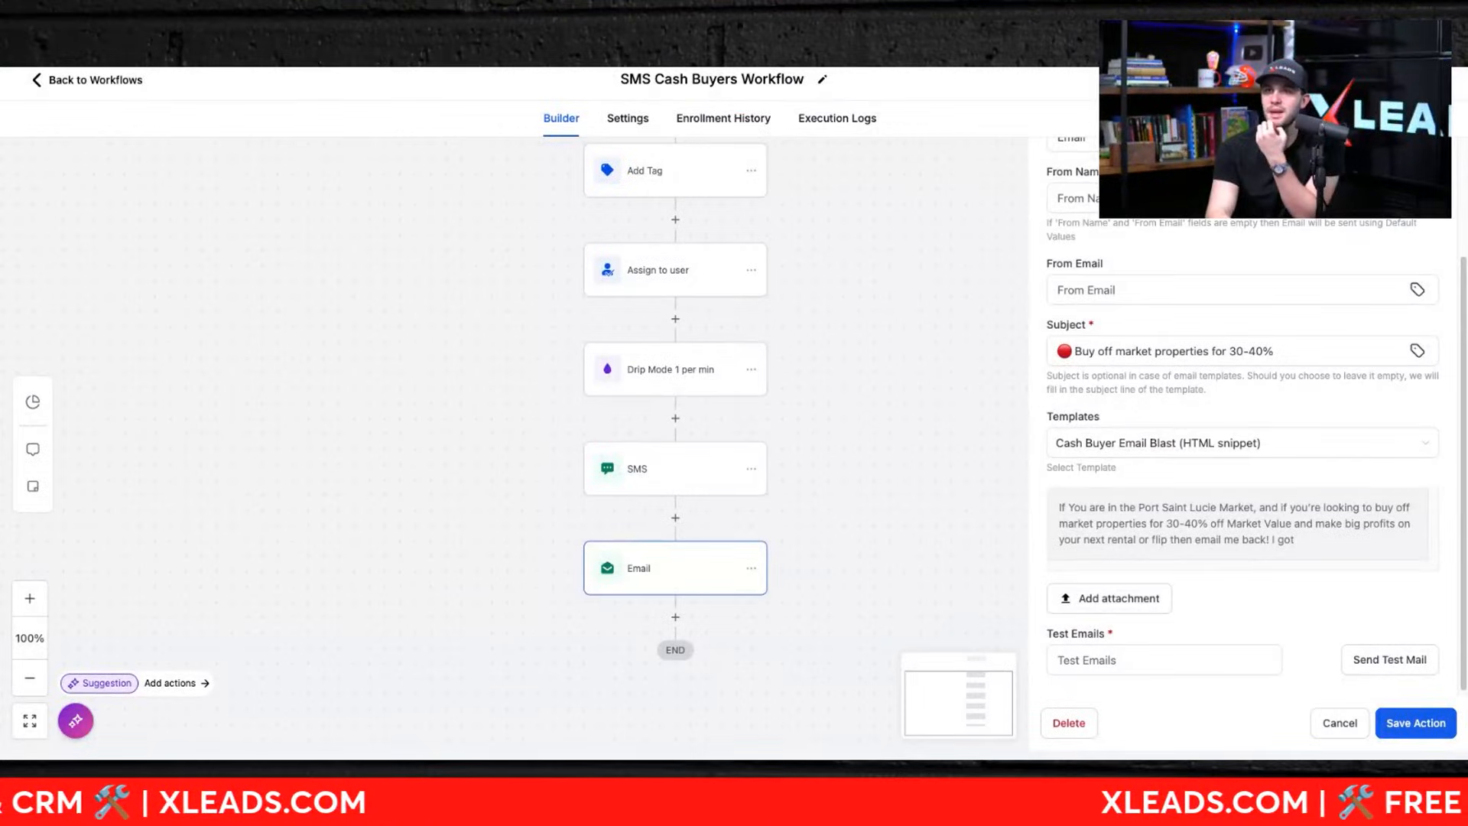
Step: Create a new workflow from scratch inside the Cash Buyer folder
left_click(69, 80)
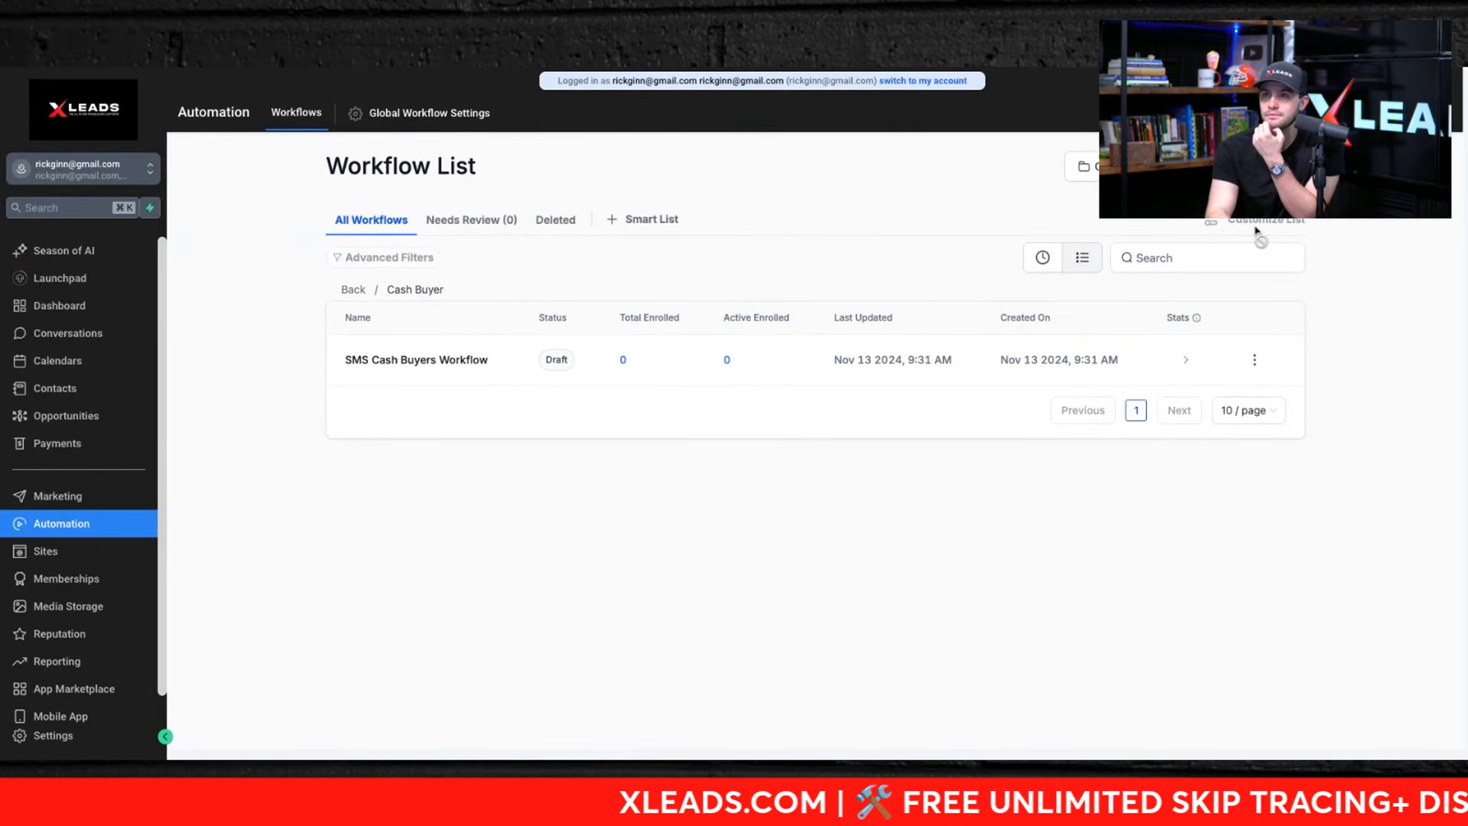
left_click(1242, 166)
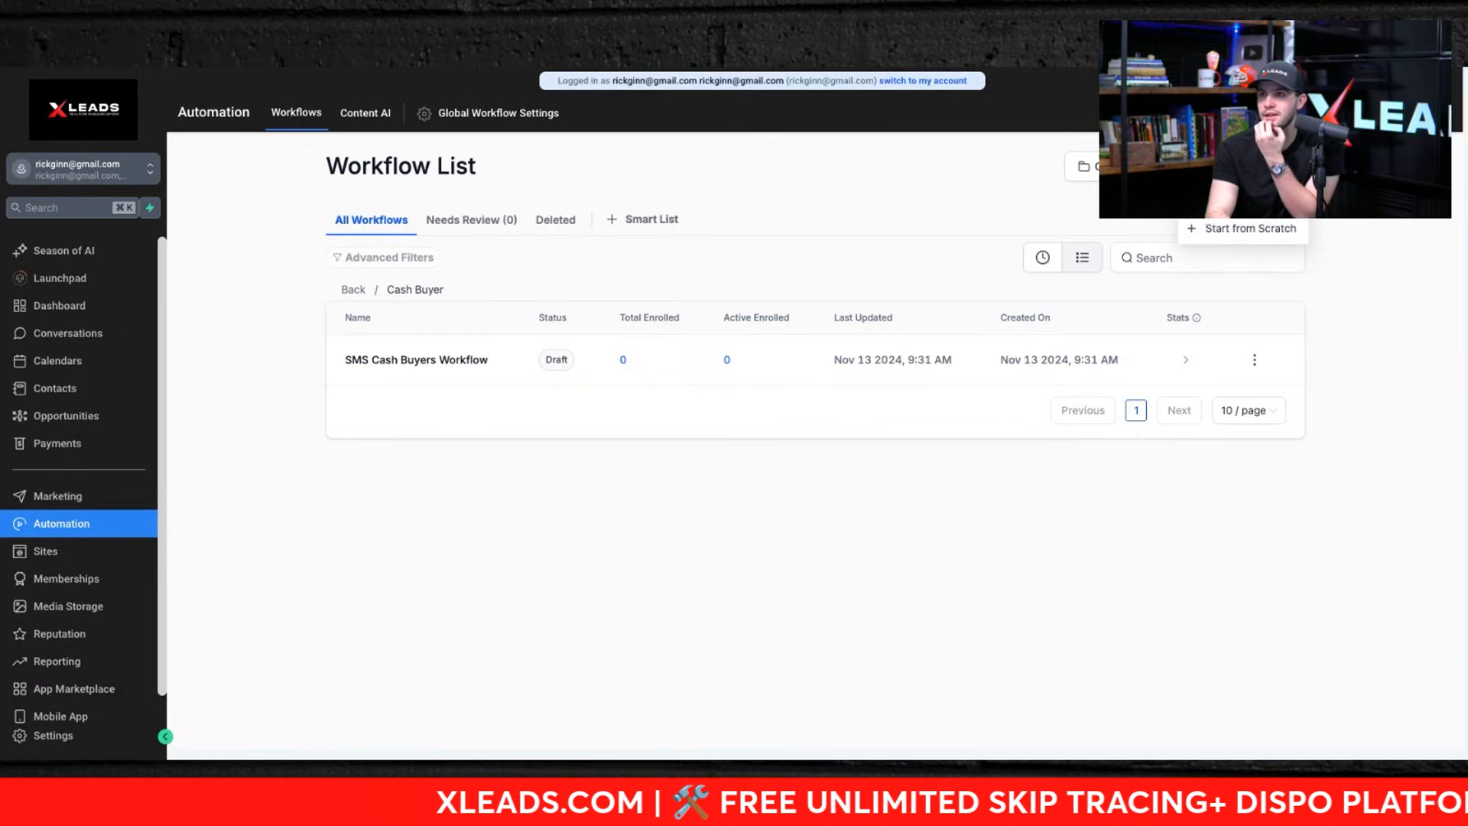
left_click(1215, 227)
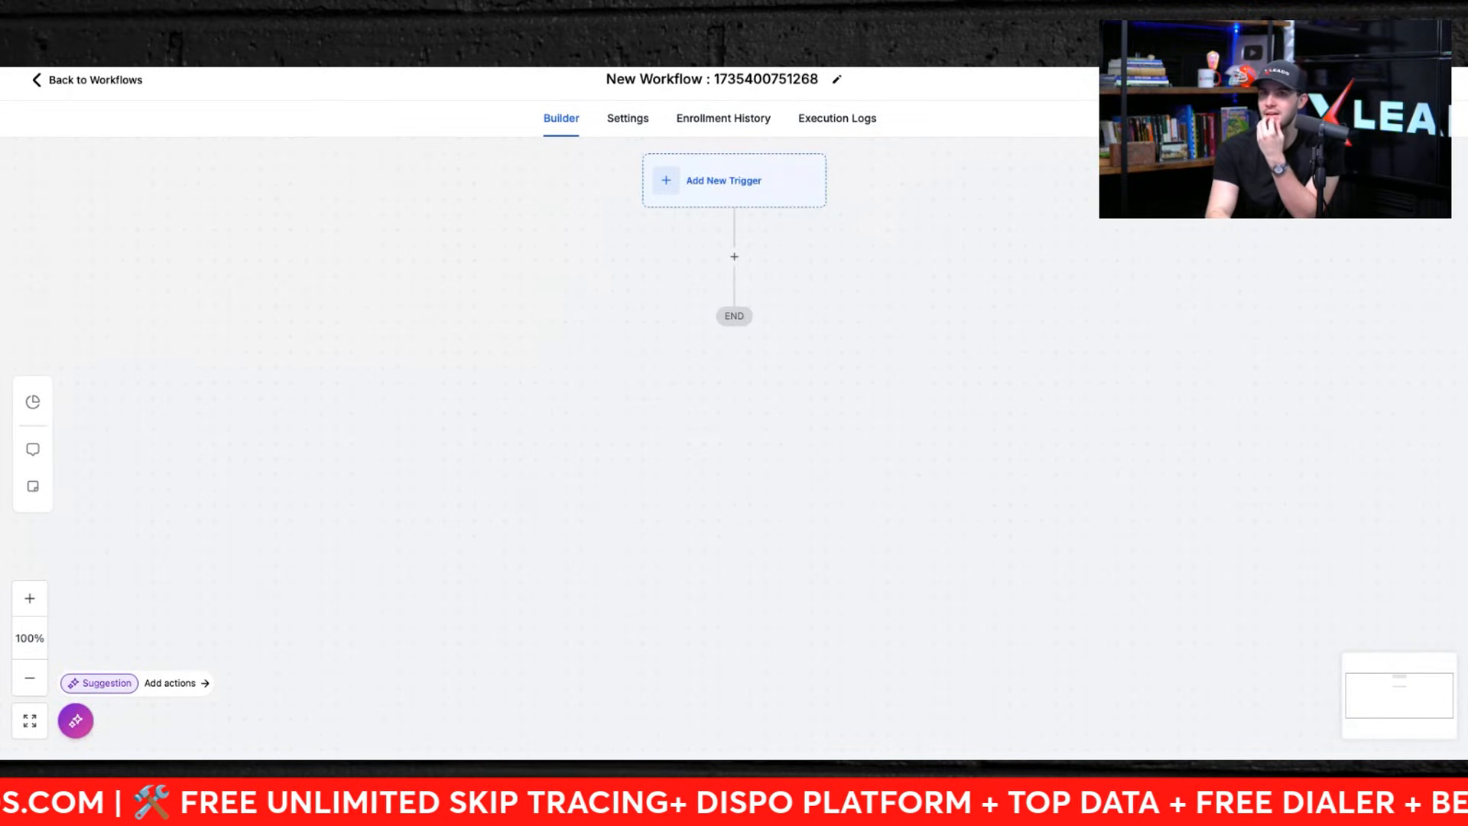
Step: Add a Contact Tag trigger to the new workflow with a Tag Added filter
left_click(713, 180)
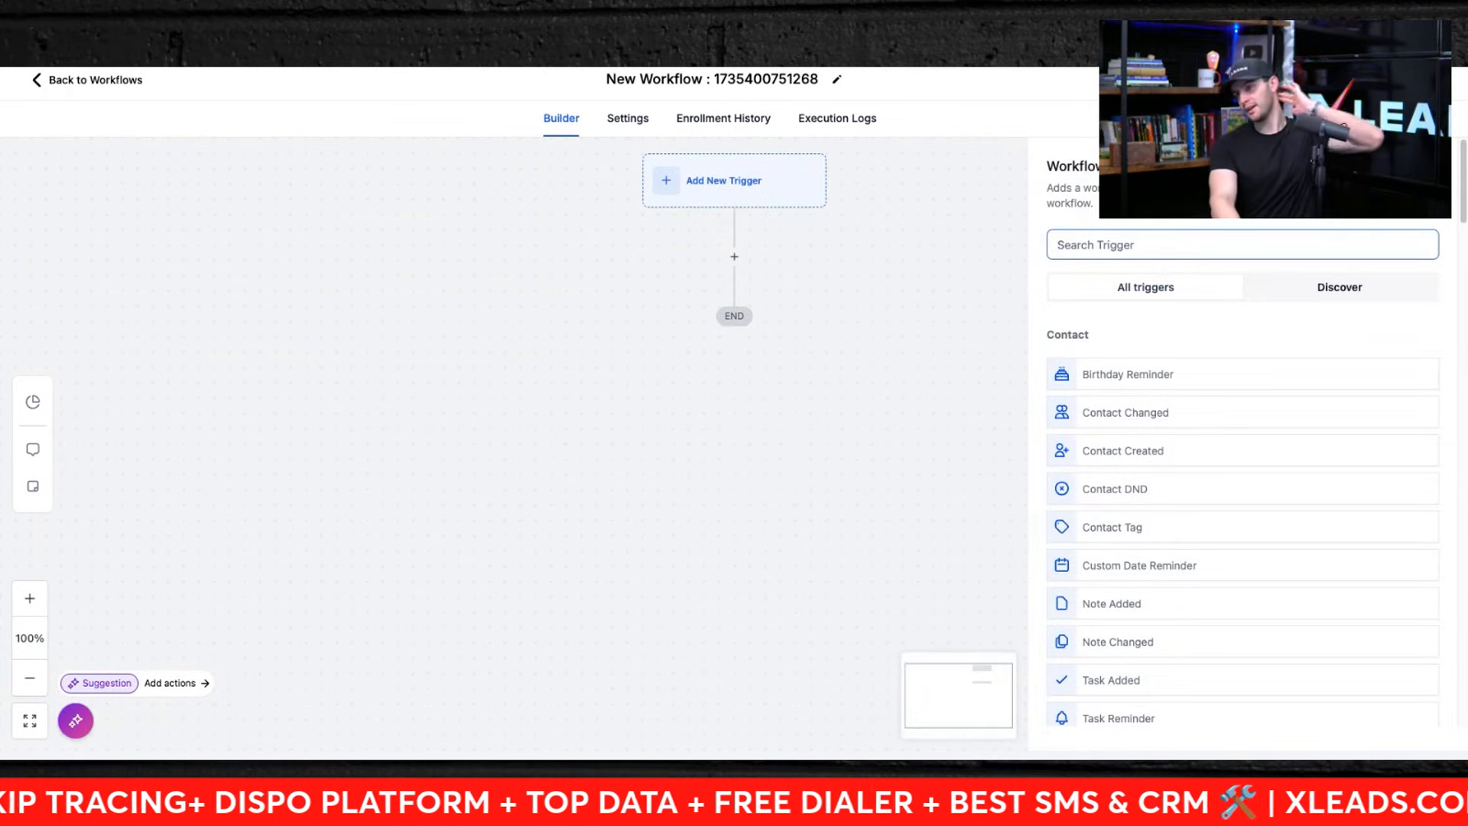
type("tag")
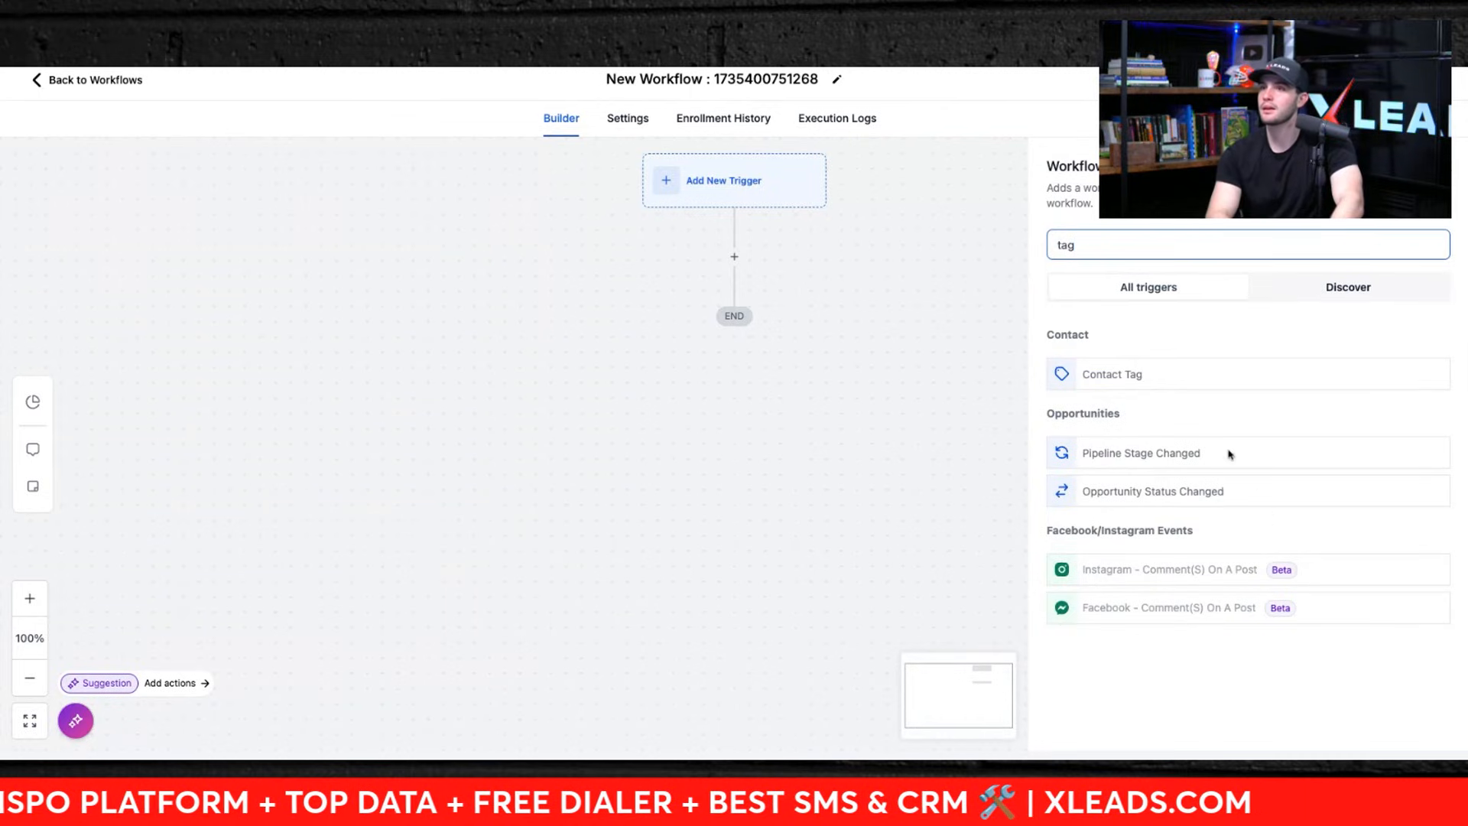
left_click(1170, 382)
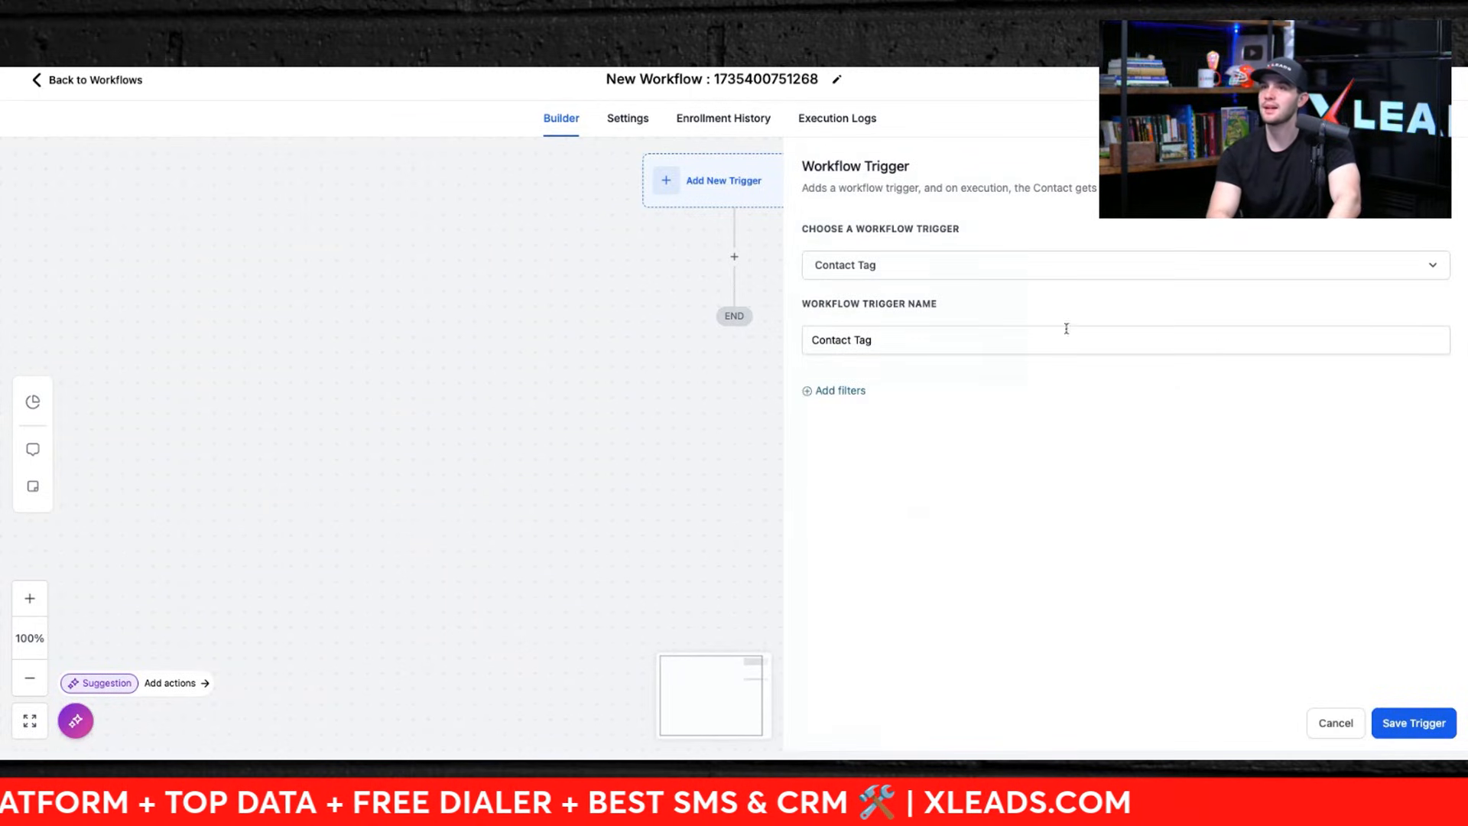
left_click(827, 392)
left_click(918, 412)
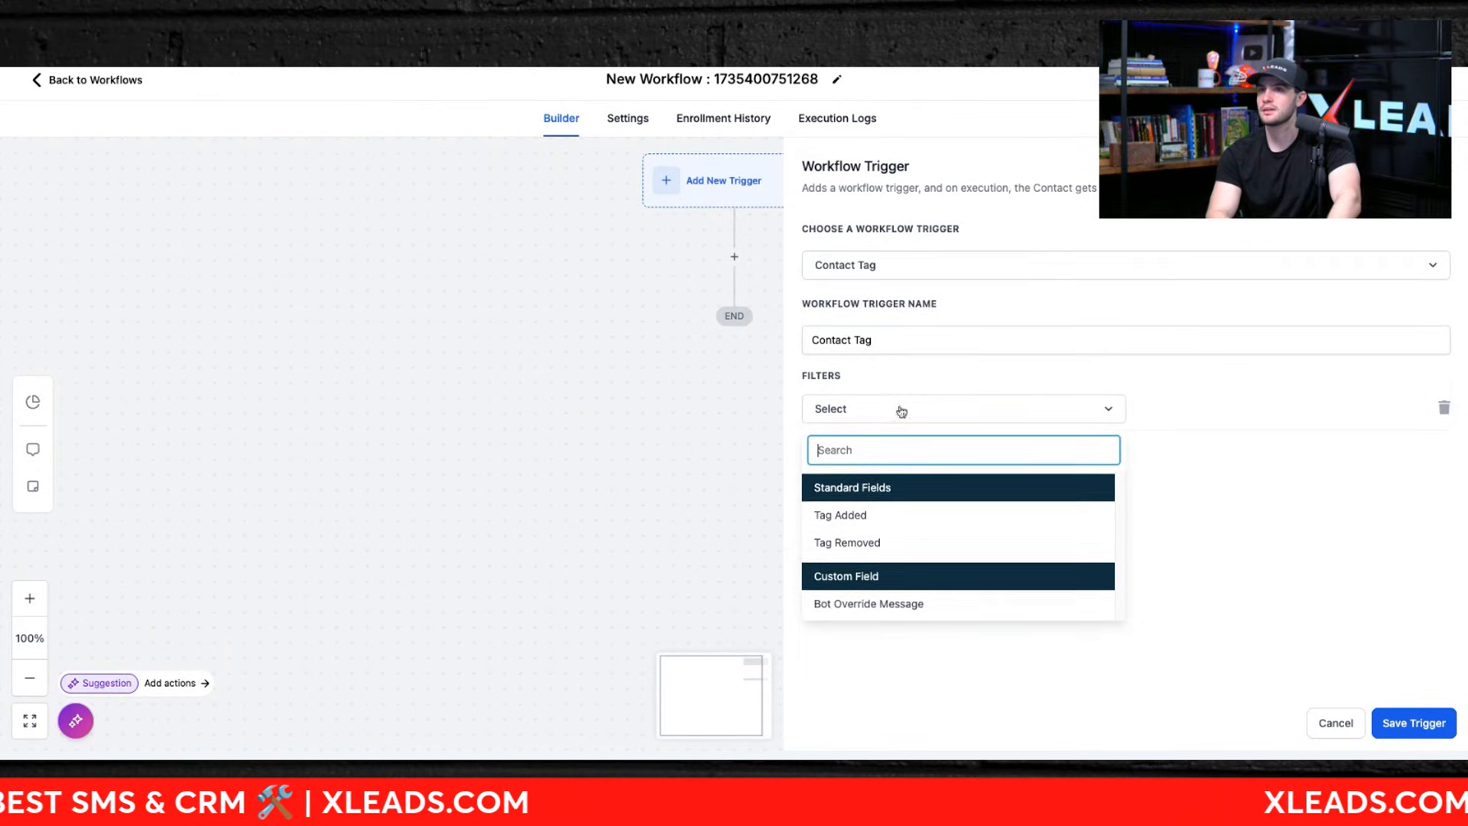
left_click(886, 386)
left_click(876, 411)
left_click(848, 516)
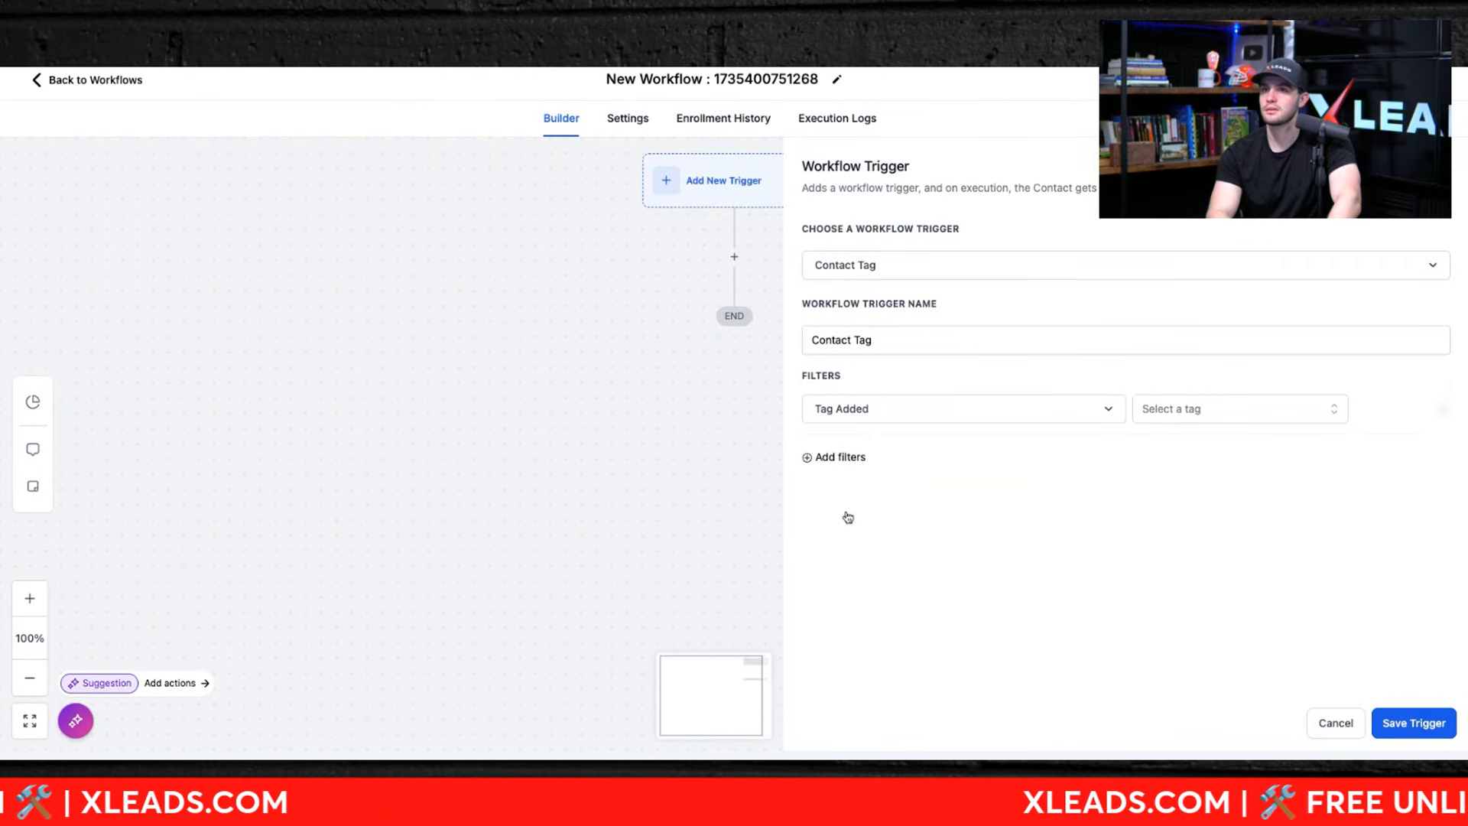
Step: Set the Tag Added filter to the dispo tag and save the trigger
left_click(1181, 408)
scroll(1180, 518, "down", 2)
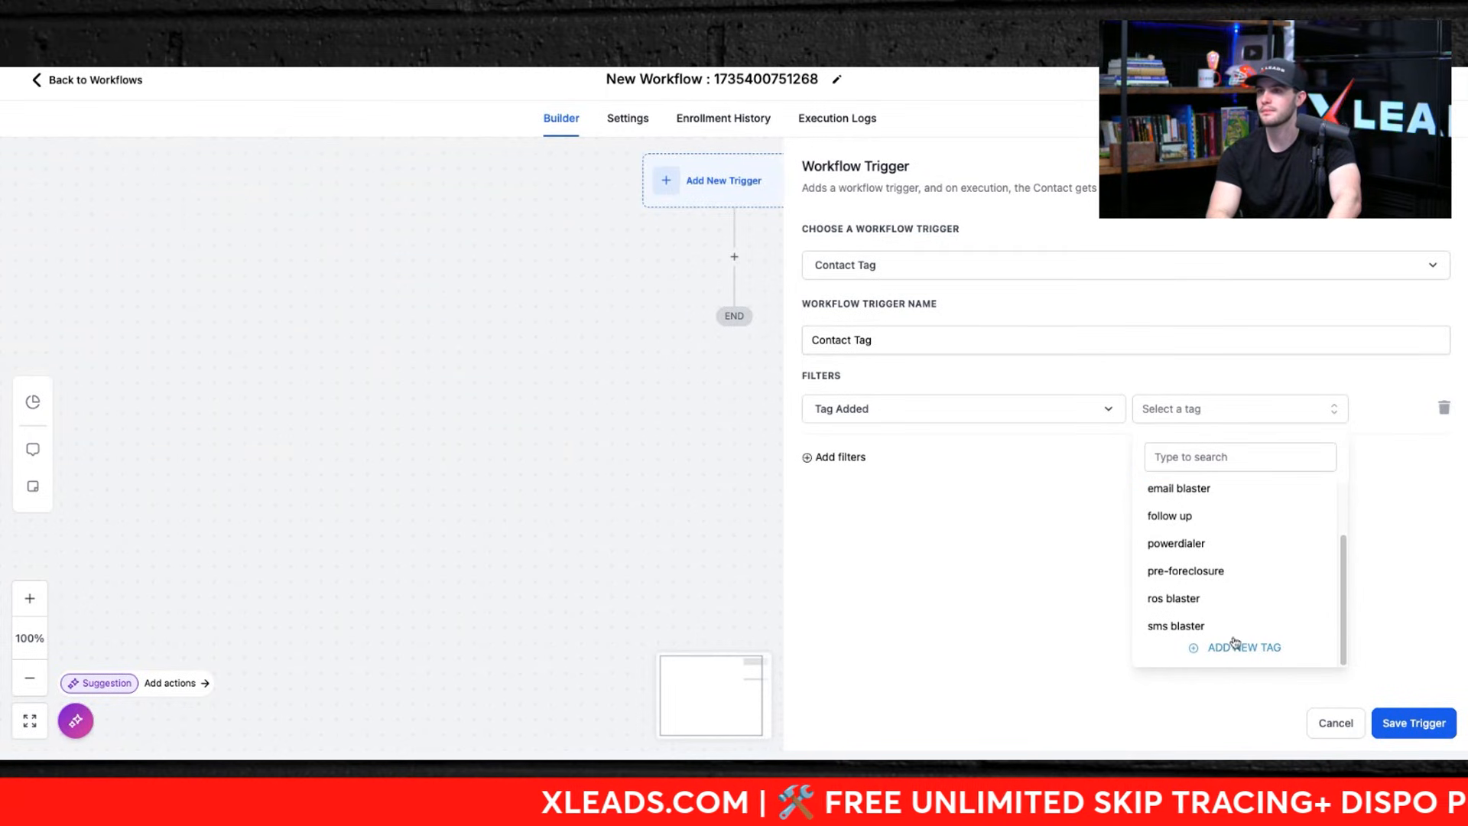
scroll(1250, 569, "up", 2)
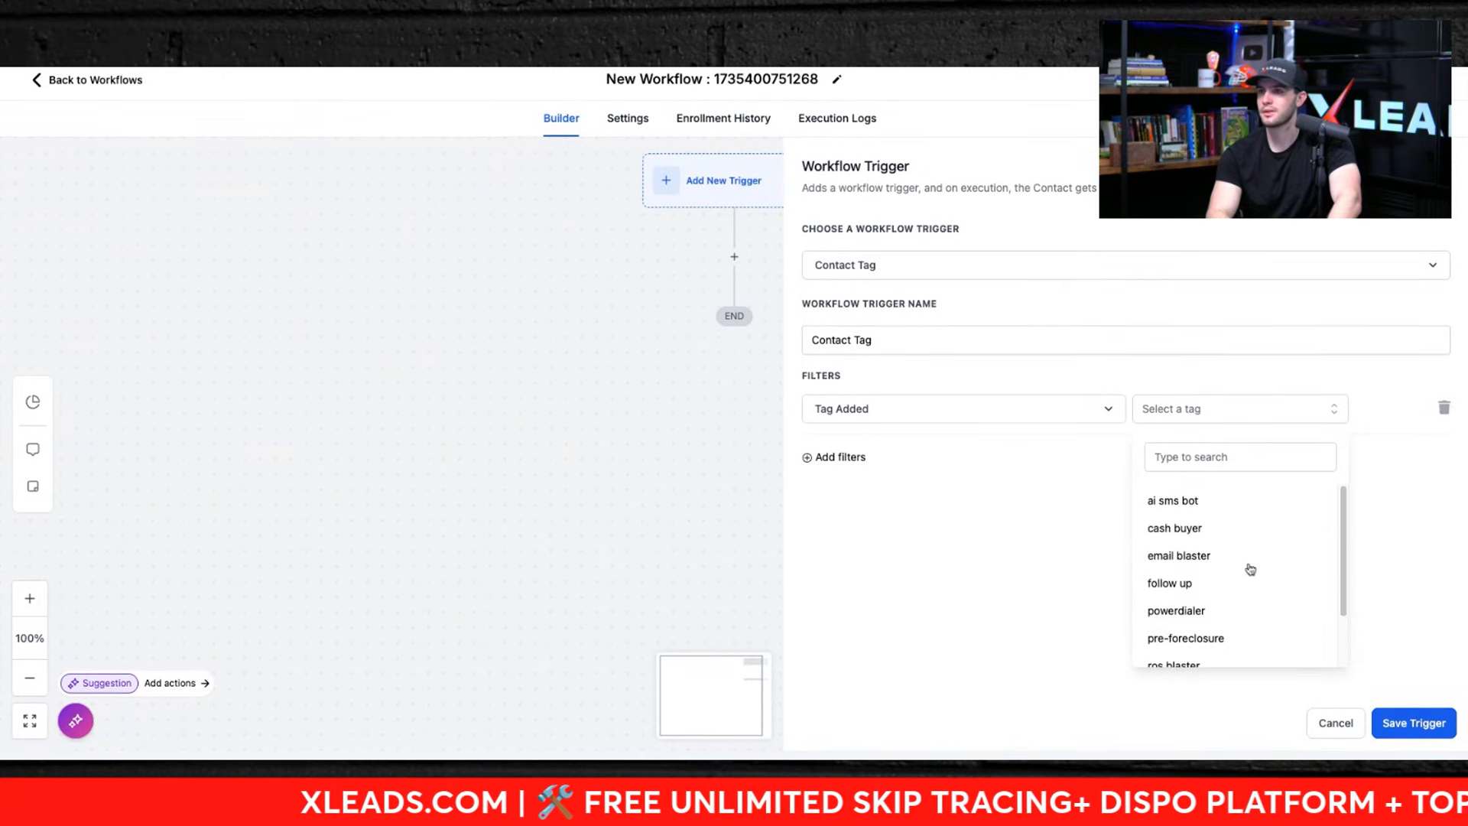
left_click(1209, 458)
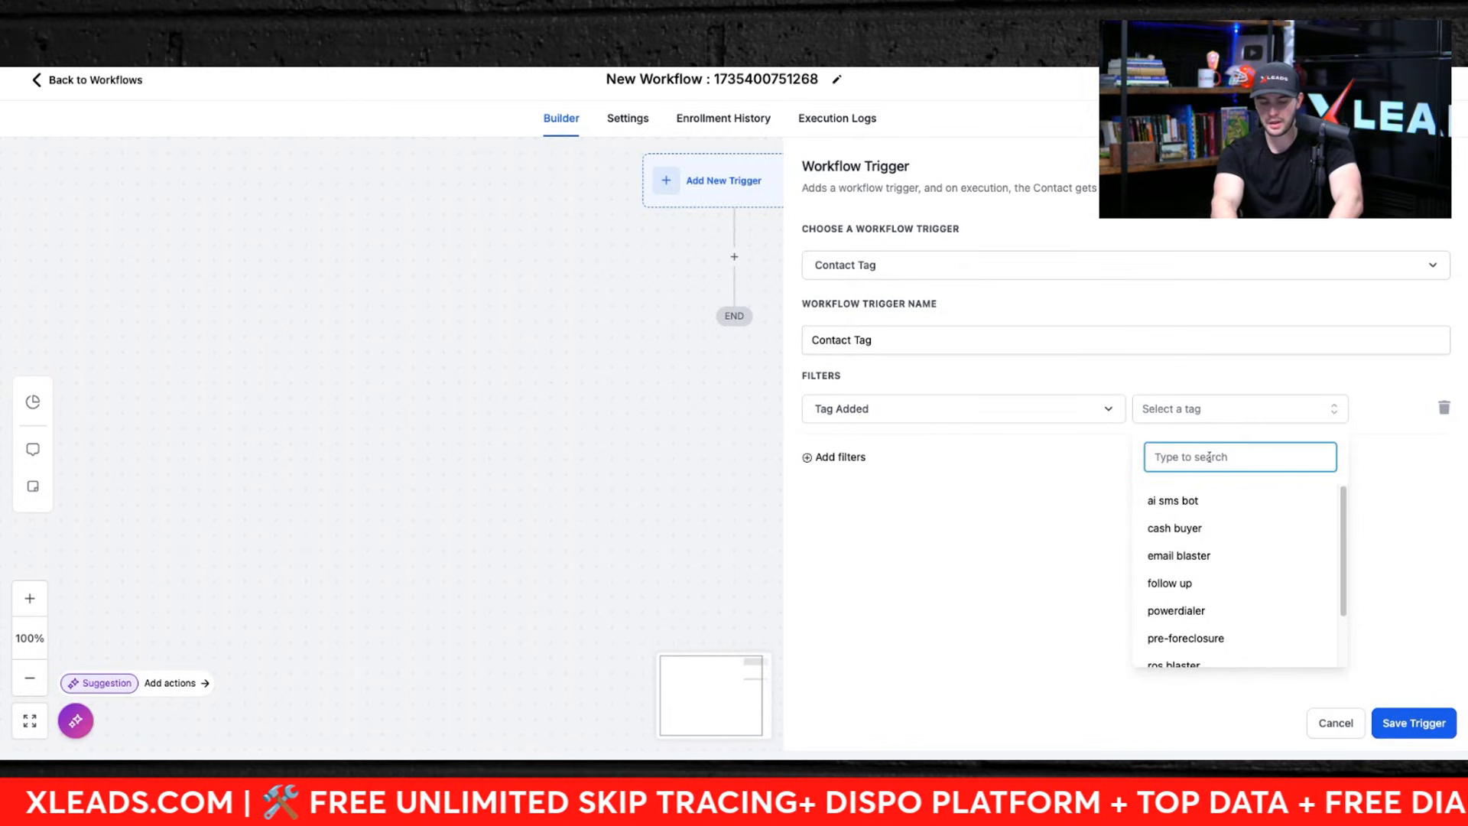
type("dispo")
left_click(1217, 492)
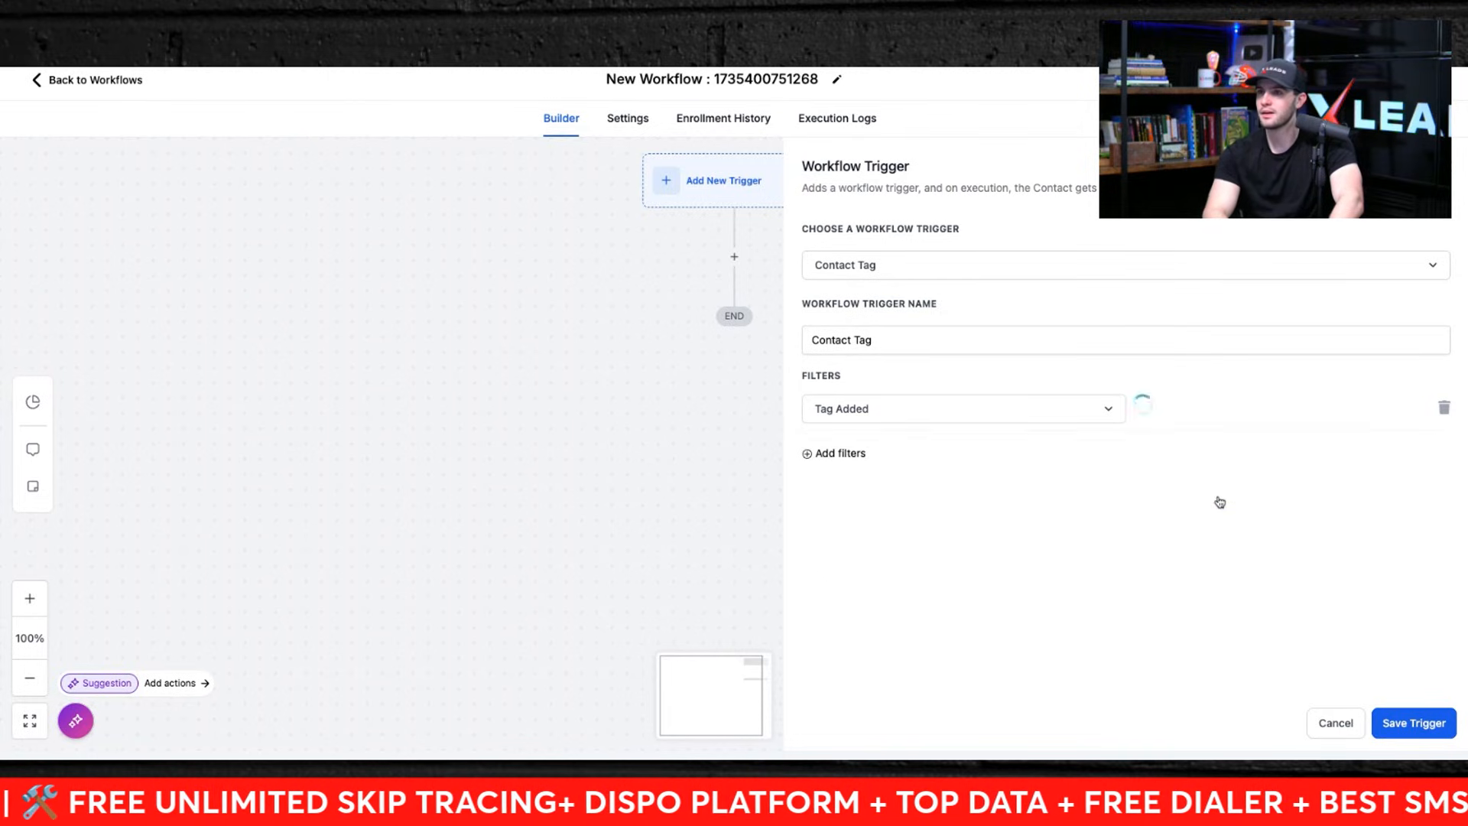
left_click(1432, 736)
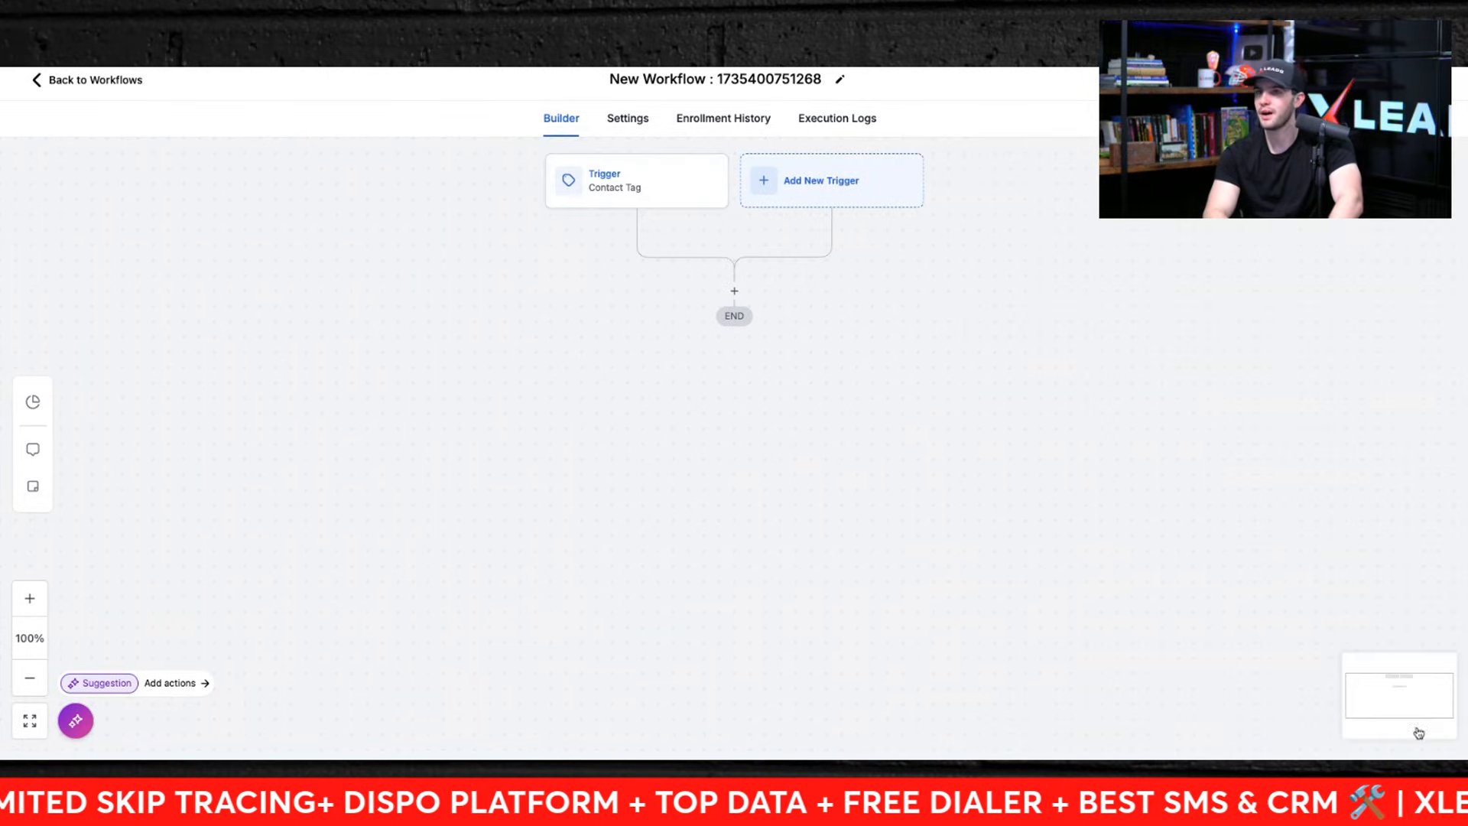
left_click(609, 186)
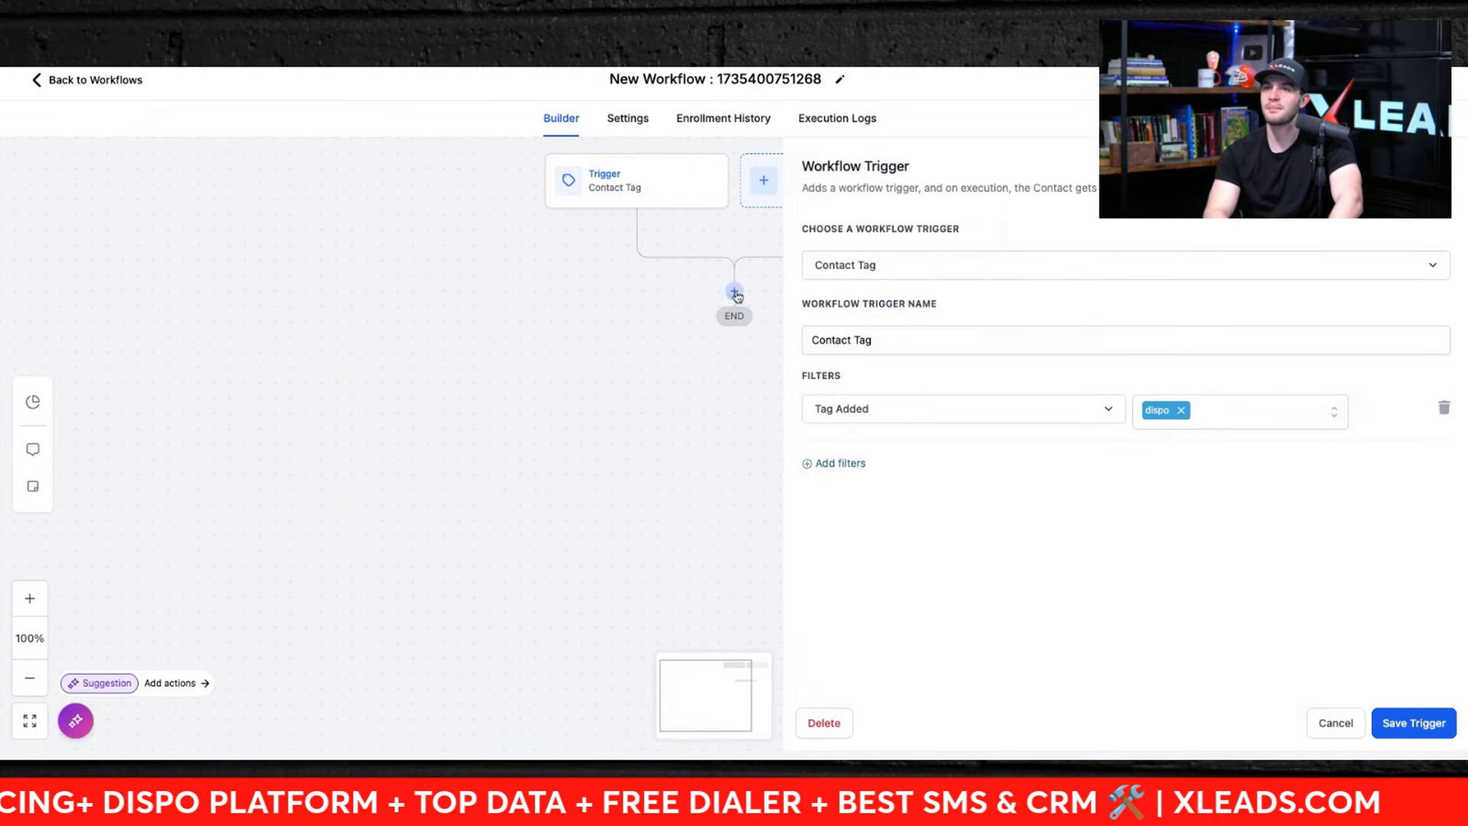
Step: Add a Send SMS action below the Contact Tag trigger, leaving its template unselected
left_click(734, 291)
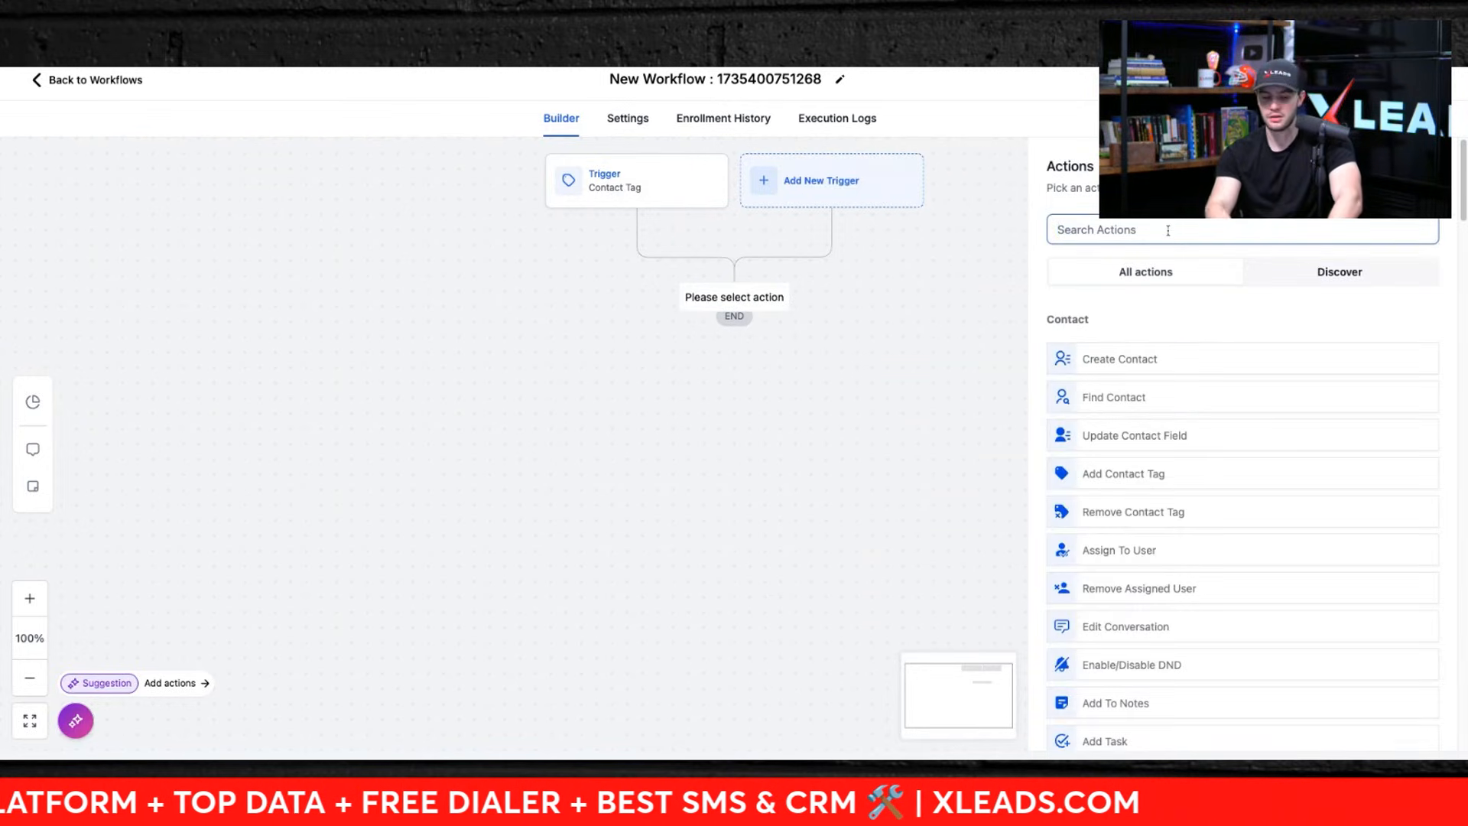
type("sms")
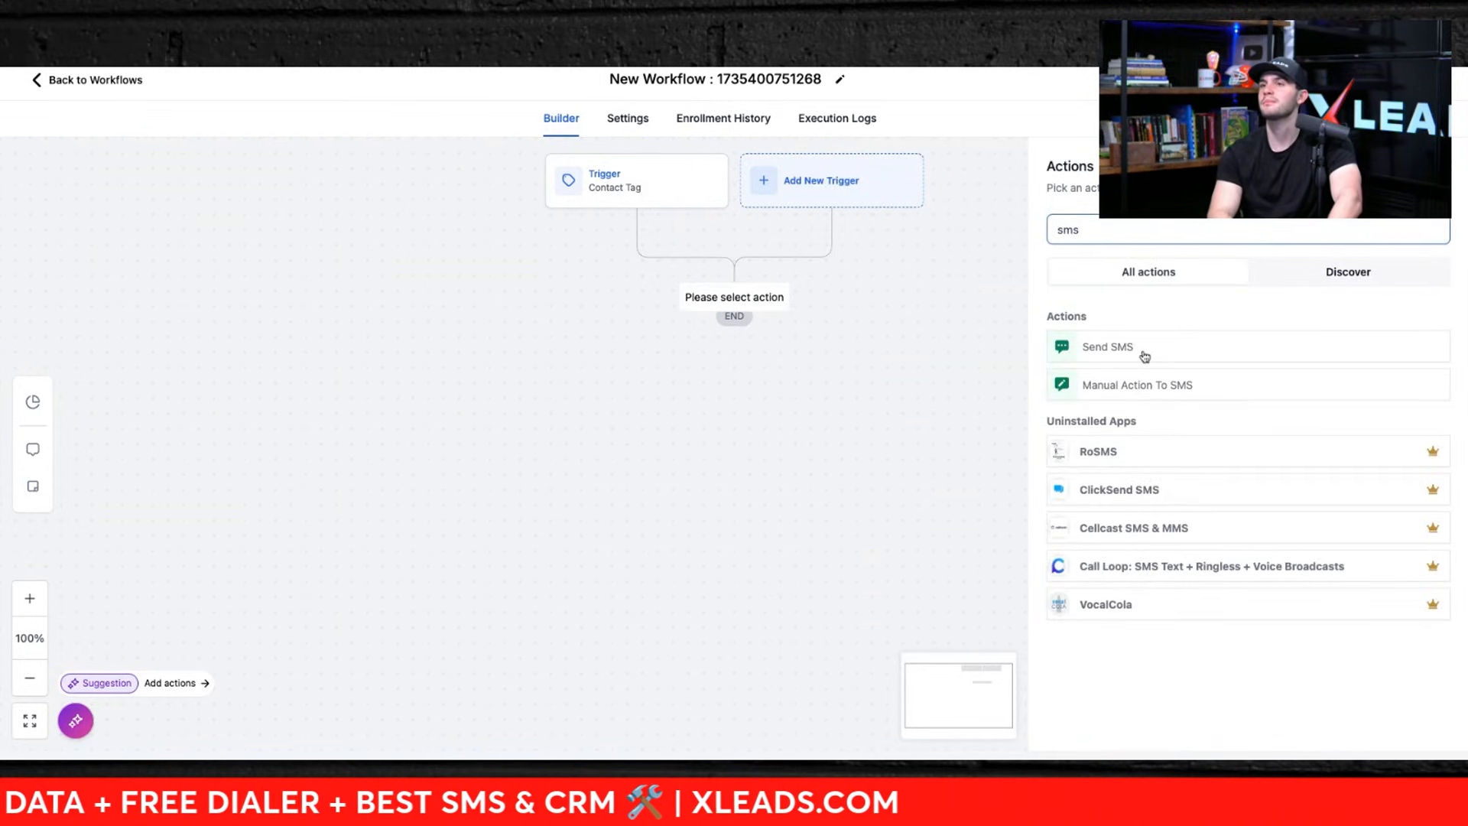
left_click(1144, 357)
left_click(1112, 352)
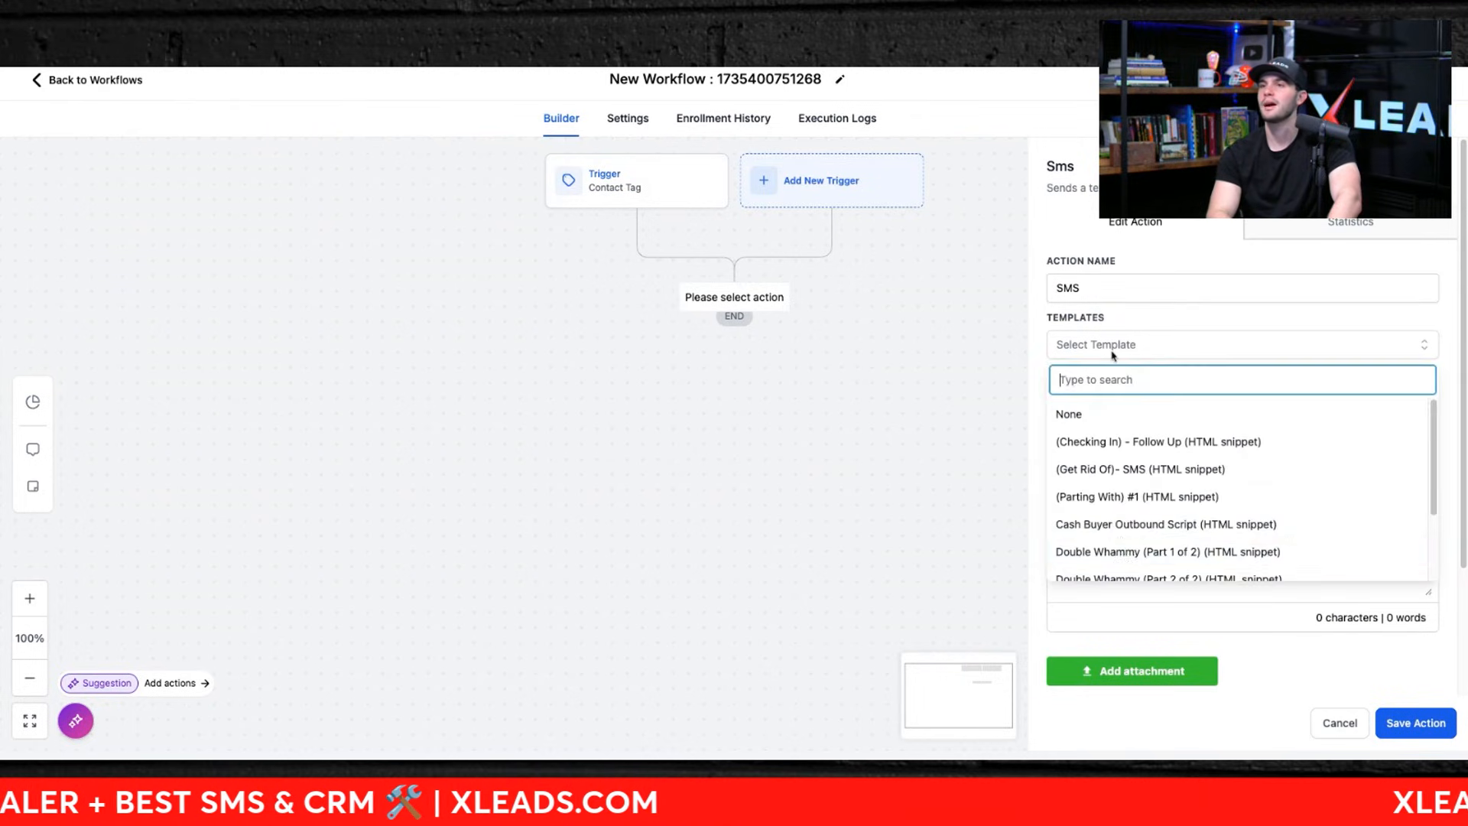
scroll(1123, 547, "down", 3)
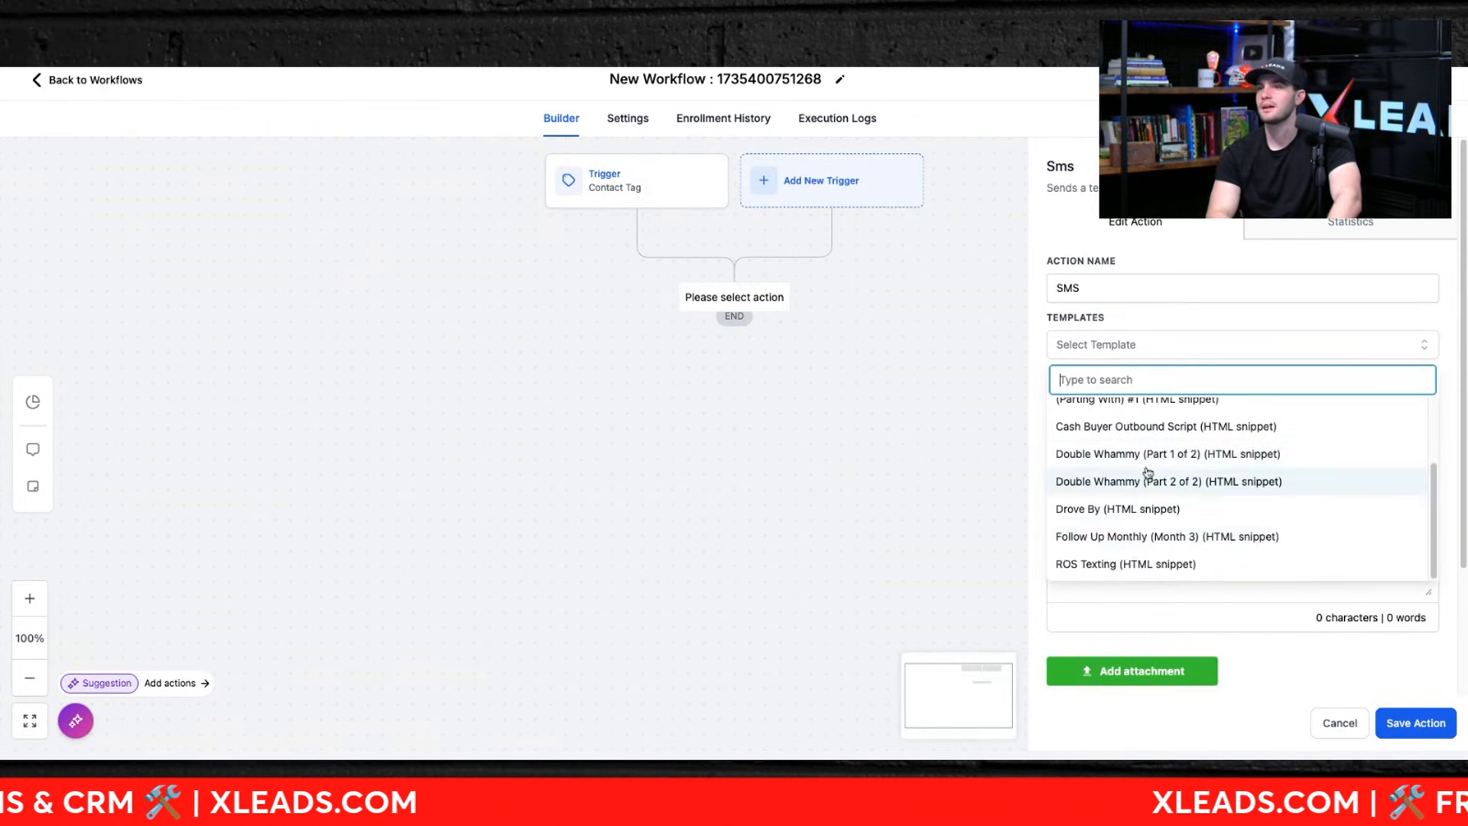
scroll(1139, 497, "up", 2)
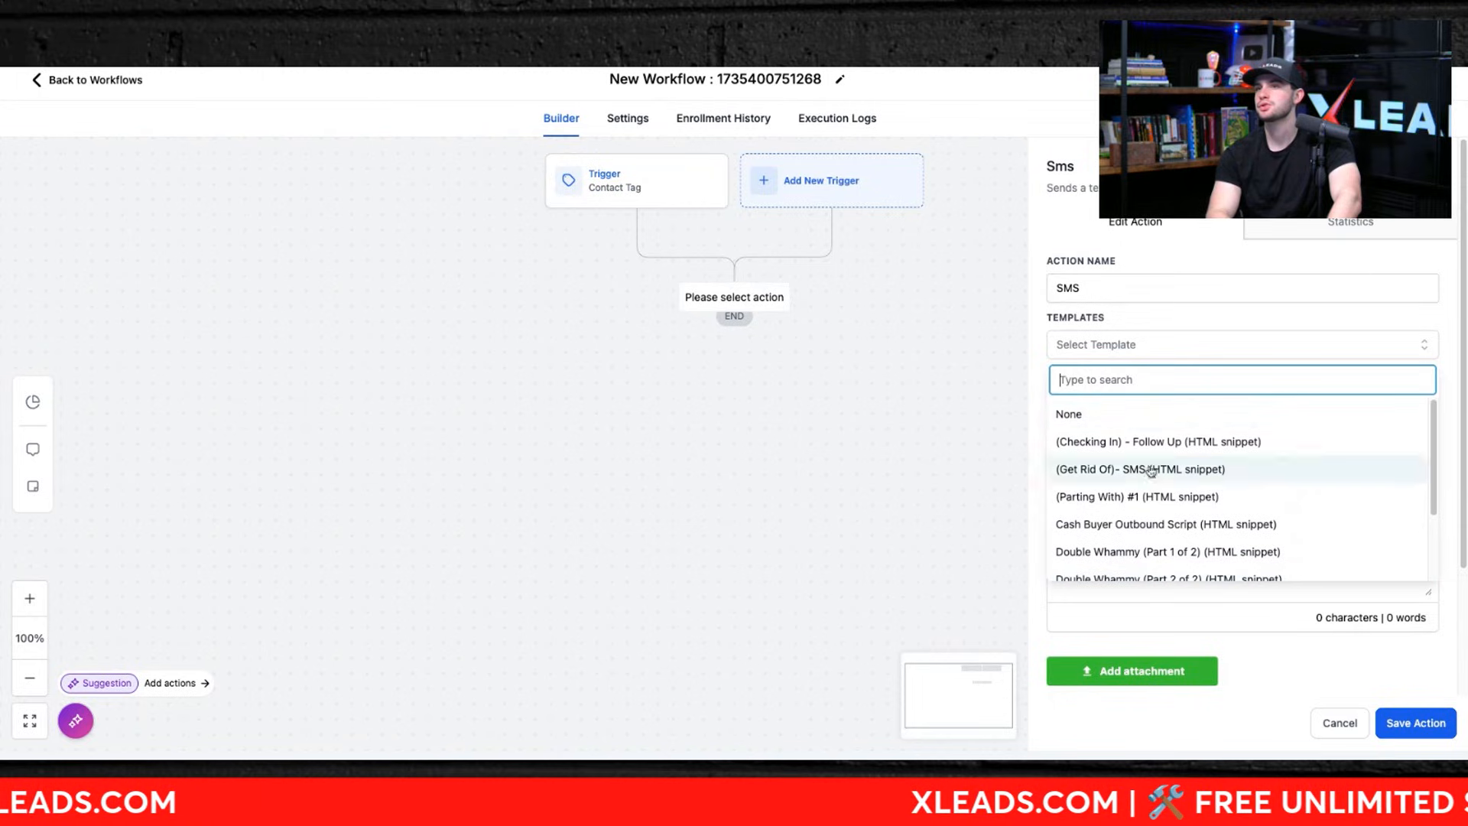
left_click(1153, 320)
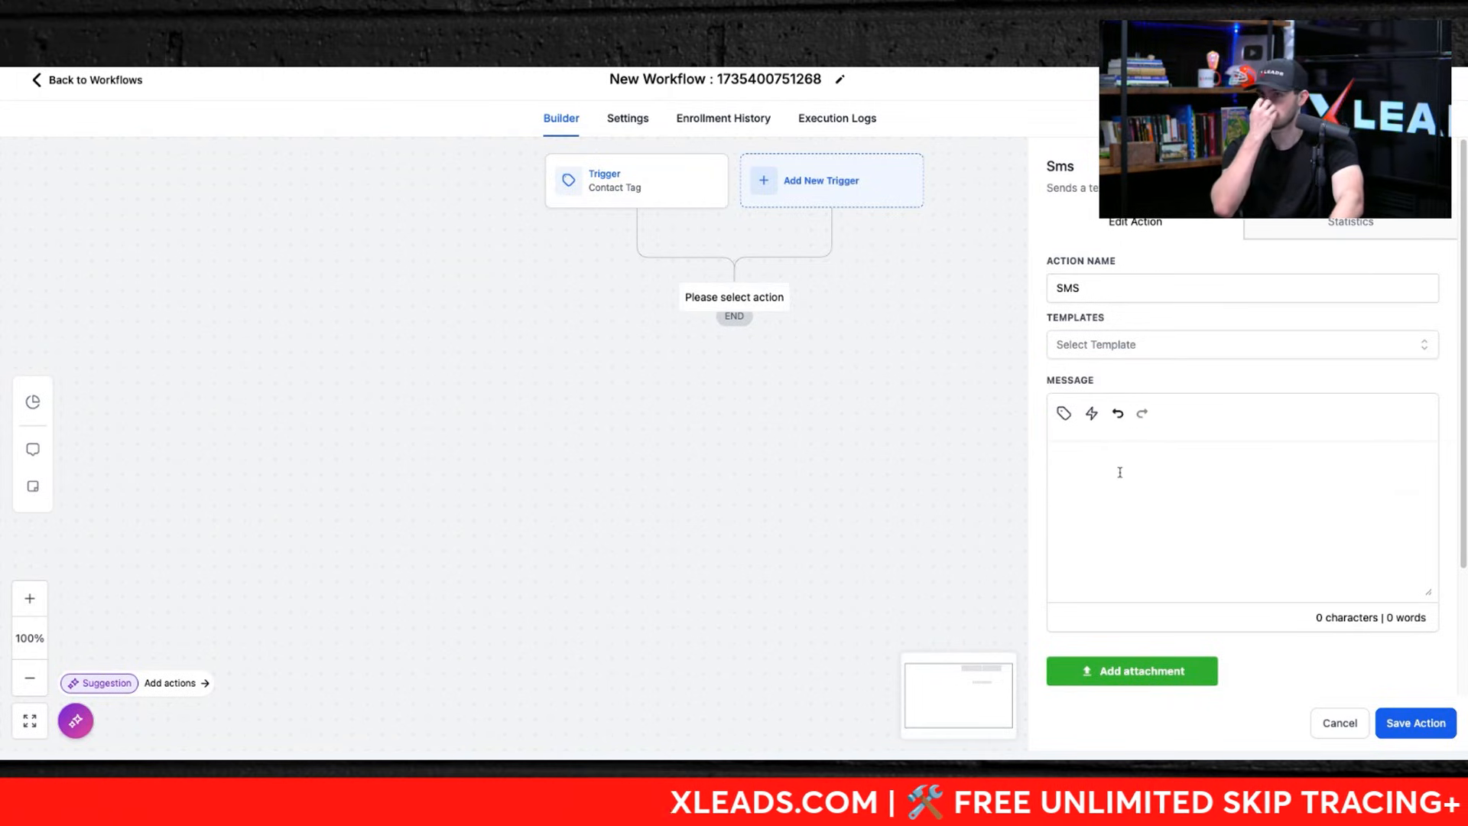
Step: Start the SMS message with "Hey {{contact.first_name}}, I just locked up a deal in {{contact.city}}" using inserted contact fields
type("Hey")
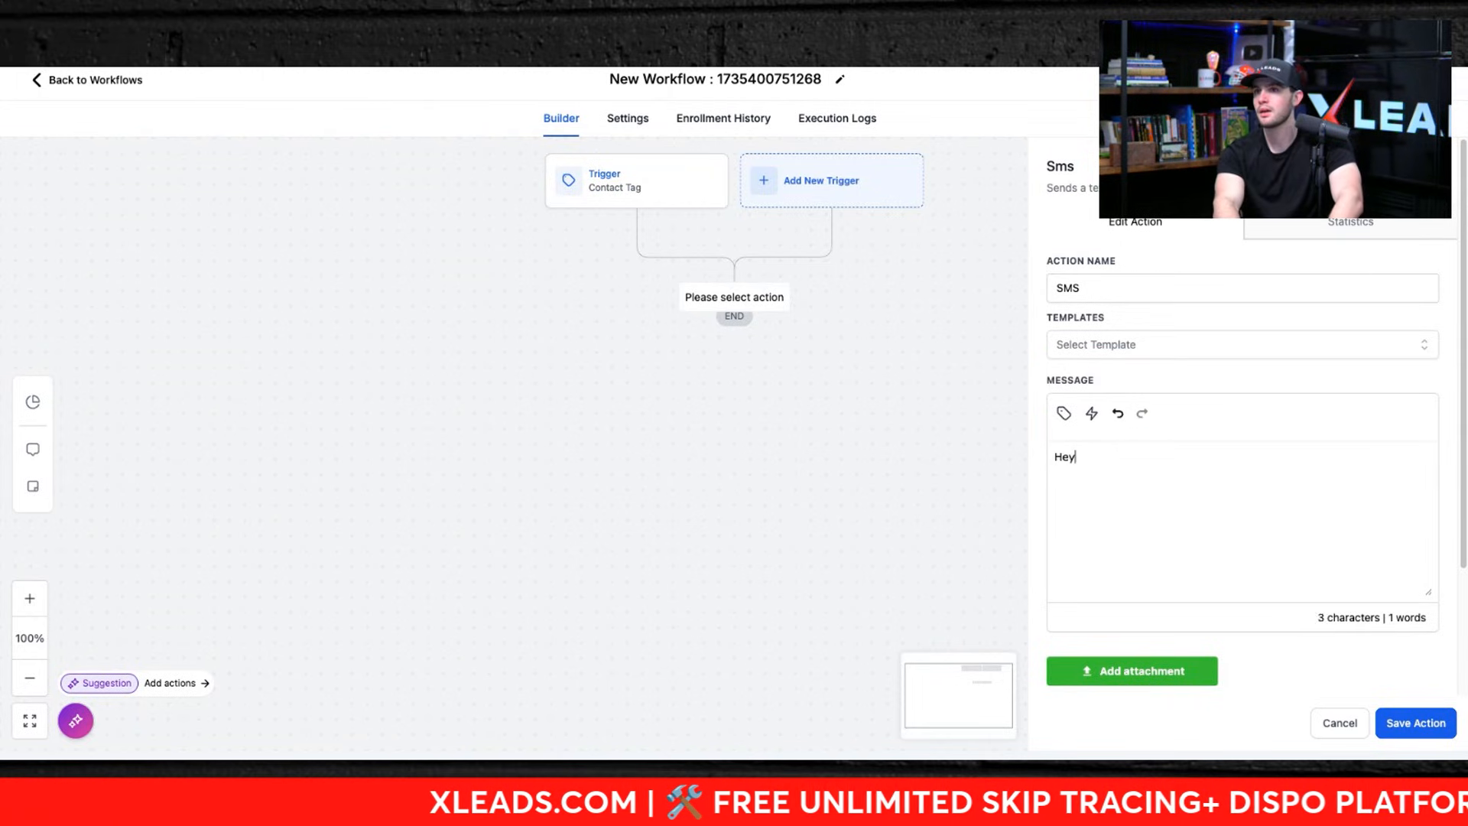
left_click(1063, 413)
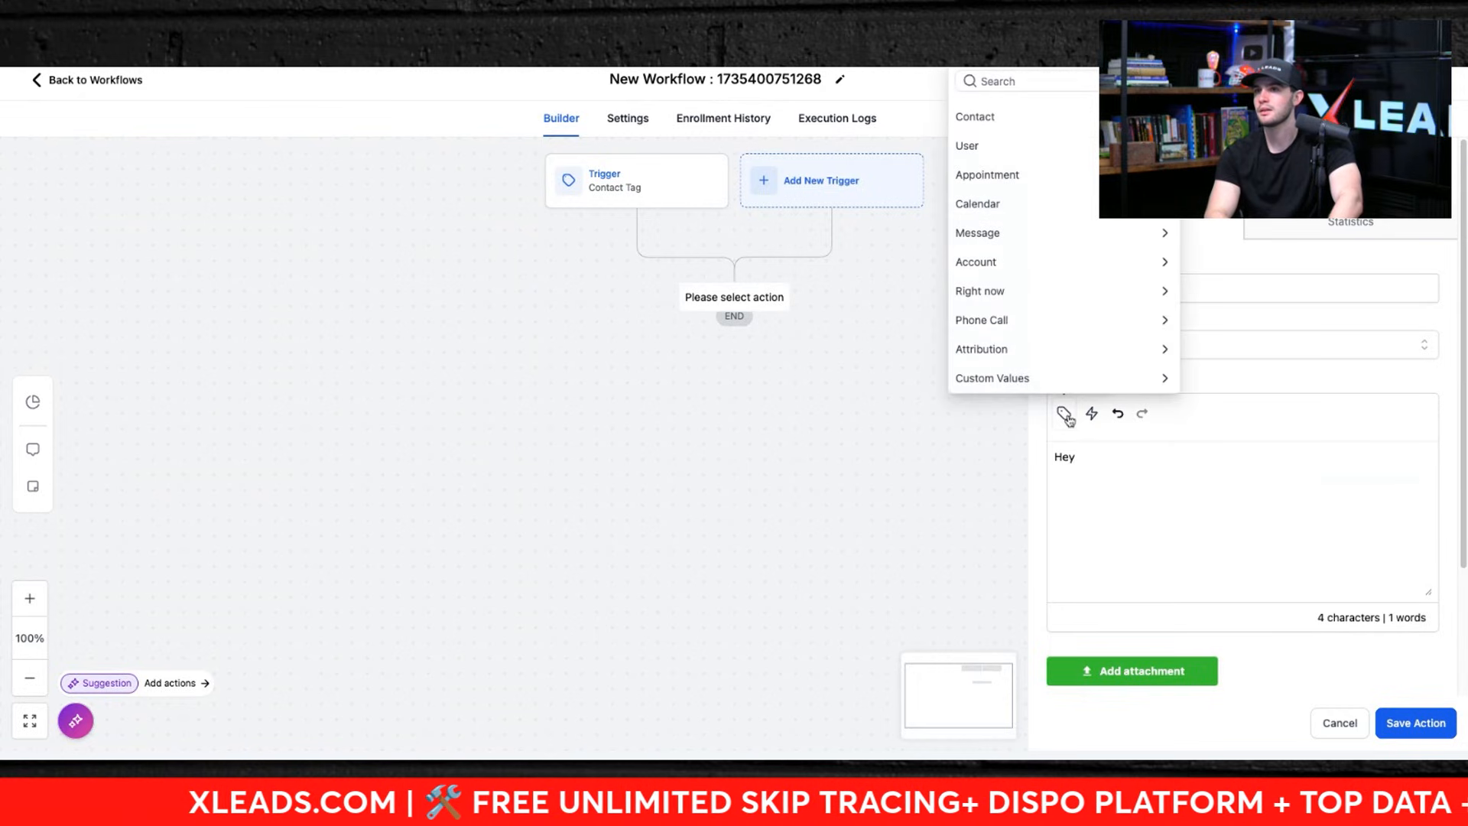
left_click(997, 120)
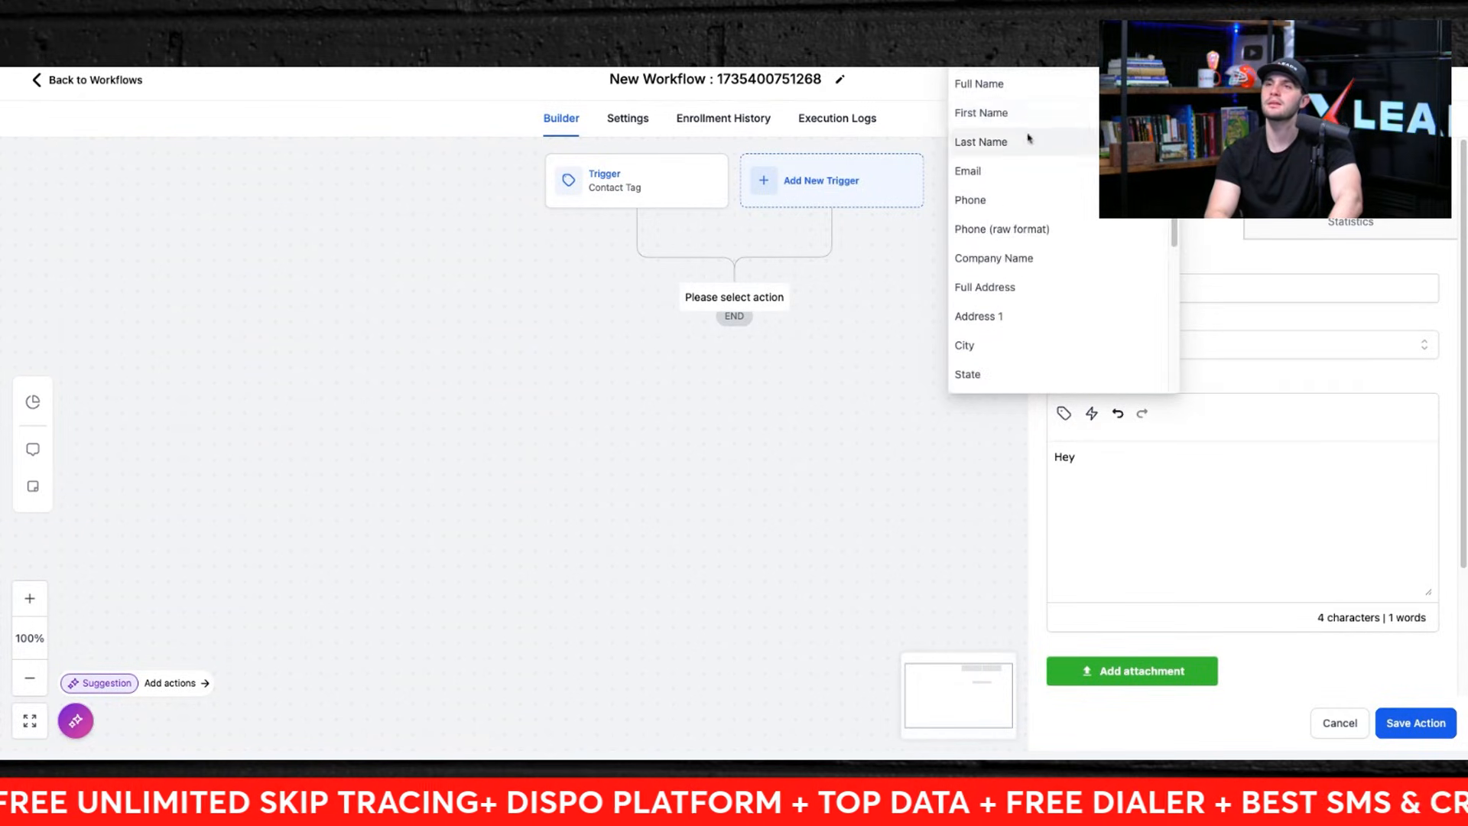
left_click(1016, 114)
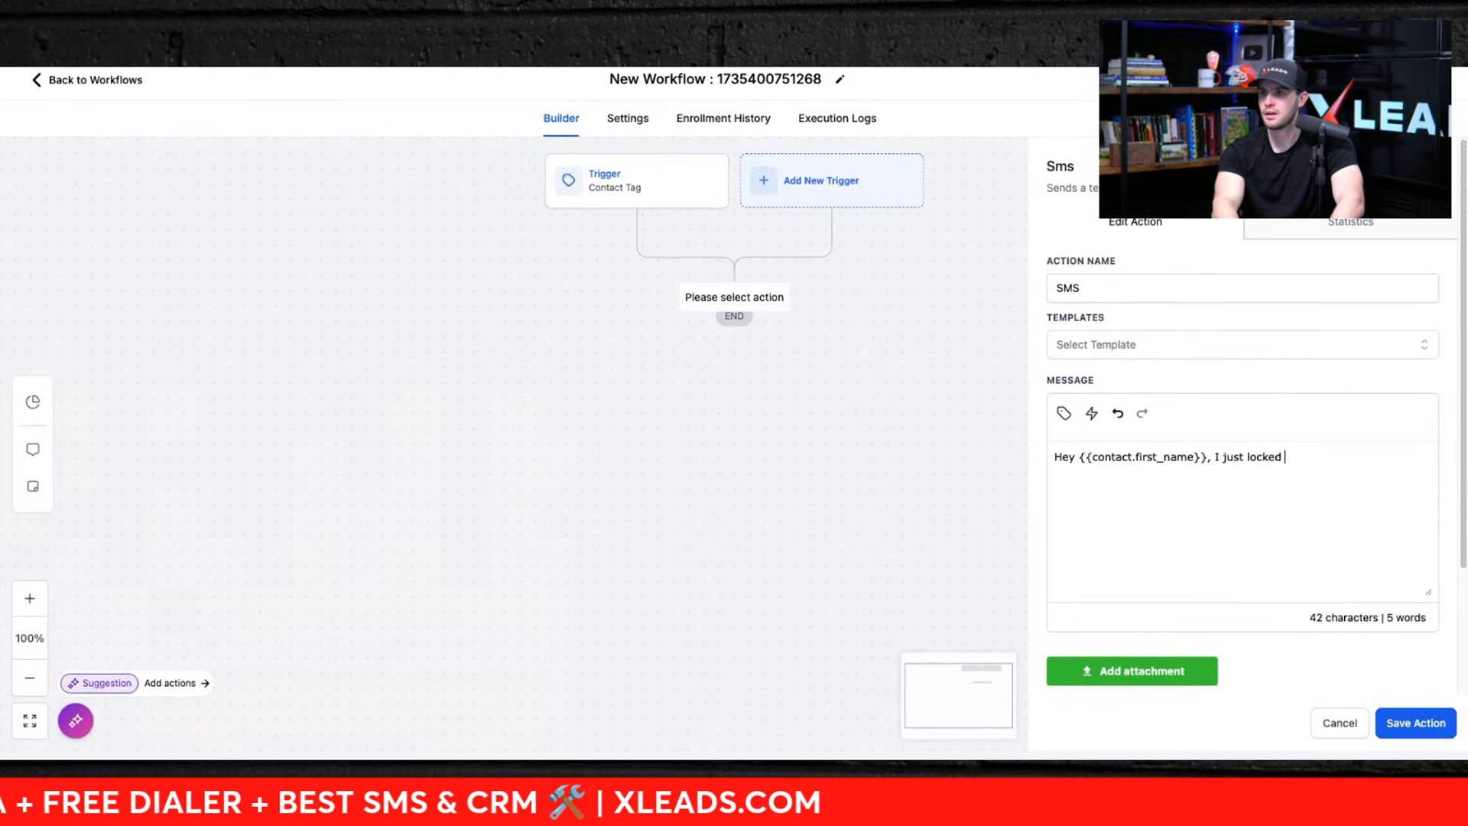
type("up a deal in")
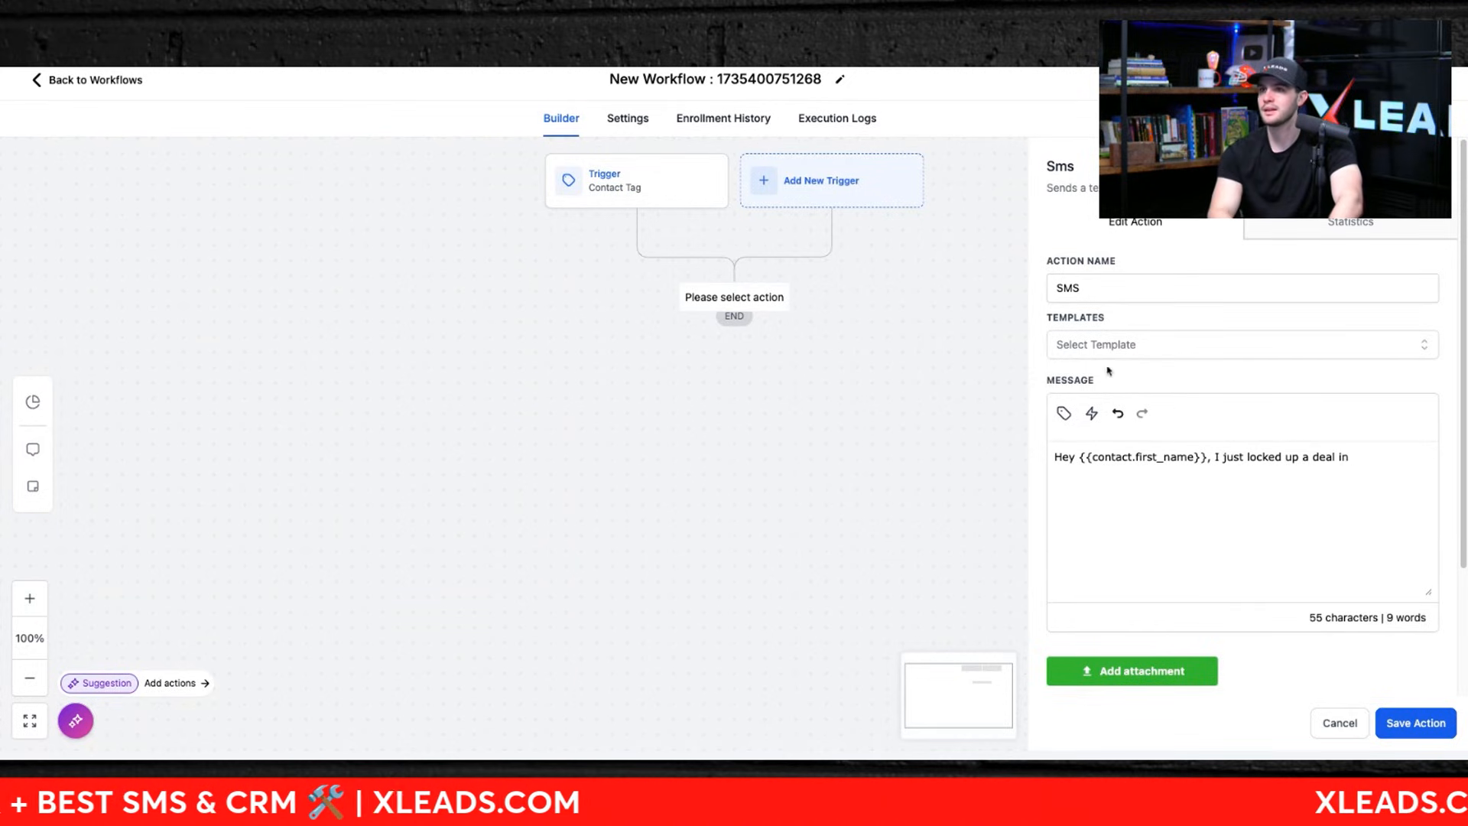
left_click(1064, 414)
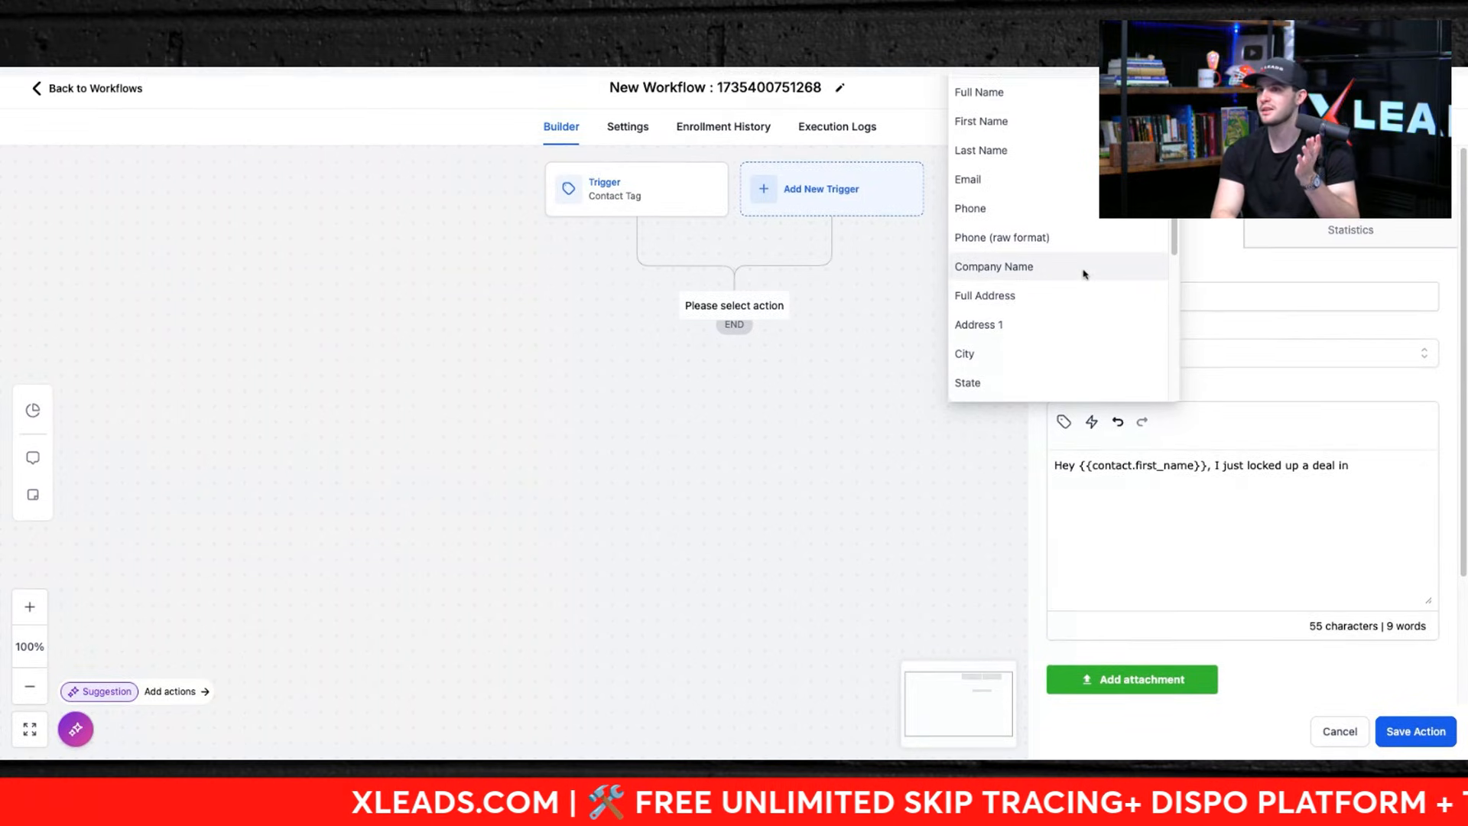
left_click(1008, 348)
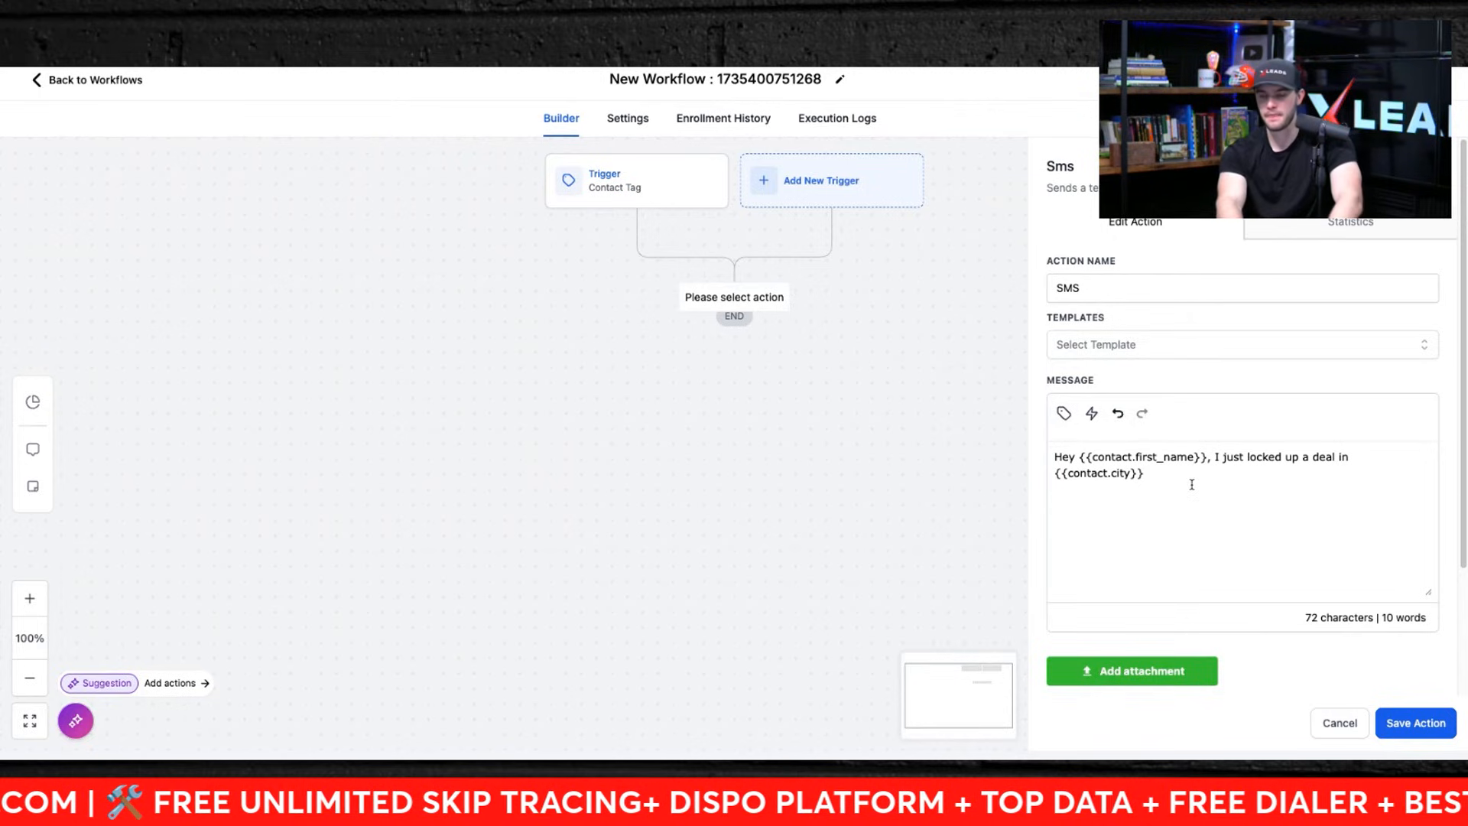
Step: Continue the message with "& you're the first person I thought of!", correcting typos along the way
type("I")
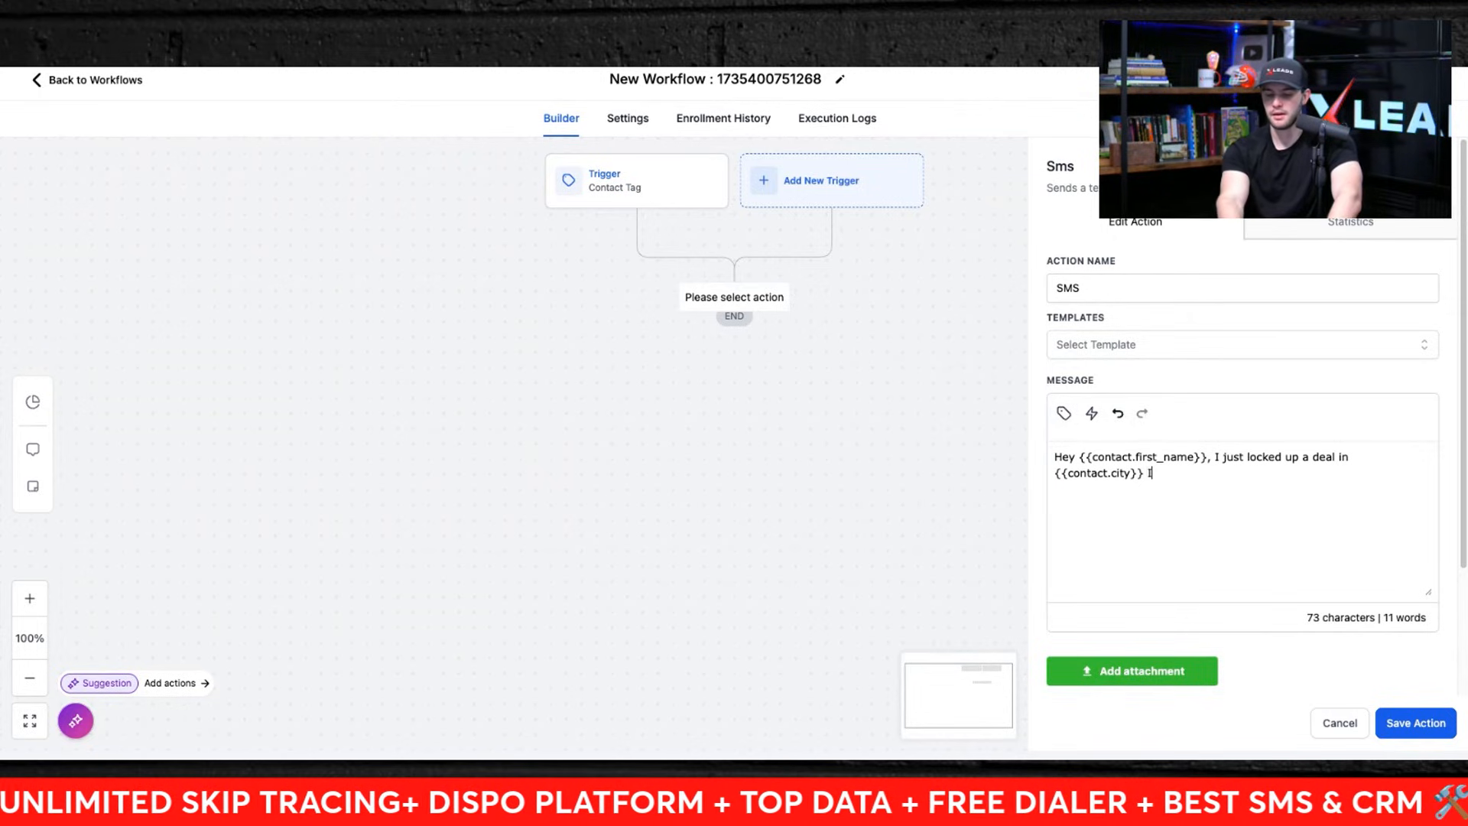
key("BackSpace")
type("and i")
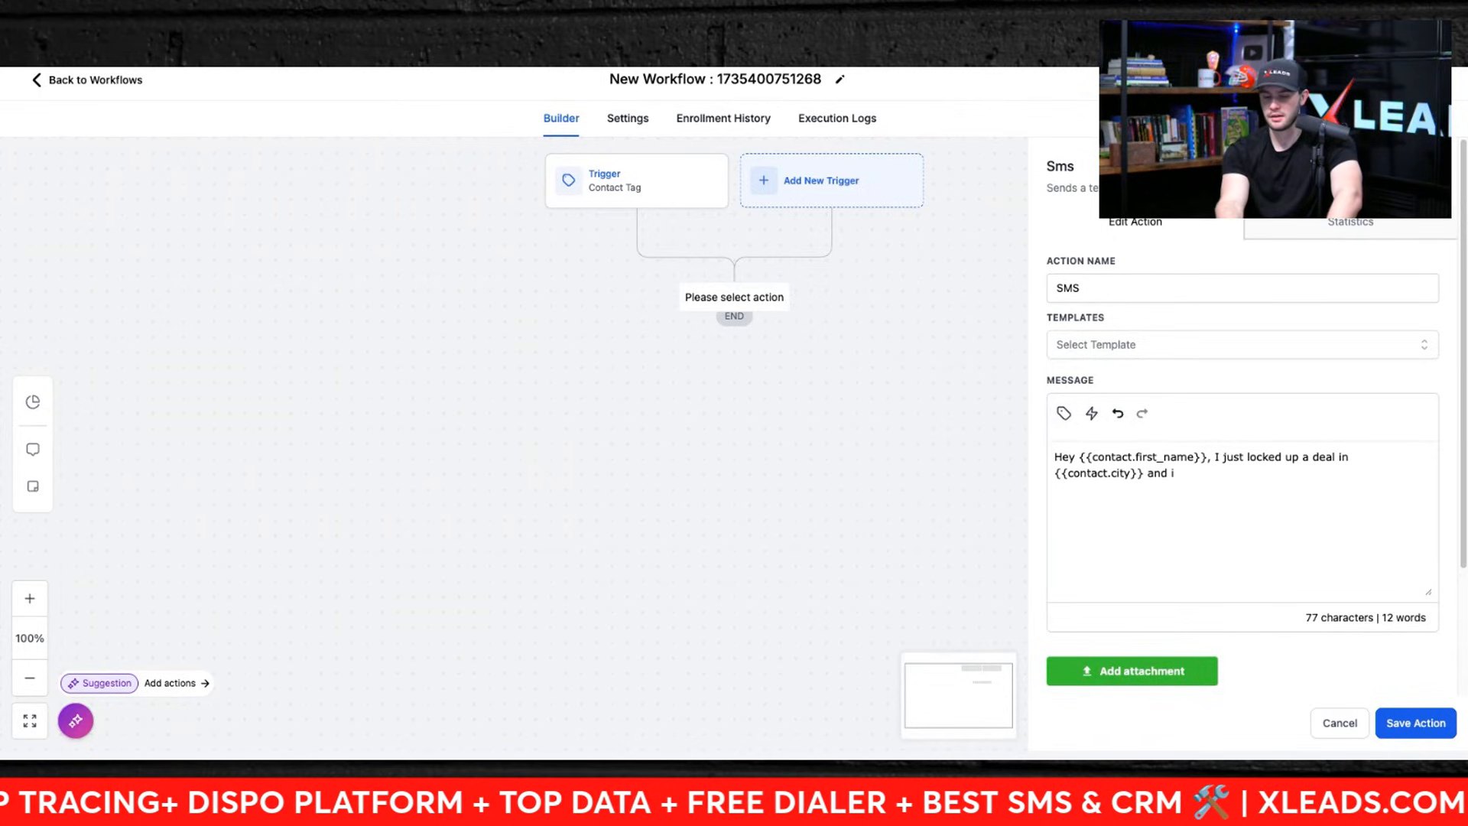
key("BackSpace")
key("BackSpace")
key("BackSpace")
key("BackSpace")
key("BackSpace")
type("& ")
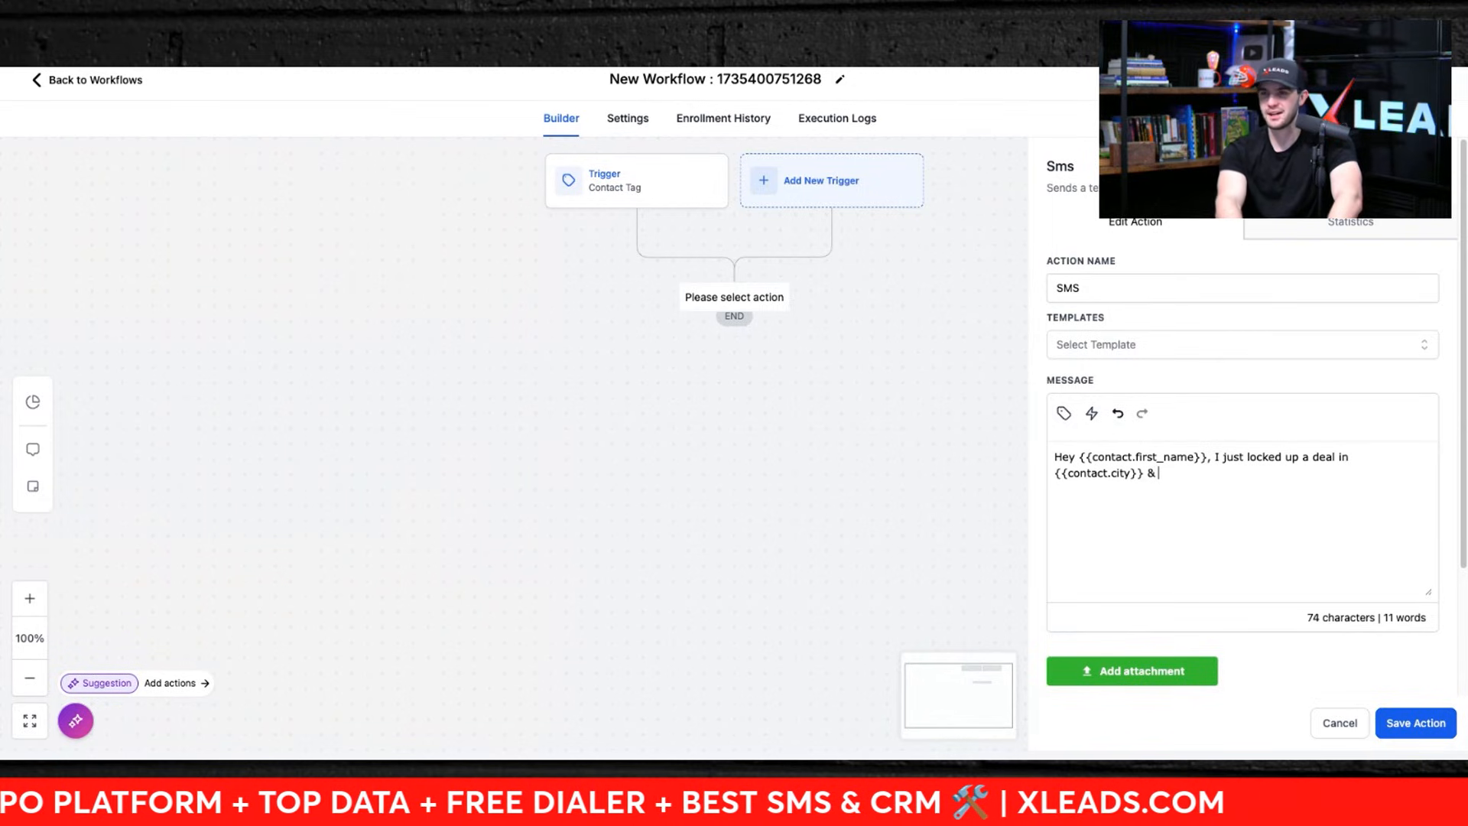
type("you")
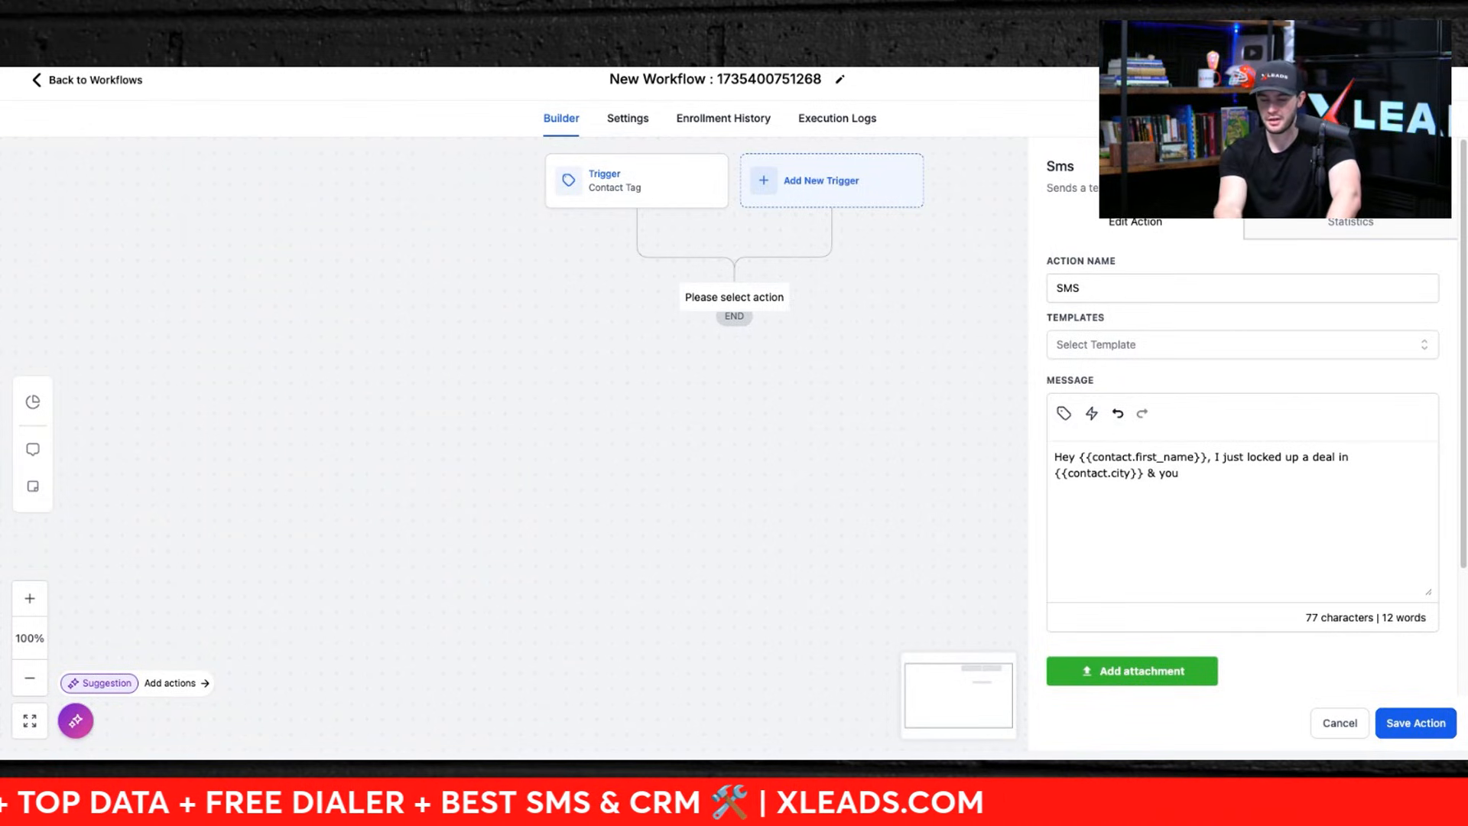
type("'re the first per")
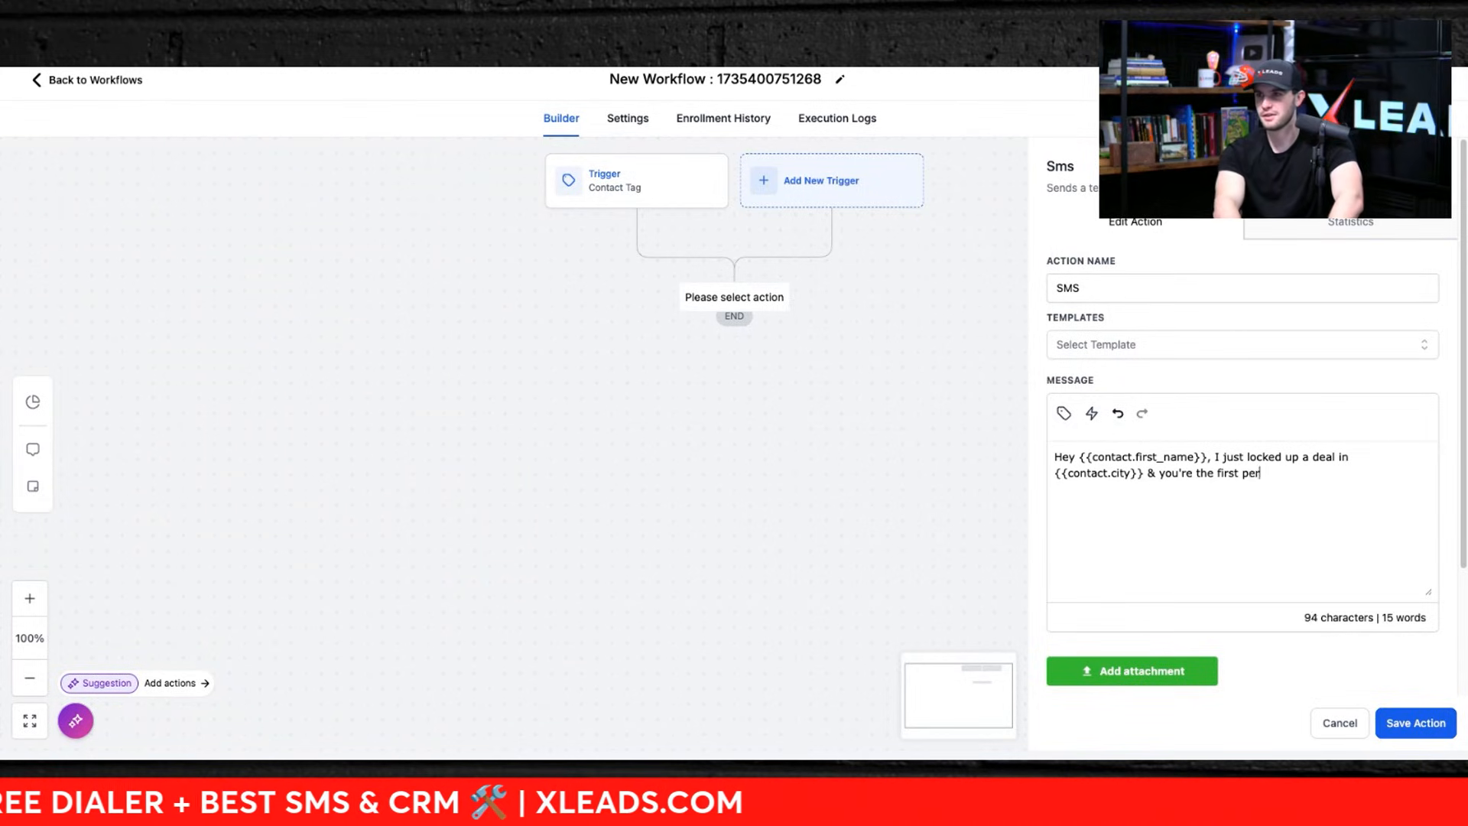
type("son I th")
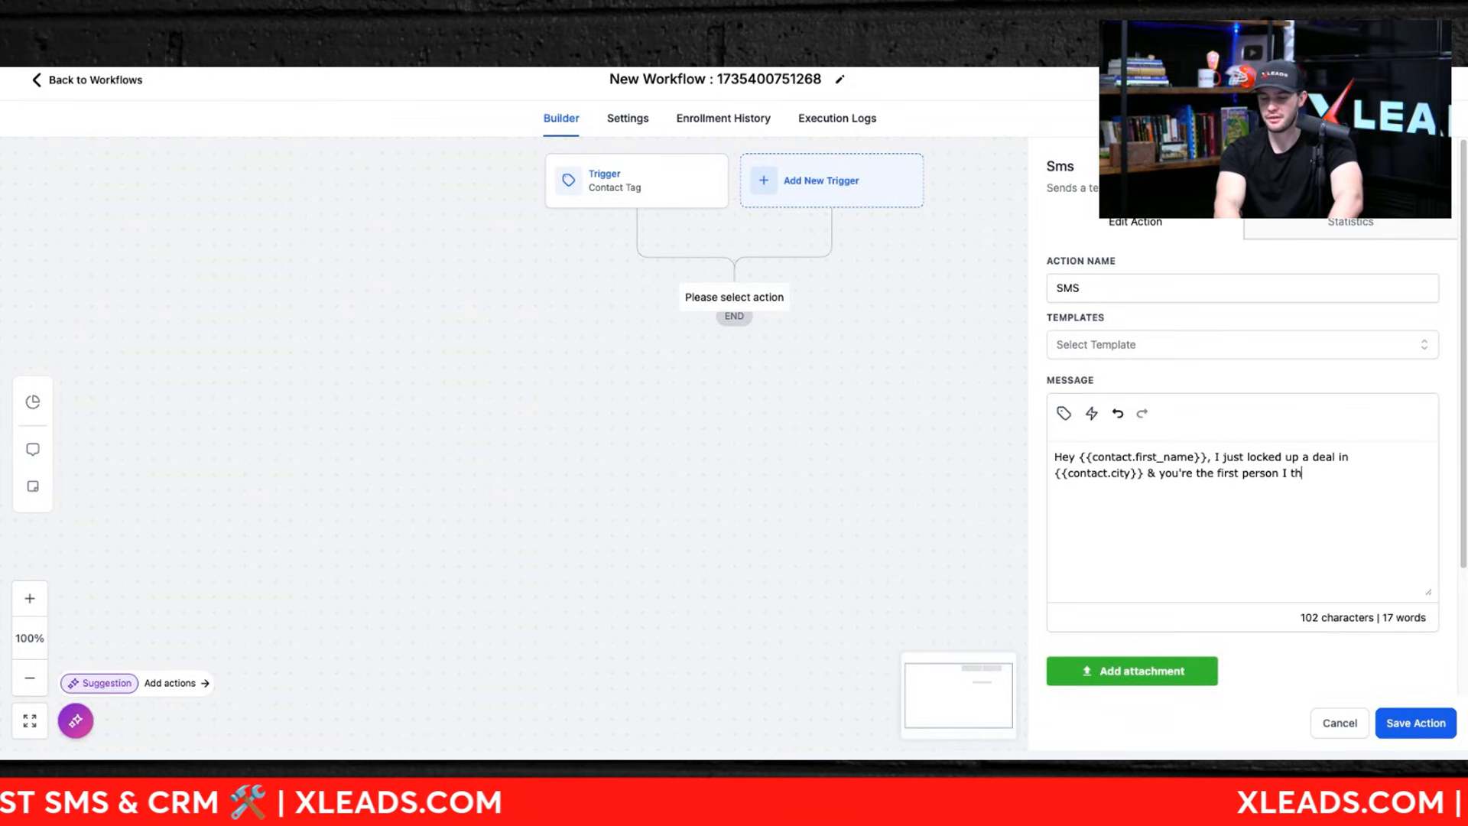
type("inht of")
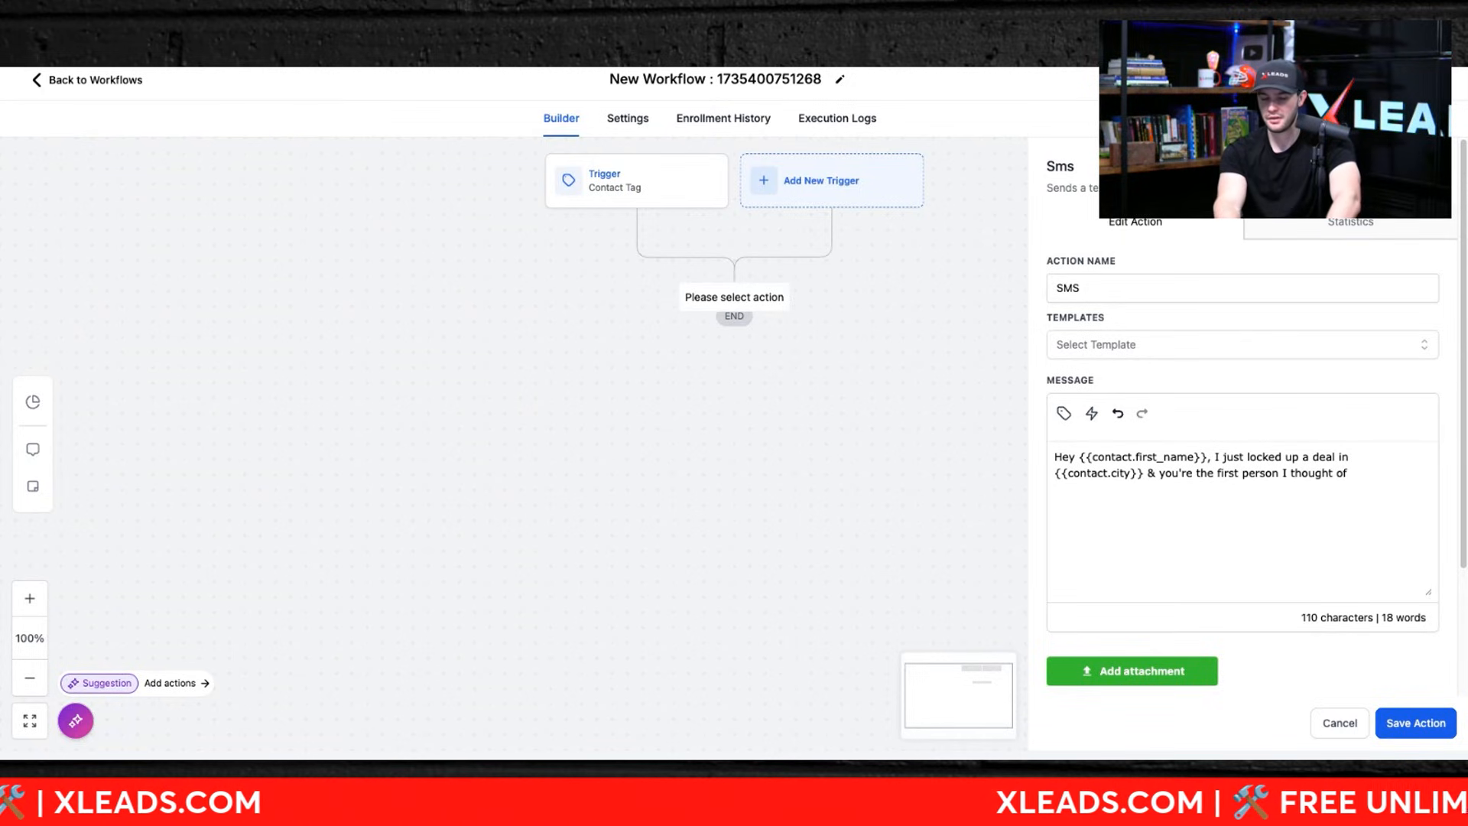
type("! Can i")
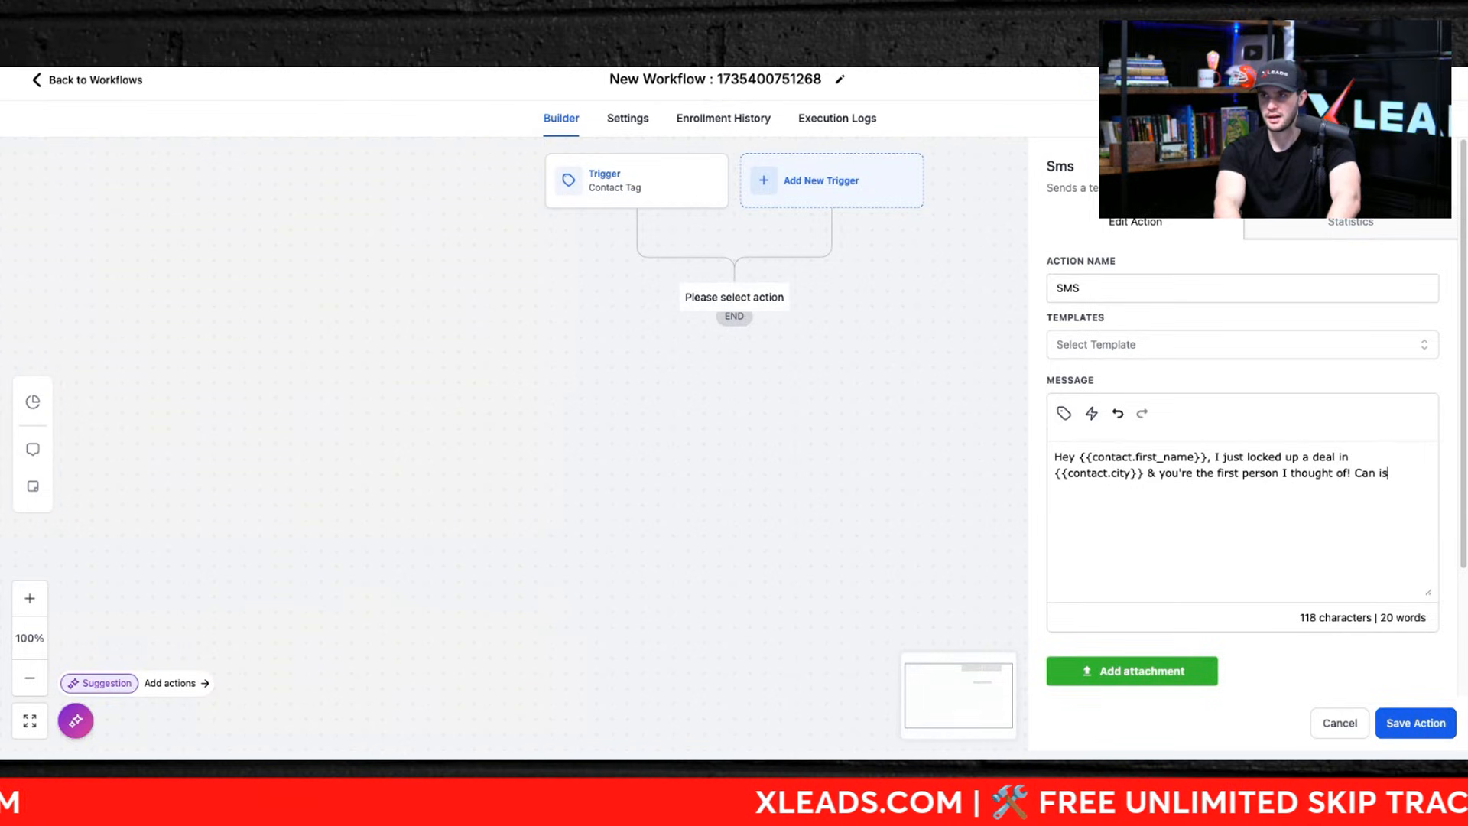
type(" send. your =")
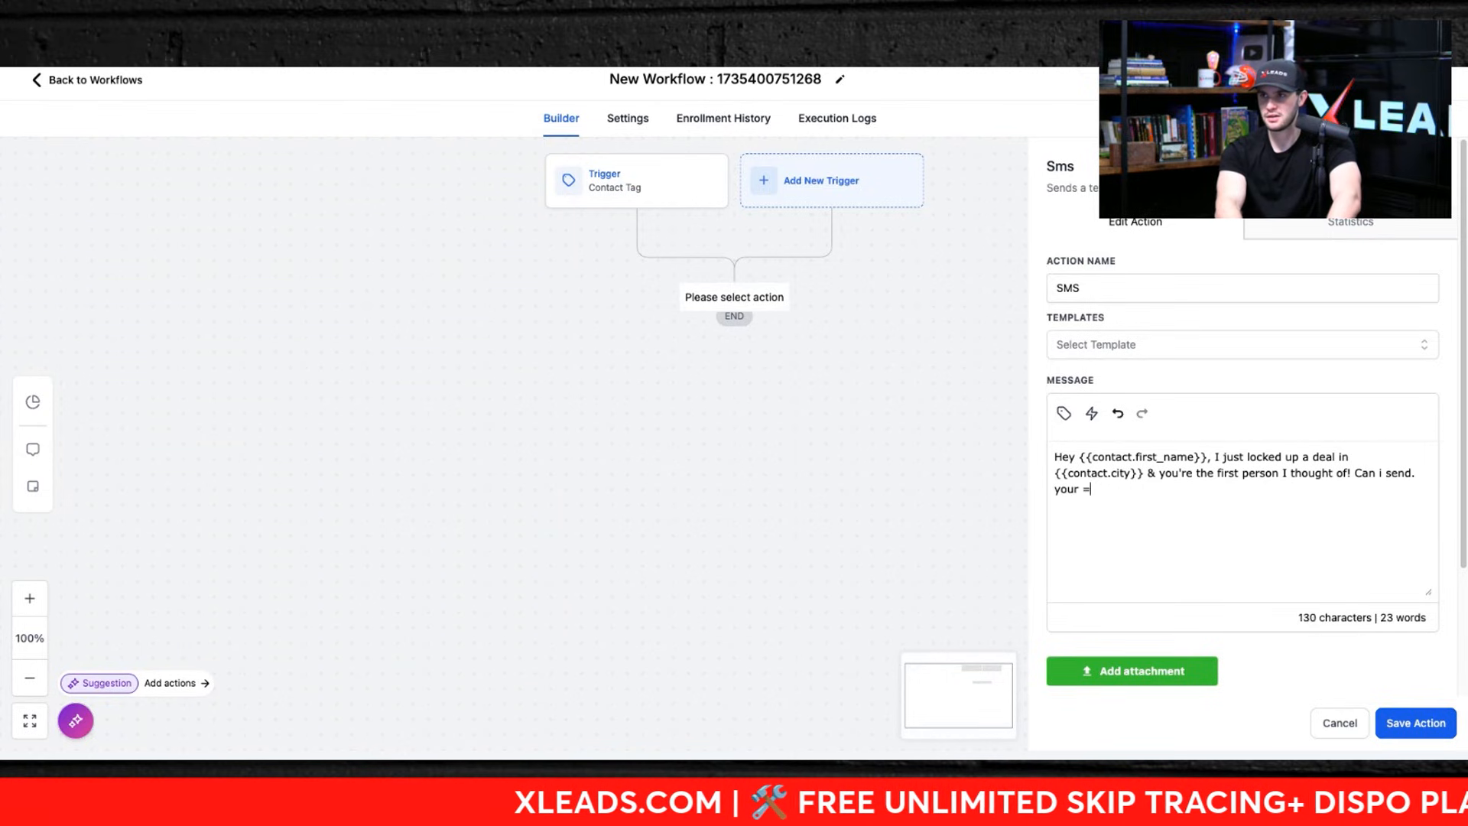
type("===")
key("BackSpace")
key("BackSpace")
key("BackSpace")
key("BackSpace")
key("BackSpace")
key("BackSpace")
key("BackSpace")
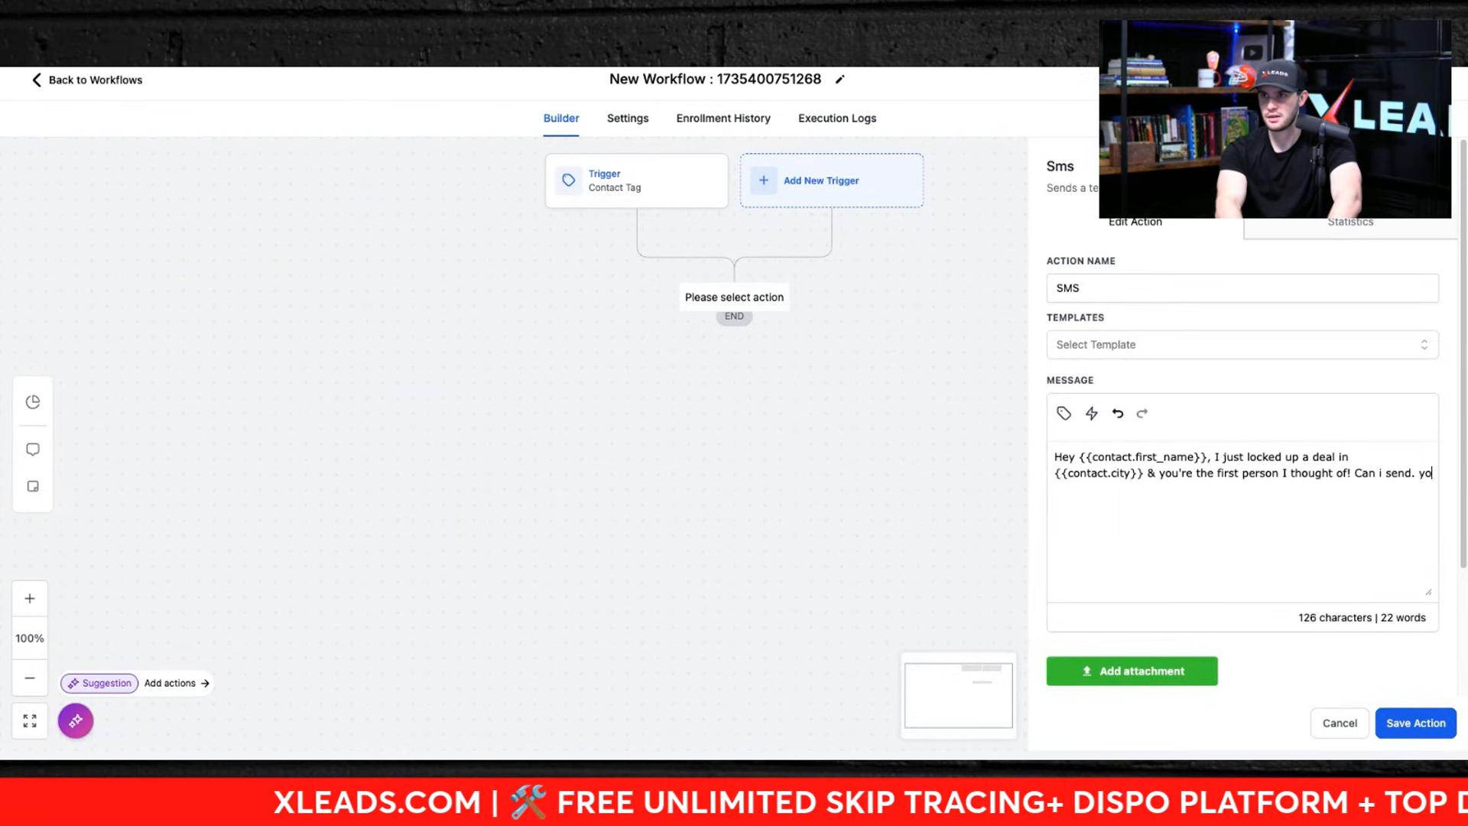
key("BackSpace")
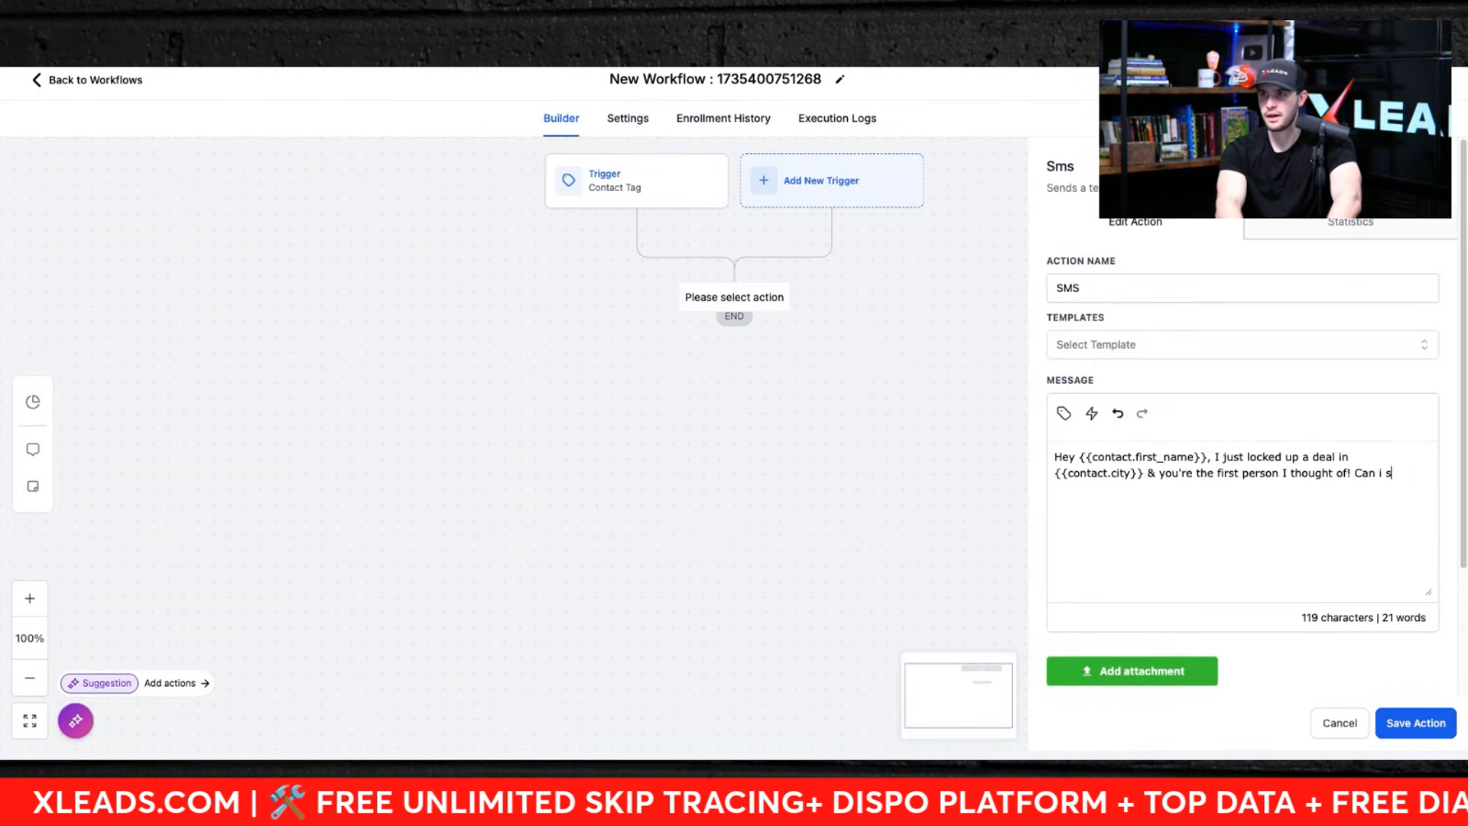
key("BackSpace")
key("BackSpace")
key("BackSpace")
key("BackSpace")
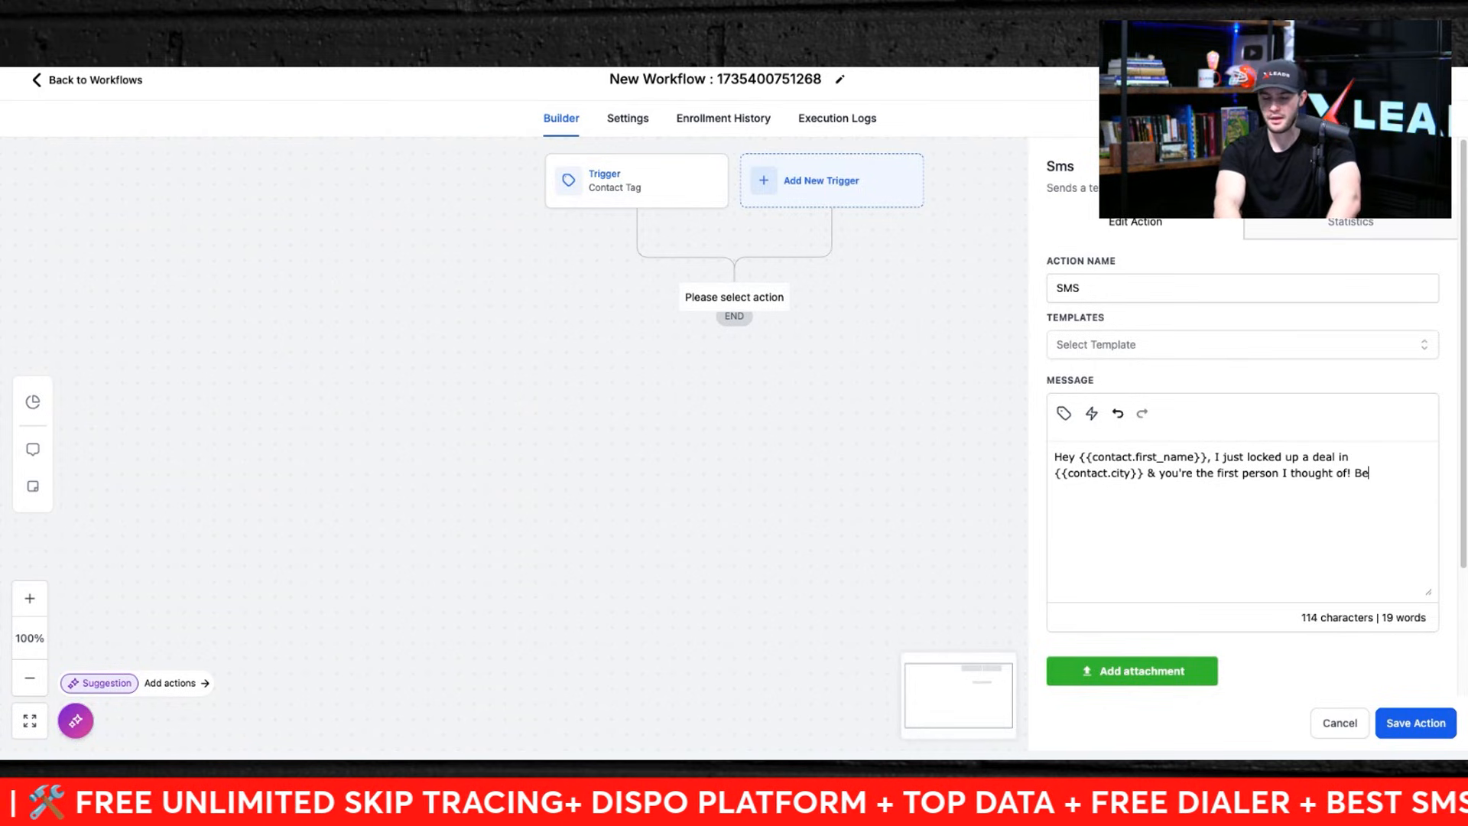
Step: Finish the message with "Before I send you the details, you're still looking to buy right?" and save the SMS action
type("fore I send you ")
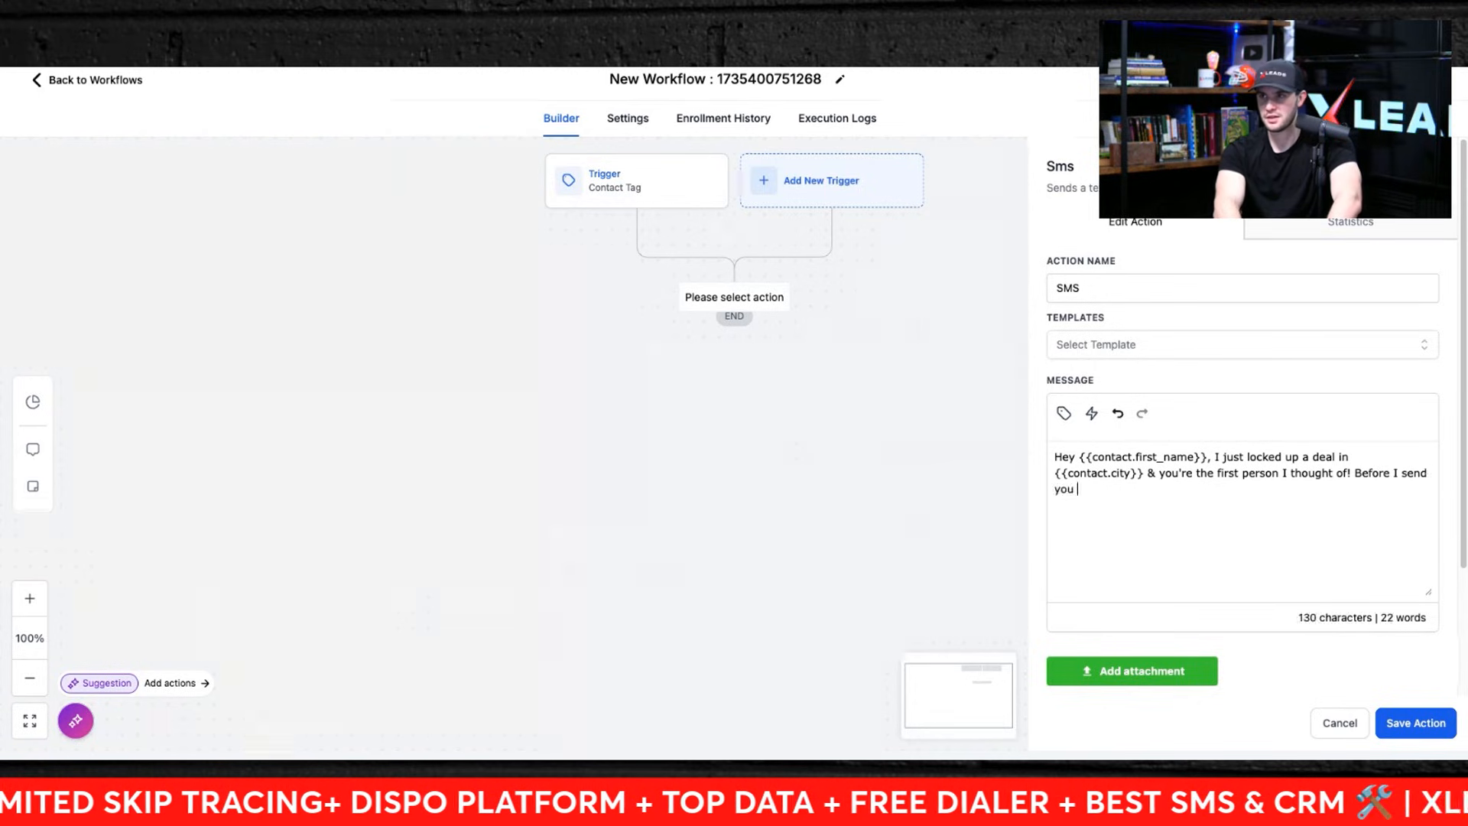
type("detials")
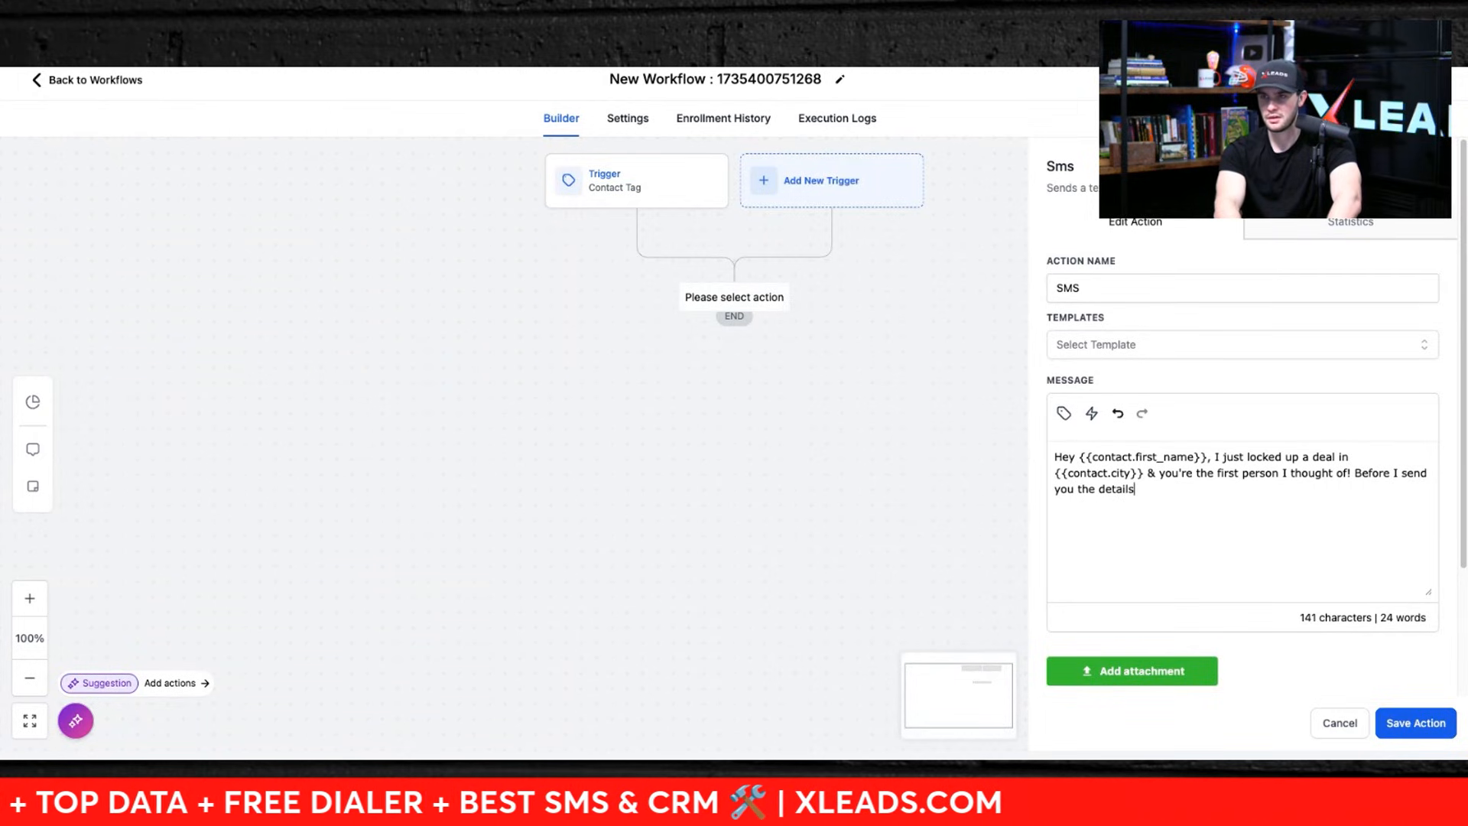
type(", you")
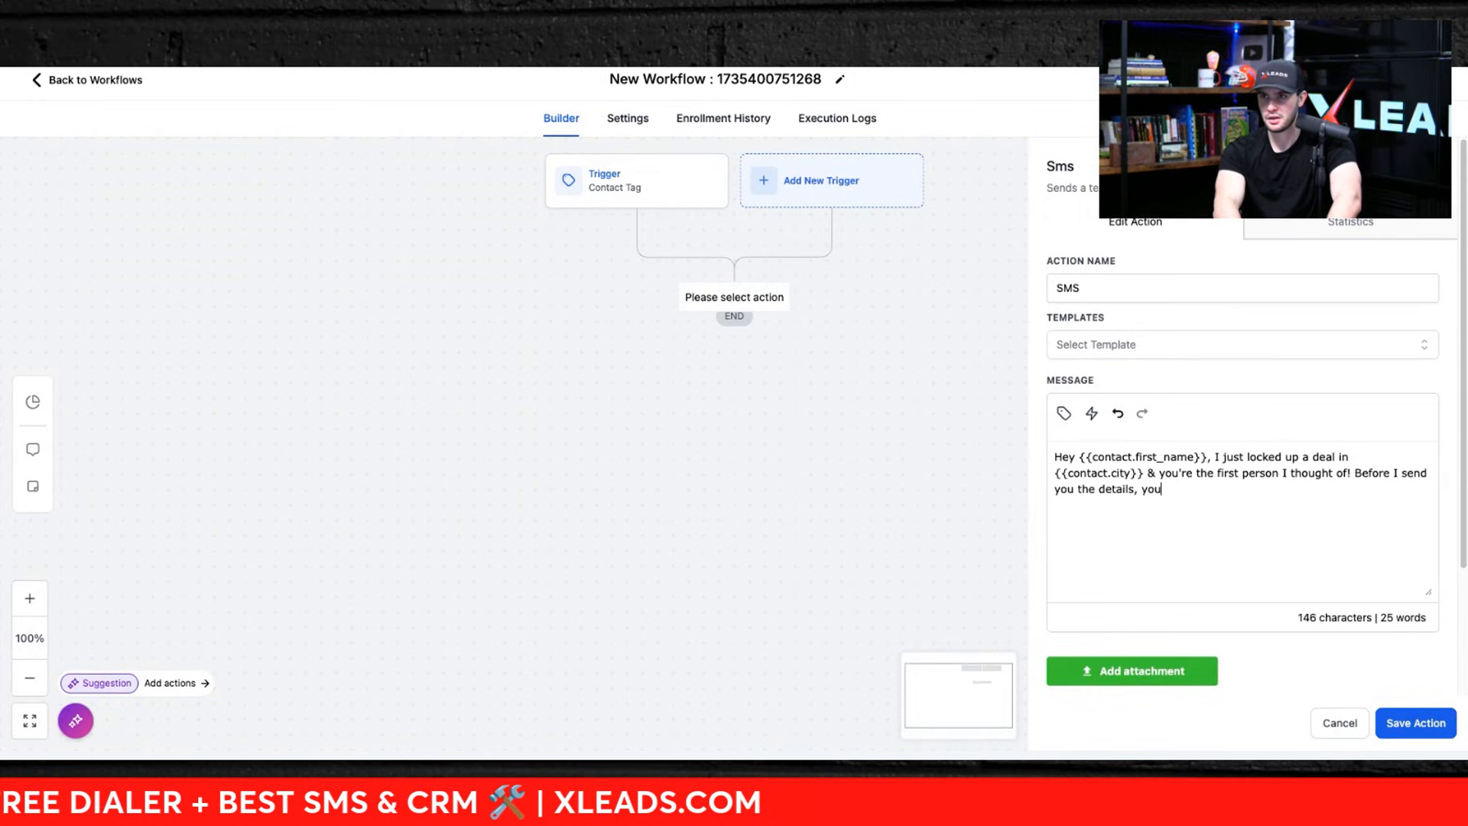
type("'re stil")
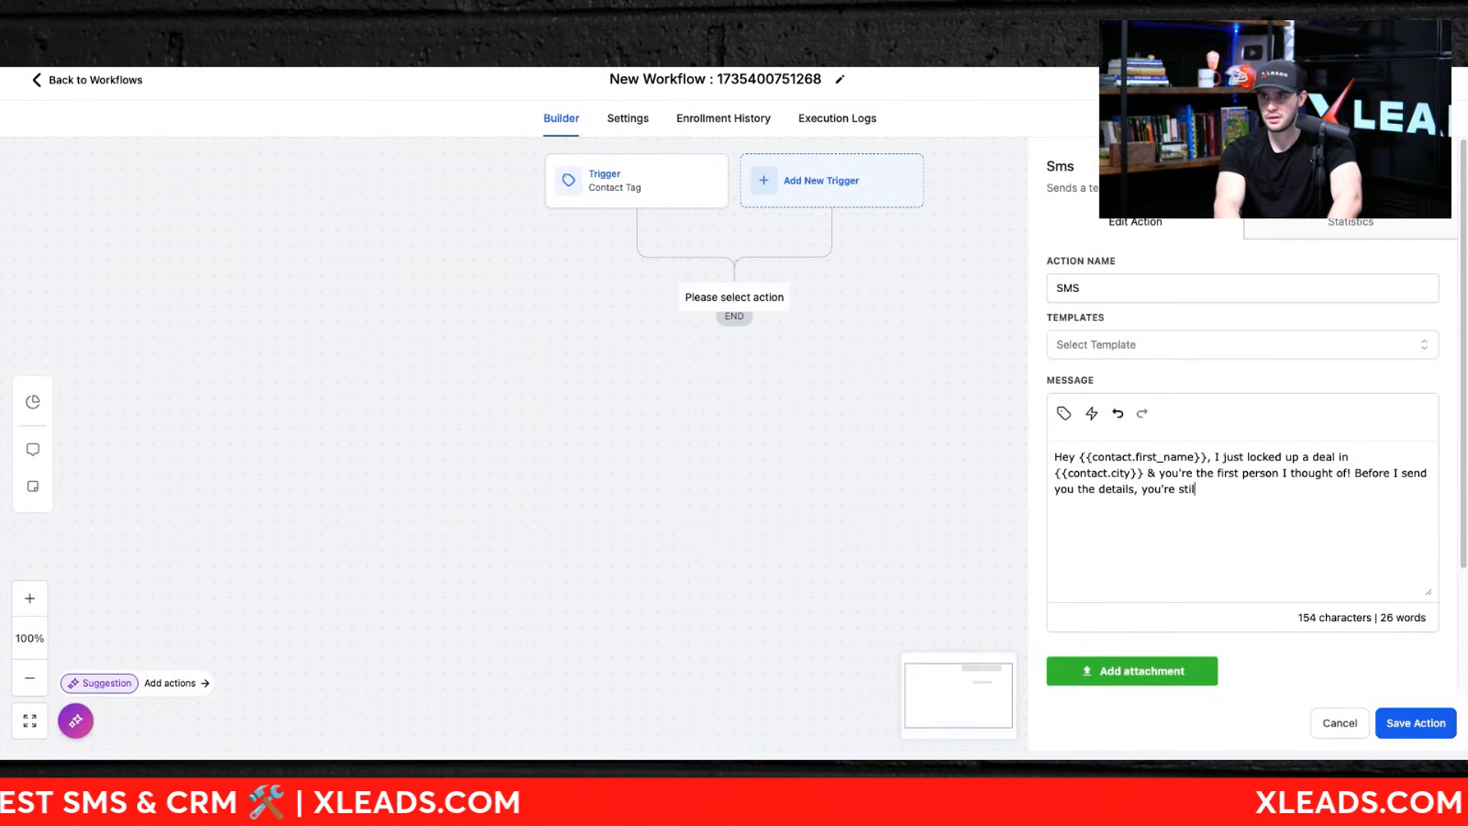
type("l looking to b")
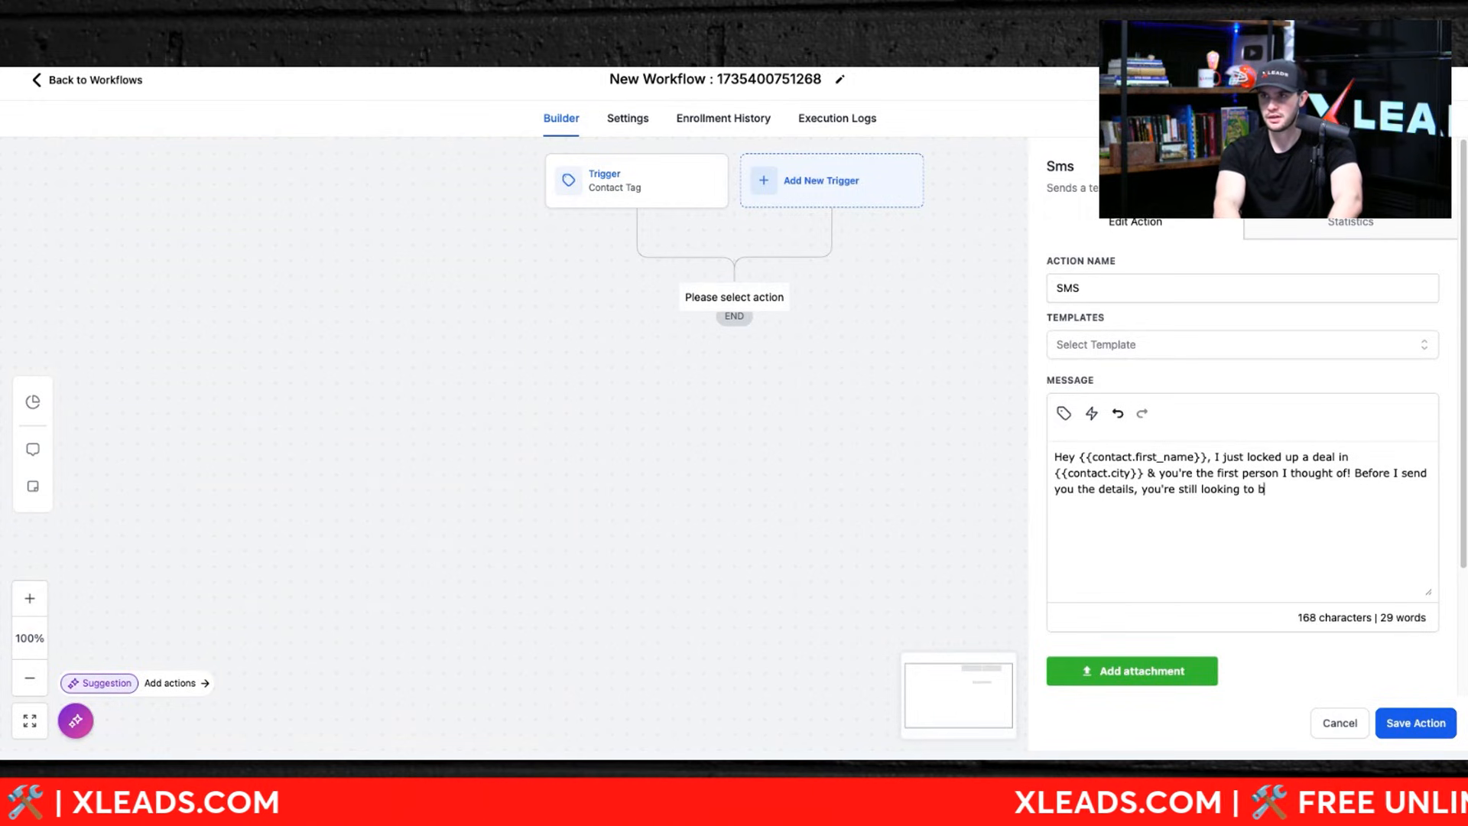
type("uy r")
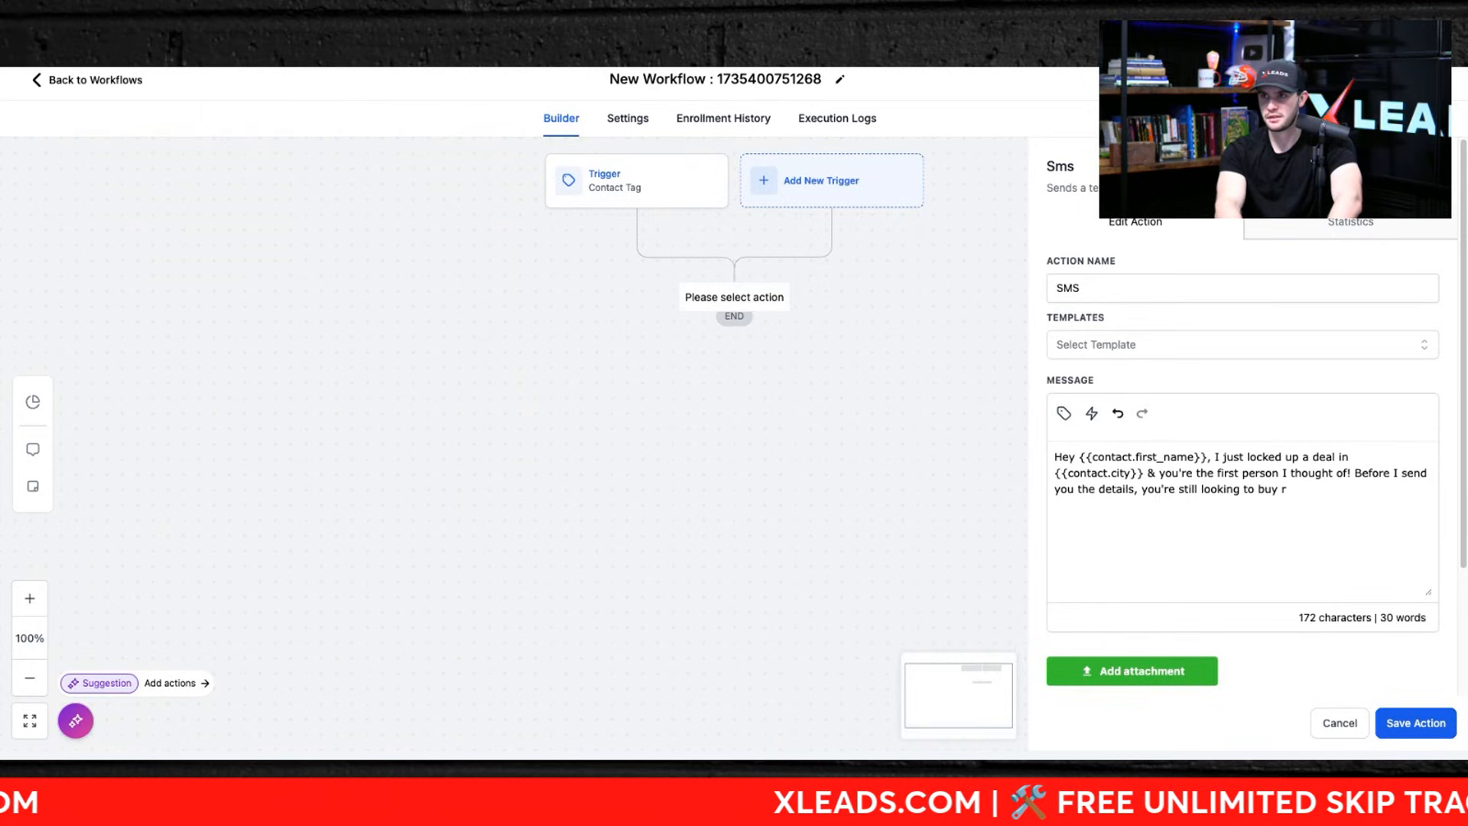
type("4iight?")
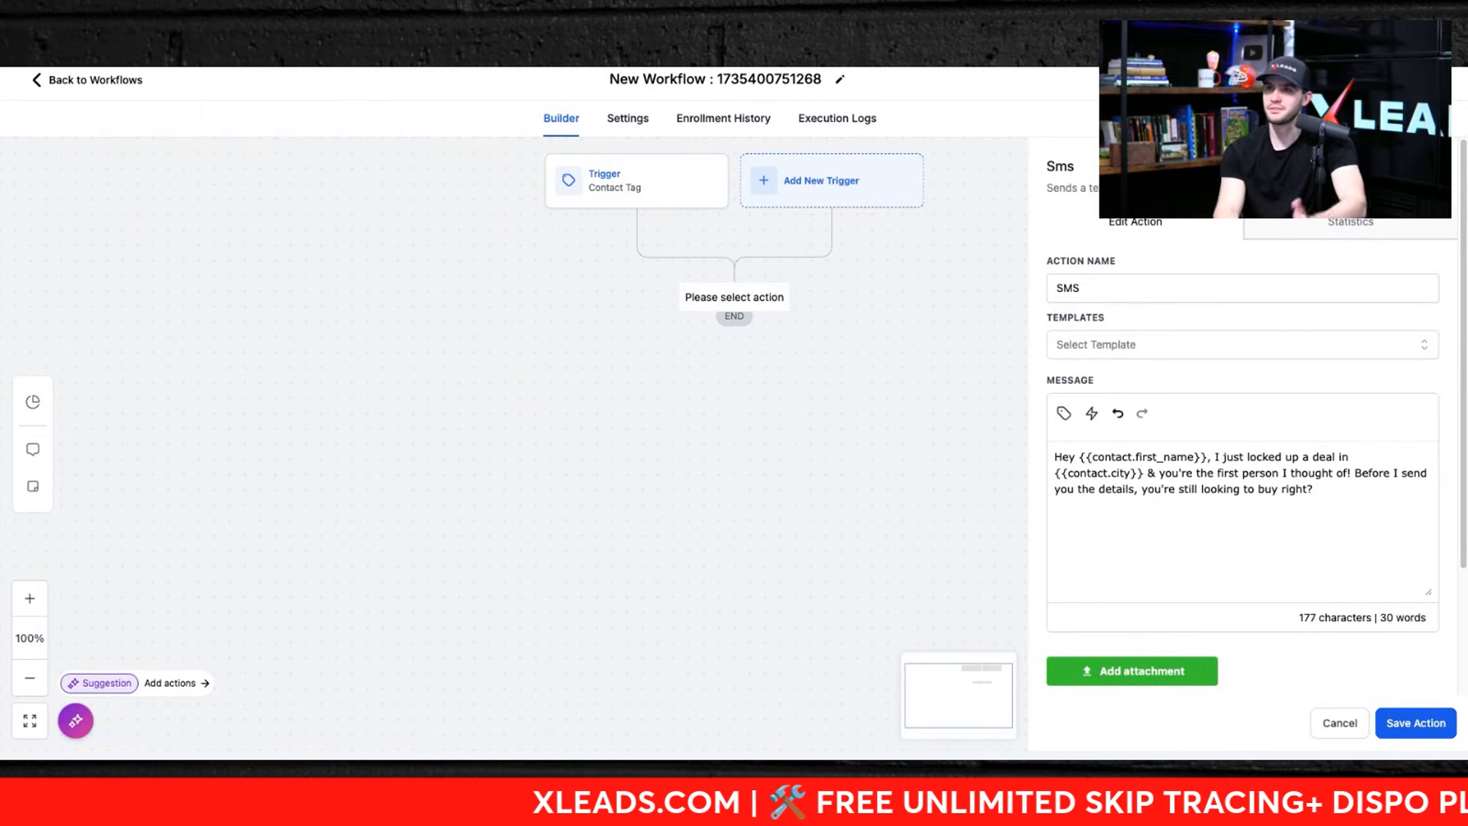
left_click(1410, 727)
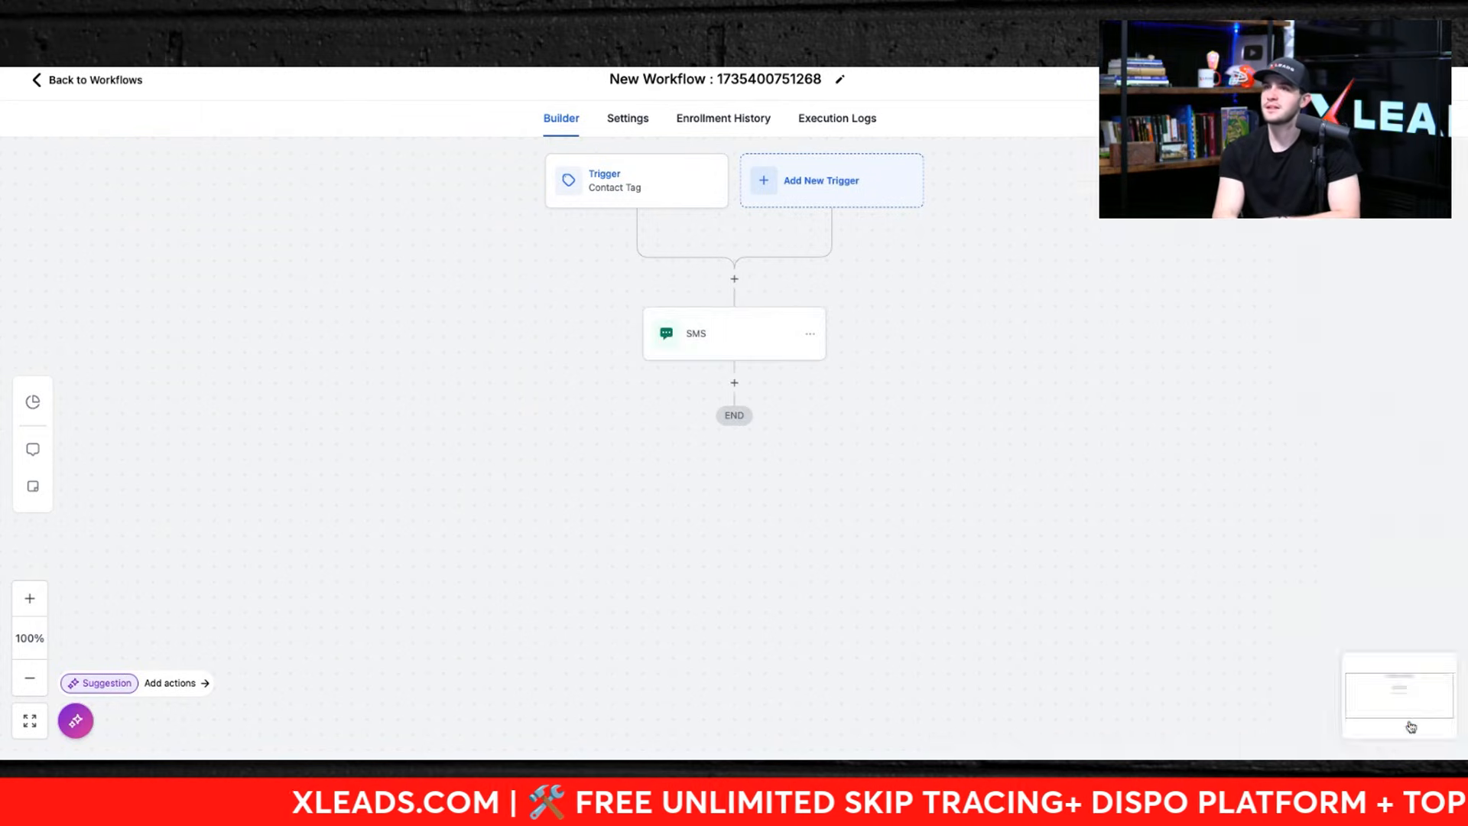
Step: Add a Wait action after the SMS with a time delay of 48 hours
left_click(735, 383)
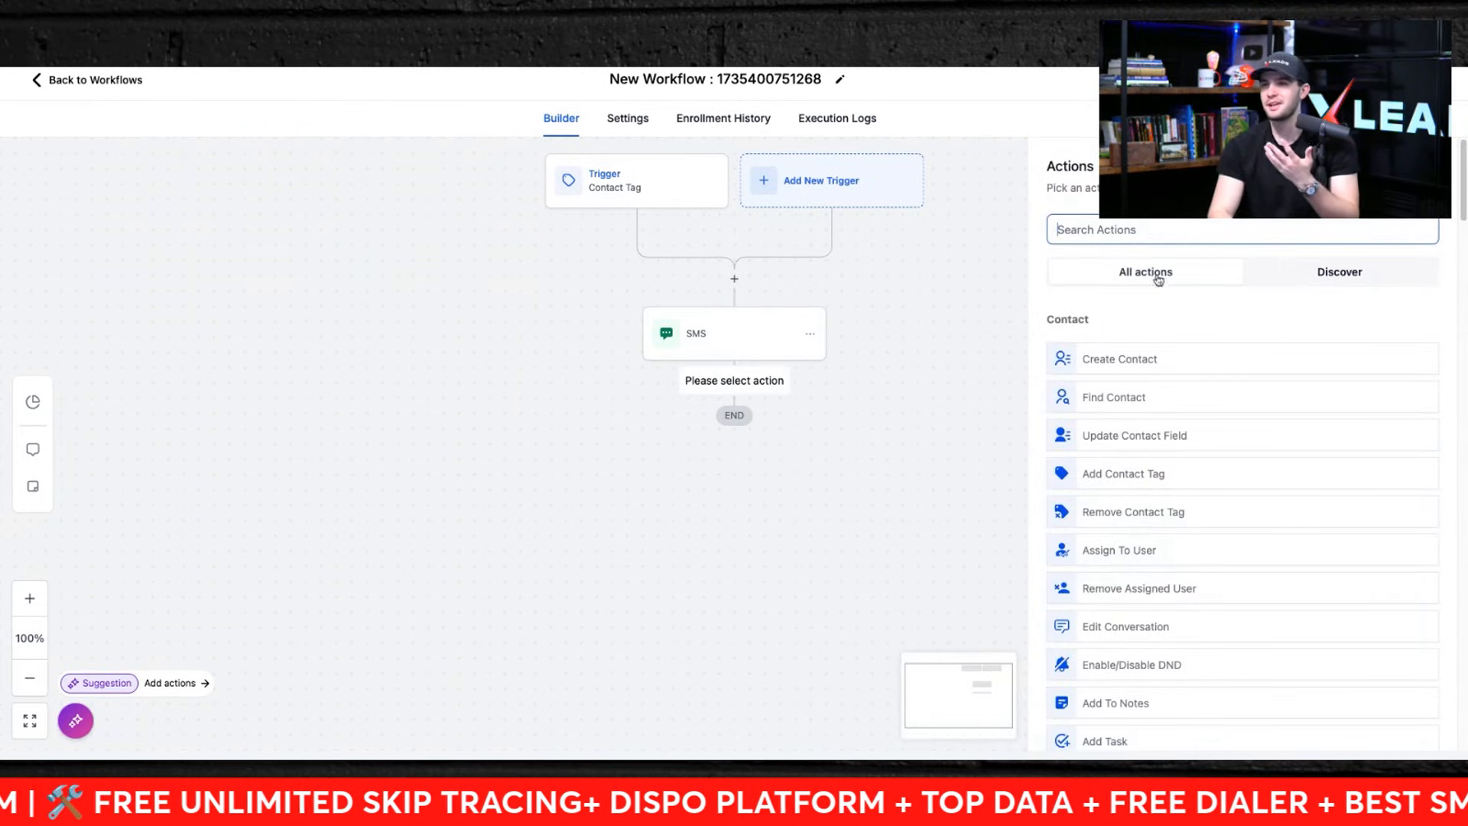
scroll(1127, 555, "down", 1)
scroll(1127, 559, "up", 1)
type("wait")
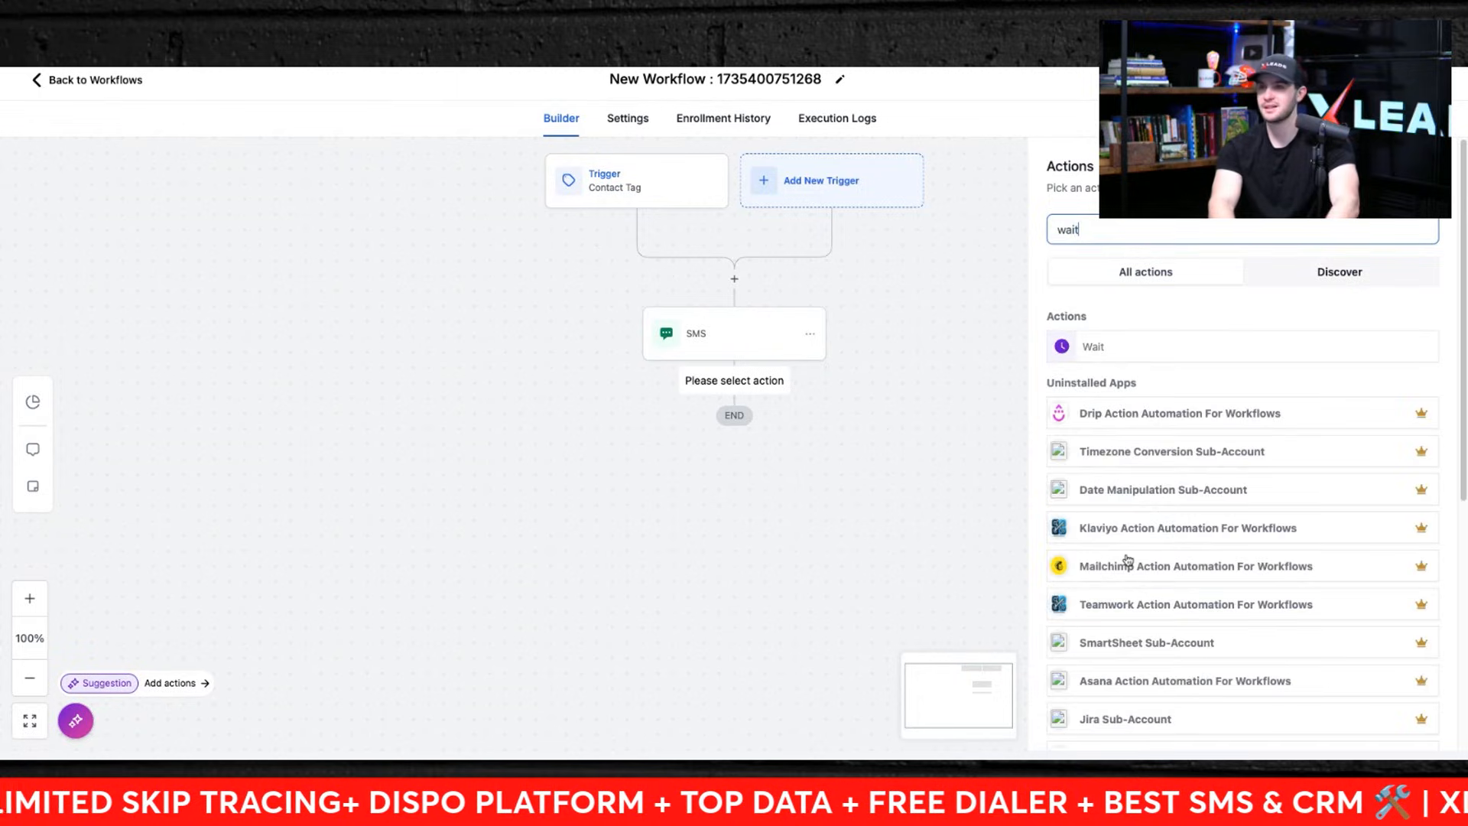
left_click(1087, 344)
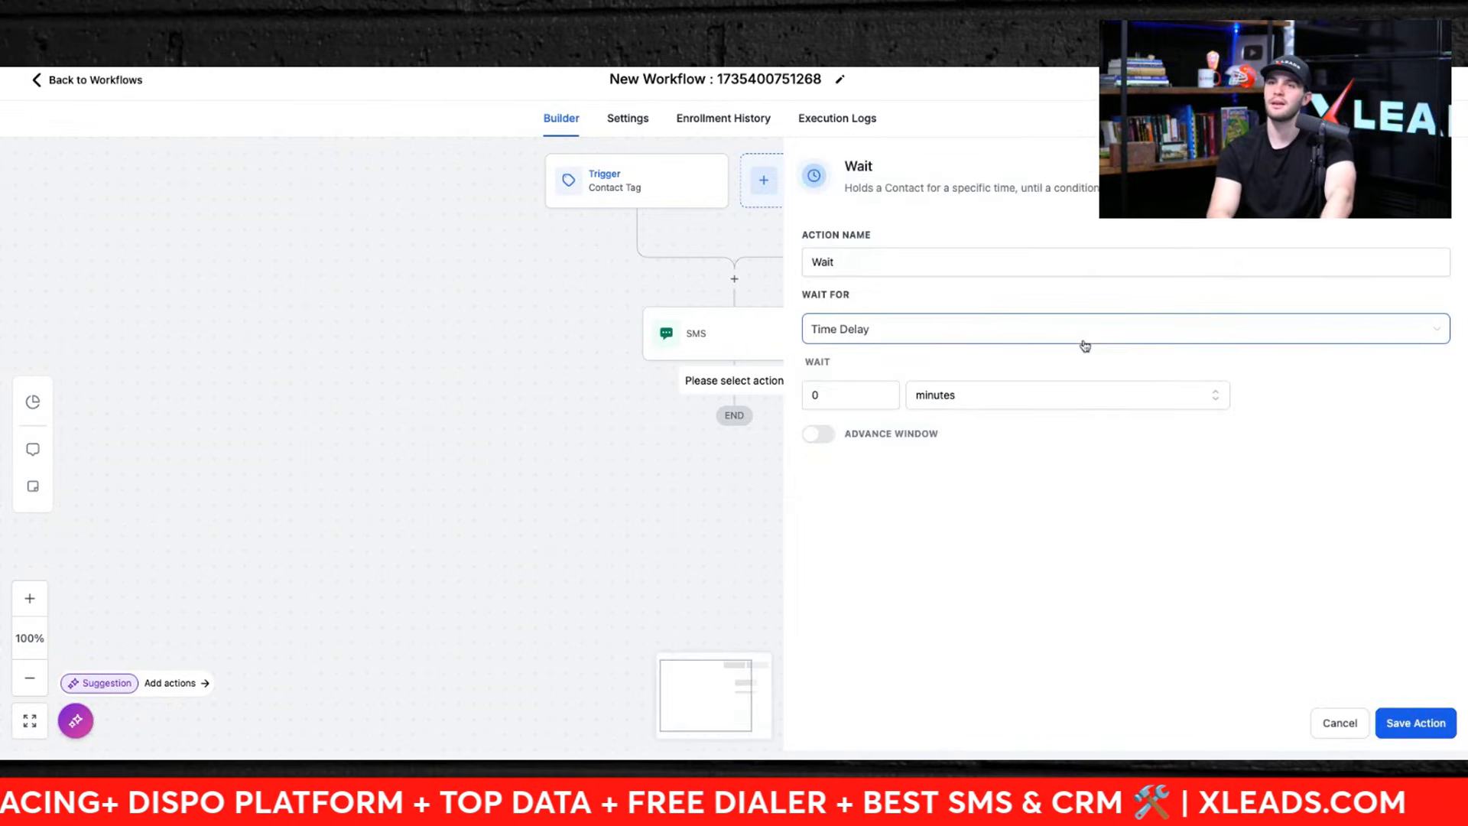
left_click(870, 384)
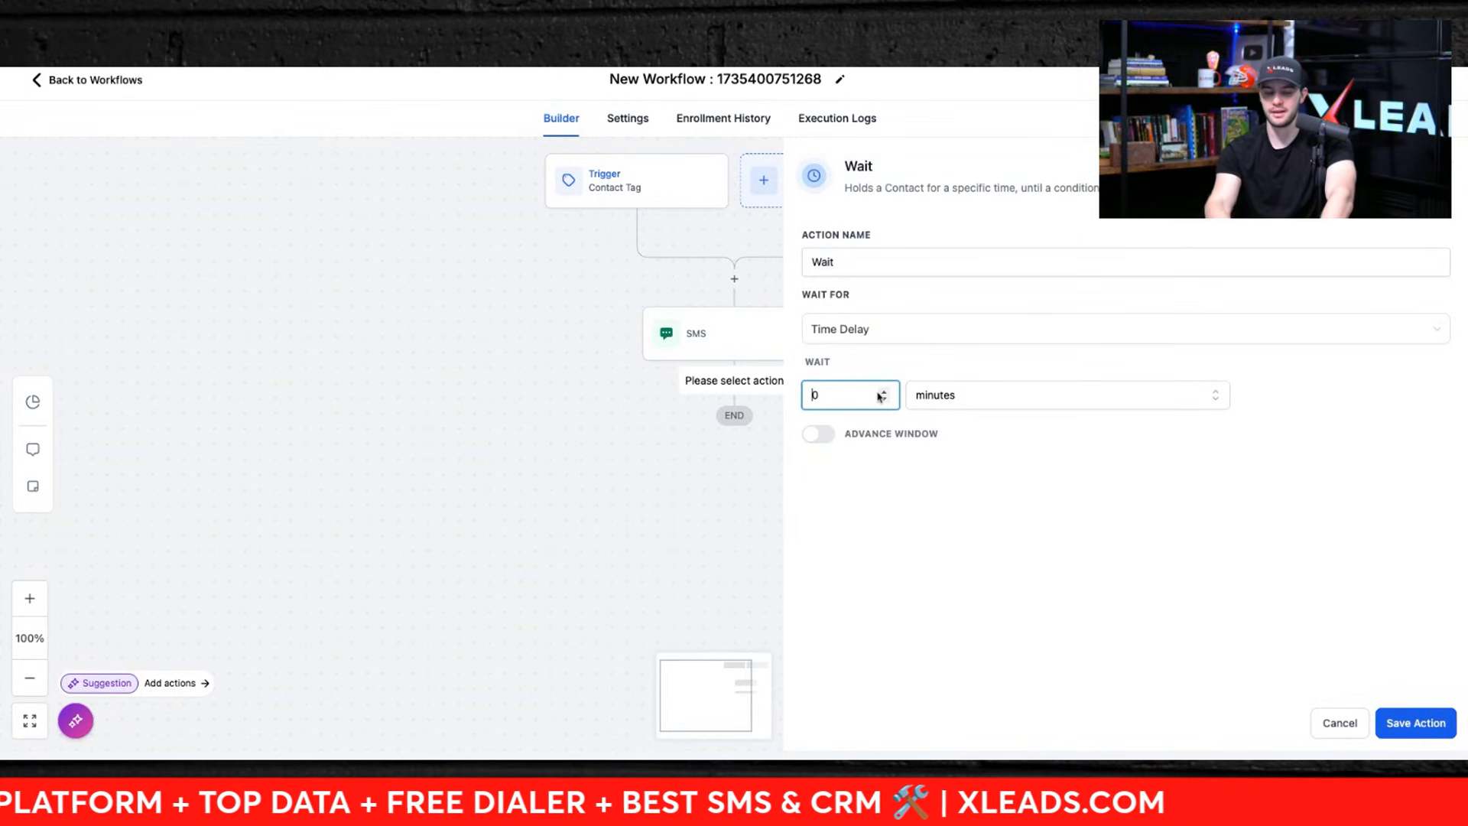
type("20")
left_click(933, 397)
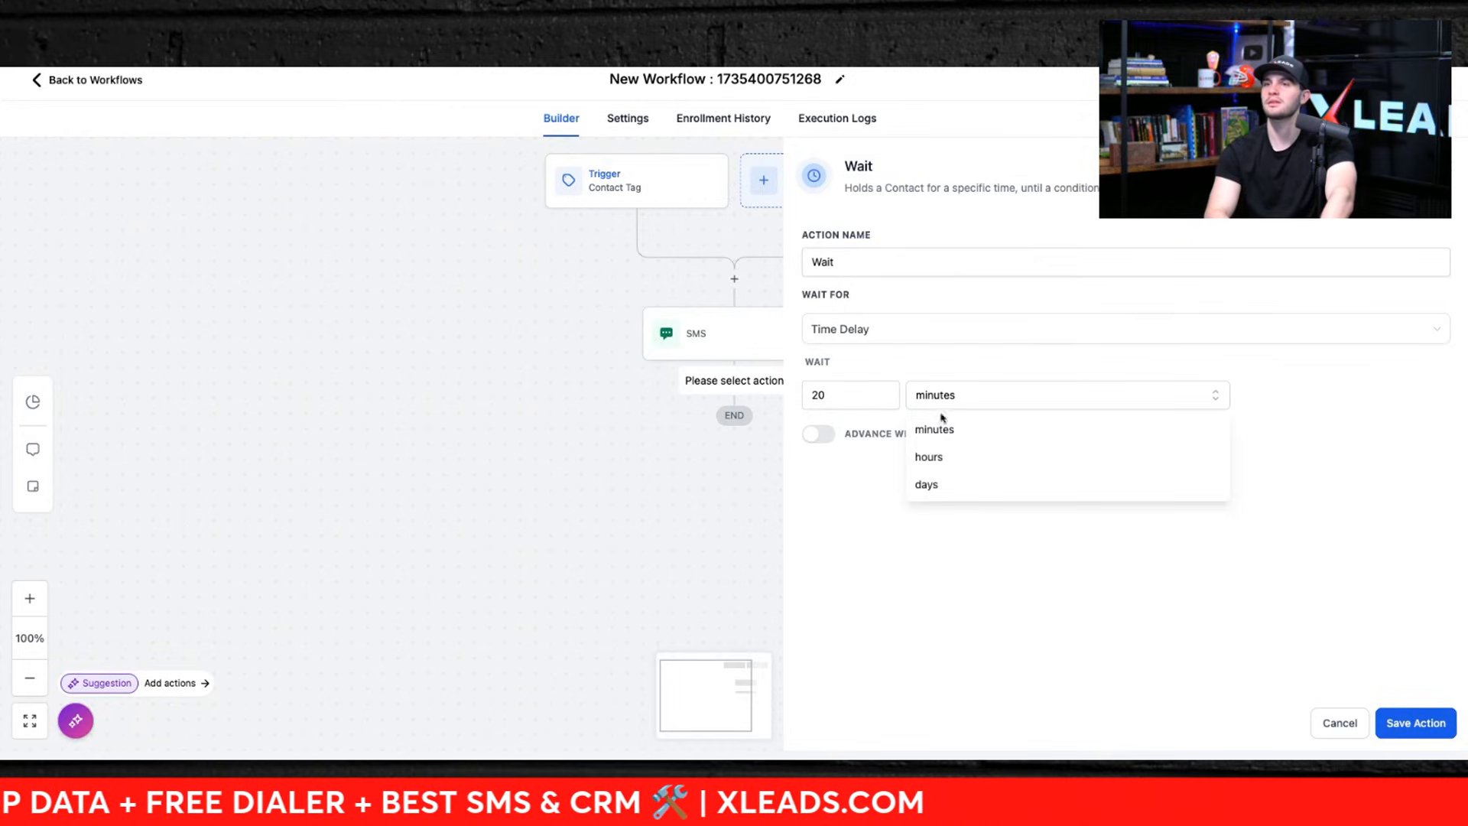
left_click(939, 456)
left_click(858, 405)
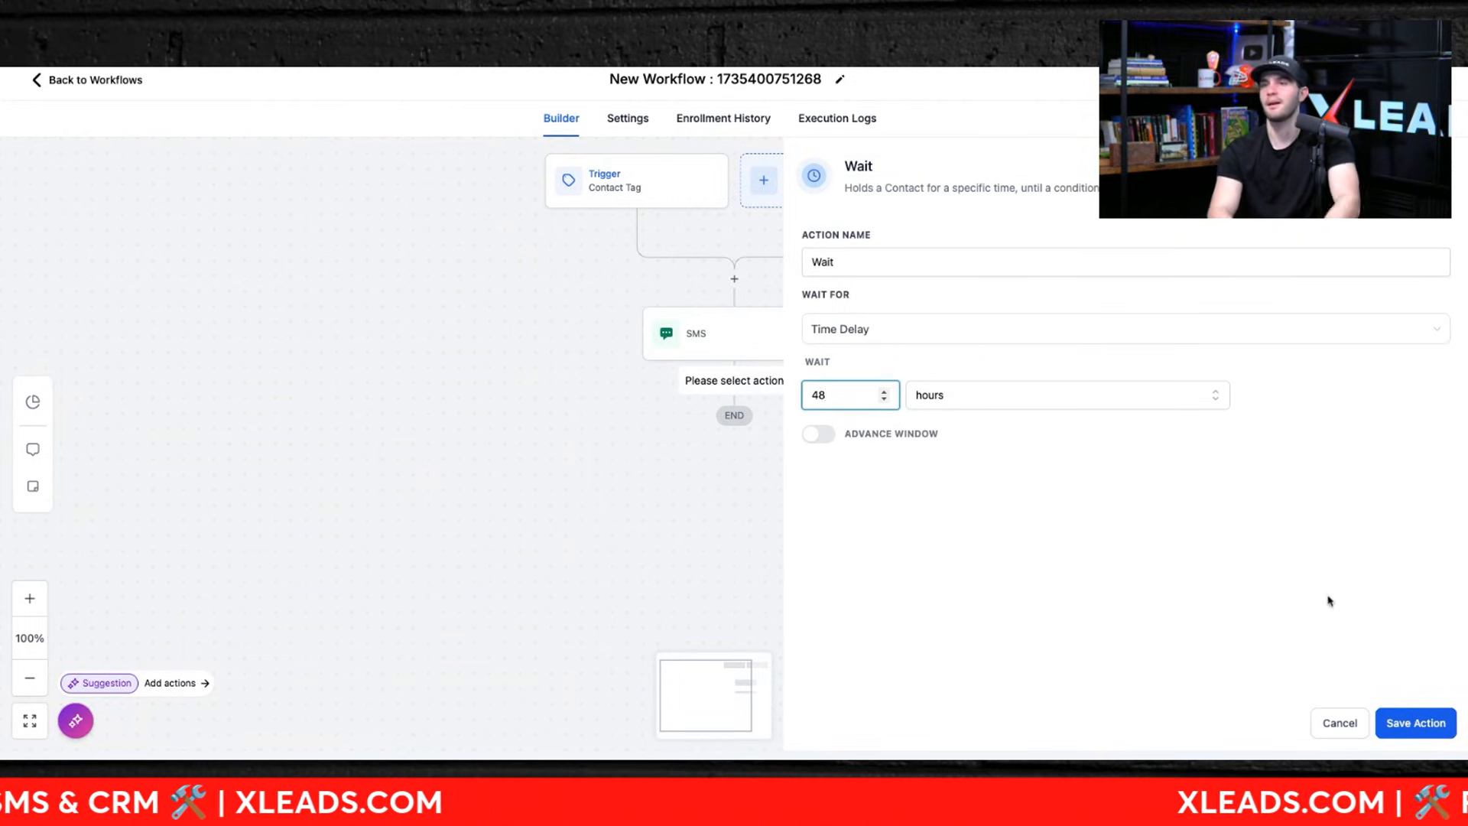
left_click(1414, 722)
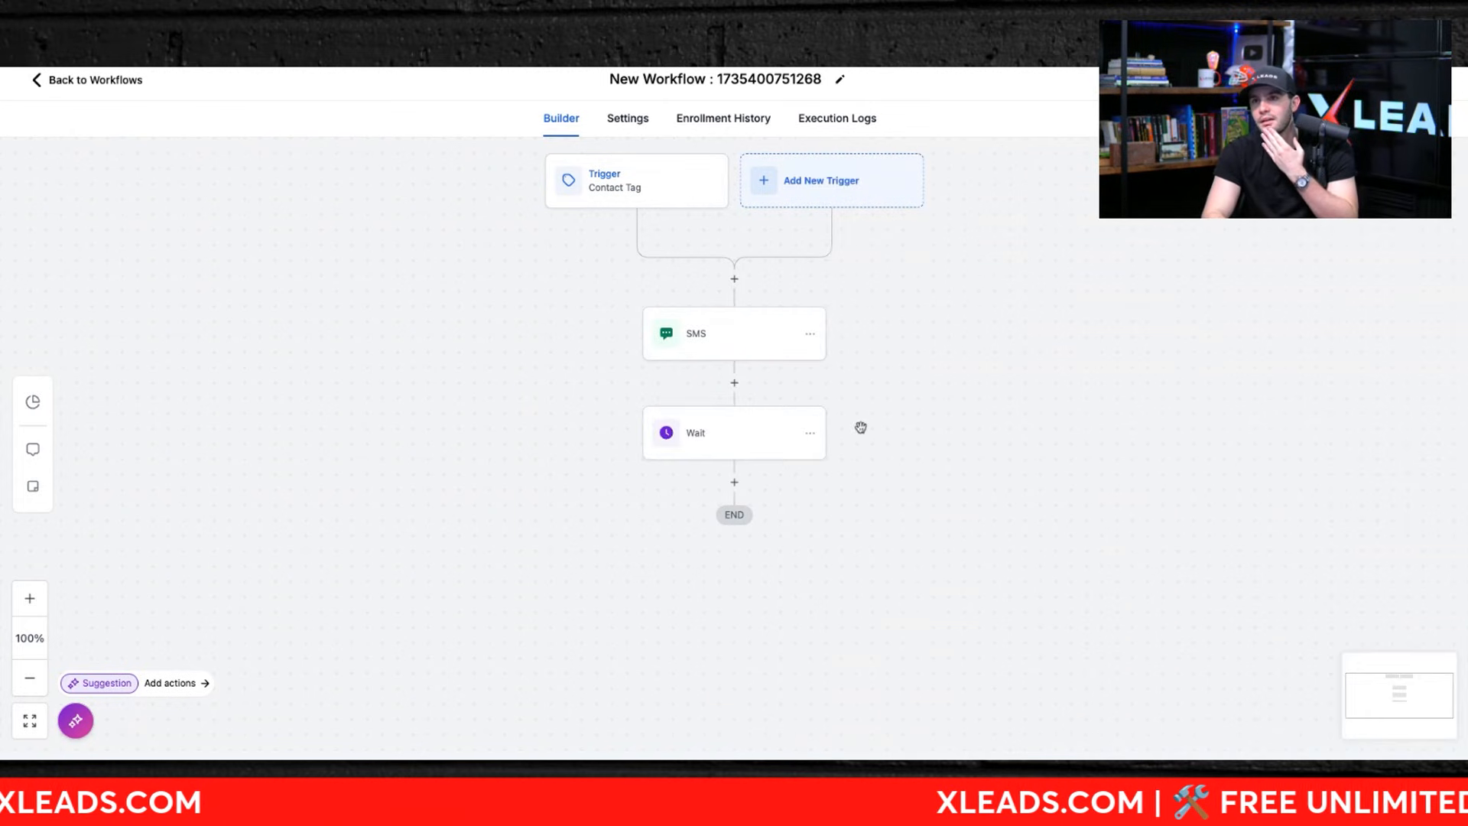
Step: Insert an If/Else Condition between the SMS and Wait actions and browse the branch's condition field categories
left_click(734, 383)
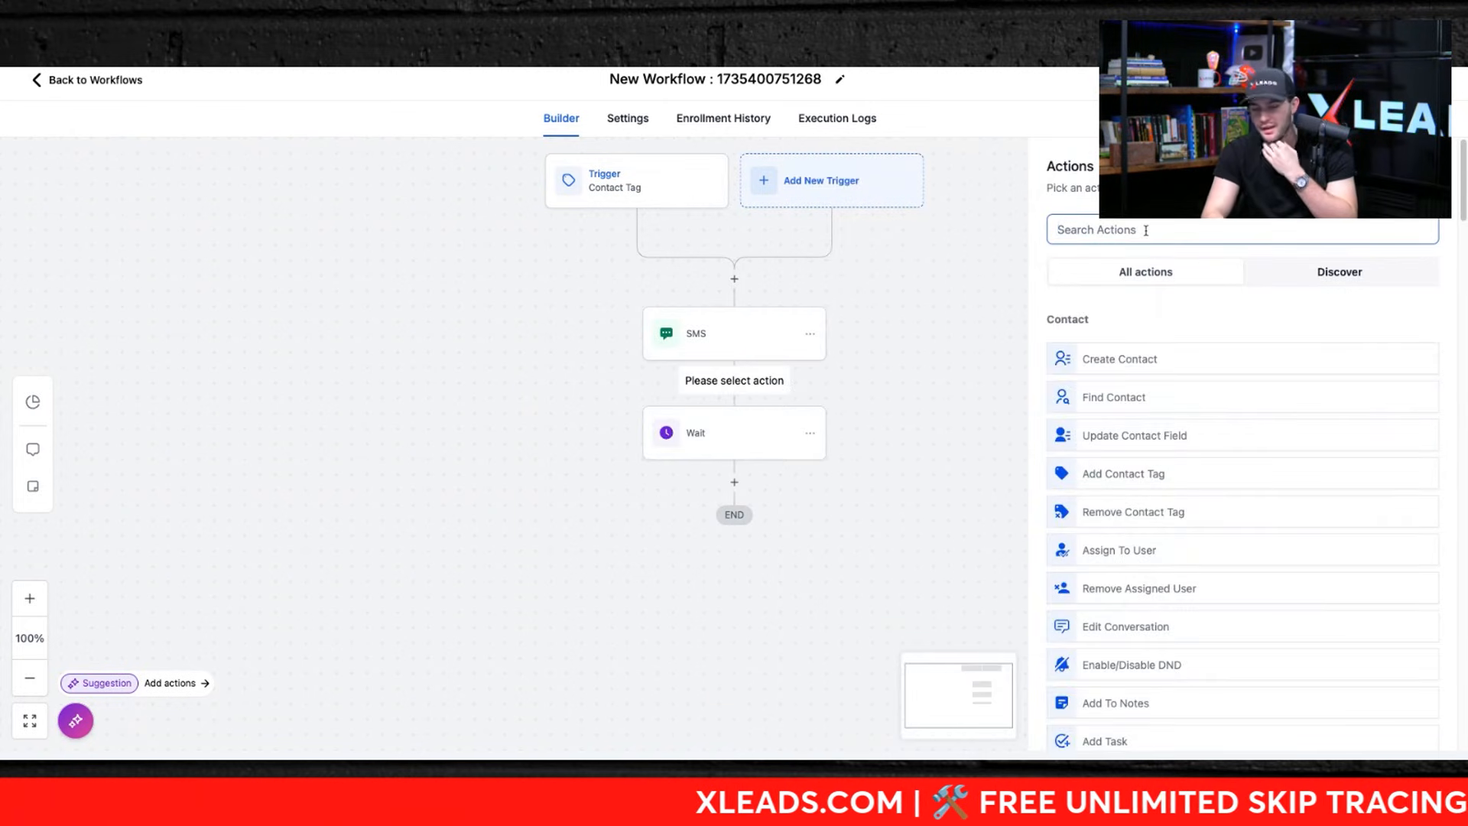
scroll(1147, 253, "down", 10)
left_click(1128, 352)
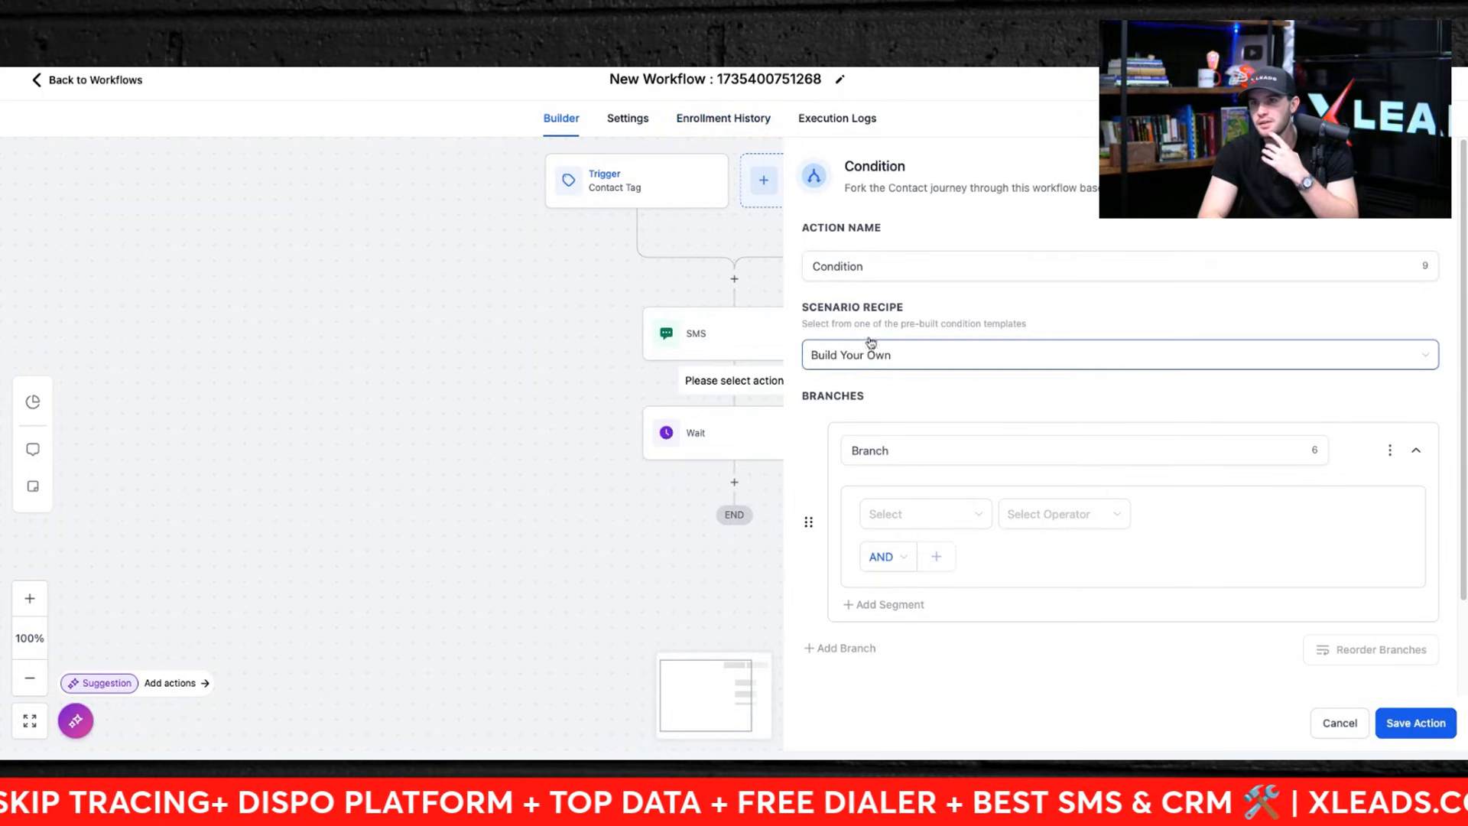
scroll(926, 479, "down", 1)
left_click(926, 440)
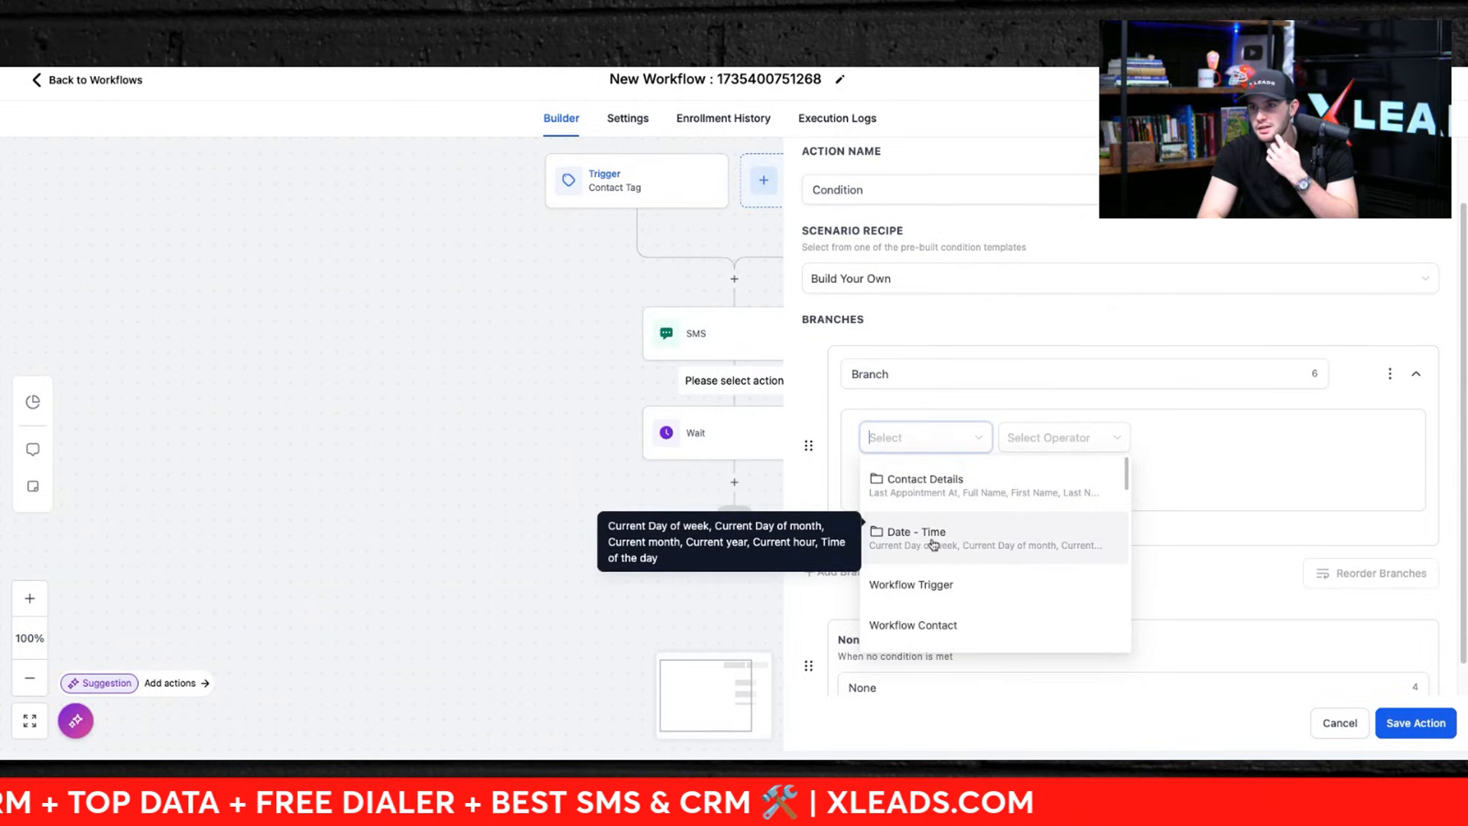
scroll(944, 627, "down", 4)
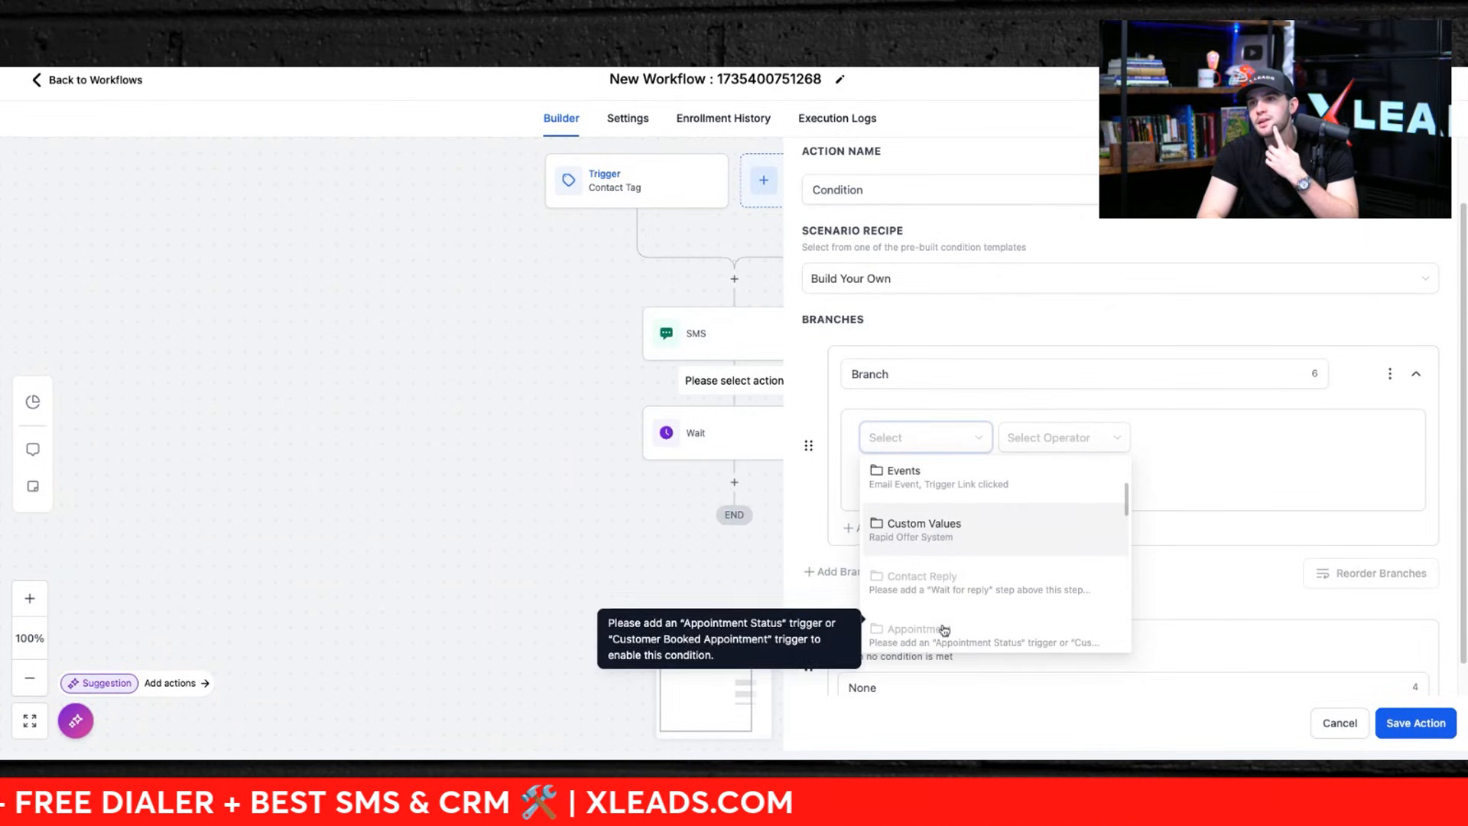
scroll(944, 629, "down", 6)
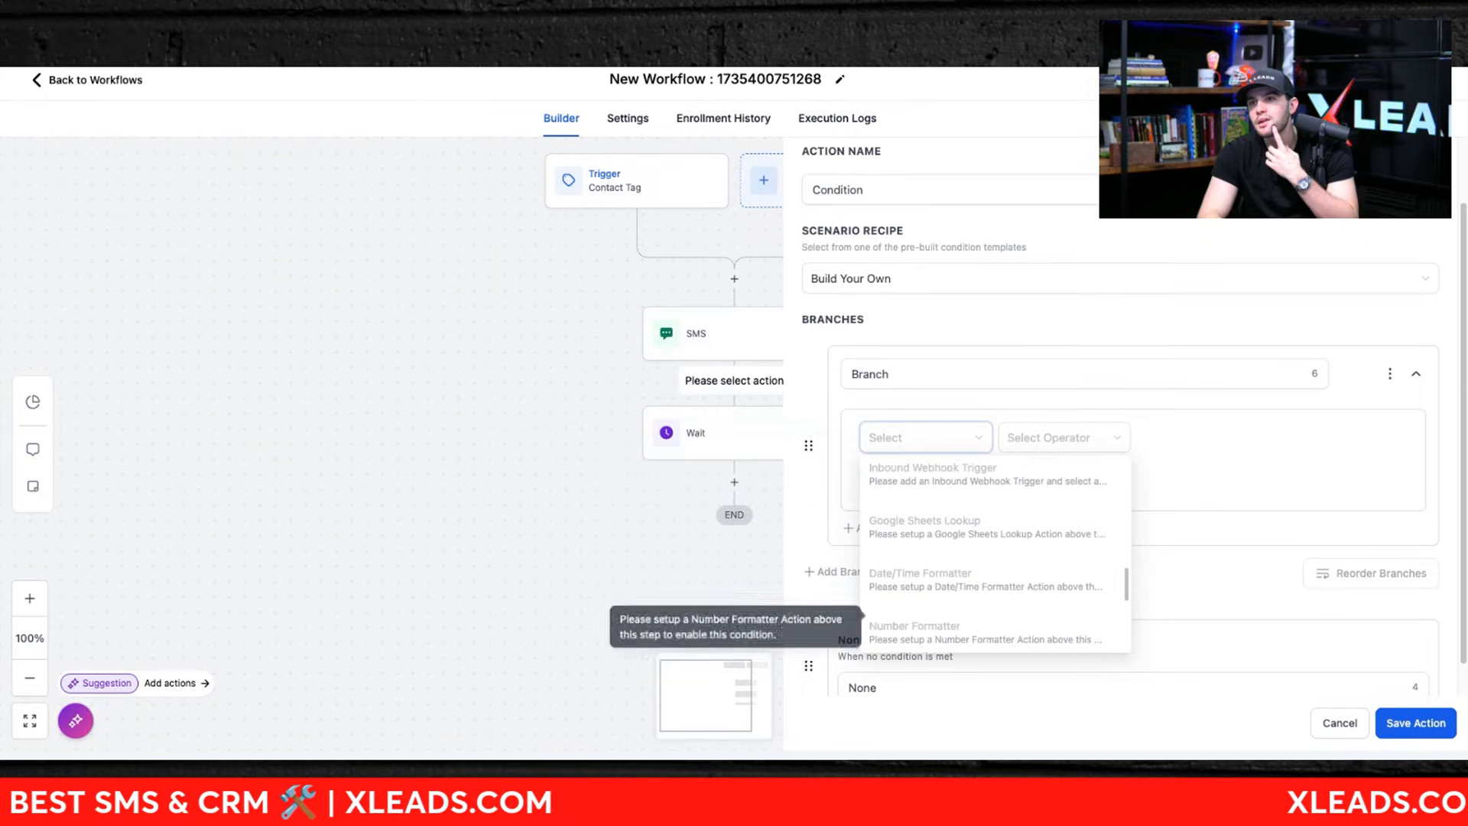
scroll(944, 629, "down", 5)
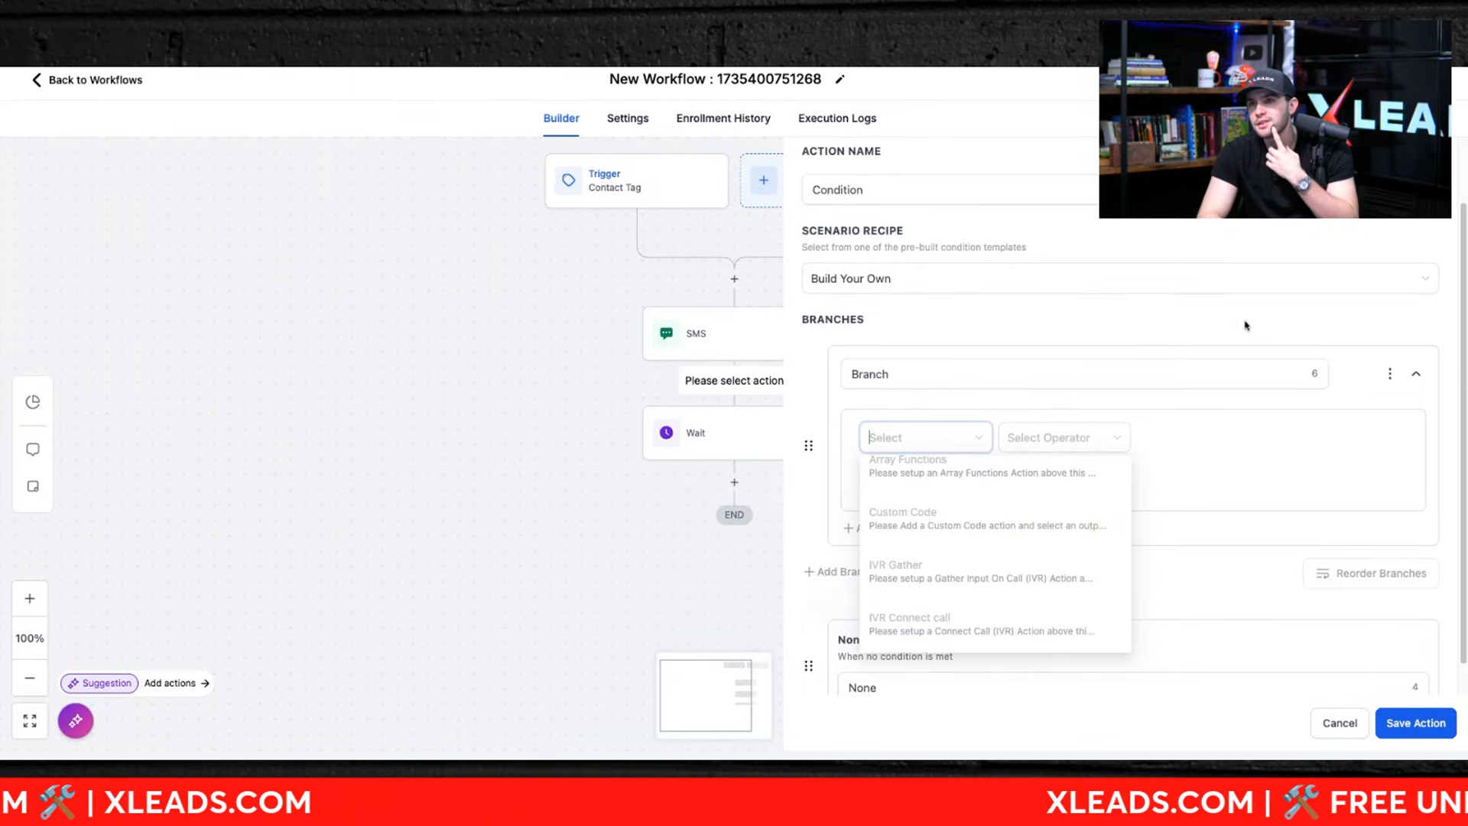
left_click(1191, 318)
scroll(1103, 559, "down", 1)
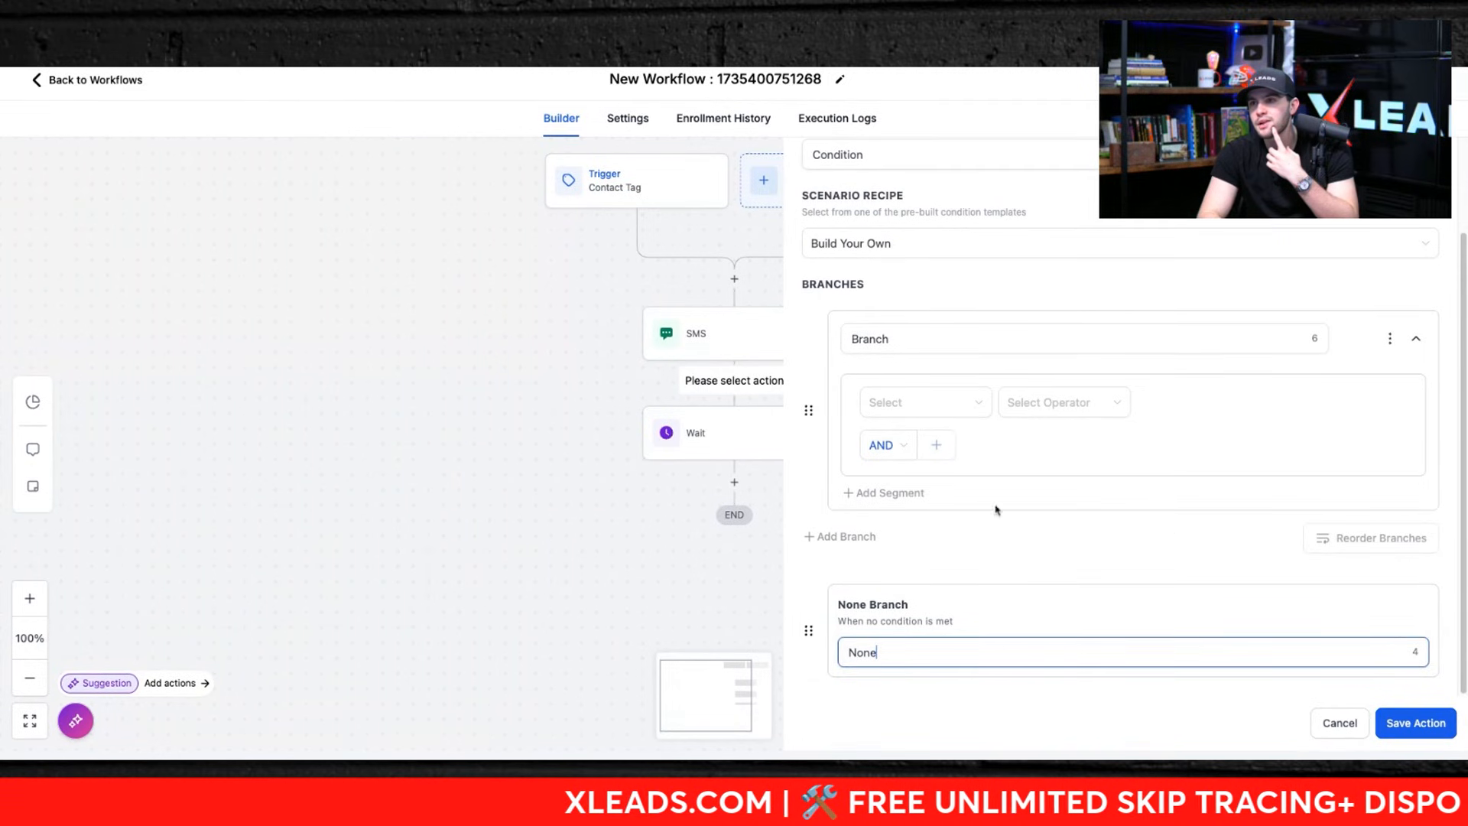
Step: Switch the branch's segment connector to OR and browse the Contact Details fields available for the condition
left_click(895, 497)
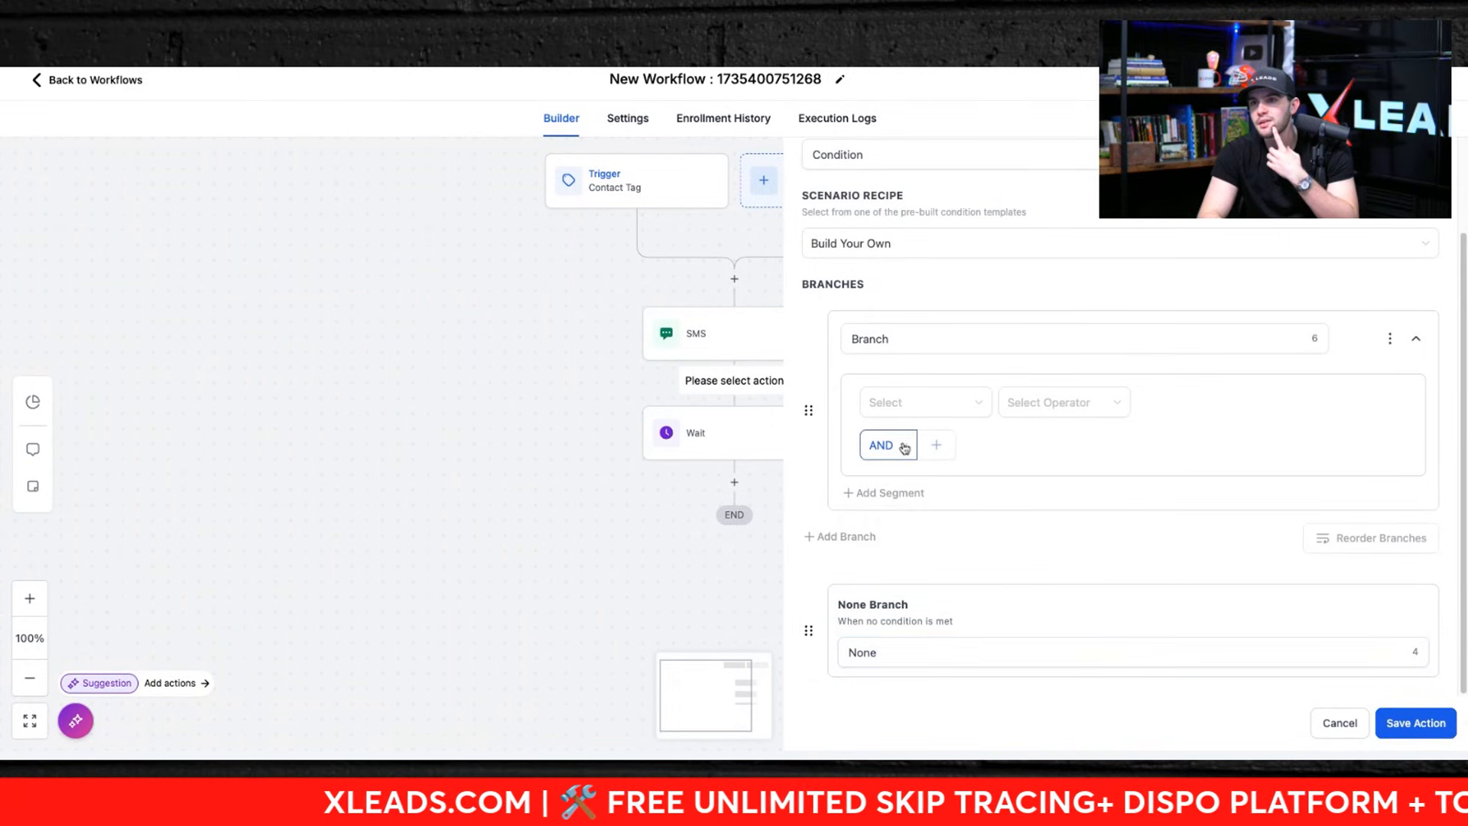
left_click(881, 507)
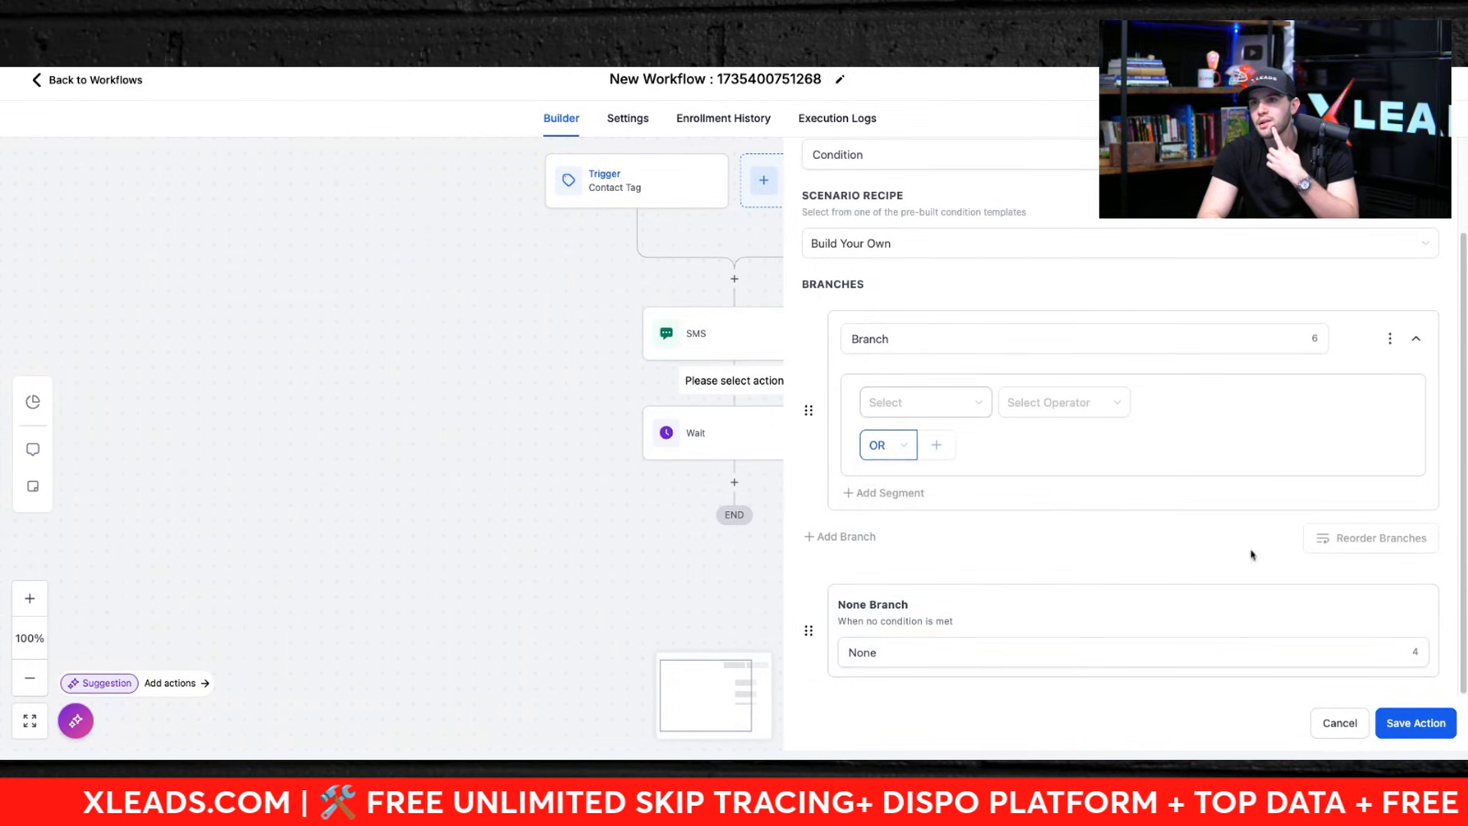
left_click(926, 406)
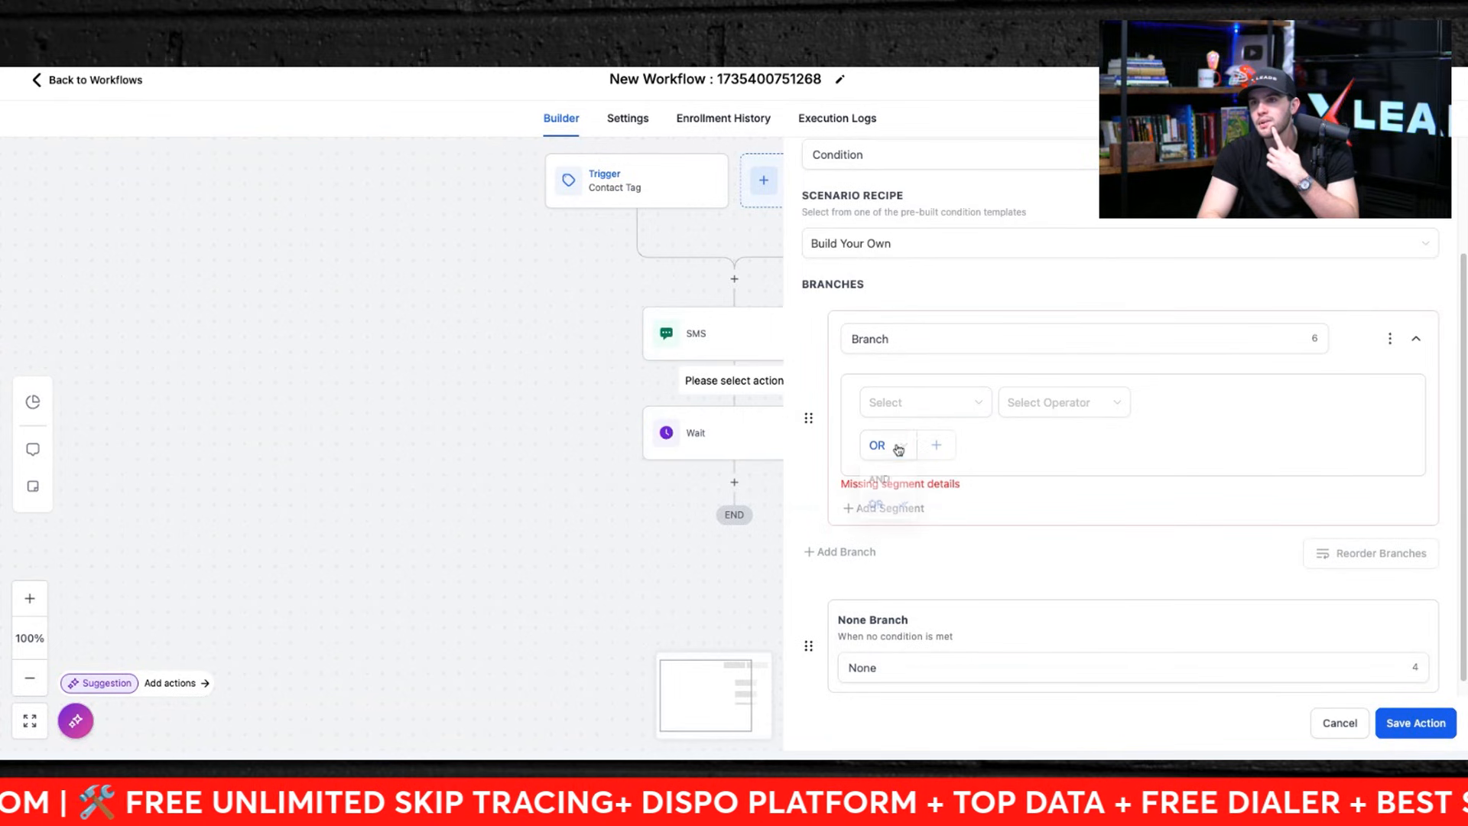
left_click(904, 409)
left_click(902, 446)
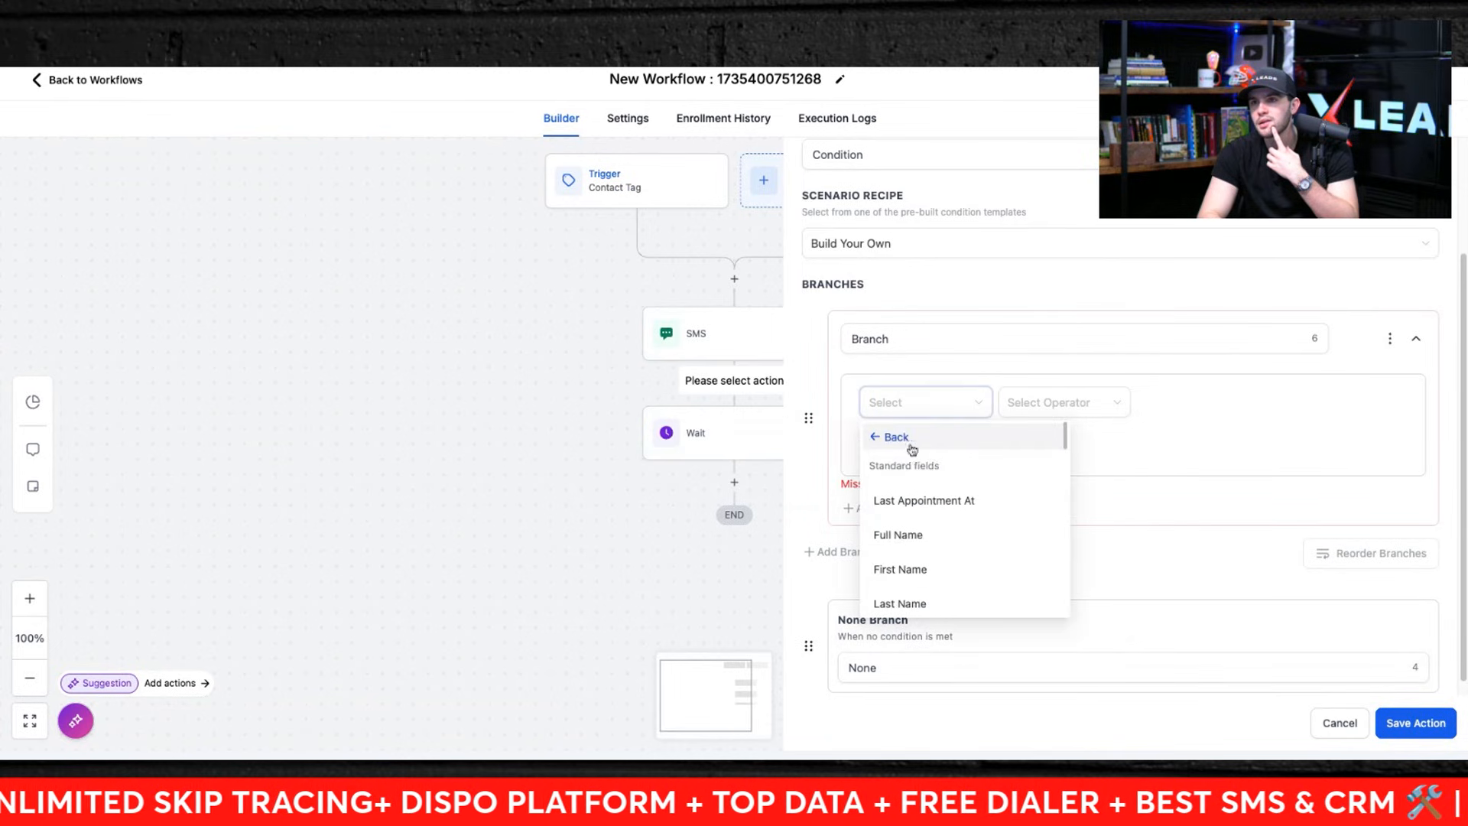
scroll(900, 554, "down", 5)
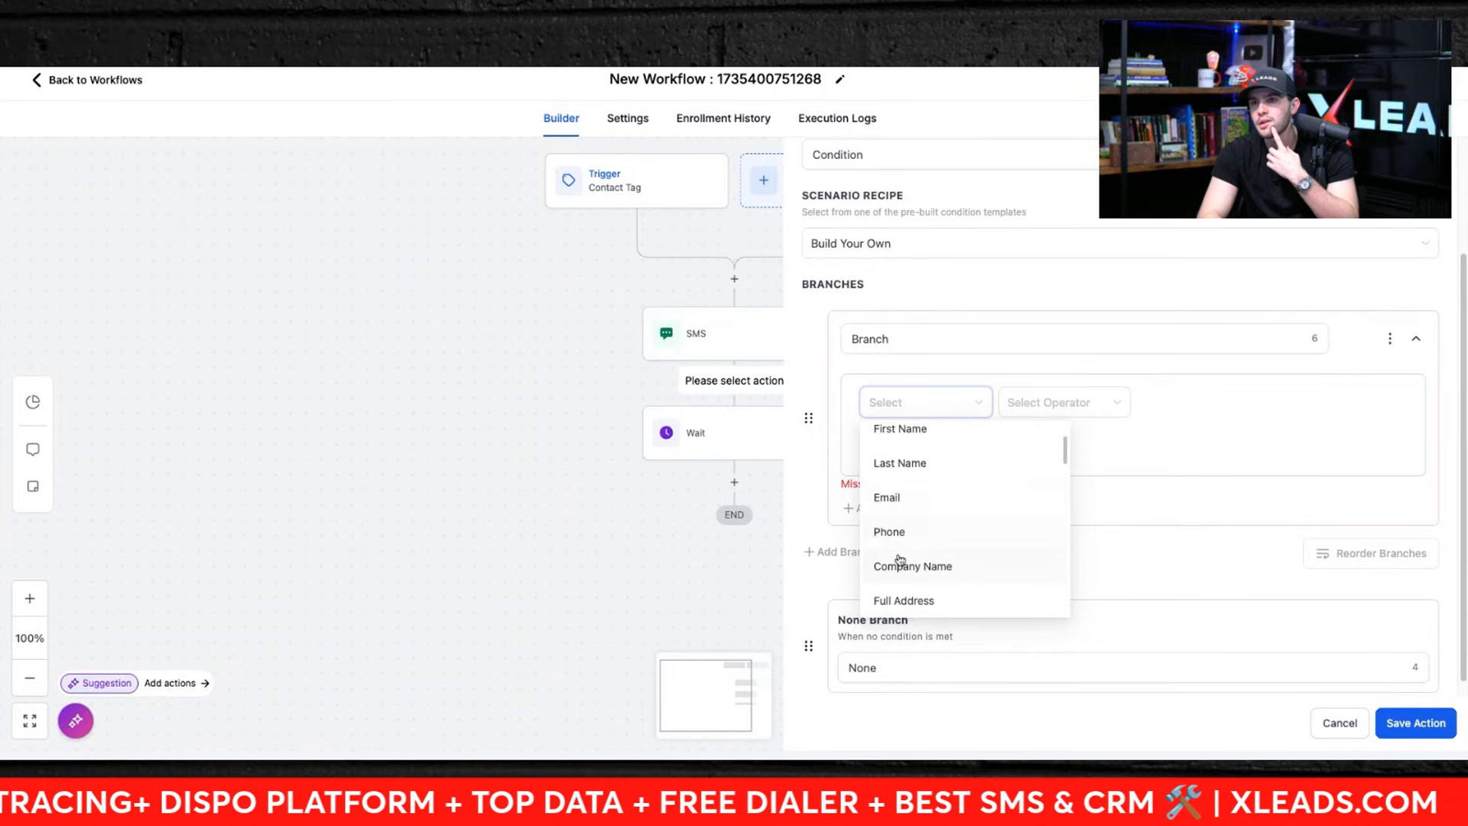
scroll(900, 560, "down", 10)
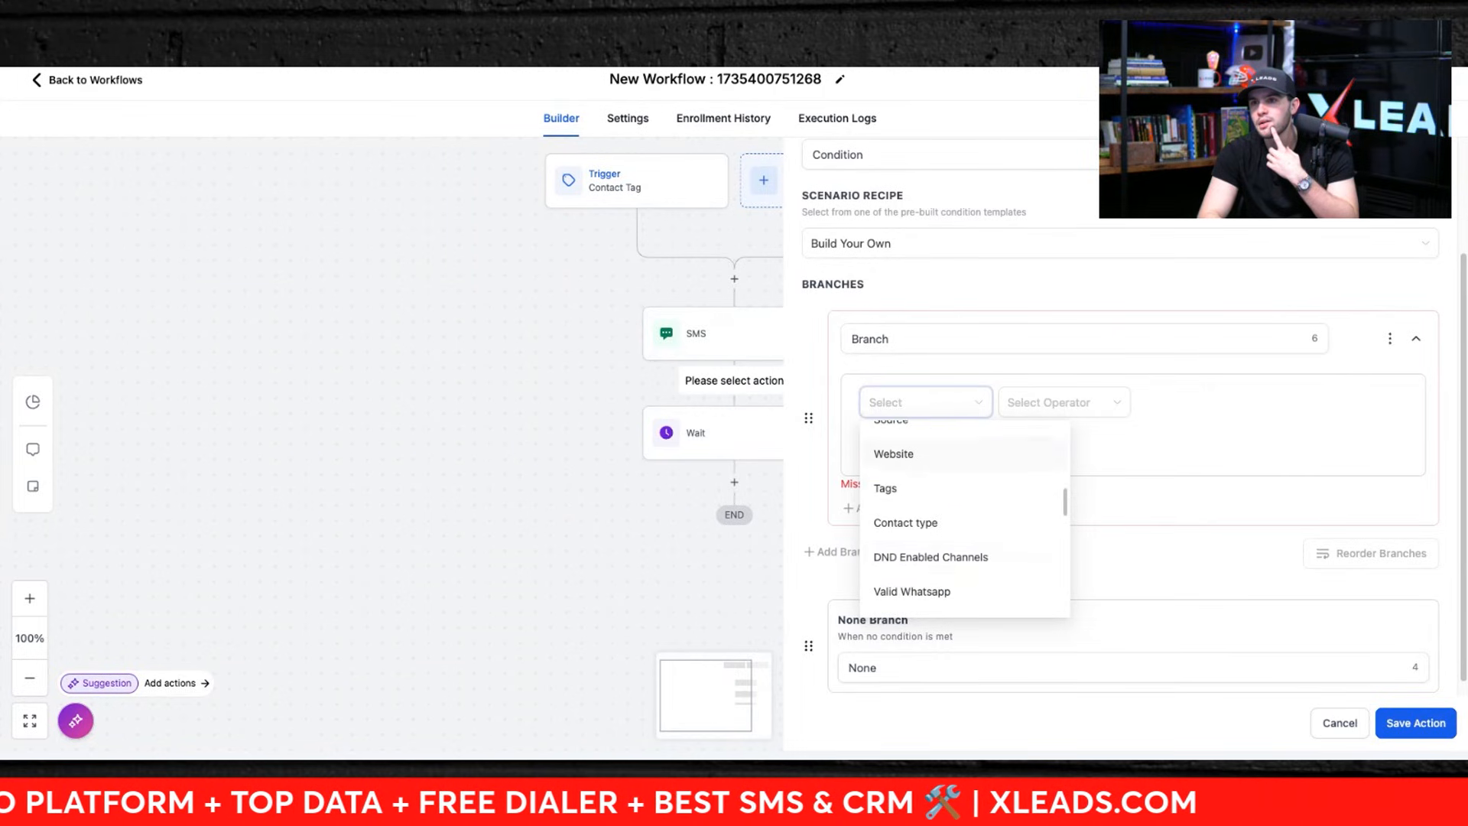
scroll(963, 555, "down", 10)
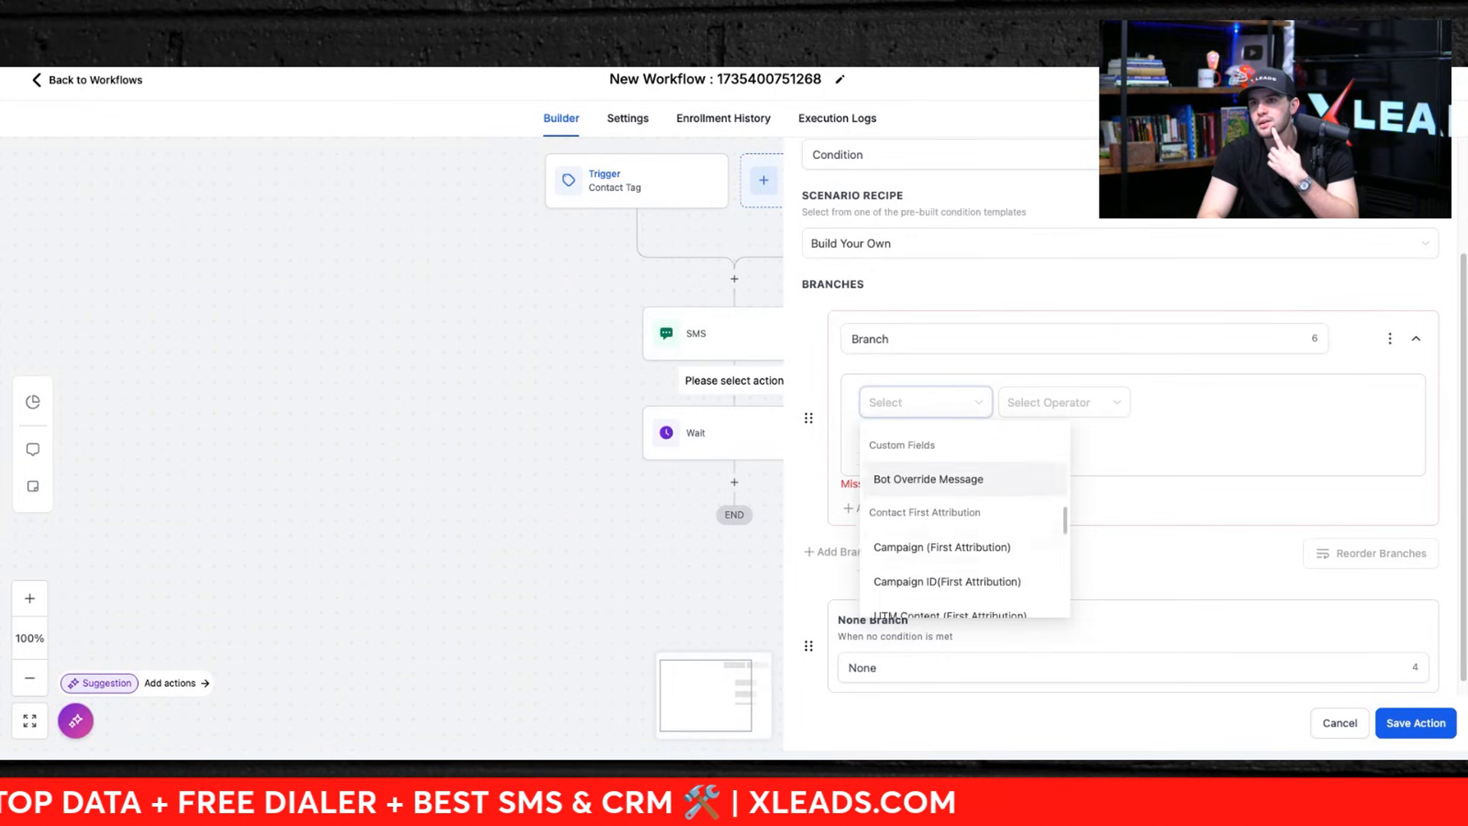
scroll(963, 565, "down", 10)
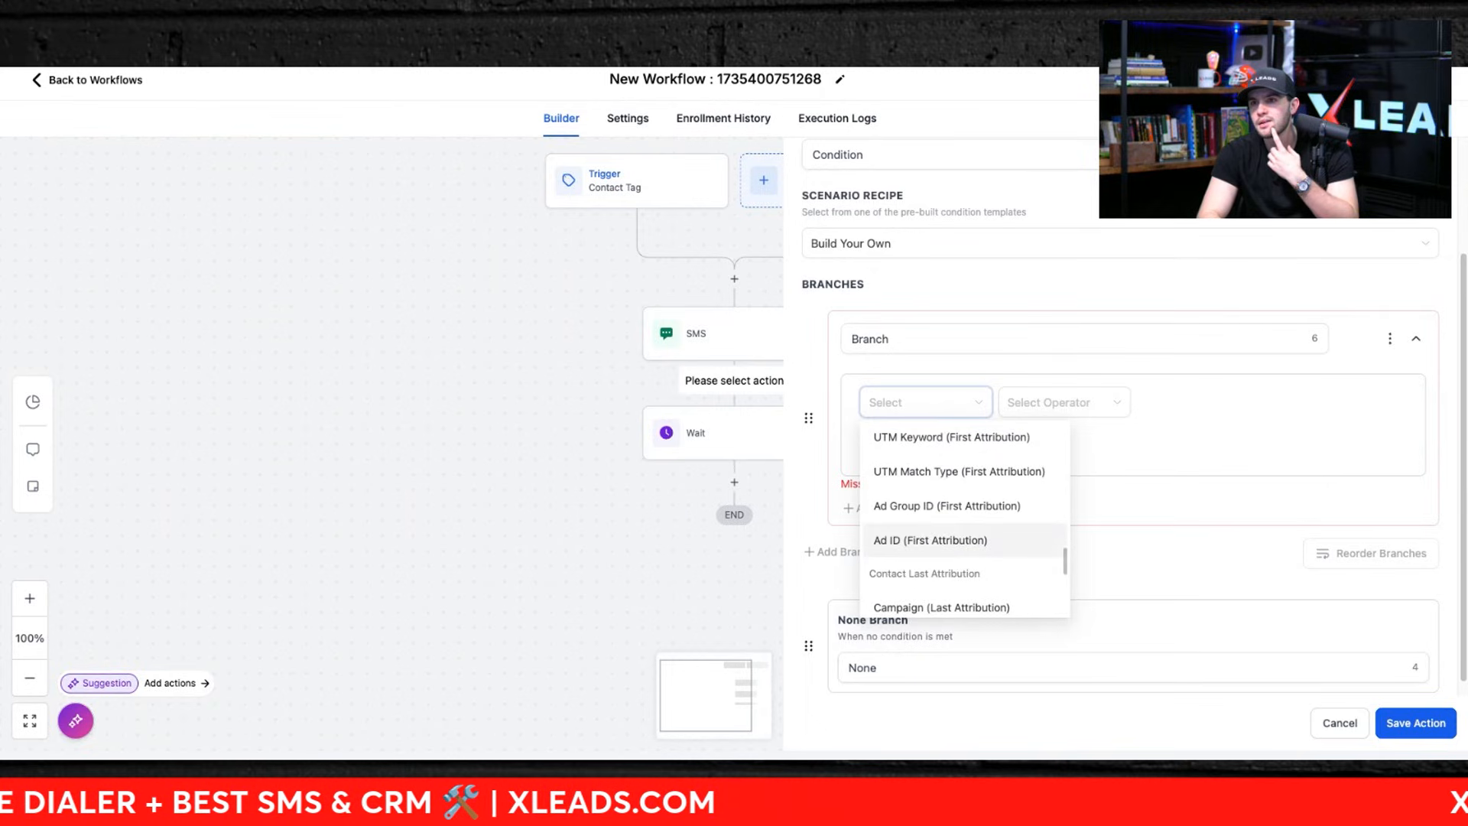
scroll(963, 567, "down", 1)
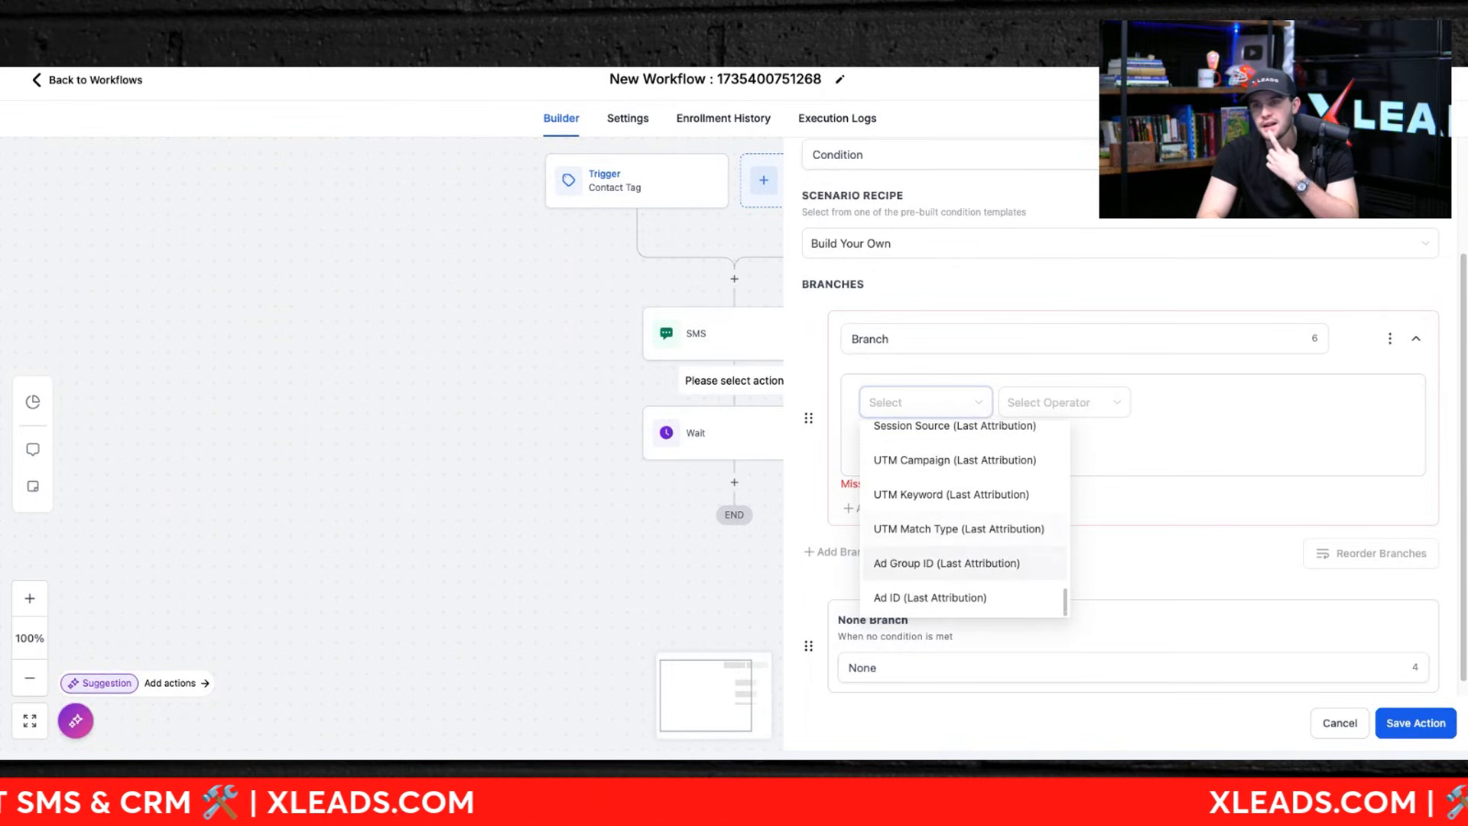
scroll(963, 567, "up", 20)
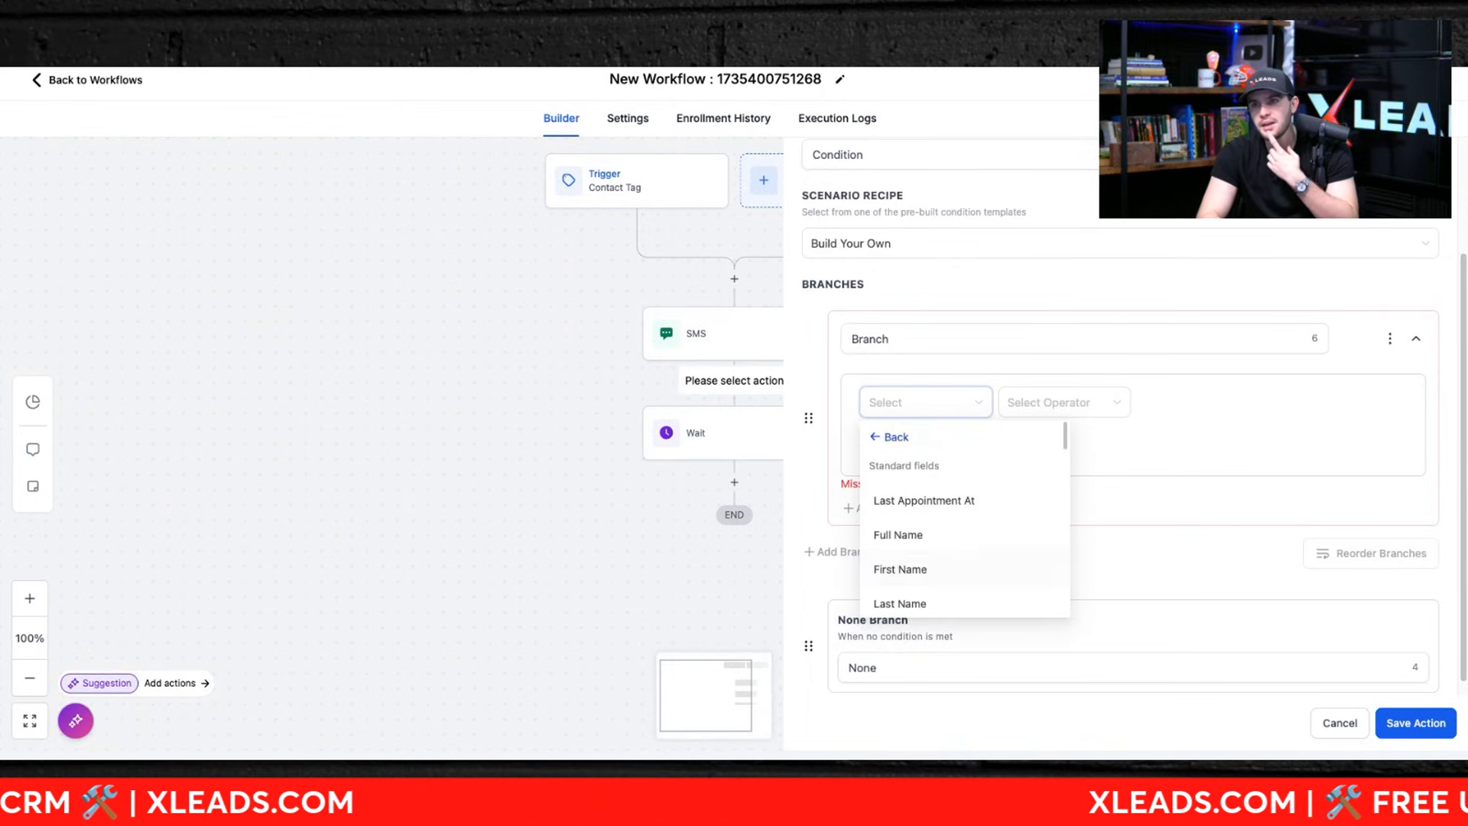
left_click(887, 436)
Step: Set the branch condition to Workflow Trigger Is, leaving its value empty
left_click(1047, 417)
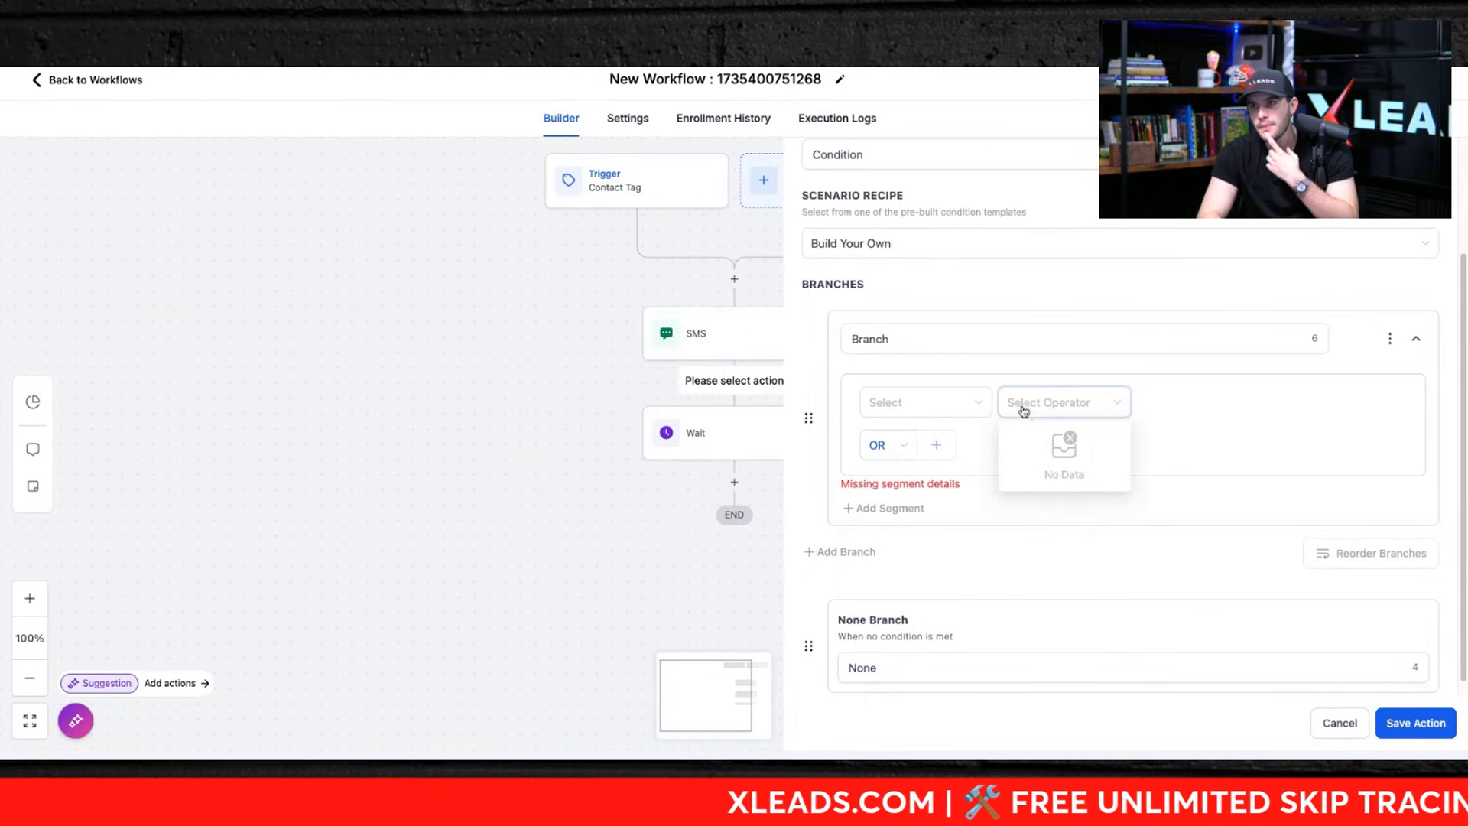
left_click(957, 402)
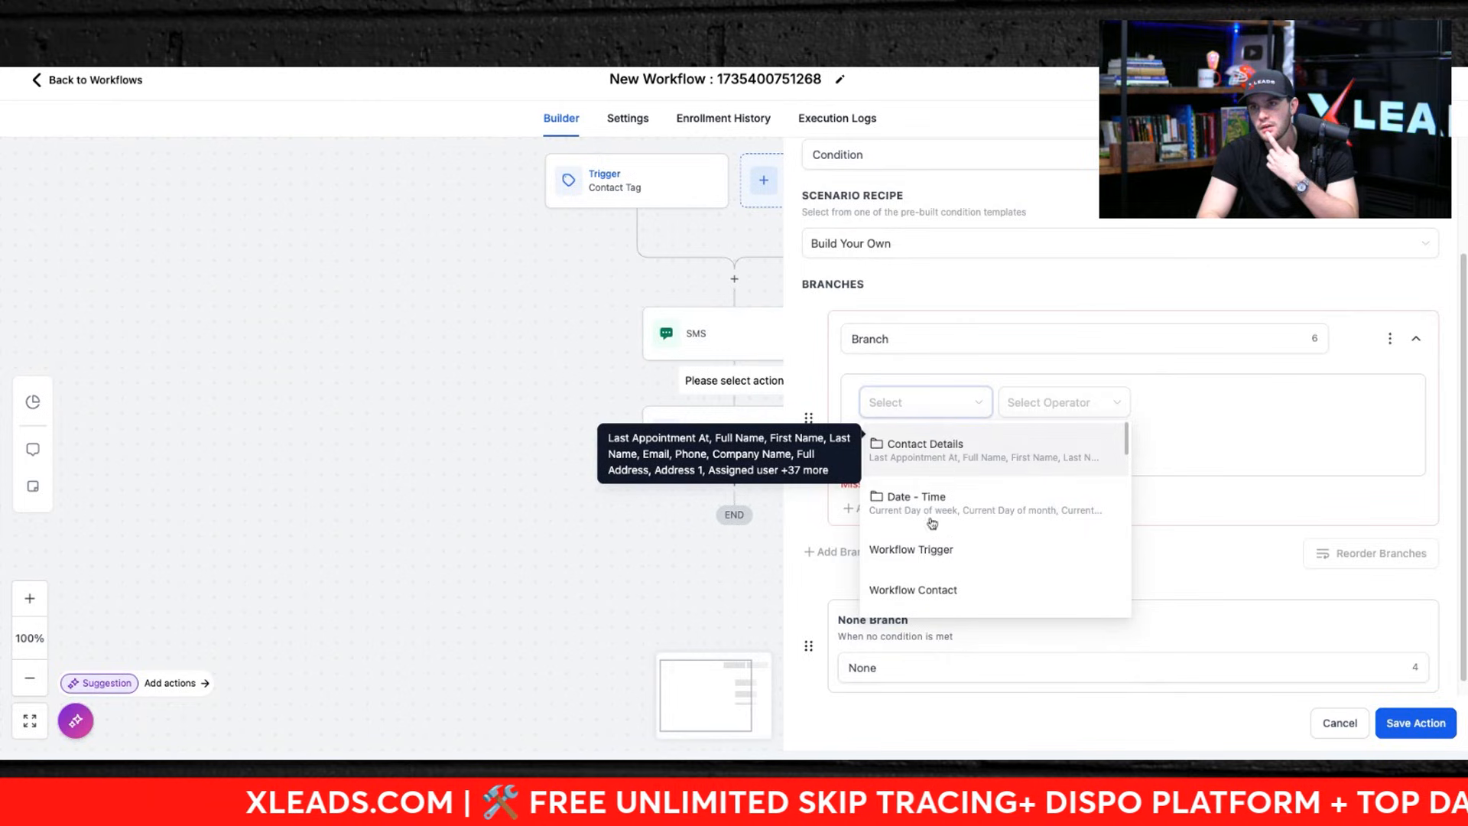
scroll(925, 535, "down", 3)
scroll(922, 567, "down", 3)
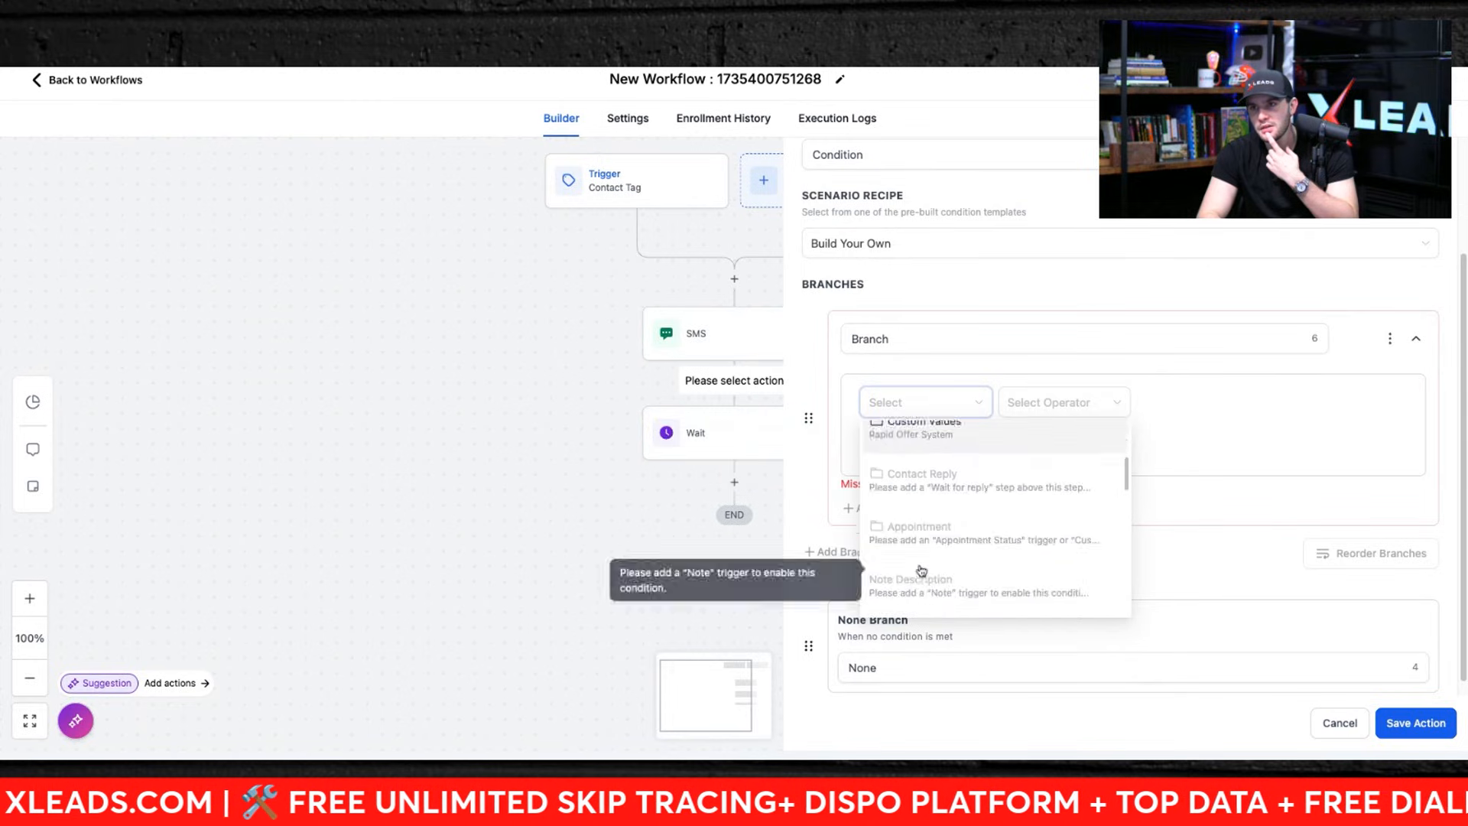
scroll(923, 550, "up", 5)
left_click(926, 506)
left_click(1058, 401)
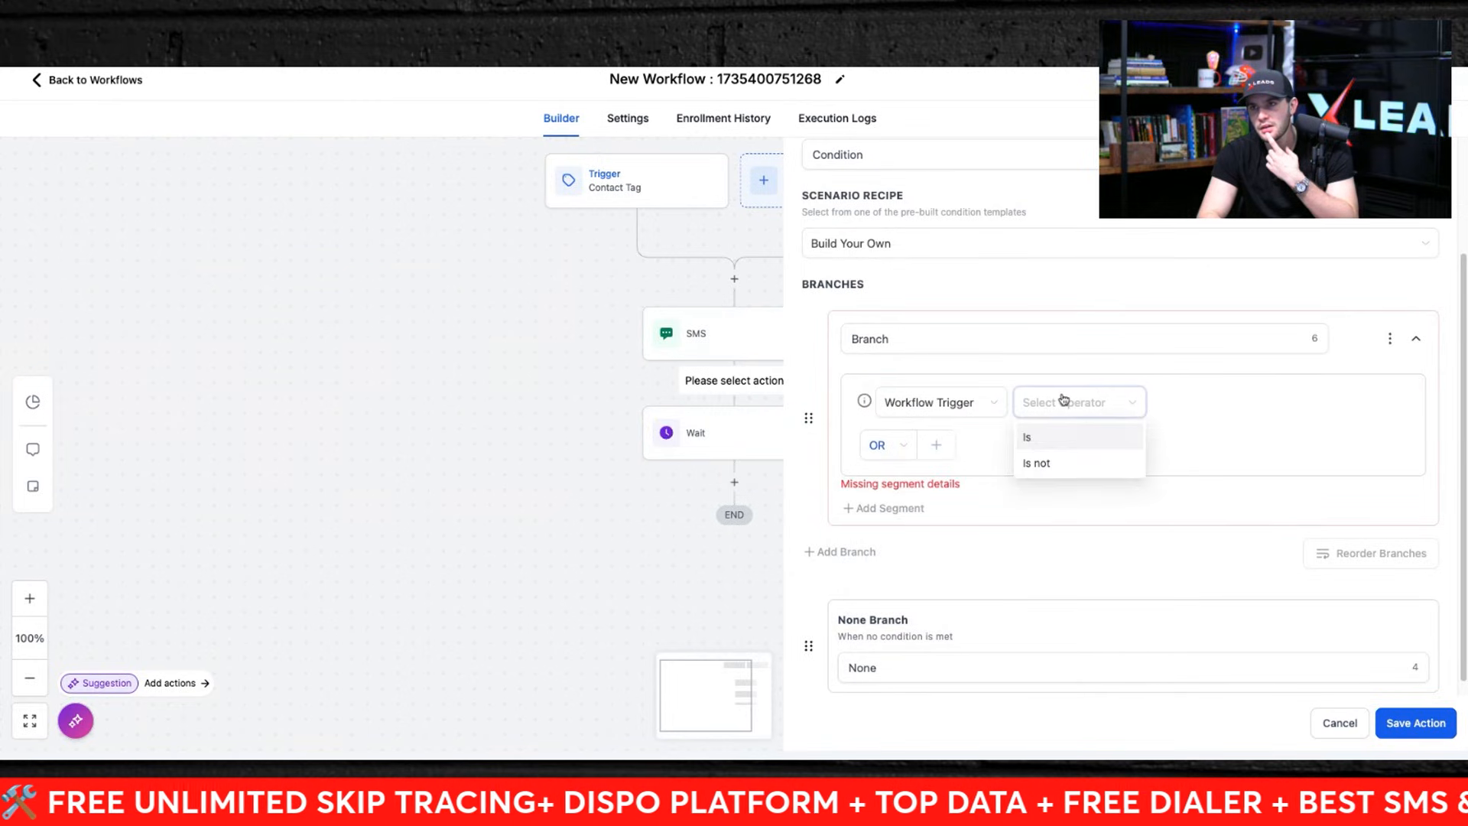
left_click(1044, 439)
left_click(1201, 413)
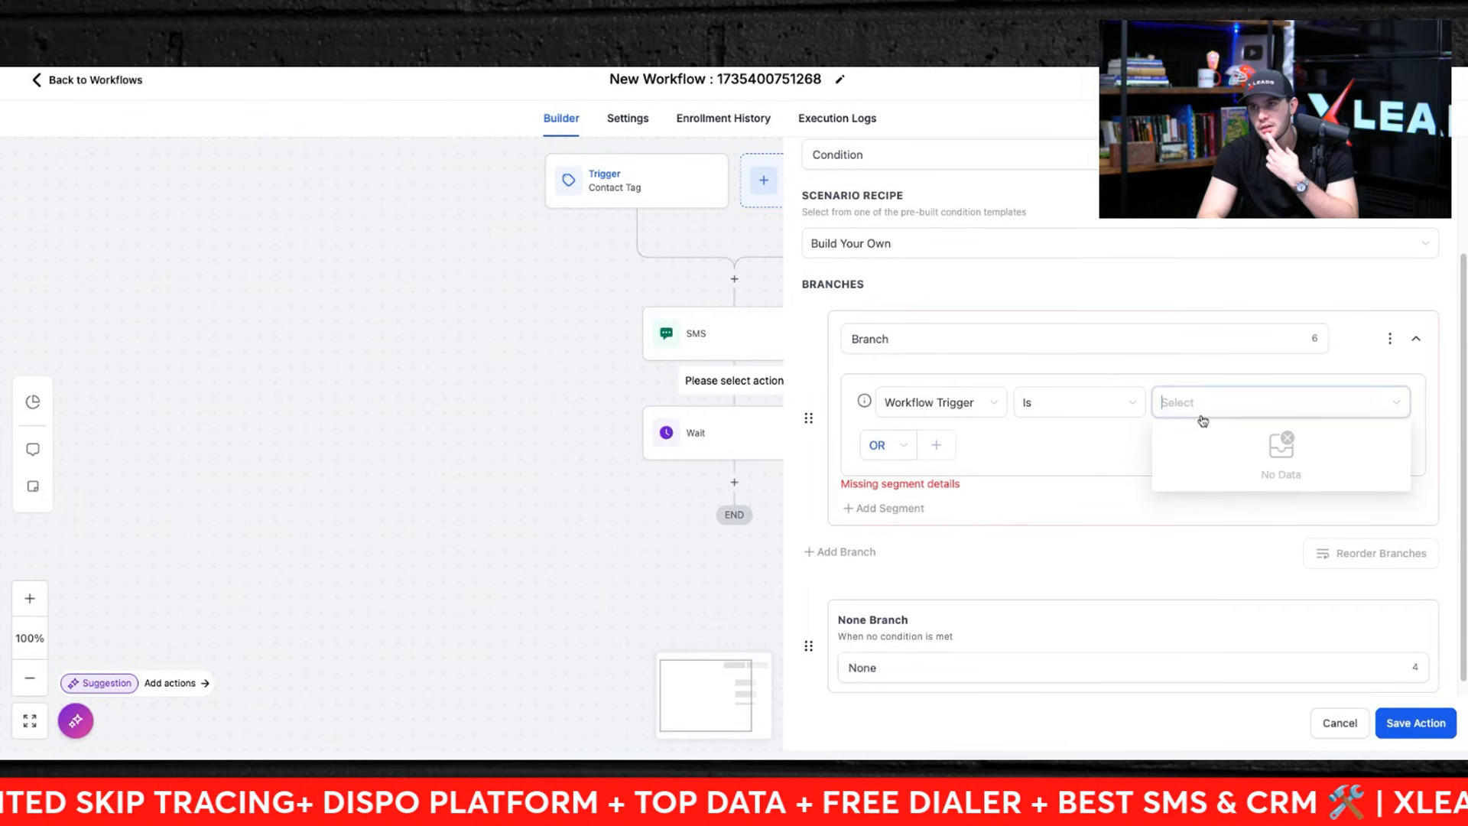
left_click(873, 450)
left_click(874, 449)
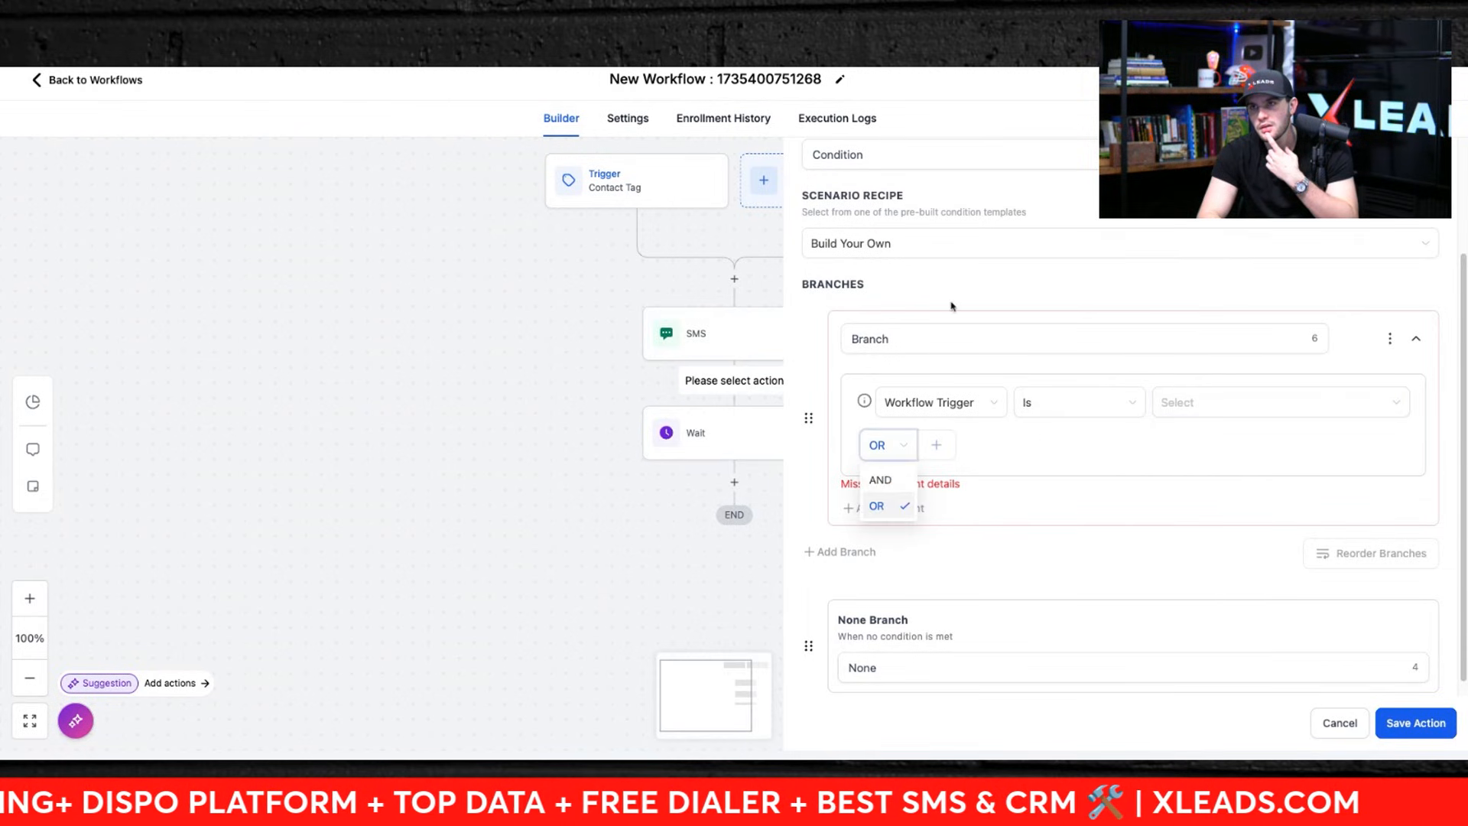
Step: Browse the Condition's scenario recipes and try to save the incomplete condition
left_click(869, 255)
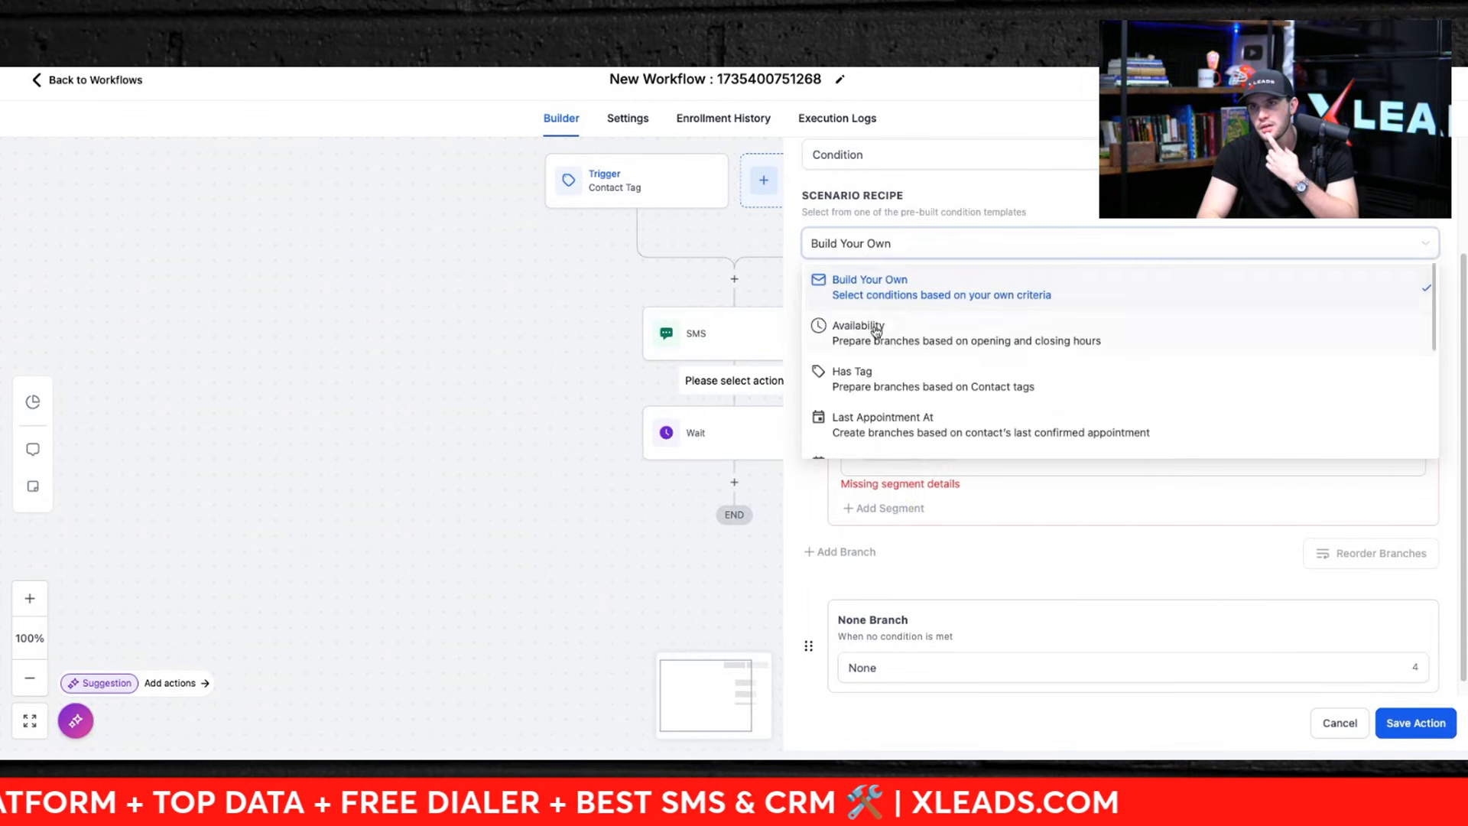
scroll(870, 401, "down", 5)
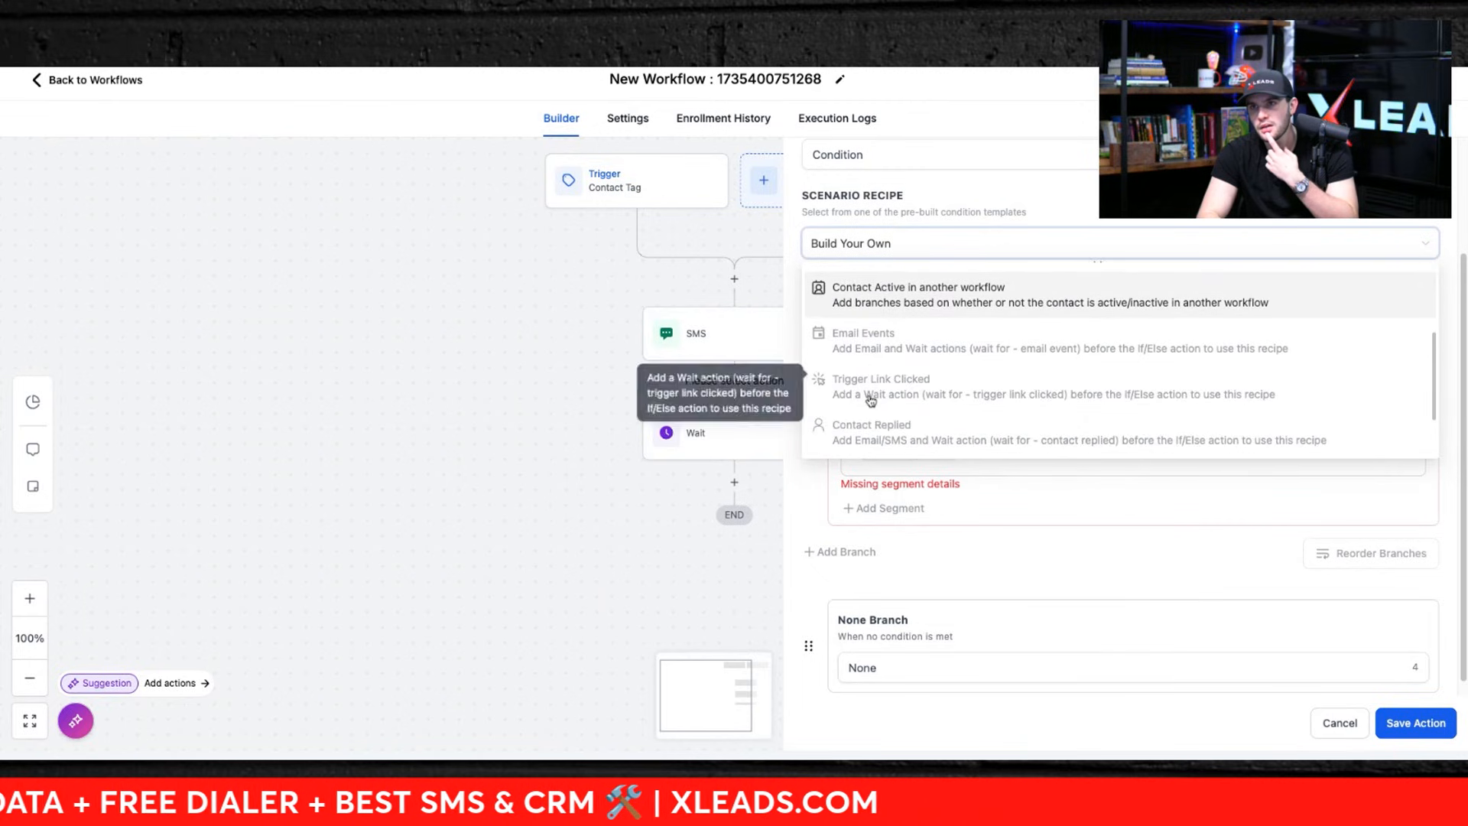
scroll(908, 405, "up", 2)
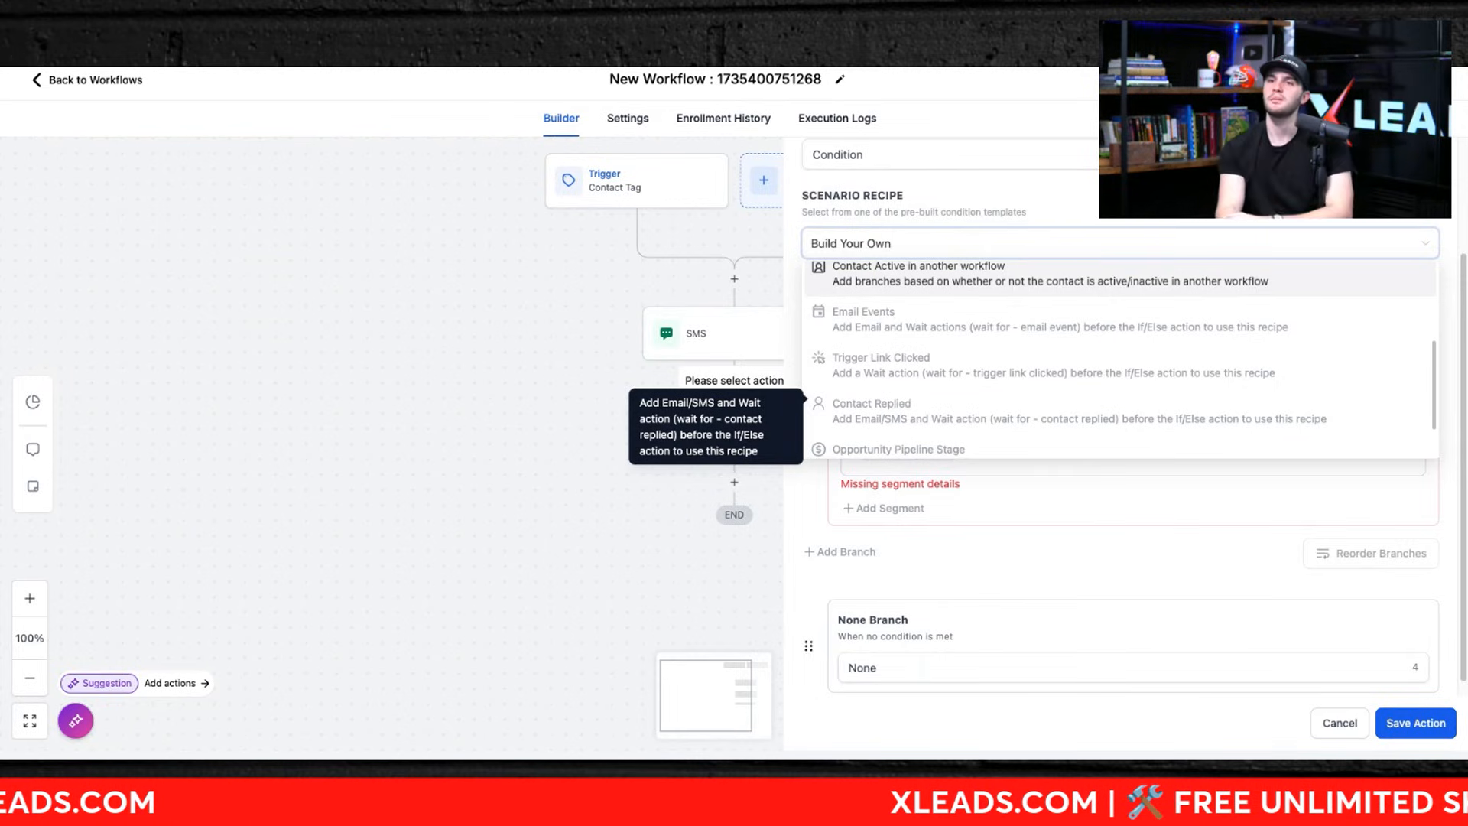
left_click(959, 620)
left_click(859, 162)
scroll(857, 161, "up", 2)
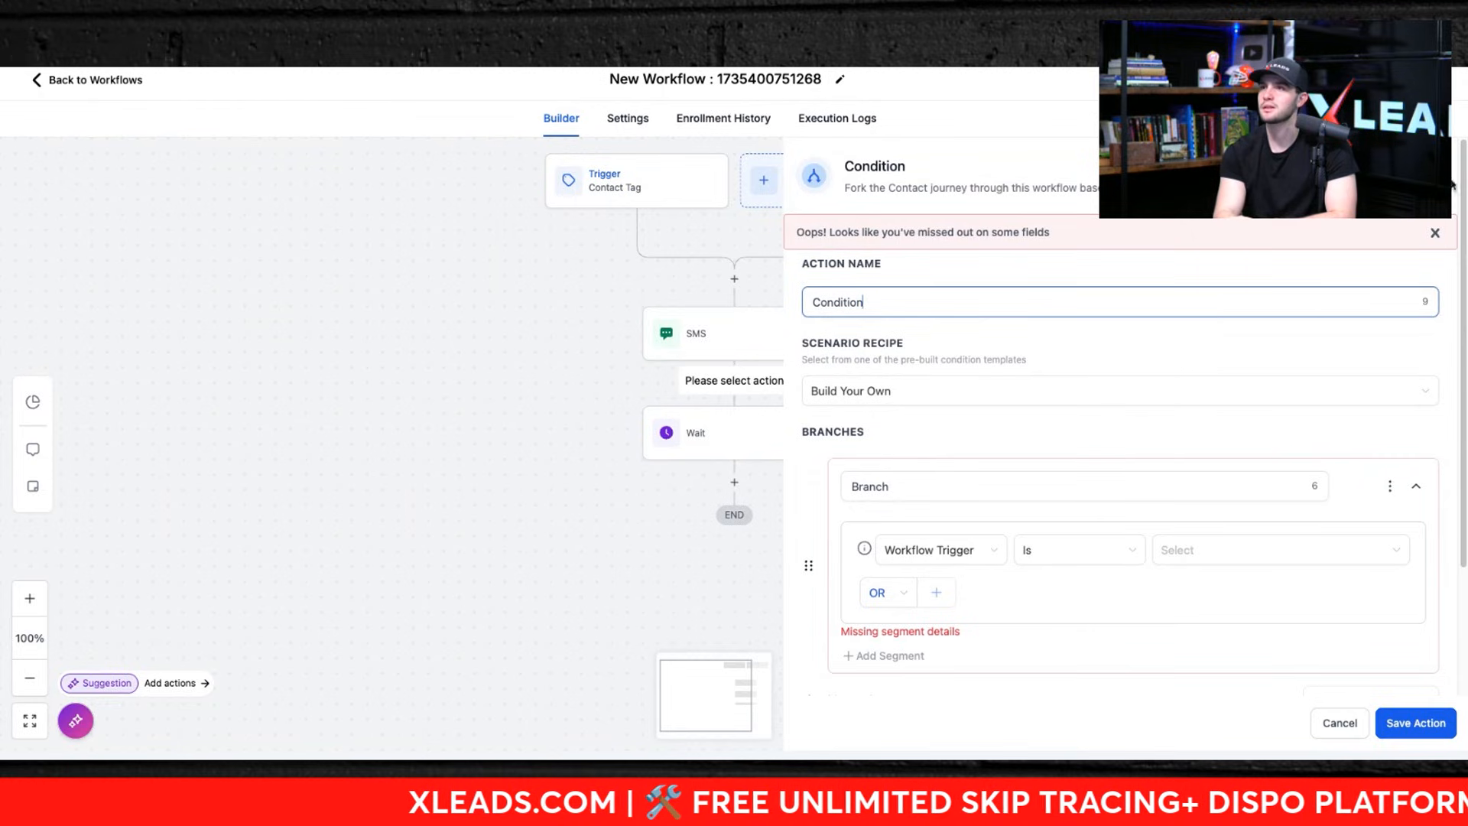
Step: Leave the unsaved condition and open the Wait action to review its 48-hour delay
left_click(645, 473)
left_click(688, 448)
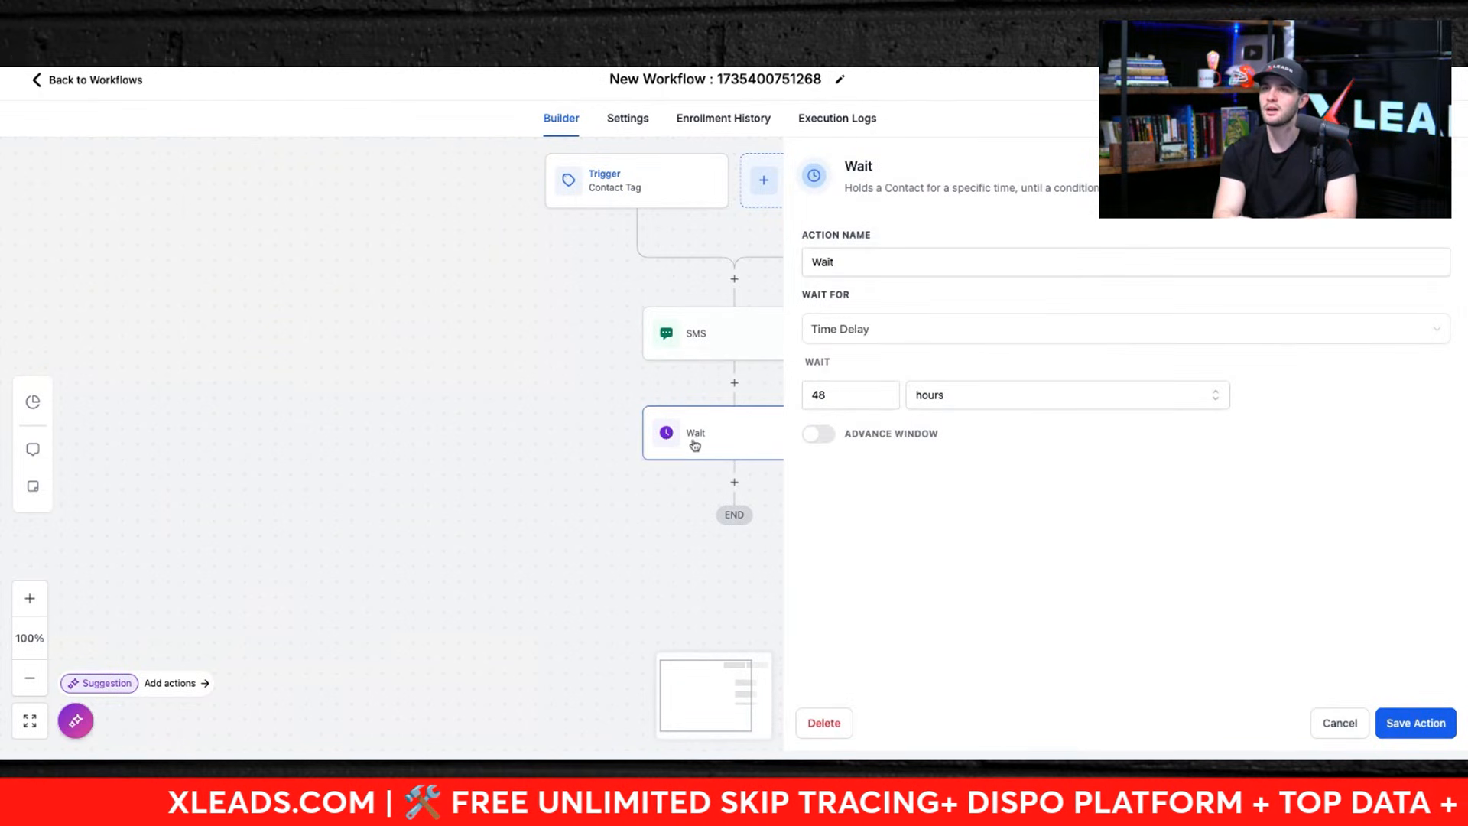
Step: Add an If/Else condition action after the Wait step
left_click(734, 482)
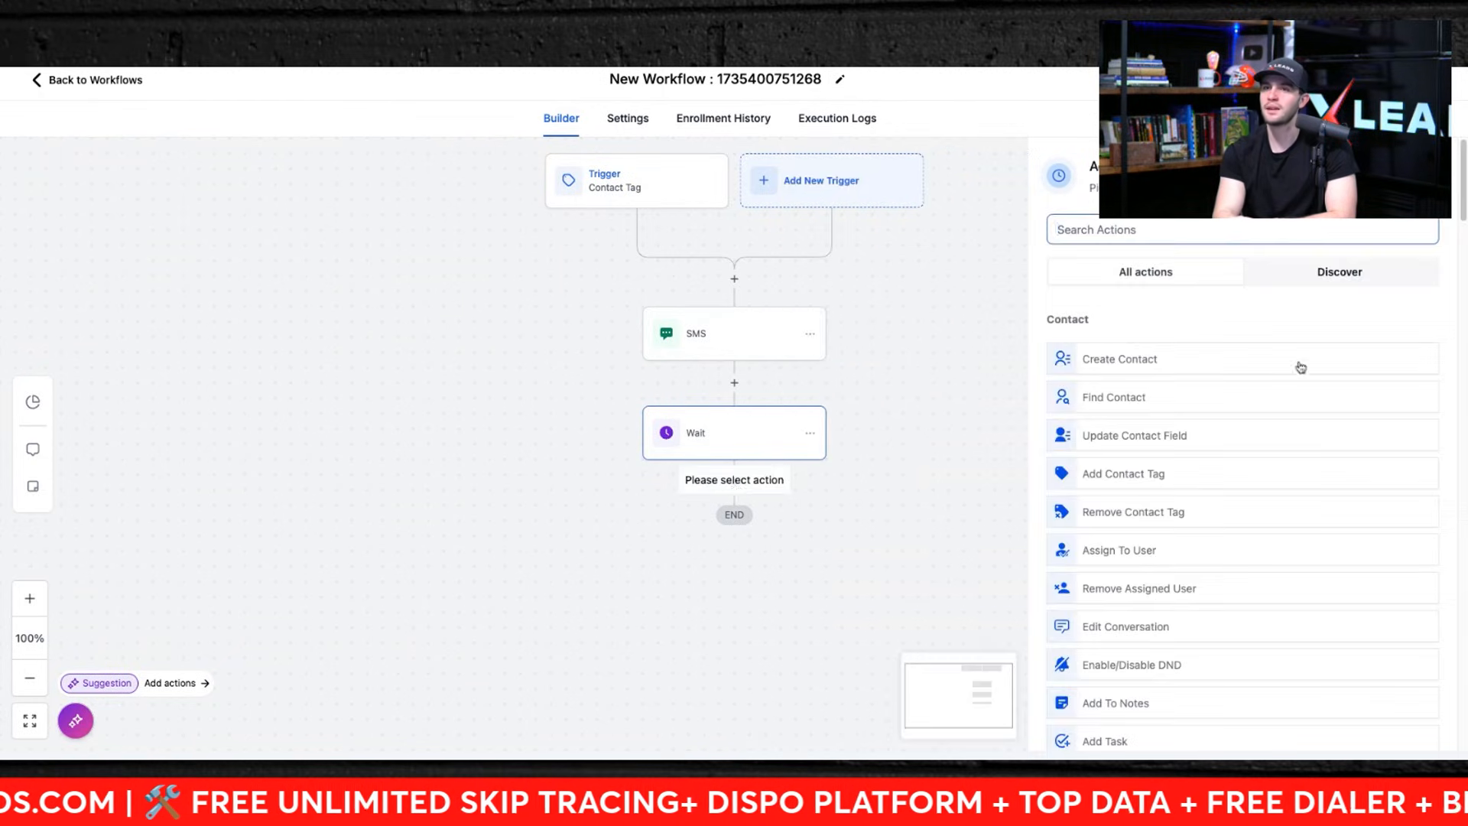
type("if")
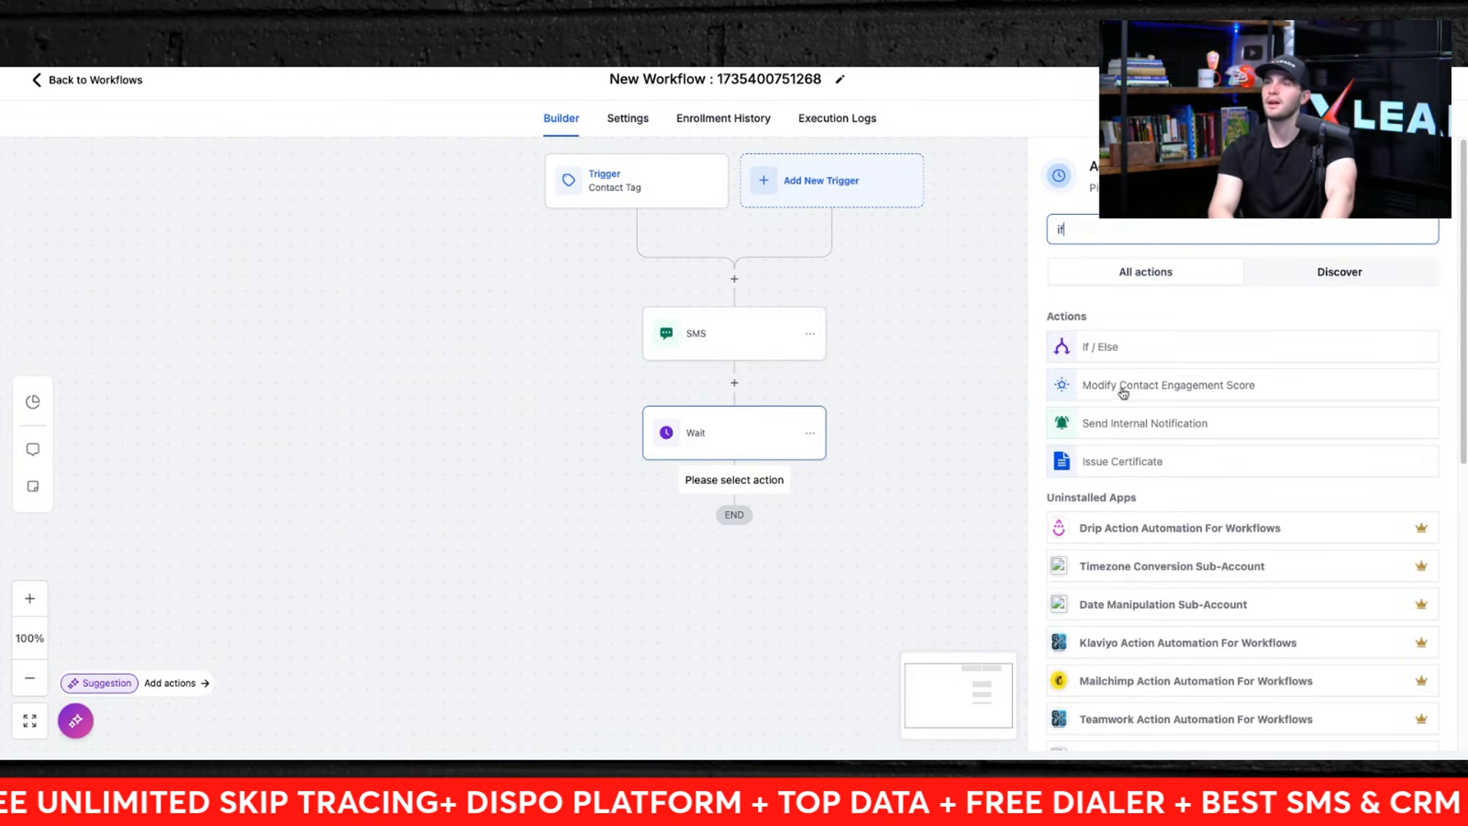
left_click(1112, 353)
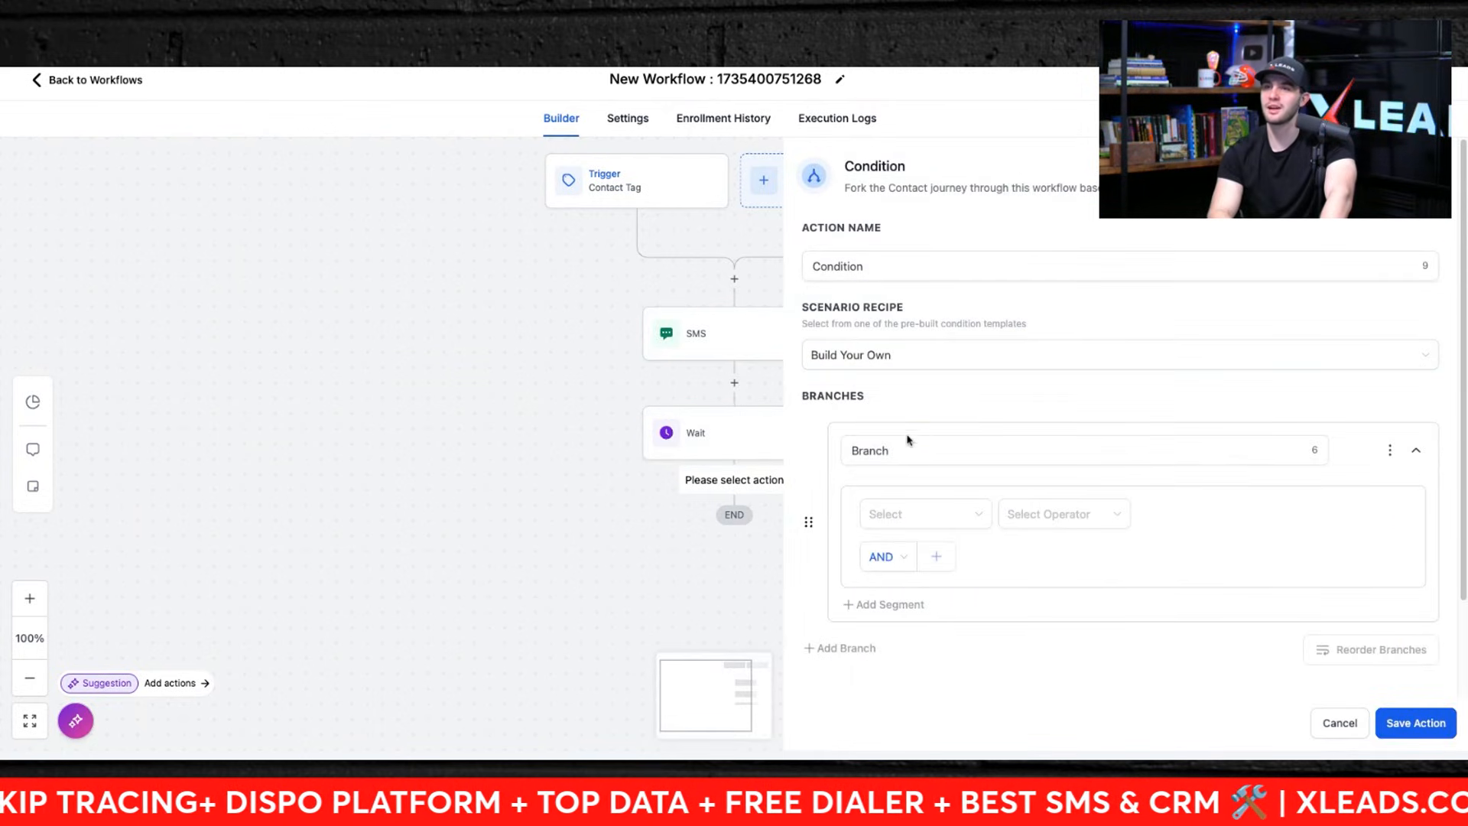
Step: Browse the condition's scenario recipes down to Contact Replied, then open the SMS action
left_click(886, 344)
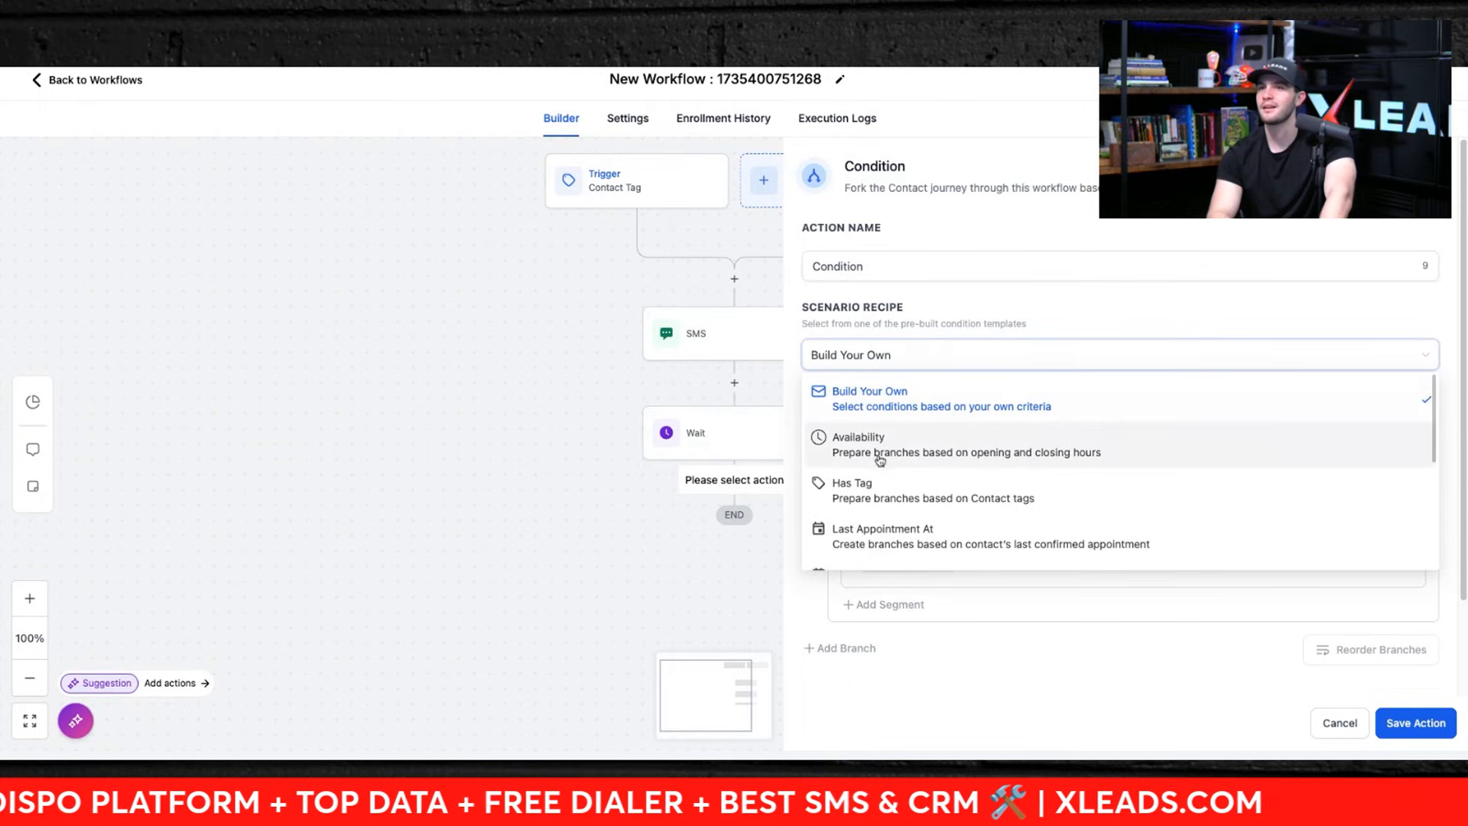
scroll(876, 480, "down", 5)
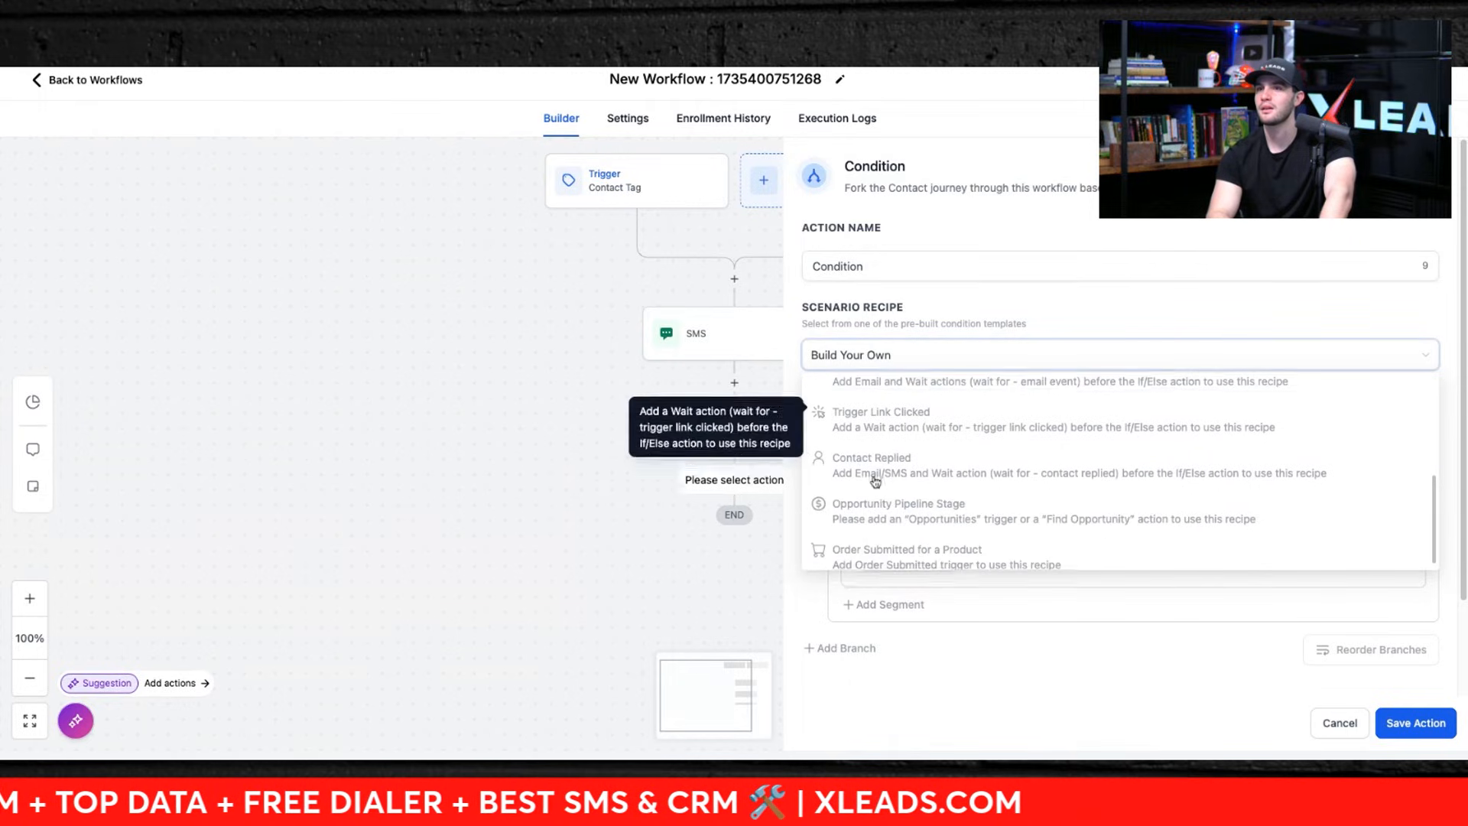
left_click(670, 315)
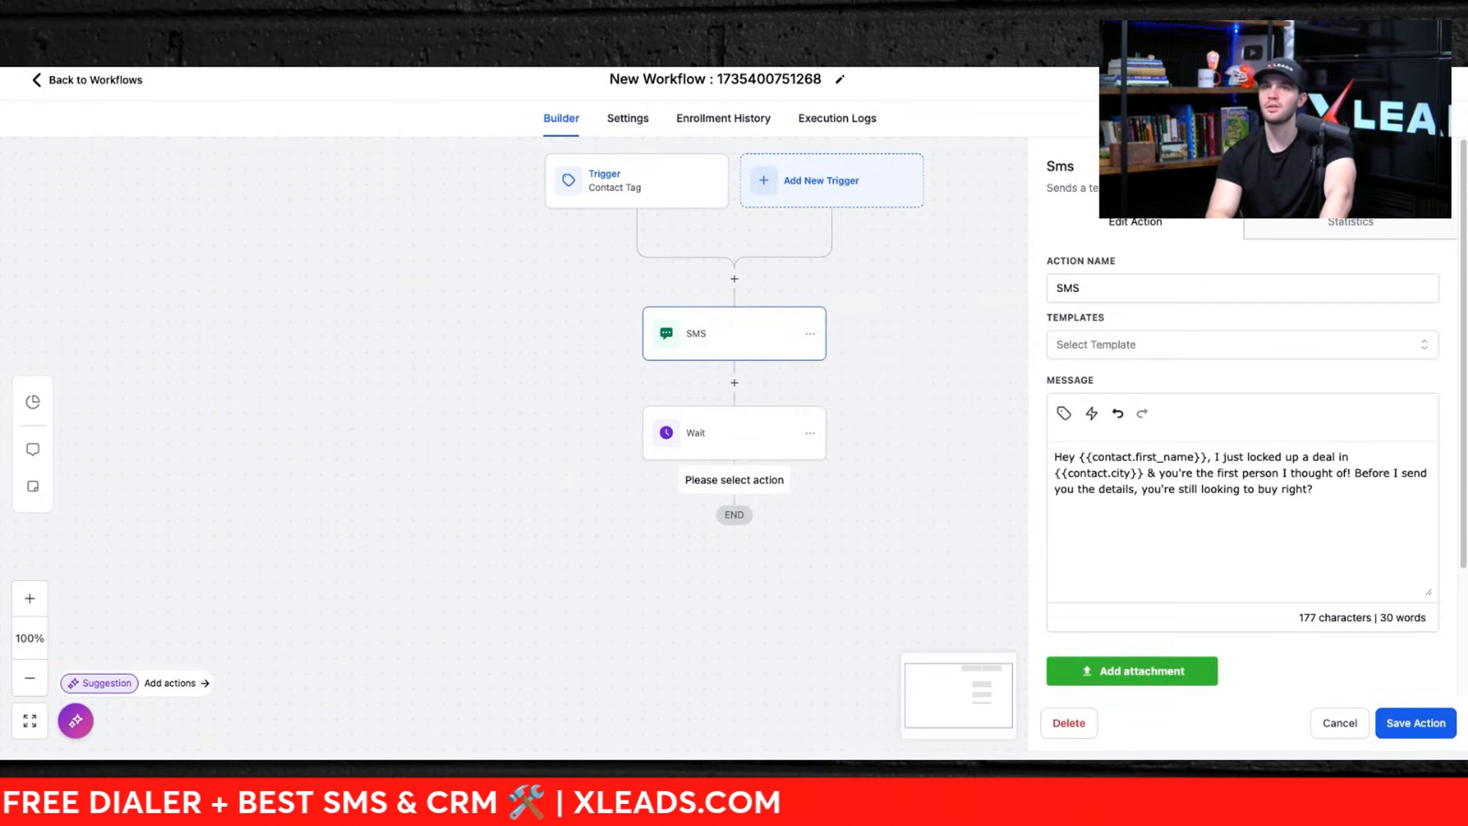